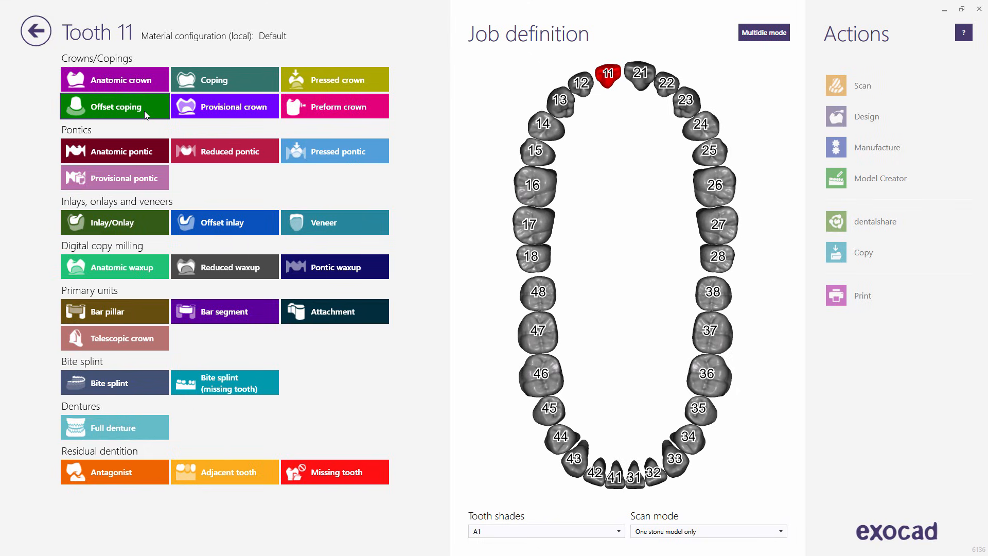
Define tooth 11 as a zirconia coping on a custom abutment, with NP Metal as the abutment material.
{"action": "left_click", "coordinate": [199, 85]}
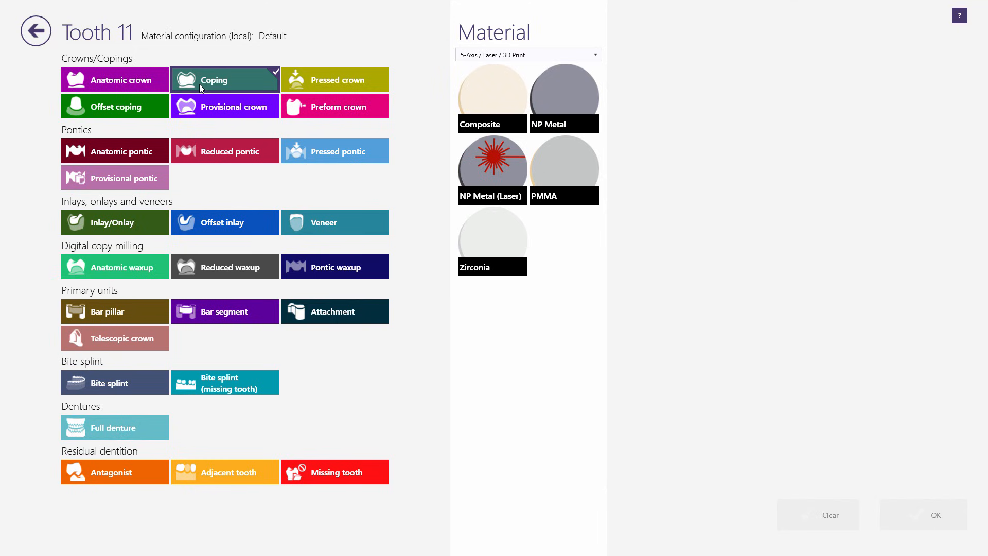
{"action": "left_click", "coordinate": [495, 240]}
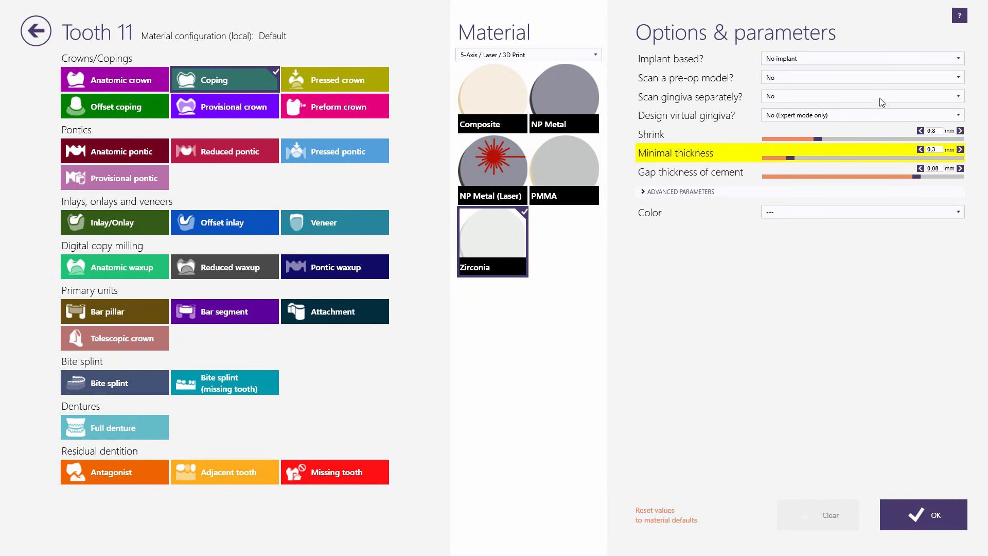
{"action": "left_click", "coordinate": [959, 59]}
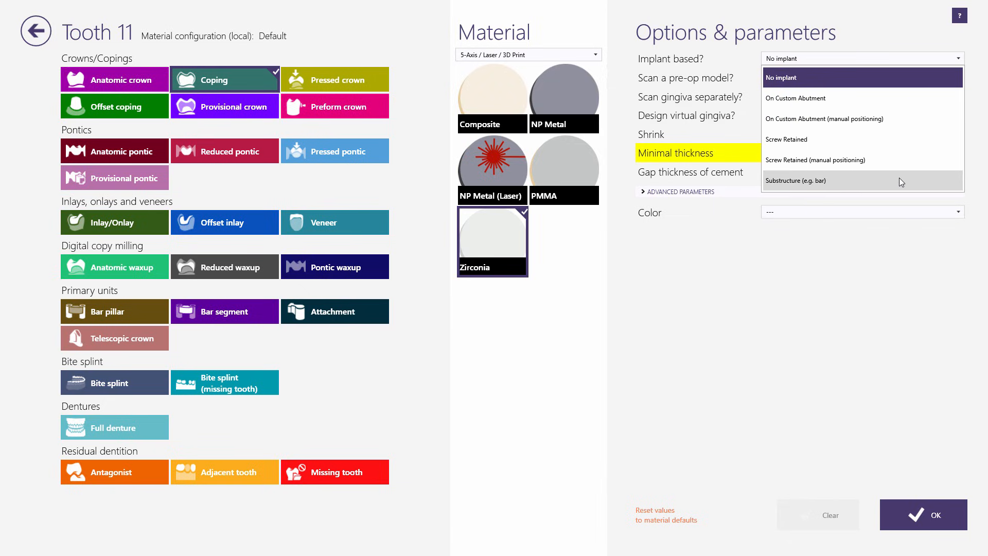
{"action": "left_click", "coordinate": [903, 100]}
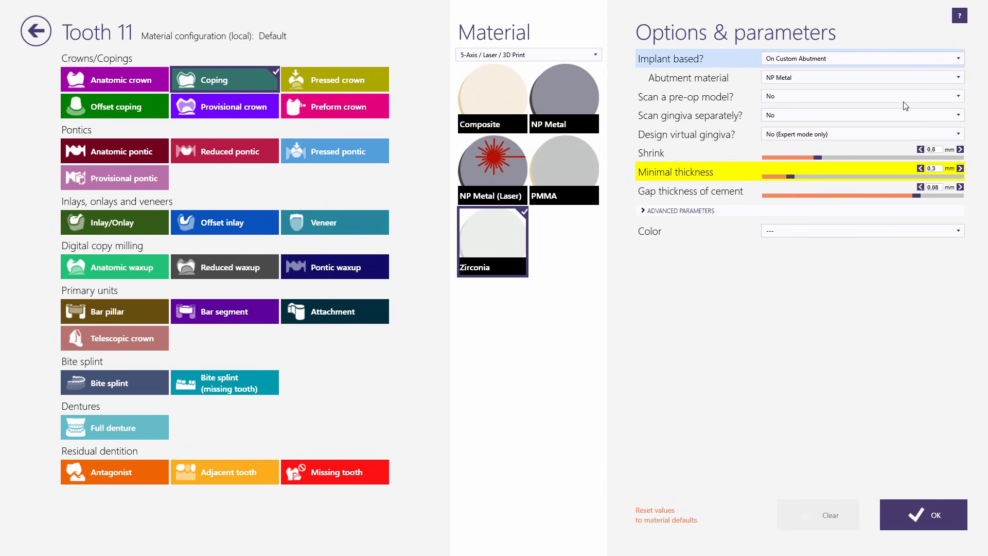
{"action": "left_click", "coordinate": [934, 78]}
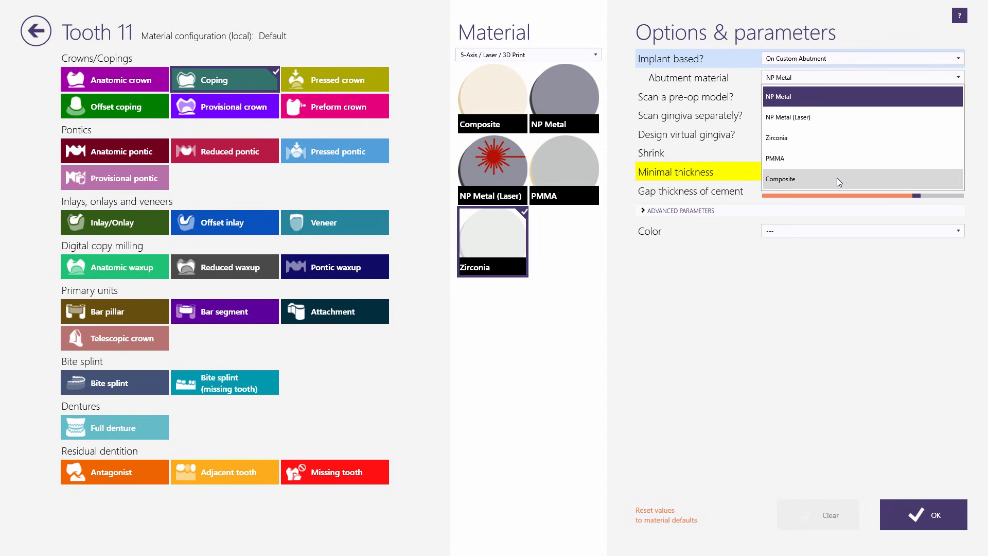
{"action": "left_click", "coordinate": [858, 98]}
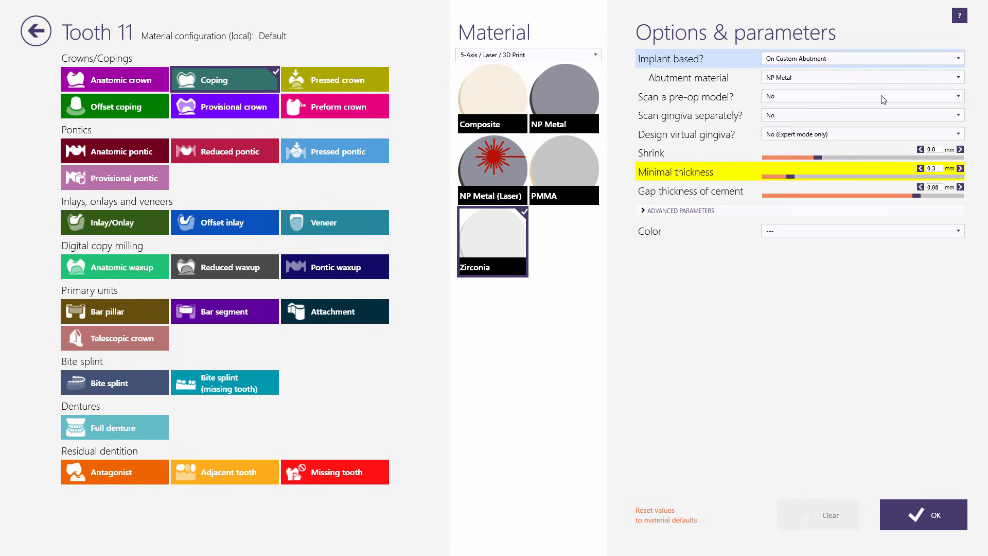
Keep the separate gingiva scan at No and the virtual gingiva design at No (Expert mode only) for tooth 11.
{"action": "left_click", "coordinate": [911, 101]}
{"action": "left_click", "coordinate": [901, 118]}
{"action": "left_click", "coordinate": [901, 116]}
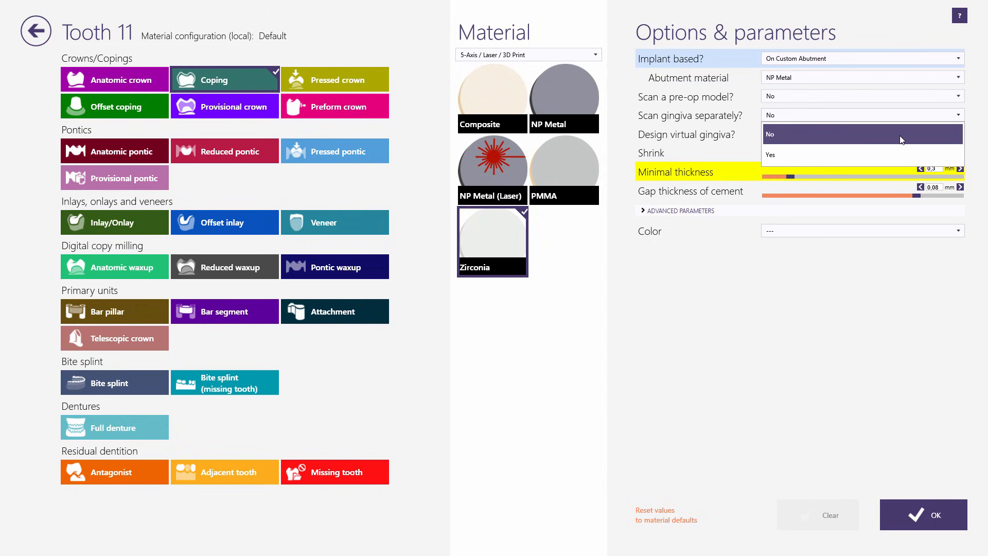
{"action": "left_click", "coordinate": [901, 136]}
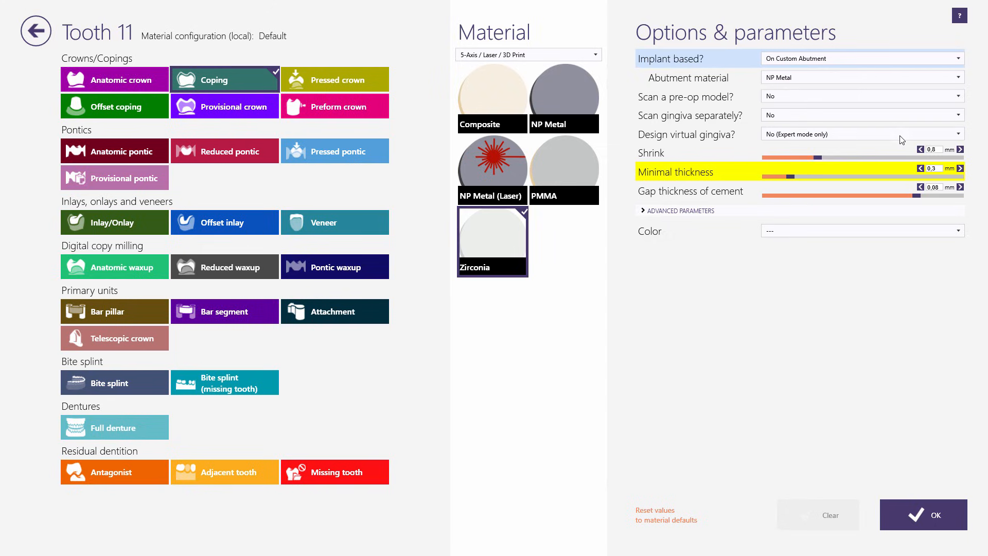
{"action": "left_click", "coordinate": [907, 135]}
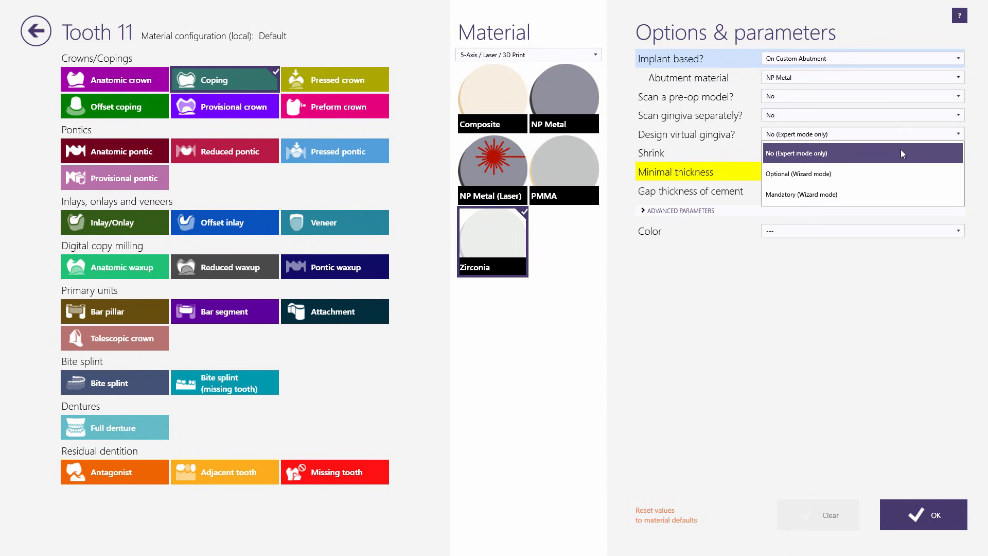
{"action": "left_click", "coordinate": [901, 153]}
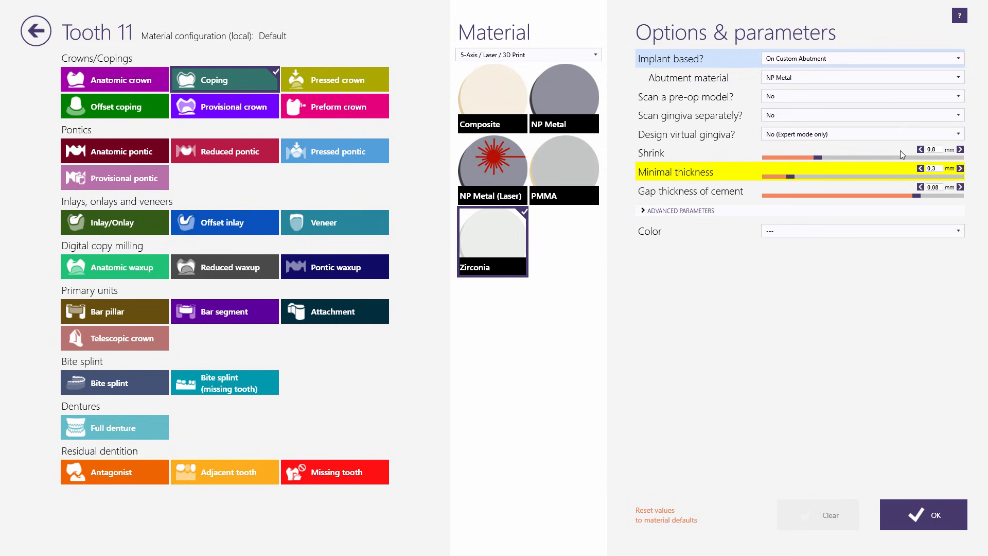
Set the coping's color to A3 and accept the definition of tooth 11.
{"action": "left_click", "coordinate": [959, 236]}
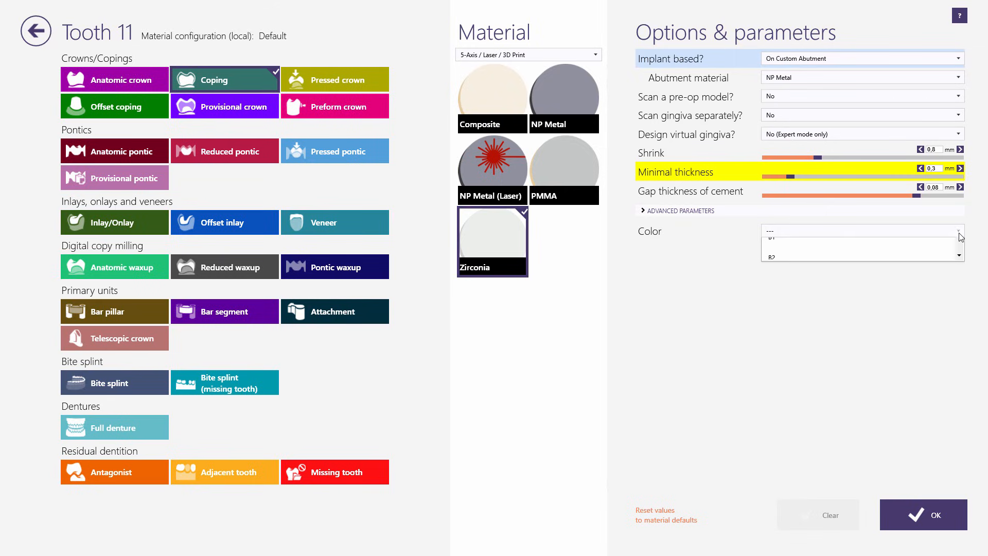
{"action": "left_click", "coordinate": [899, 332]}
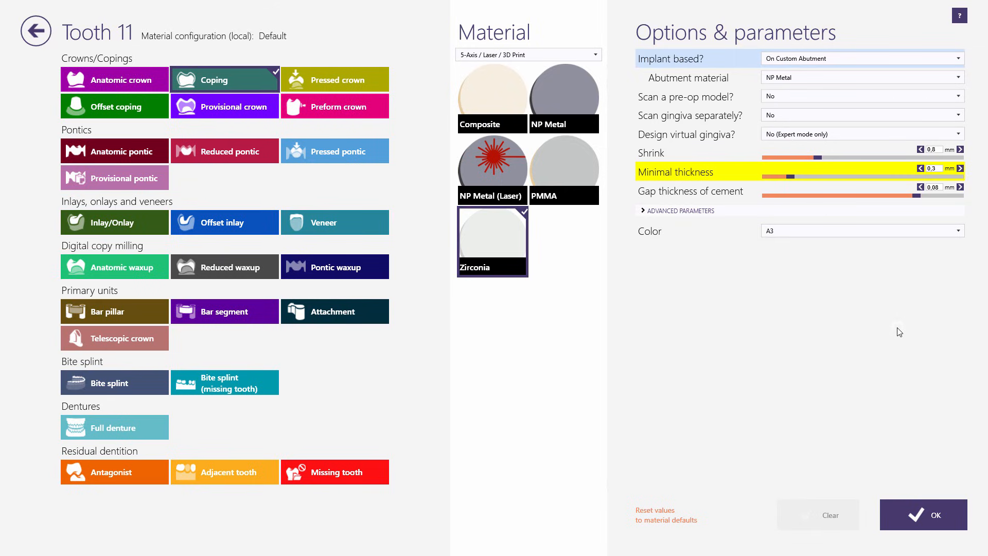
{"action": "left_click", "coordinate": [916, 522]}
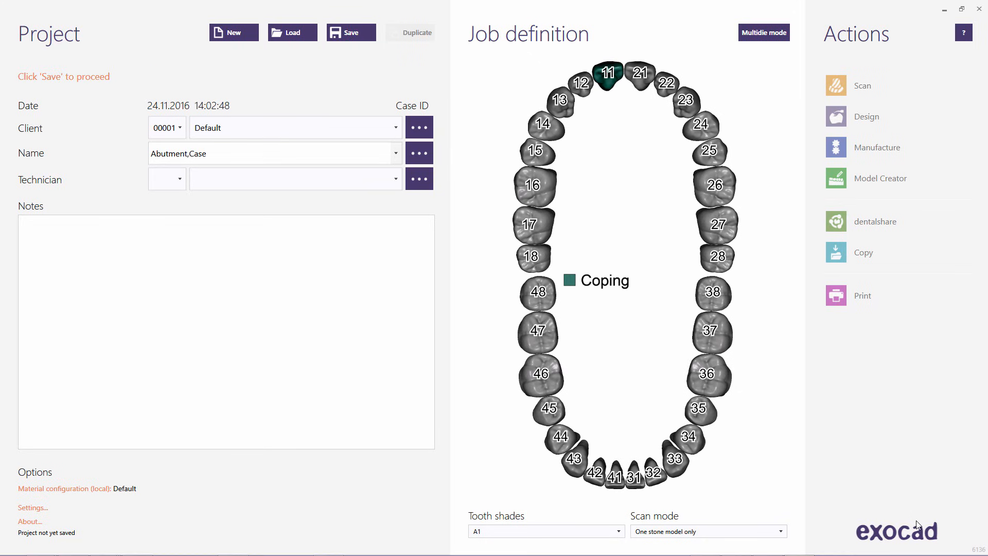
Mark teeth 12 and 21 as healthy adjacent teeth.
{"action": "left_click", "coordinate": [586, 93]}
{"action": "left_click", "coordinate": [587, 93]}
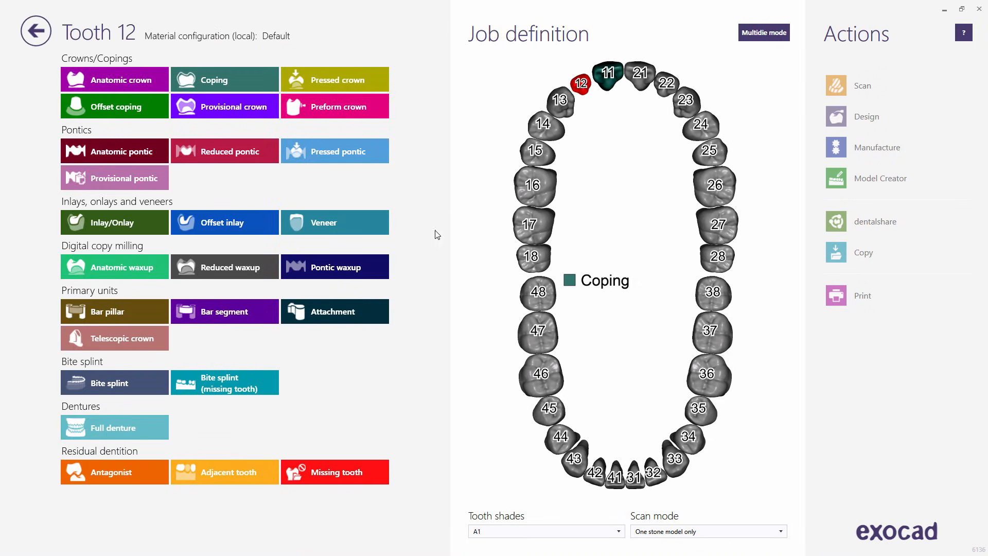
{"action": "left_click", "coordinate": [261, 474]}
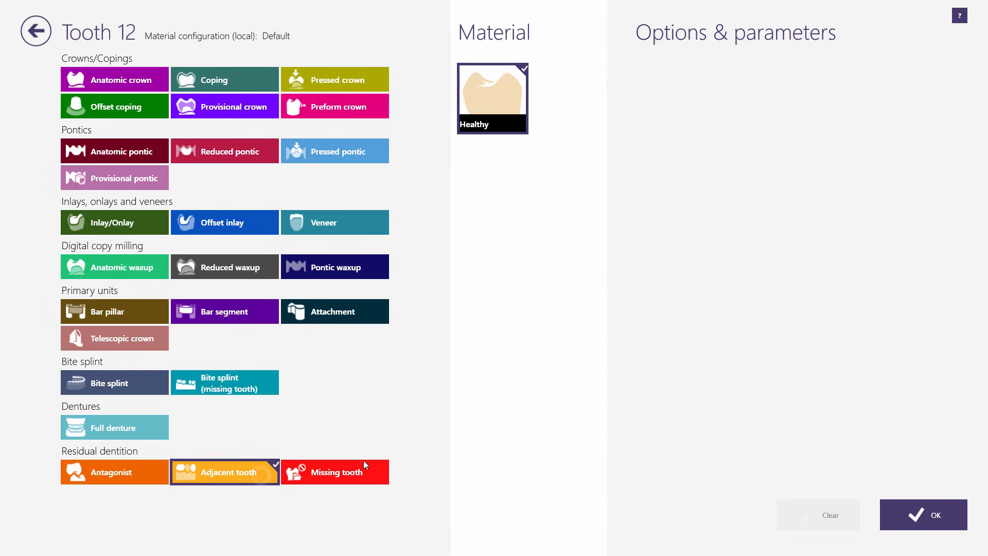
{"action": "left_click", "coordinate": [896, 509]}
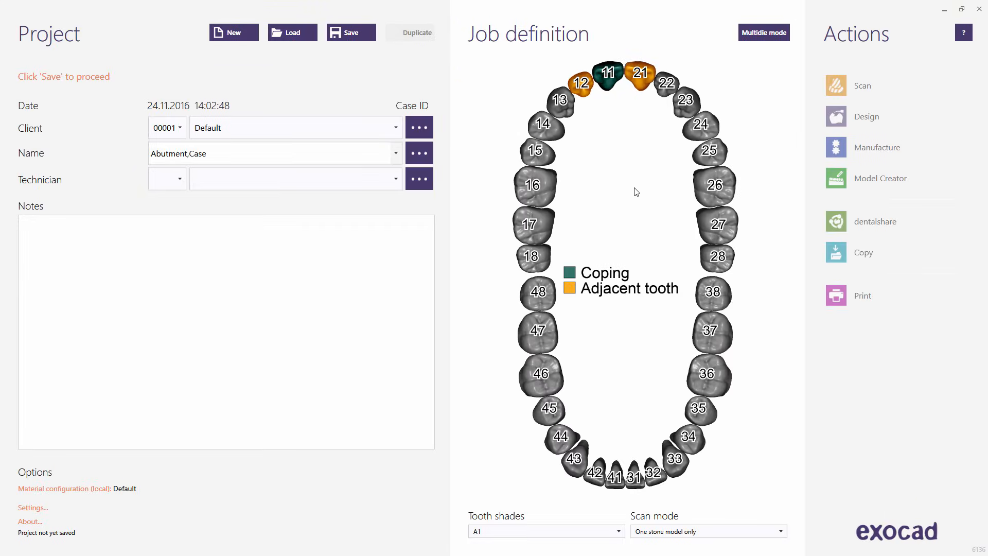
Mark tooth 41 as a healthy antagonist.
{"action": "left_click", "coordinate": [615, 478]}
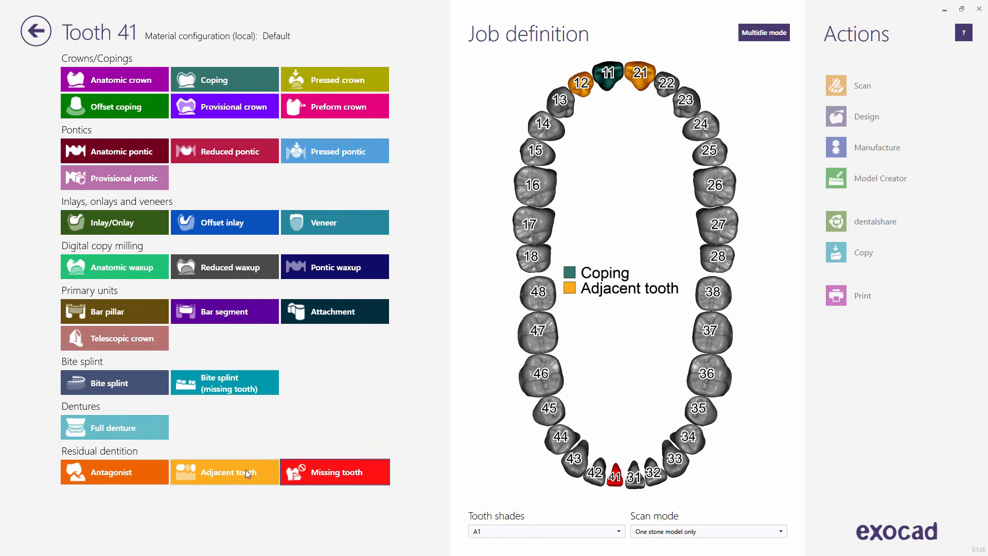
{"action": "left_click", "coordinate": [149, 473]}
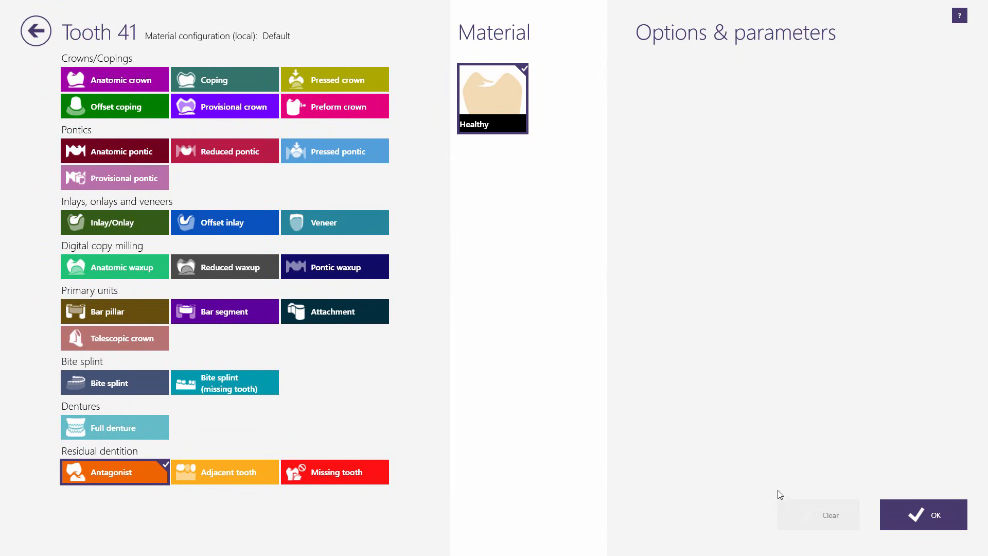
{"action": "left_click", "coordinate": [915, 519]}
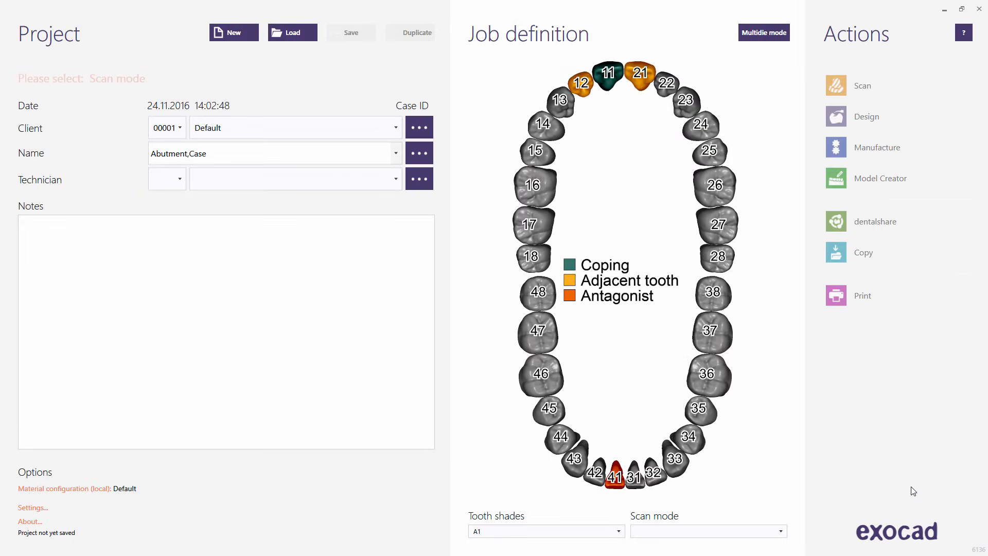
Set the scan mode to One stone model only and save the project.
{"action": "left_click", "coordinate": [782, 531]}
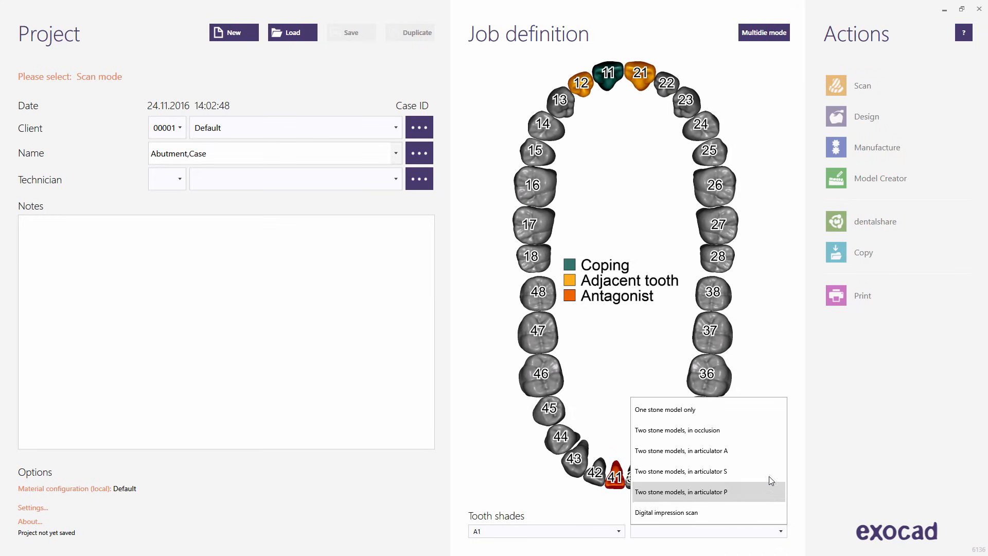
{"action": "left_click", "coordinate": [740, 417]}
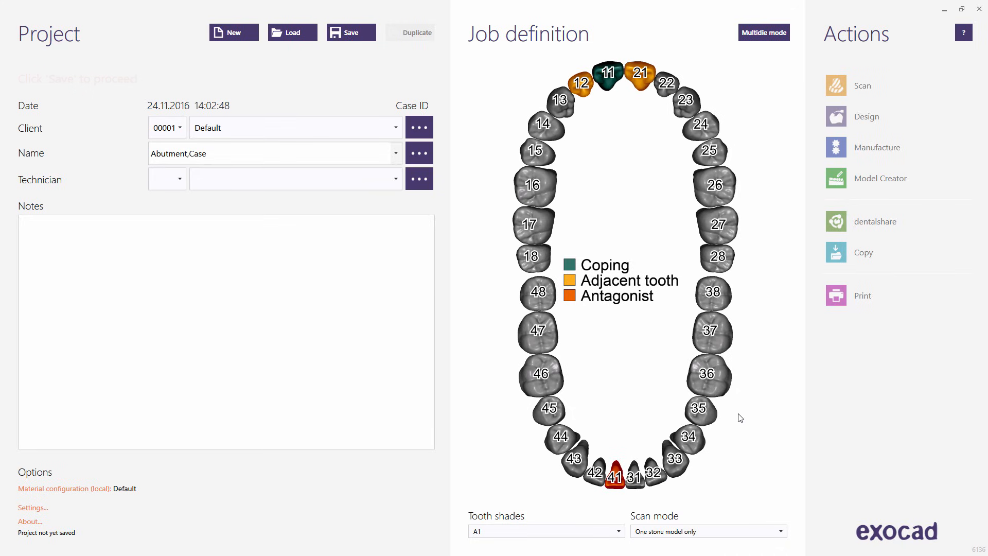
{"action": "left_click", "coordinate": [371, 38]}
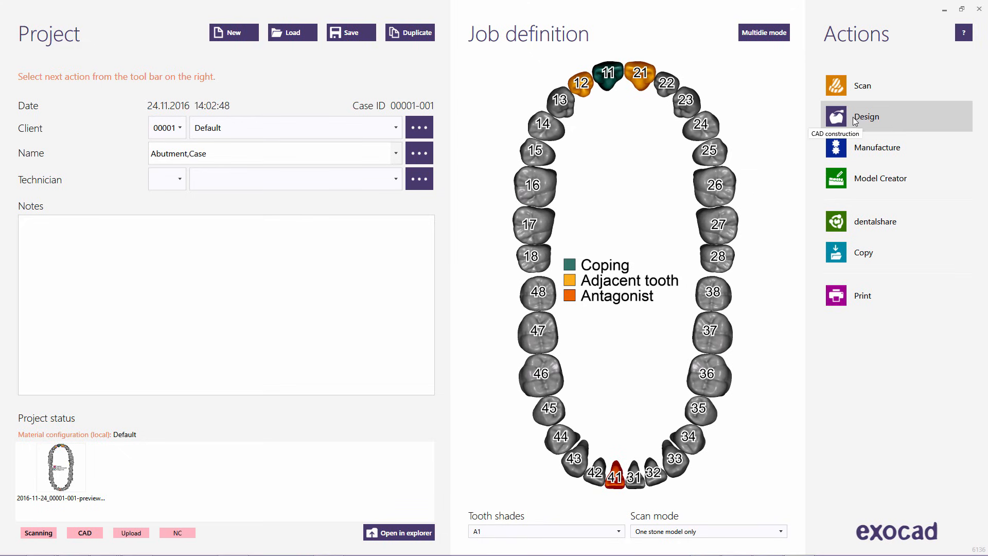
Load the existing sample project "Custom Abutment, Sample".
{"action": "left_click", "coordinate": [300, 36]}
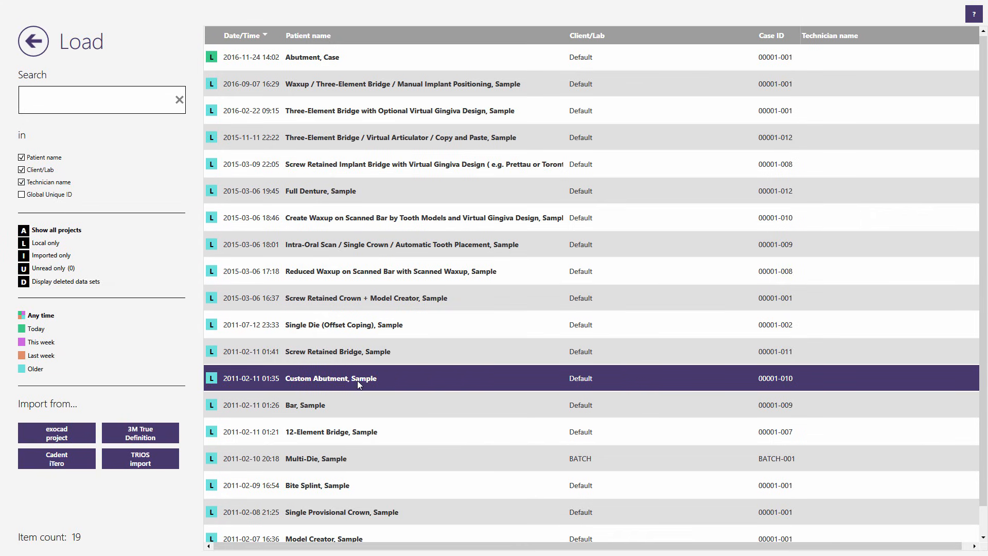
{"action": "left_click", "coordinate": [358, 382]}
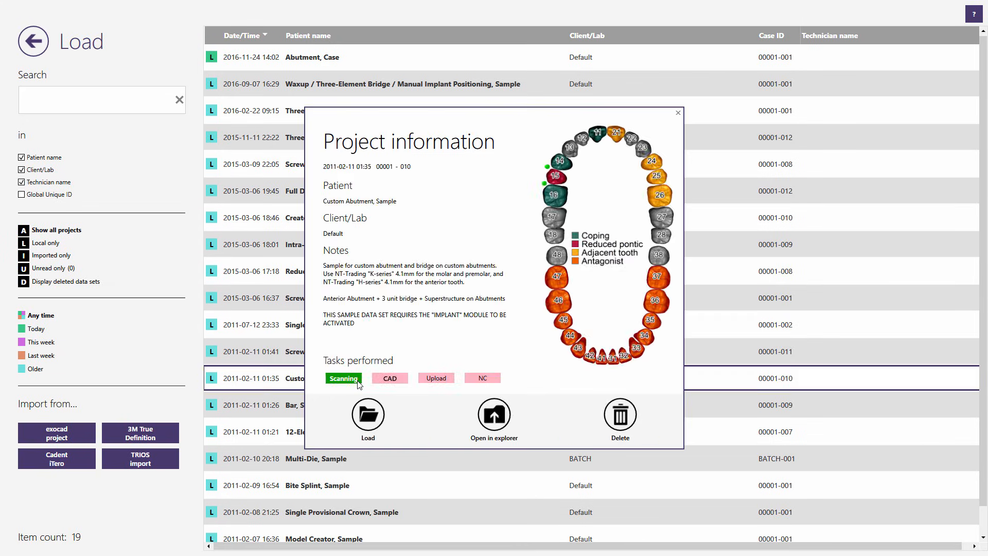
{"action": "left_click", "coordinate": [368, 416]}
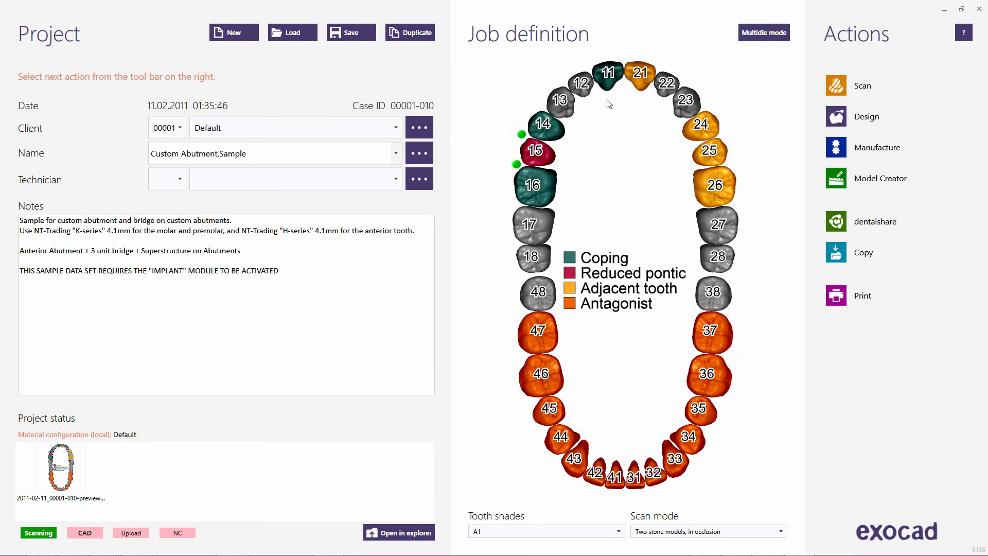
Review the work type, material, options and parameters defined for tooth 11 in the loaded project.
{"action": "mouse_move", "coordinate": [610, 76]}
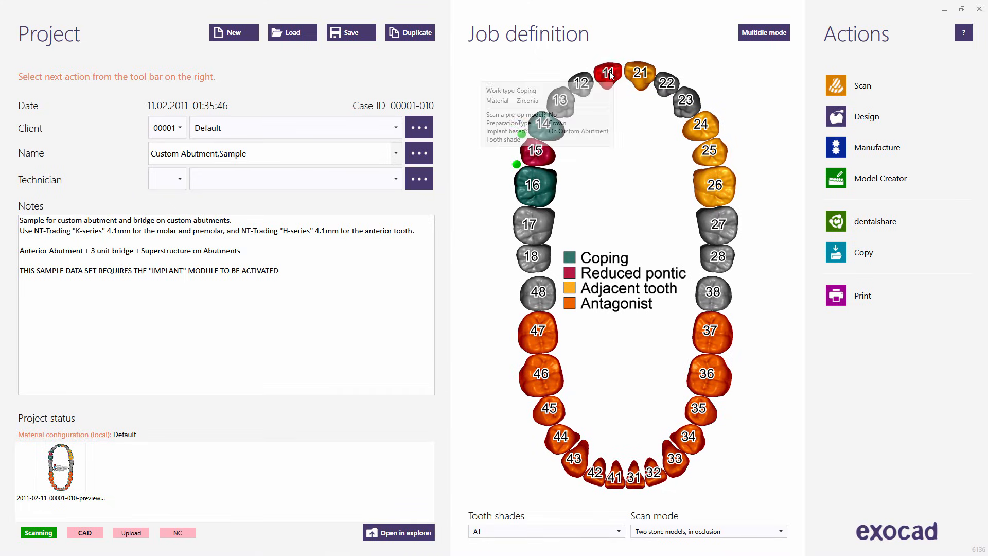
{"action": "left_click", "coordinate": [611, 76]}
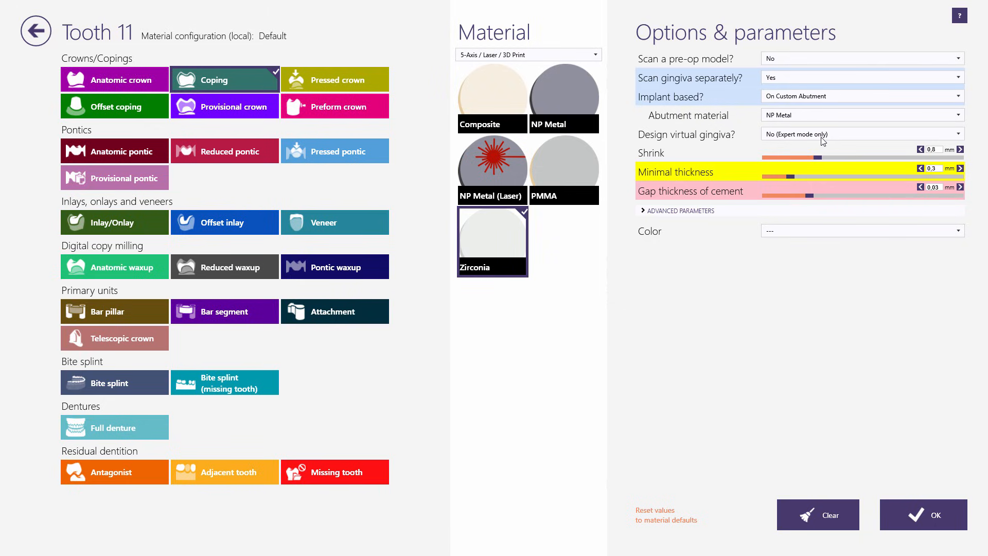
{"action": "left_click", "coordinate": [928, 522]}
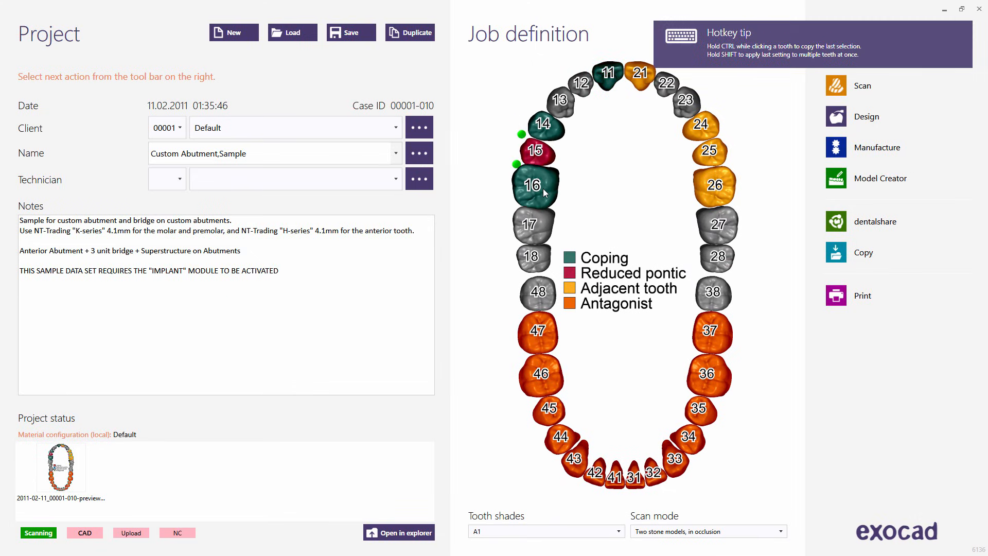
{"action": "mouse_move", "coordinate": [544, 189]}
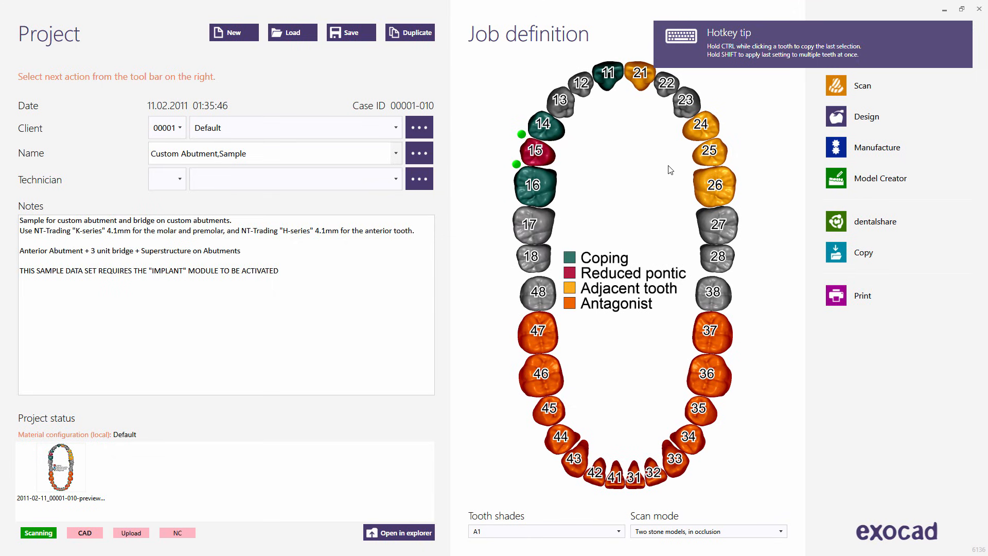
Start the CAD design of the loaded project and show the jaw scans from the front.
{"action": "left_click", "coordinate": [850, 118]}
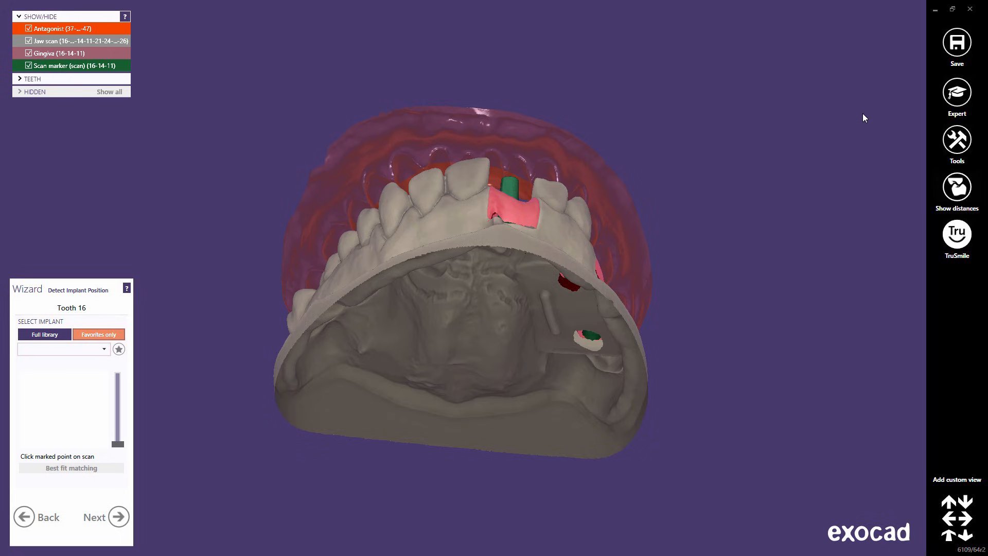
{"action": "left_click", "coordinate": [948, 538]}
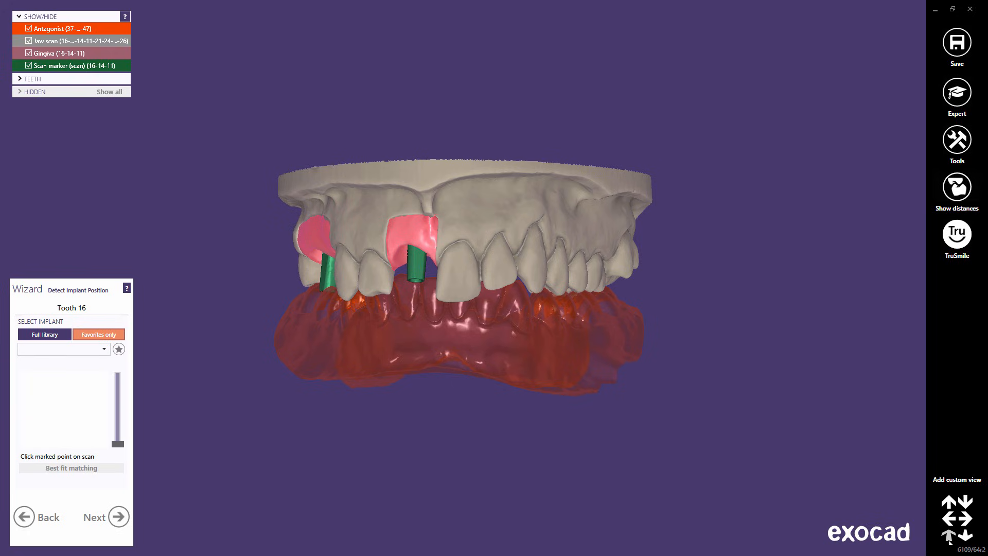
Browse the full implant library list for tooth 16.
{"action": "left_click", "coordinate": [51, 337]}
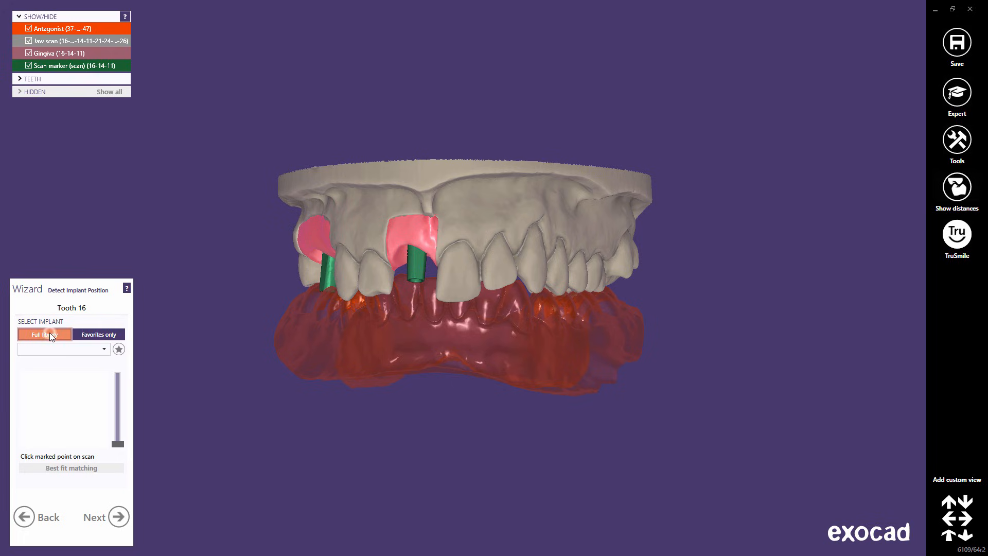
{"action": "left_click", "coordinate": [103, 350]}
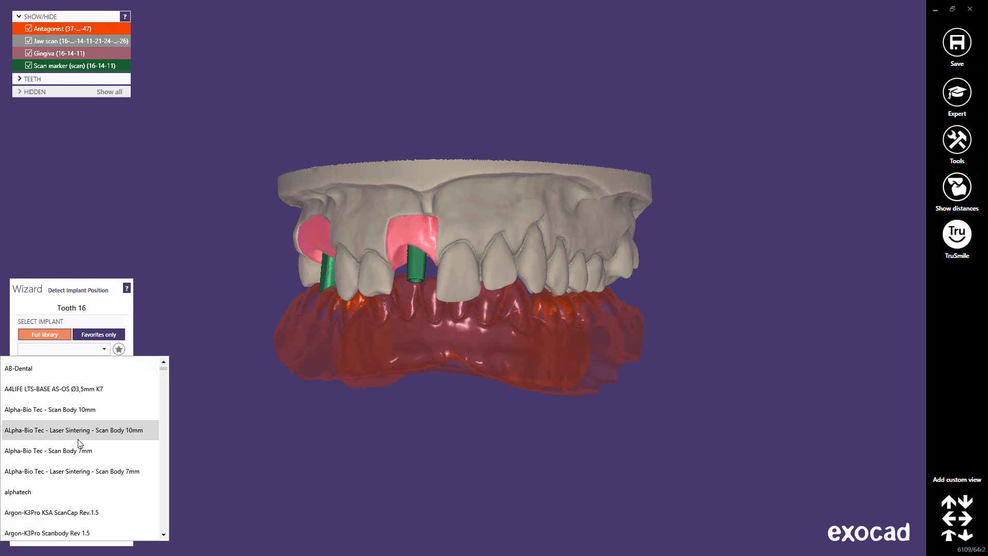
{"action": "scroll", "coordinate": [80, 443], "scroll_direction": "down", "scroll_amount": 10}
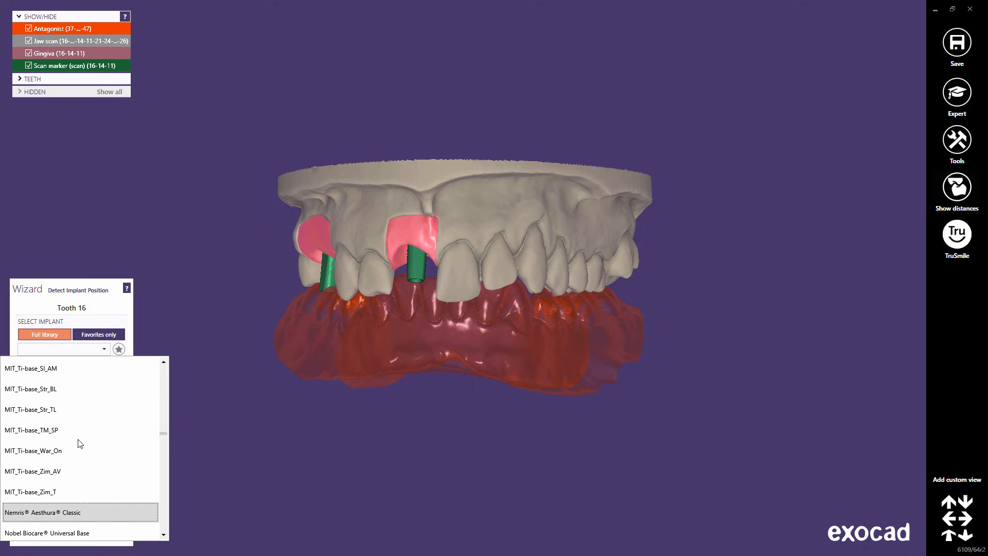
{"action": "left_click", "coordinate": [164, 536]}
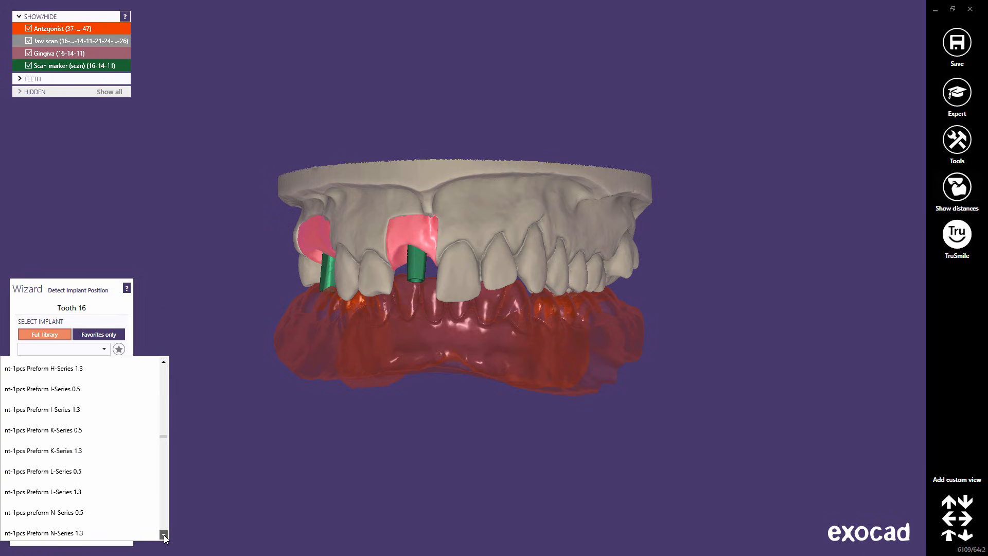
{"action": "left_click", "coordinate": [203, 504]}
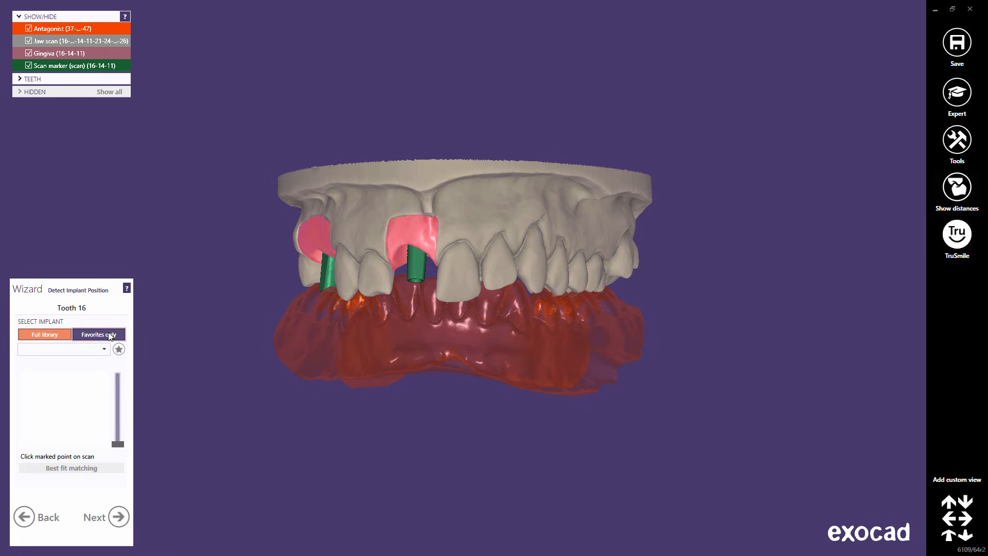
Choose nt-trading K-series - FOR DEMO ONLY from the favorite implants for tooth 16 and read its library information.
{"action": "left_click", "coordinate": [107, 334]}
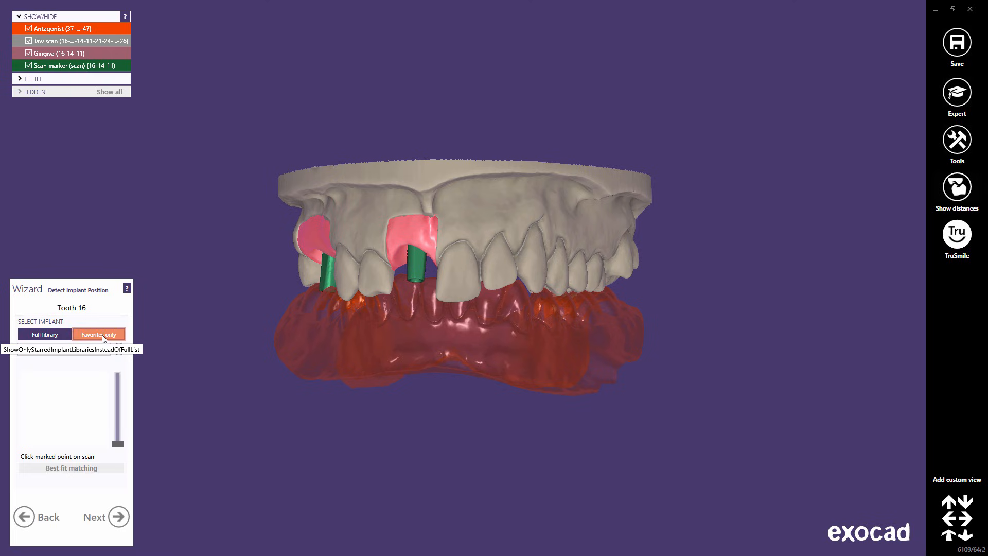
{"action": "left_click", "coordinate": [109, 332]}
{"action": "left_click", "coordinate": [108, 332]}
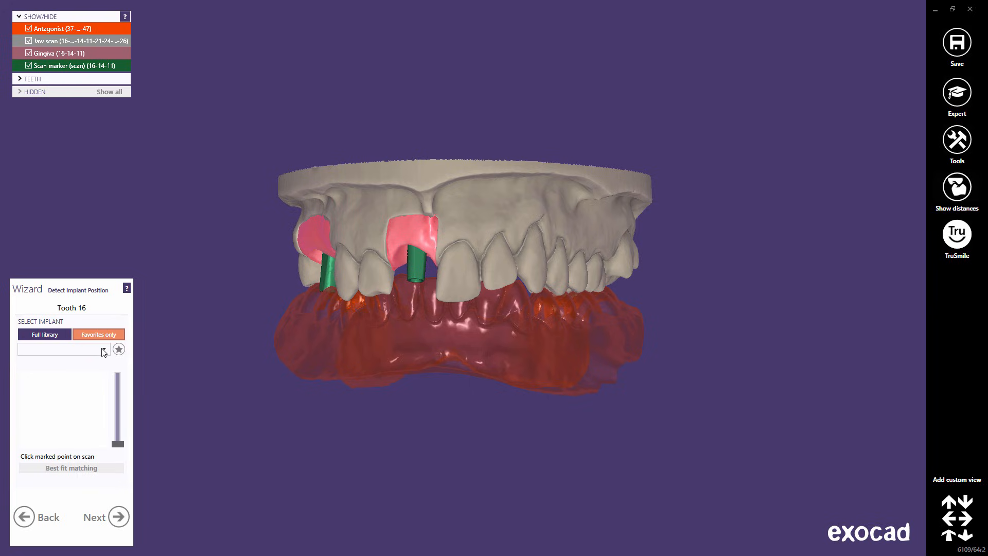
{"action": "left_click", "coordinate": [104, 351]}
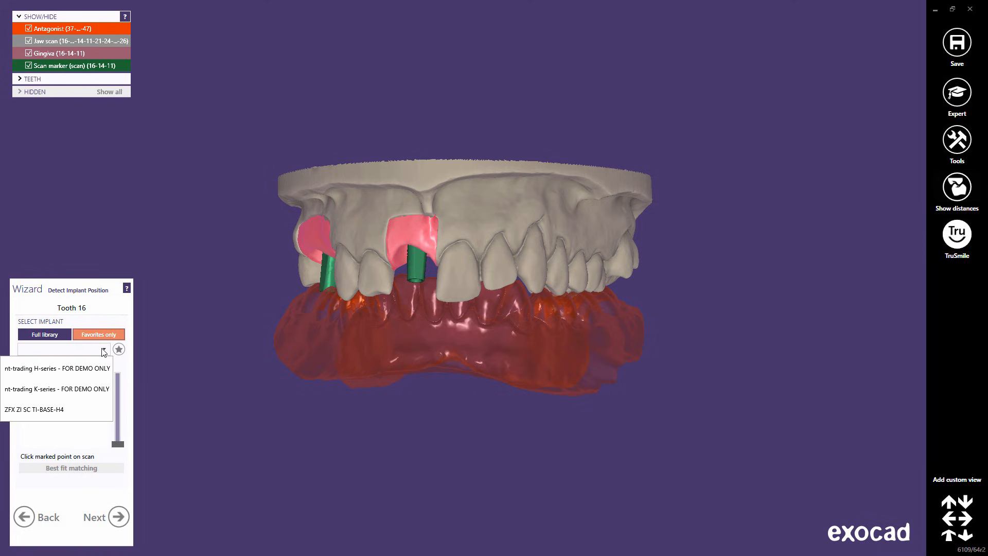
{"action": "left_click", "coordinate": [92, 394]}
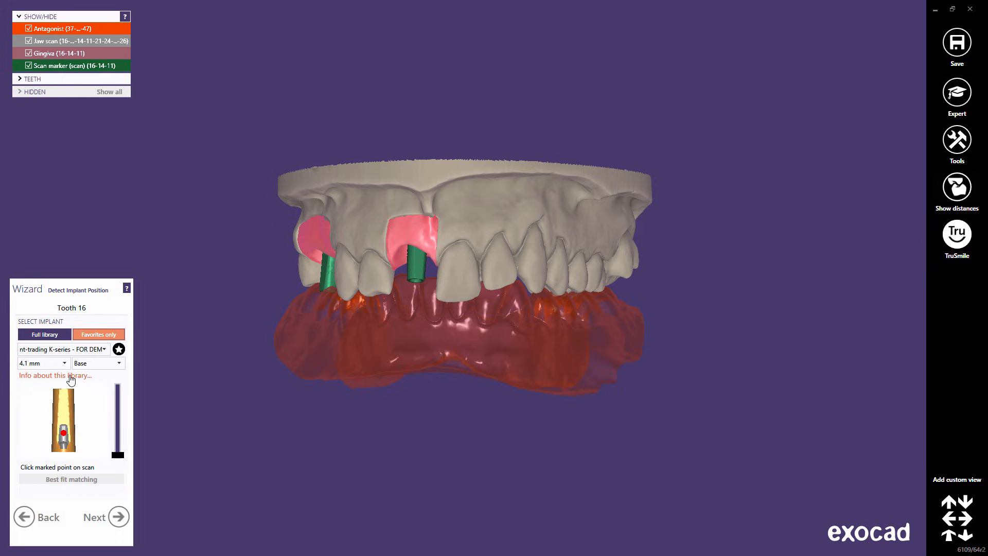
{"action": "left_click", "coordinate": [71, 376]}
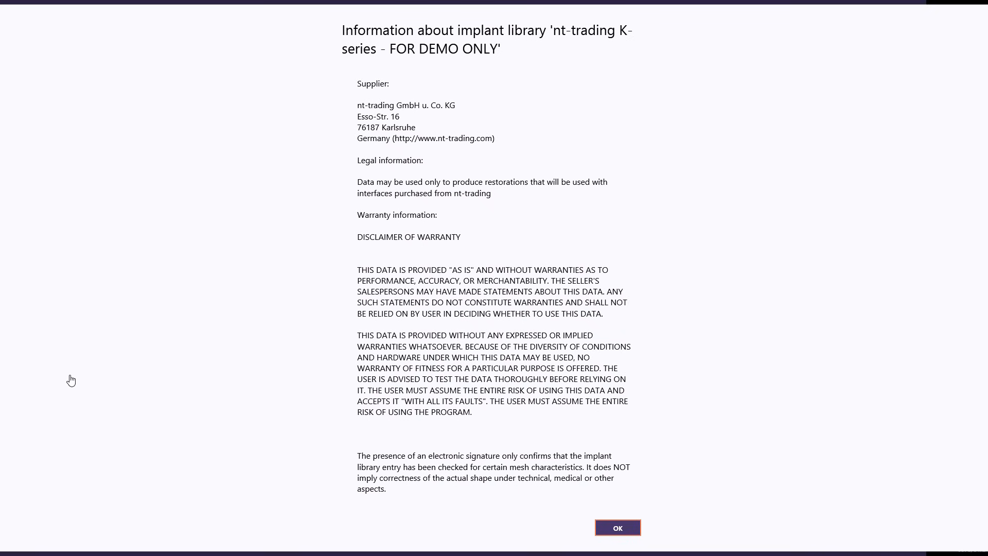
{"action": "left_click", "coordinate": [618, 528]}
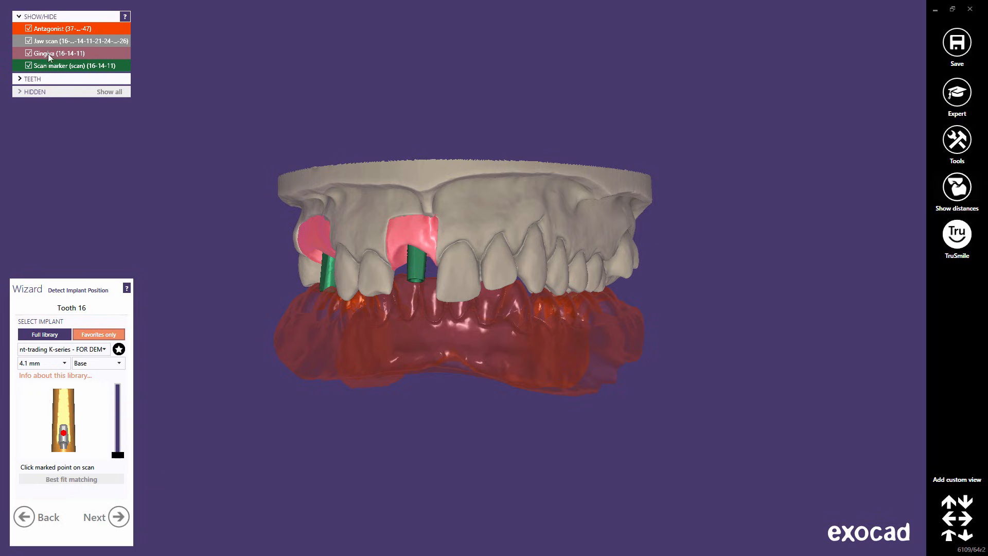
Hide the antagonist and gingiva, and mark the library's reference point on the flat face of tooth 16's scan marker.
{"action": "left_click", "coordinate": [29, 28]}
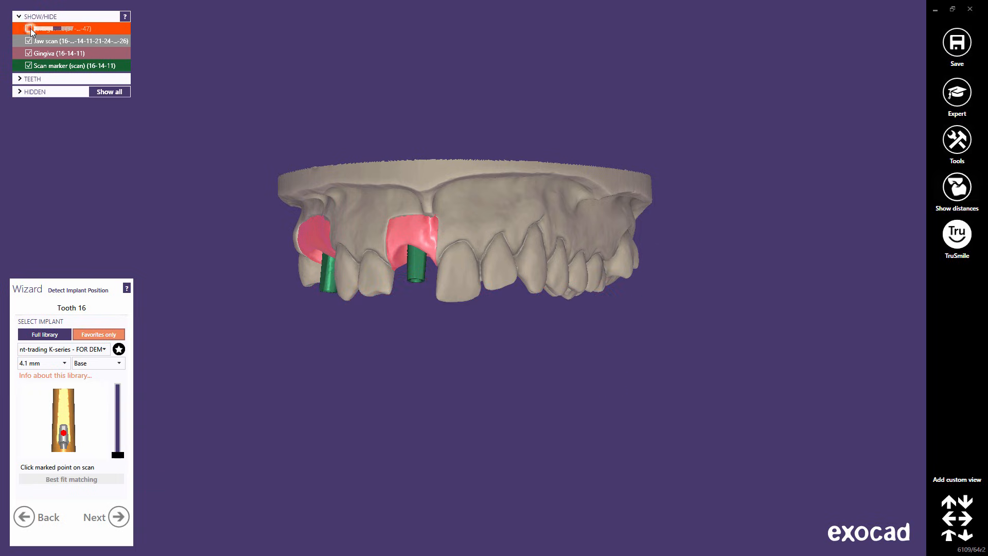
{"action": "left_click", "coordinate": [29, 53]}
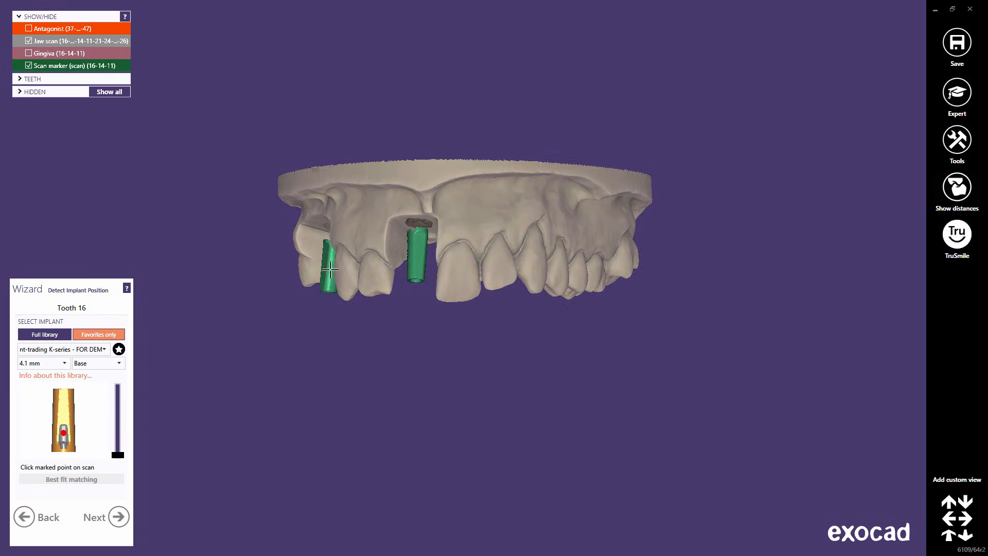
{"action": "middle_click", "coordinate": [331, 271]}
{"action": "mouse_move", "coordinate": [549, 395]}
{"action": "right_mouse_down"}
{"action": "mouse_move", "coordinate": [554, 379]}
{"action": "mouse_move", "coordinate": [551, 390]}
{"action": "right_mouse_up"}
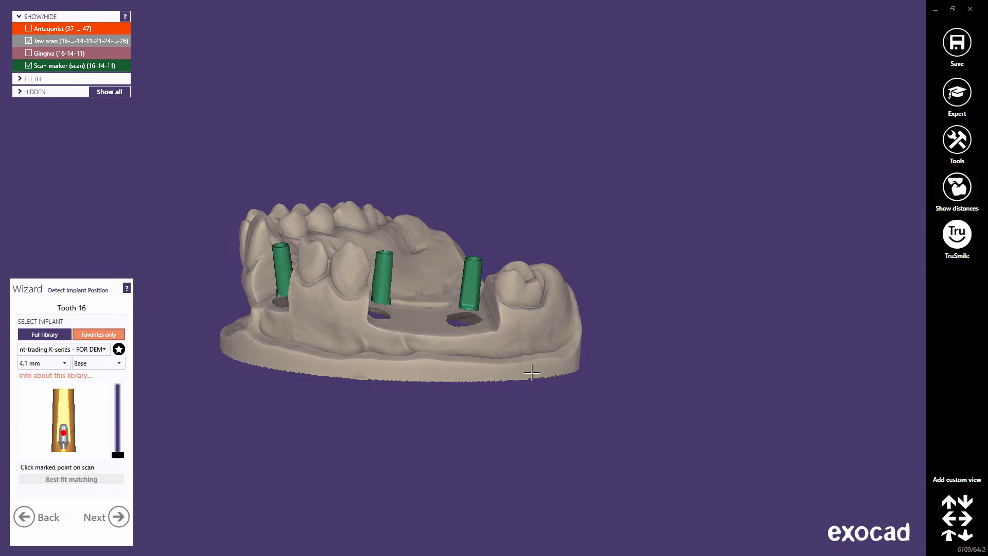
{"action": "scroll", "coordinate": [458, 268], "scroll_direction": "up", "scroll_amount": 5}
{"action": "scroll", "coordinate": [447, 258], "scroll_direction": "up", "scroll_amount": 4}
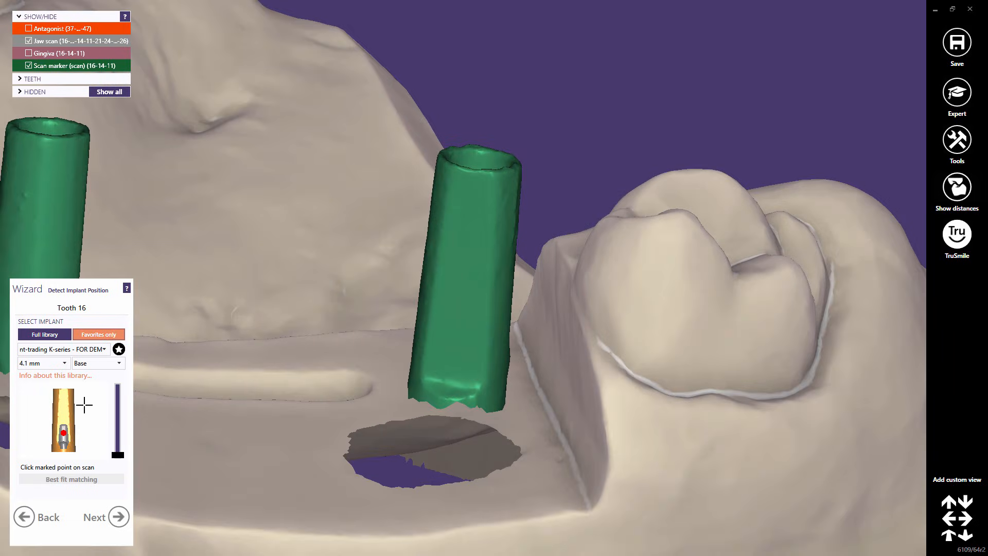
{"action": "right_click_drag", "start_coordinate": [54, 407], "coordinate": [60, 408]}
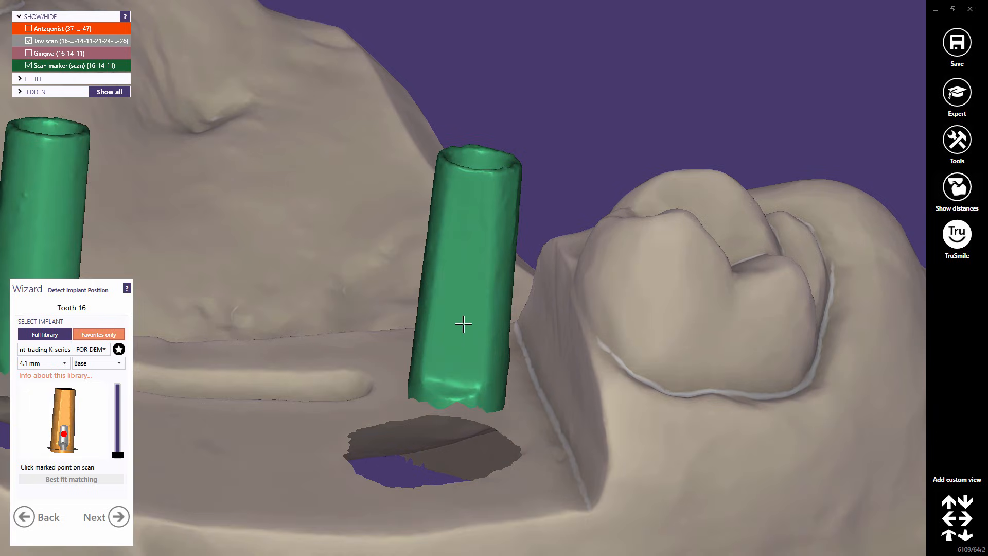
{"action": "left_click", "coordinate": [459, 323]}
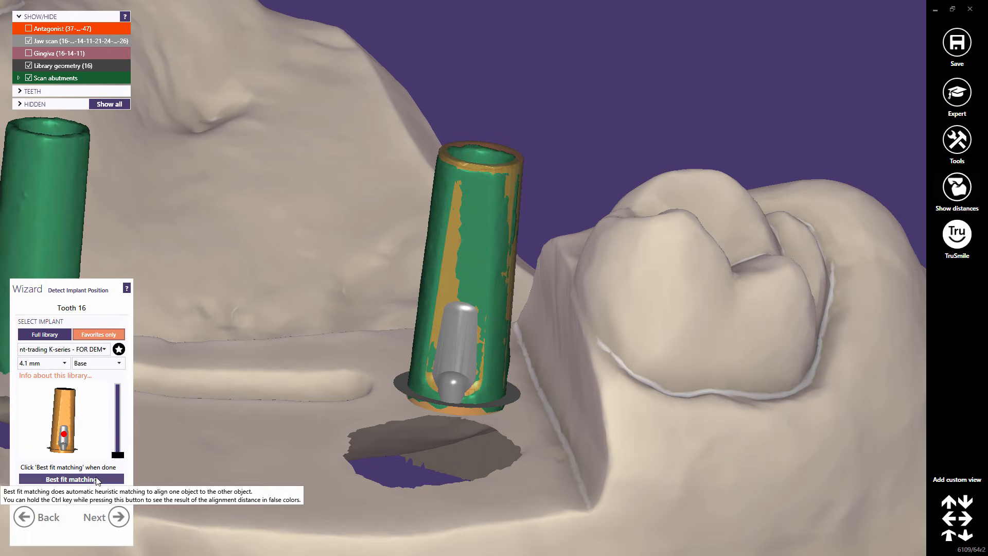
Best-fit the scan body on tooth 16, cut its lower part from the matching geometry, then refit and accept the position.
{"action": "left_click", "coordinate": [96, 479]}
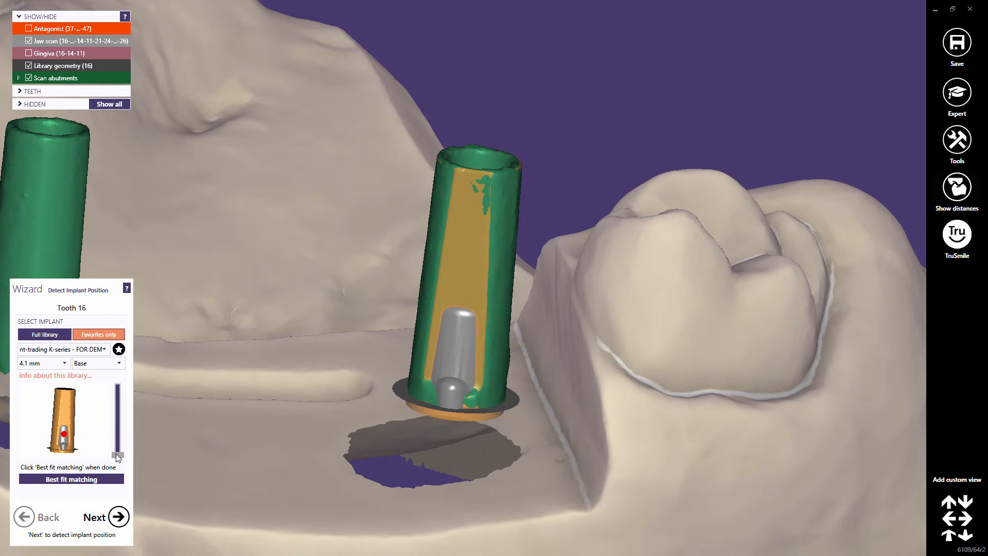
{"action": "left_click_drag", "start_coordinate": [117, 454], "coordinate": [122, 412]}
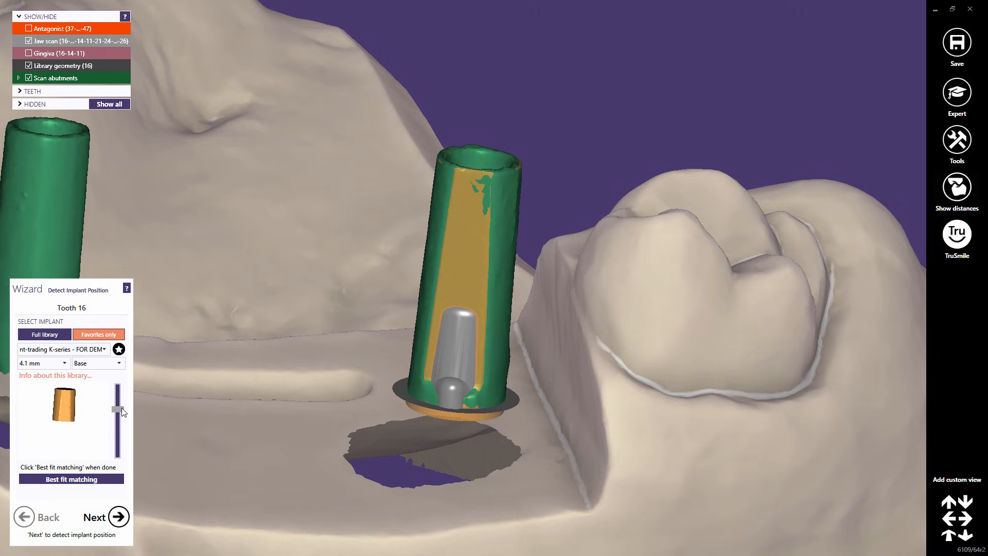
{"action": "left_click", "coordinate": [86, 481]}
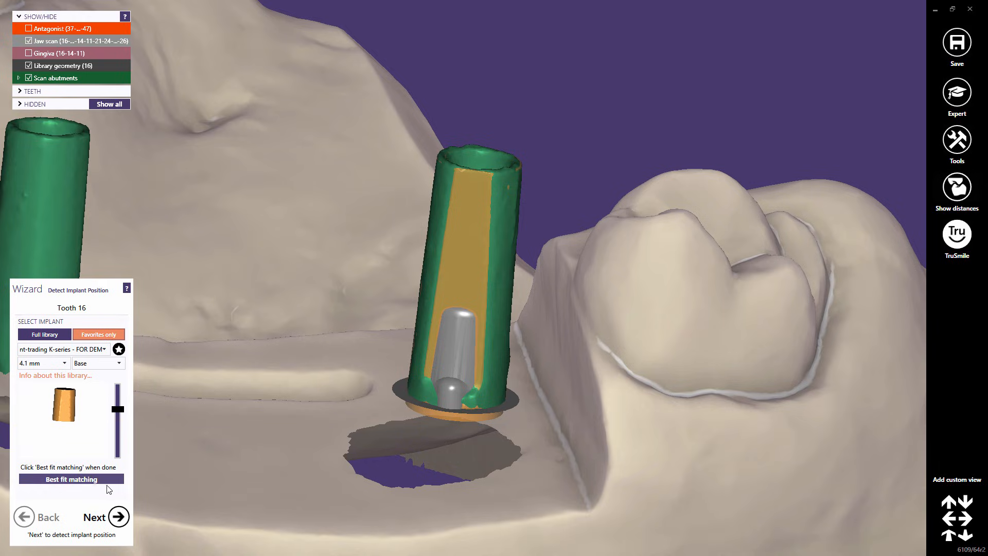
{"action": "left_click", "coordinate": [119, 517]}
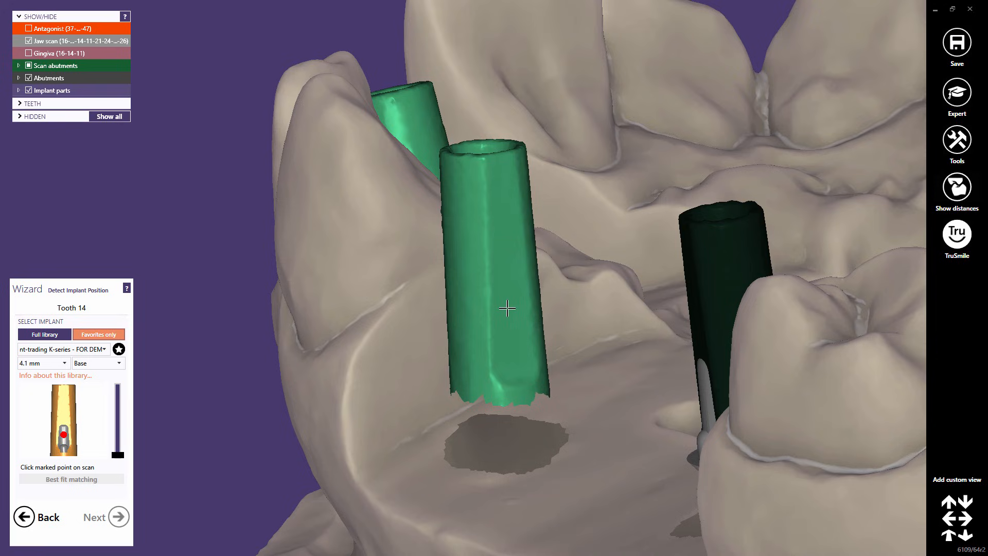
Mark tooth 14's scan marker, best-fit the scan body with alignment distances in false colors, and accept the position.
{"action": "left_click", "coordinate": [507, 308]}
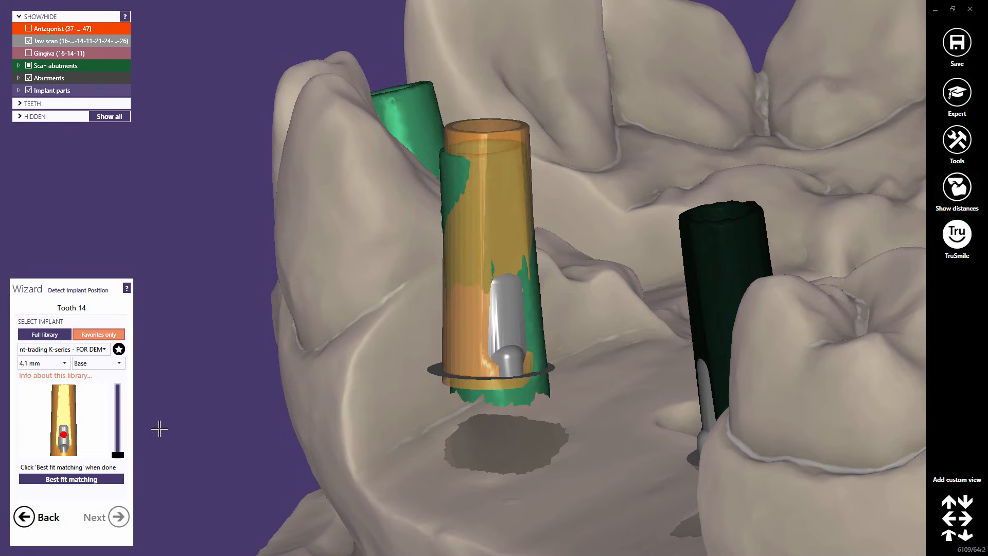
{"action": "left_click", "coordinate": [103, 479], "text": "ctrl"}
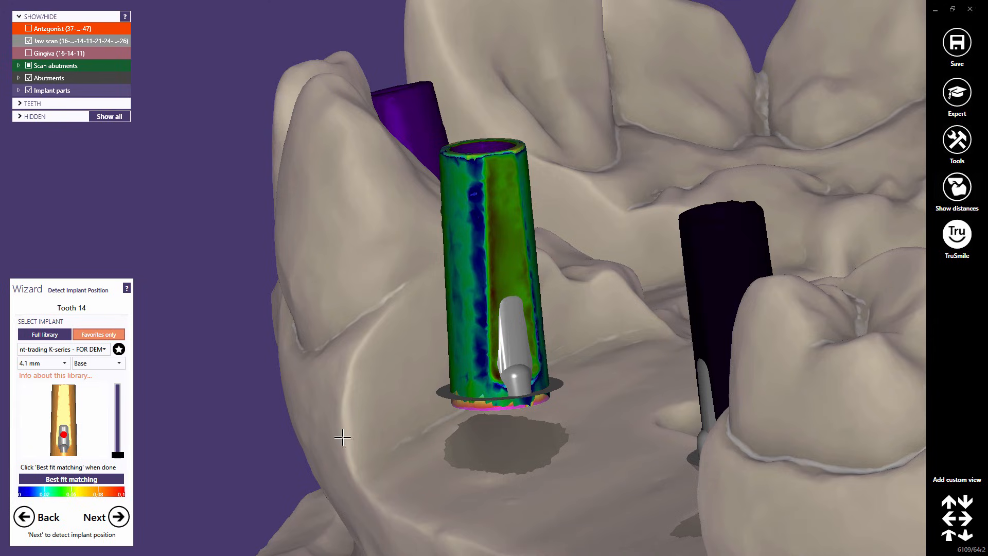
{"action": "right_click_drag", "start_coordinate": [342, 437], "coordinate": [385, 419]}
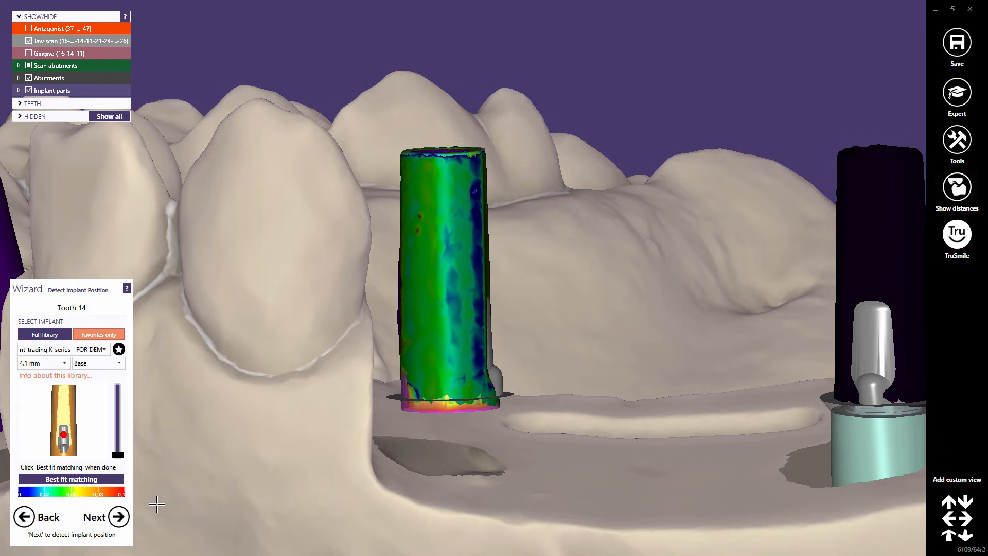
{"action": "left_click", "coordinate": [116, 517]}
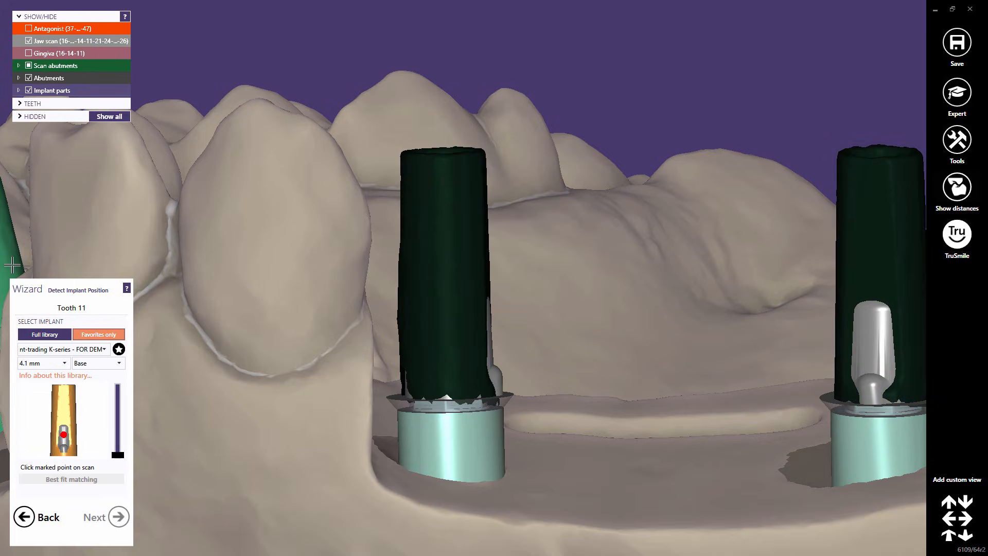
Select the favorite implant library nt-trading H-series - FOR DEMO ONLY for tooth 11.
{"action": "middle_click", "coordinate": [12, 264]}
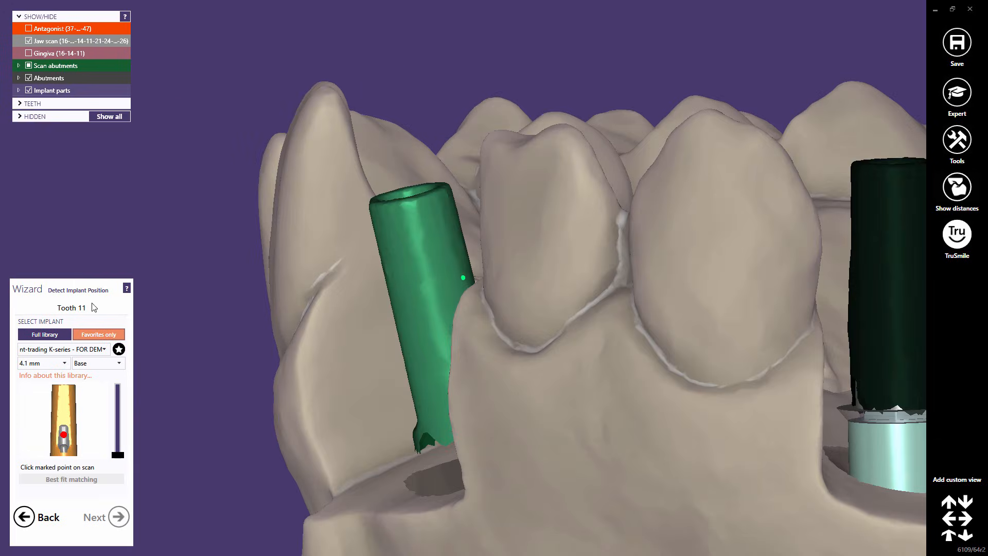
{"action": "right_click_drag", "start_coordinate": [396, 415], "coordinate": [397, 414]}
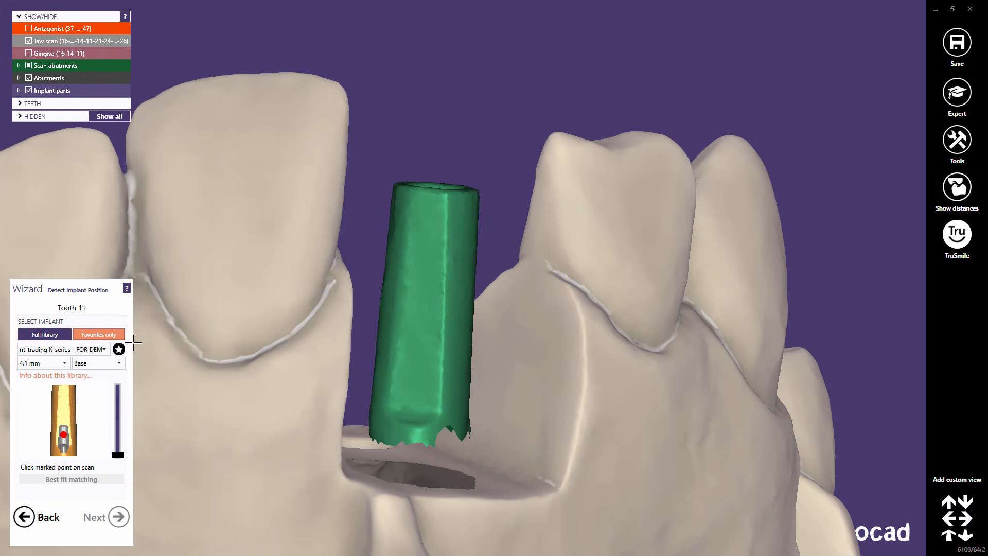
{"action": "left_click", "coordinate": [106, 352]}
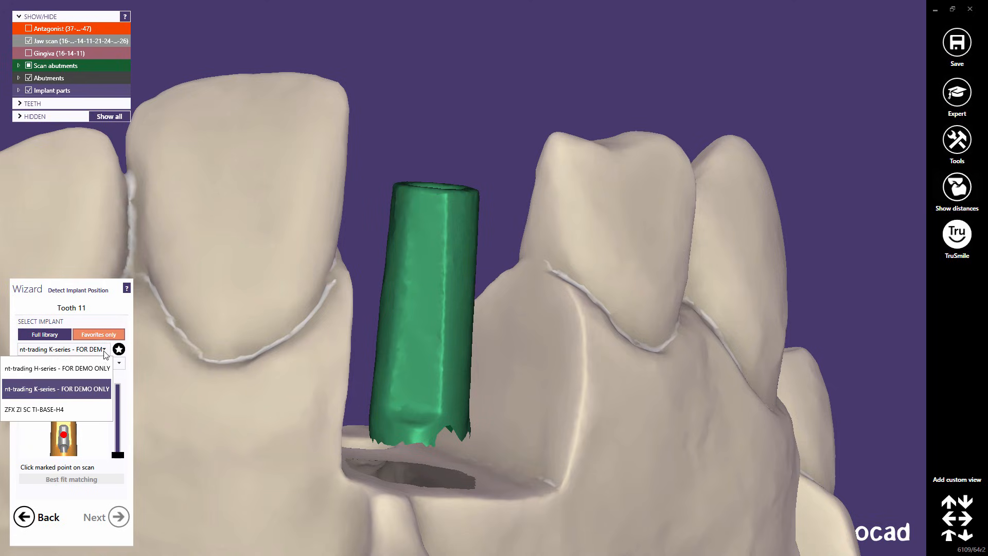
{"action": "left_click", "coordinate": [92, 371]}
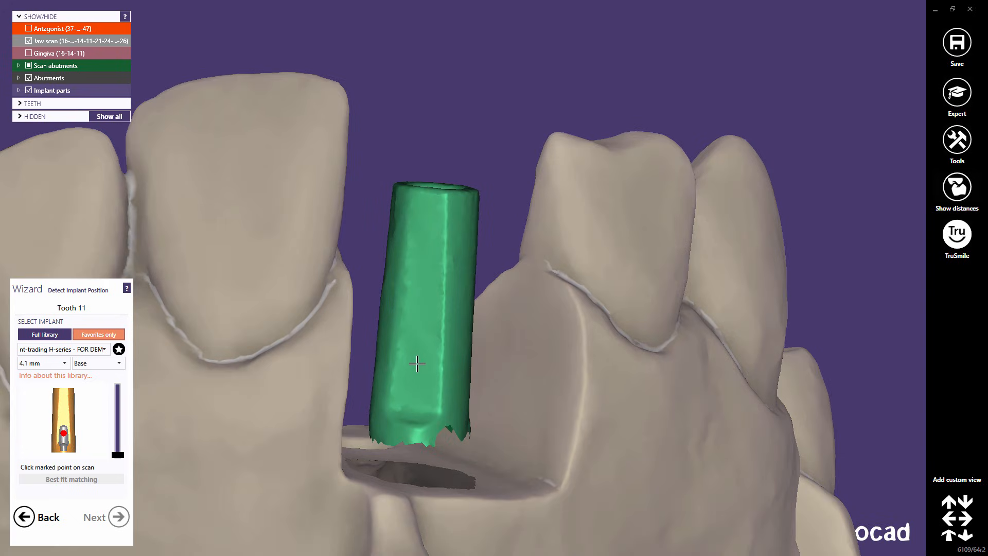
Mark tooth 11's scan marker, best-fit the scan body with false-color distances, and continue to the emergence profile definition.
{"action": "left_click", "coordinate": [417, 359]}
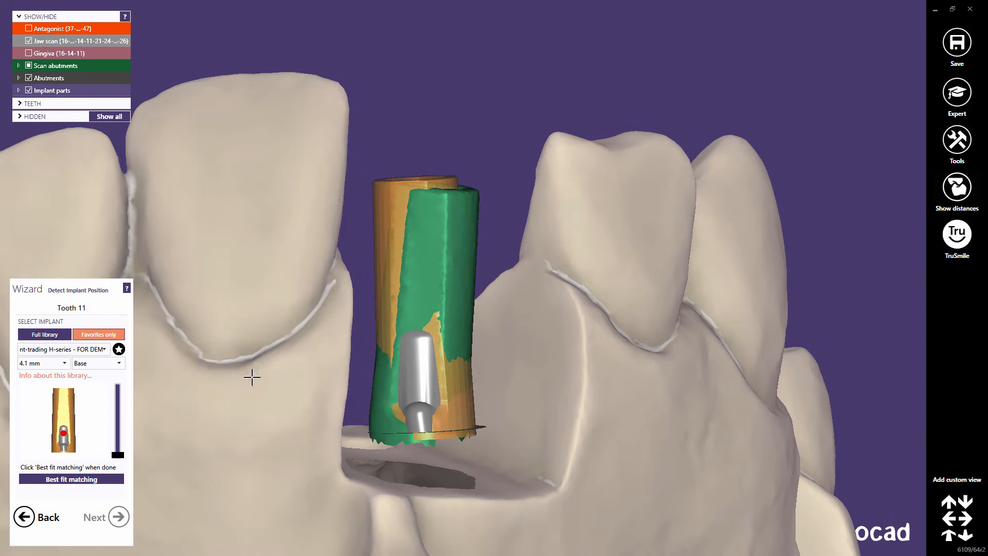
{"action": "left_click", "coordinate": [81, 483]}
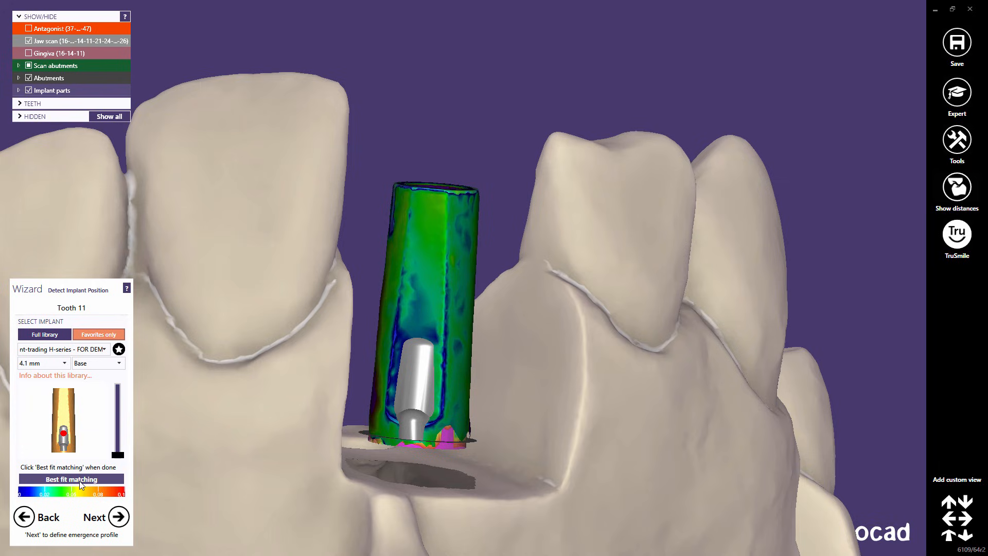
{"action": "left_click", "coordinate": [119, 517]}
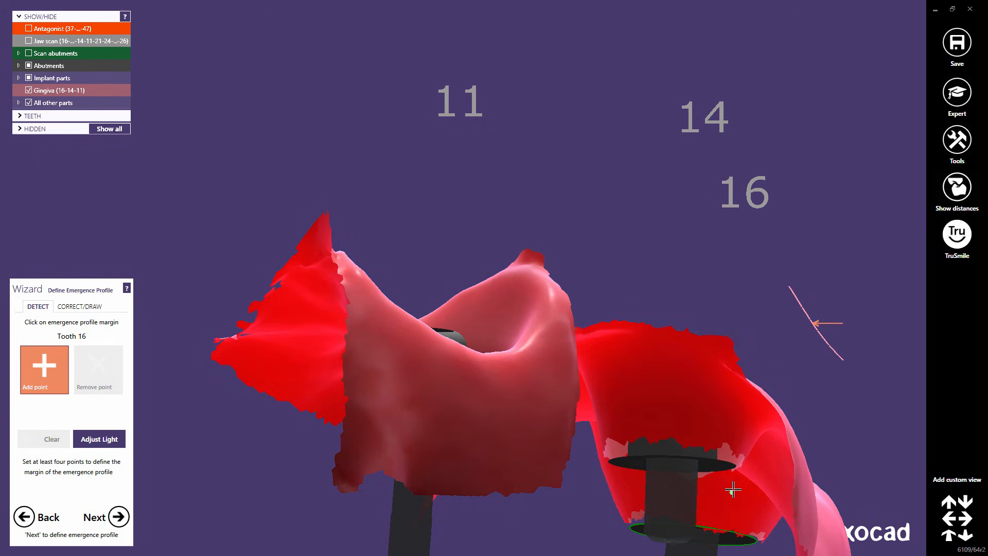
Detect tooth 16's emergence profile margin from points placed around the gingiva opening, and remove one of the points.
{"action": "right_click_drag", "start_coordinate": [733, 489], "coordinate": [523, 262]}
{"action": "middle_click_drag", "start_coordinate": [529, 324], "coordinate": [482, 406]}
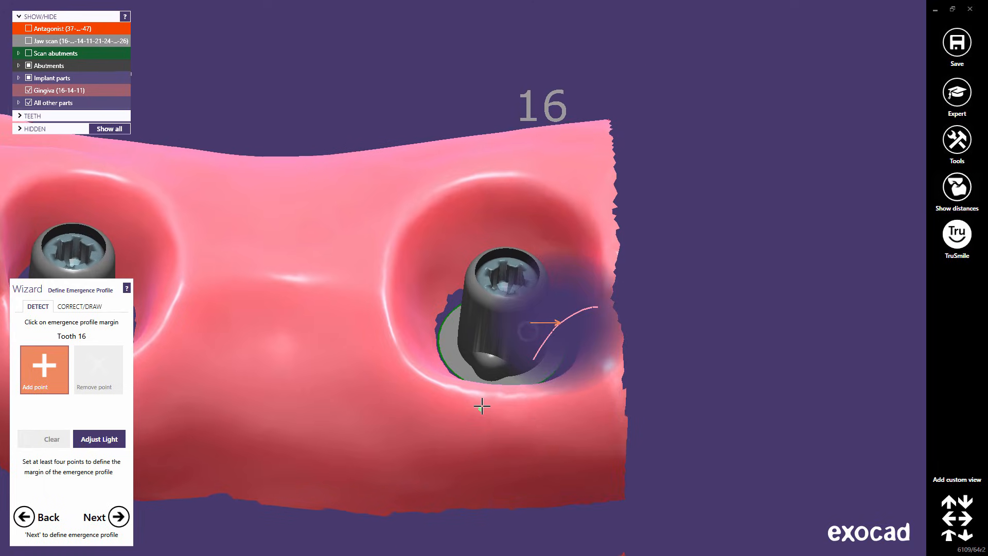
{"action": "scroll", "coordinate": [505, 386], "scroll_direction": "up", "scroll_amount": 3}
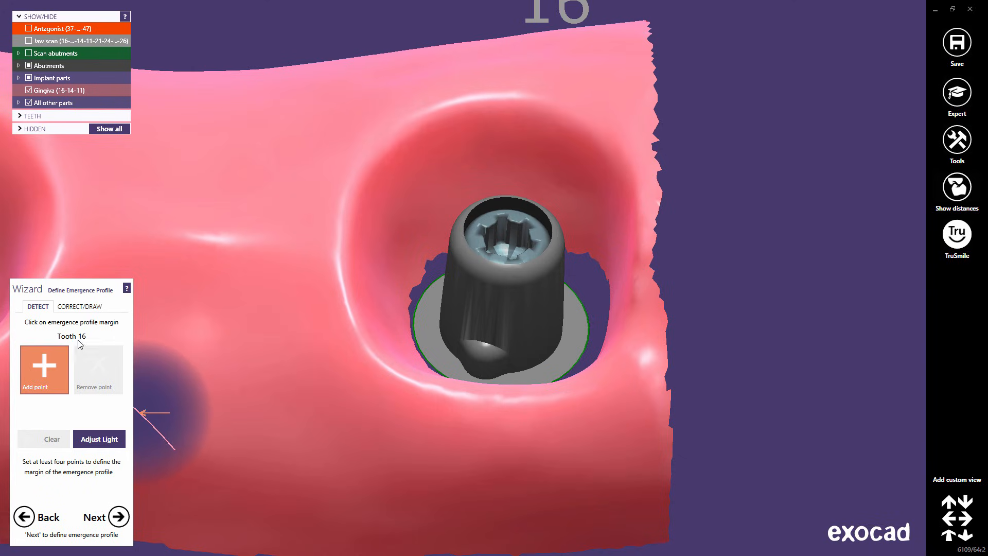
{"action": "left_click", "coordinate": [382, 150]}
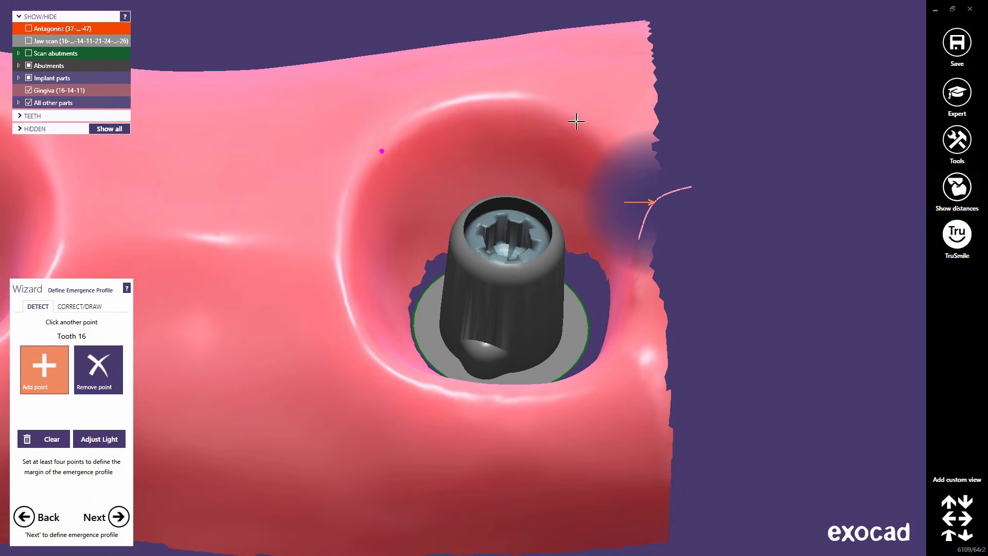
{"action": "left_click", "coordinate": [576, 120]}
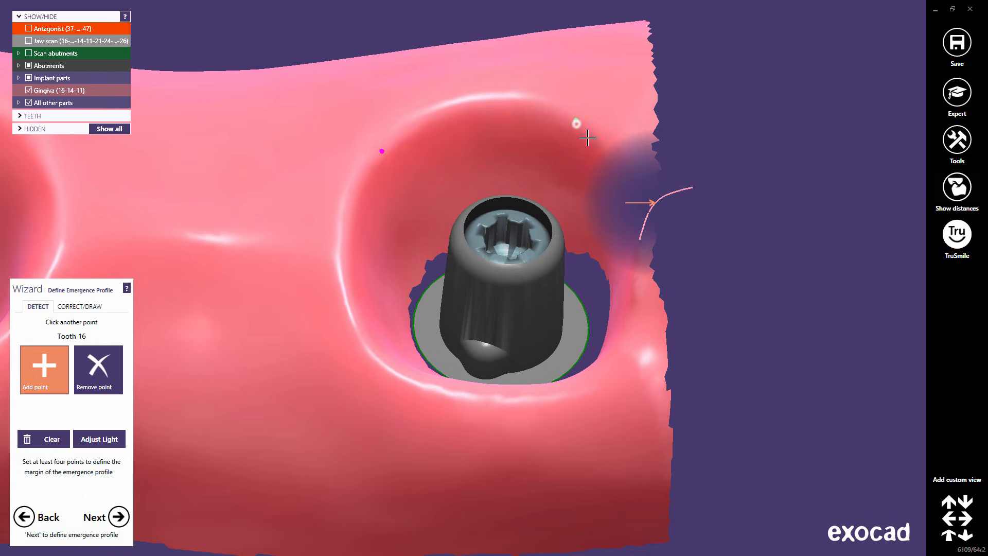
{"action": "left_click", "coordinate": [626, 329]}
{"action": "left_click", "coordinate": [461, 391]}
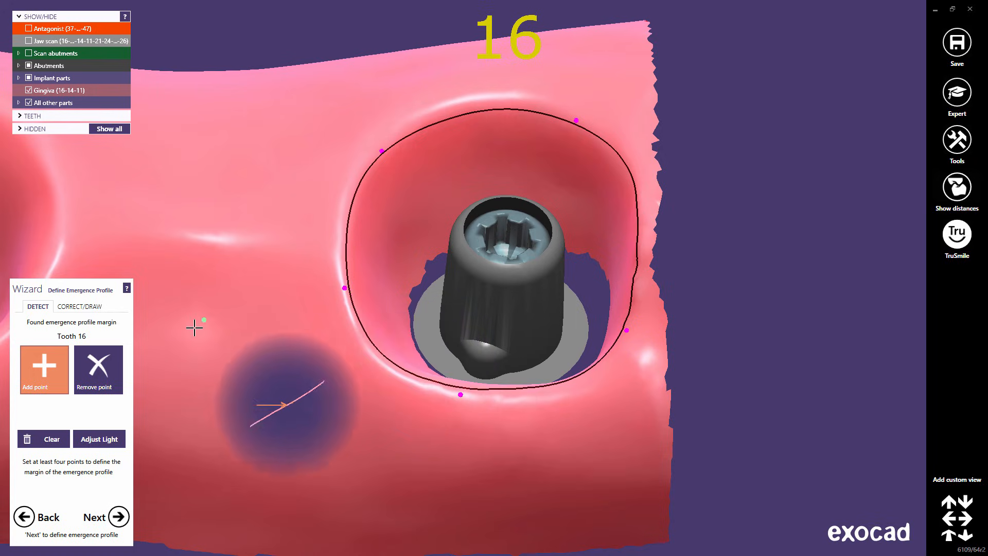
{"action": "left_click", "coordinate": [108, 372]}
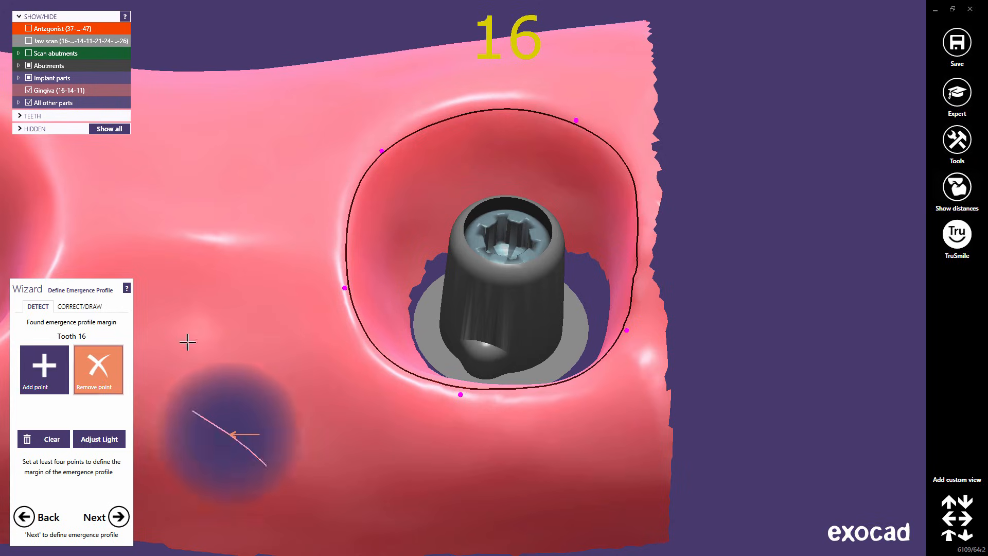
{"action": "left_click", "coordinate": [346, 288]}
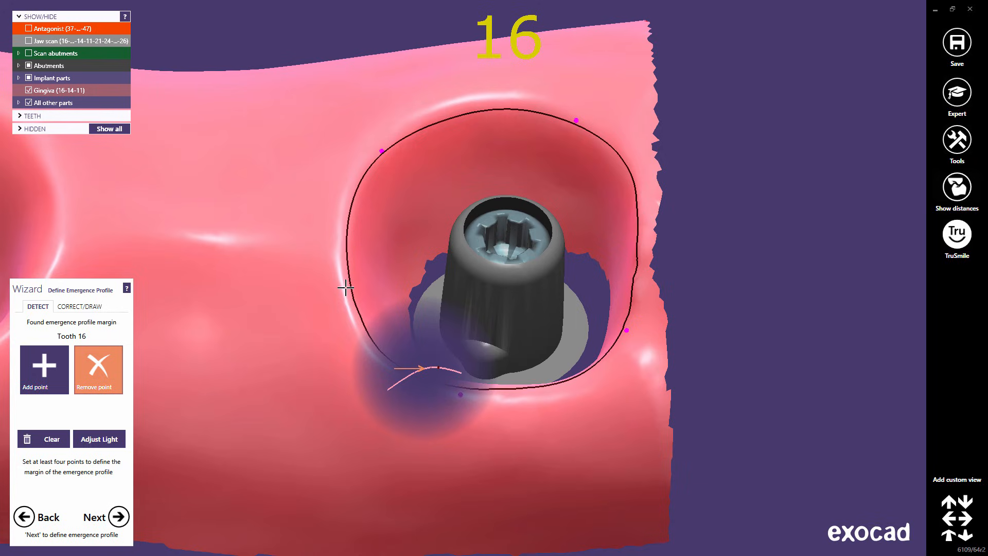
Correct tooth 16's detected margin by shifting a control point on the far rim inward and back out.
{"action": "left_click", "coordinate": [84, 308]}
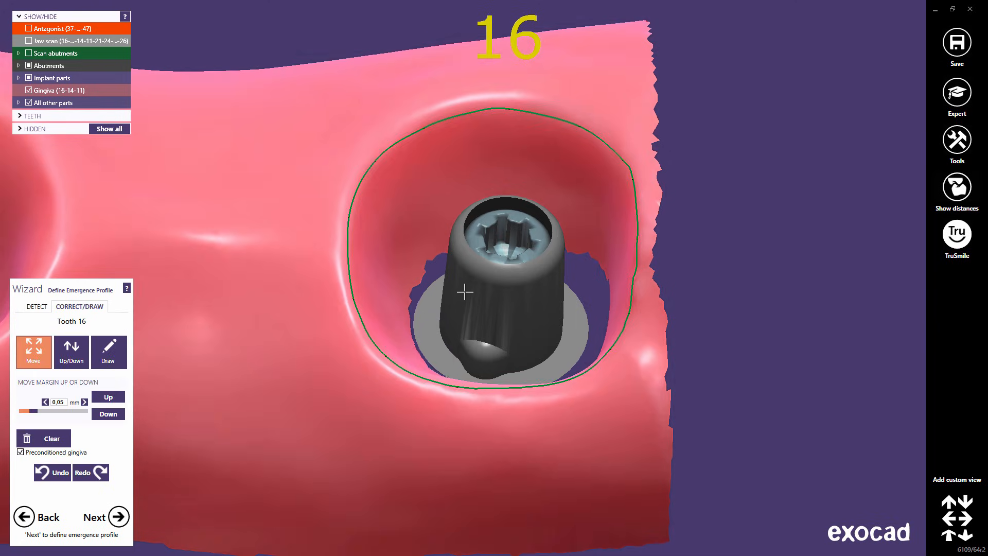
{"action": "right_click_drag", "start_coordinate": [465, 291], "coordinate": [468, 285]}
{"action": "scroll", "coordinate": [467, 271], "scroll_direction": "up", "scroll_amount": 3}
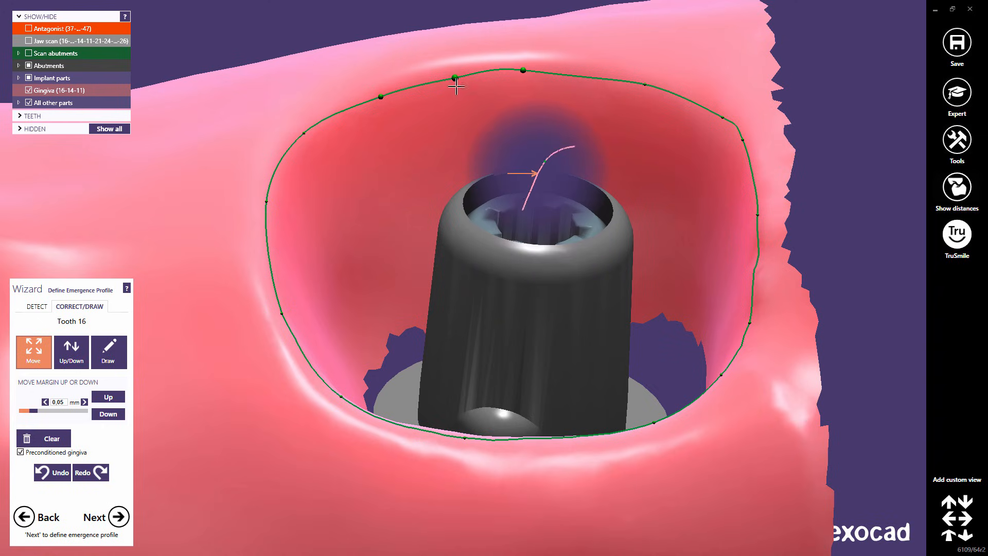
{"action": "mouse_move", "coordinate": [444, 69]}
{"action": "left_mouse_down"}
{"action": "mouse_move", "coordinate": [443, 89]}
{"action": "mouse_move", "coordinate": [448, 79]}
{"action": "left_mouse_up"}
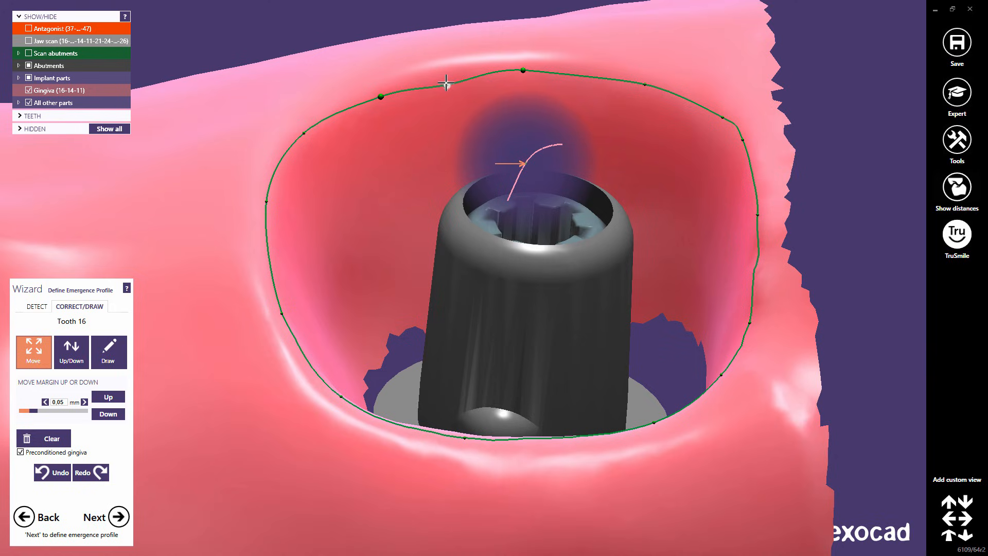
{"action": "mouse_move", "coordinate": [446, 83]}
{"action": "left_mouse_down"}
{"action": "mouse_move", "coordinate": [456, 80]}
{"action": "mouse_move", "coordinate": [448, 75]}
{"action": "left_mouse_up"}
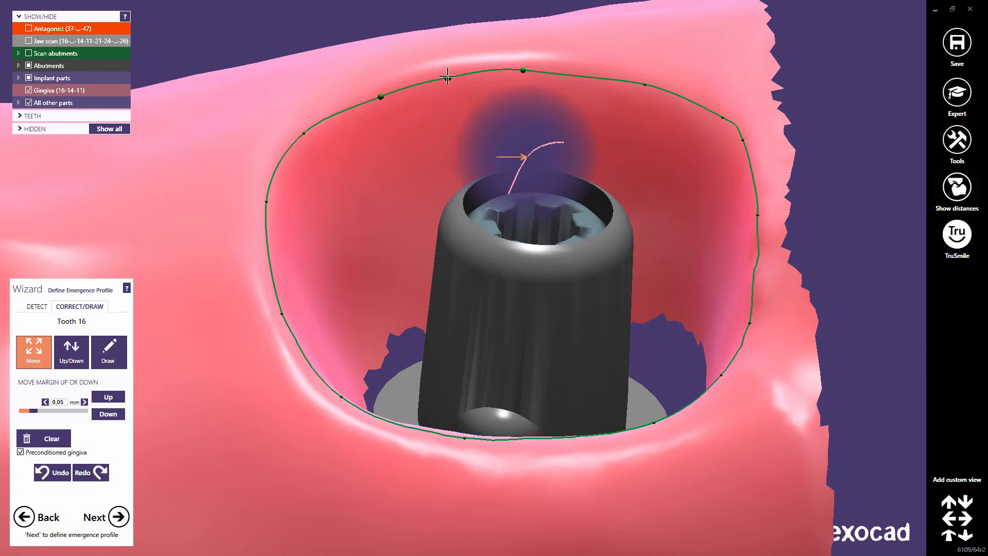
Redraw the far section of tooth 16's margin deeper inside the gingiva opening, and clear the entire margin.
{"action": "left_click", "coordinate": [108, 352]}
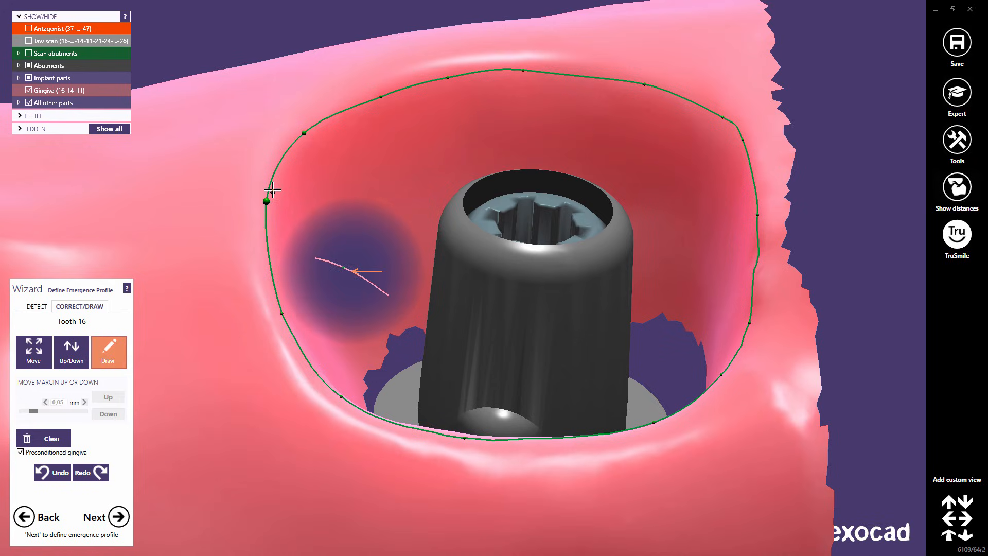
{"action": "mouse_move", "coordinate": [288, 185]}
{"action": "left_mouse_down"}
{"action": "mouse_move", "coordinate": [371, 133]}
{"action": "mouse_move", "coordinate": [444, 113]}
{"action": "mouse_move", "coordinate": [560, 103]}
{"action": "mouse_move", "coordinate": [640, 115]}
{"action": "mouse_move", "coordinate": [681, 140]}
{"action": "mouse_move", "coordinate": [710, 180]}
{"action": "mouse_move", "coordinate": [755, 204]}
{"action": "left_mouse_up"}
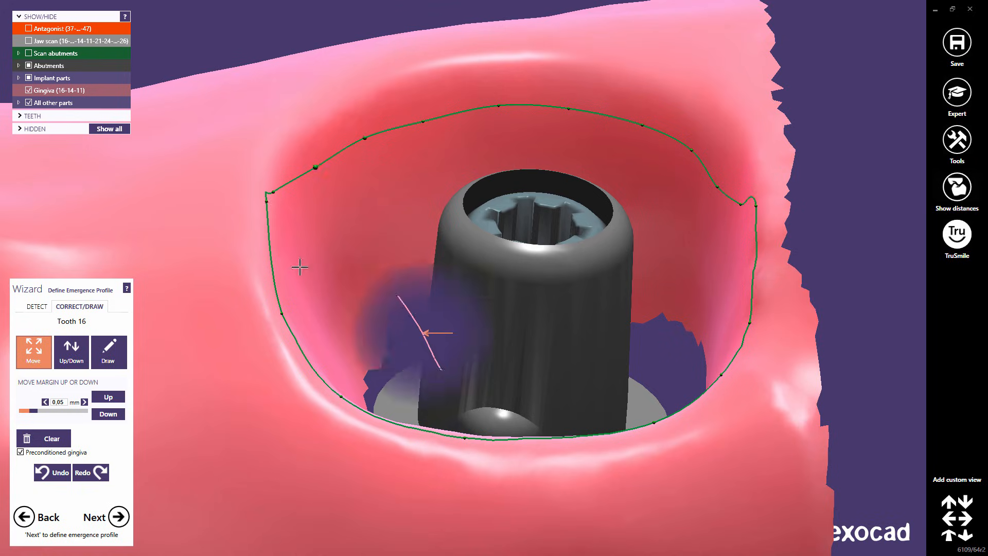
{"action": "left_click", "coordinate": [52, 438]}
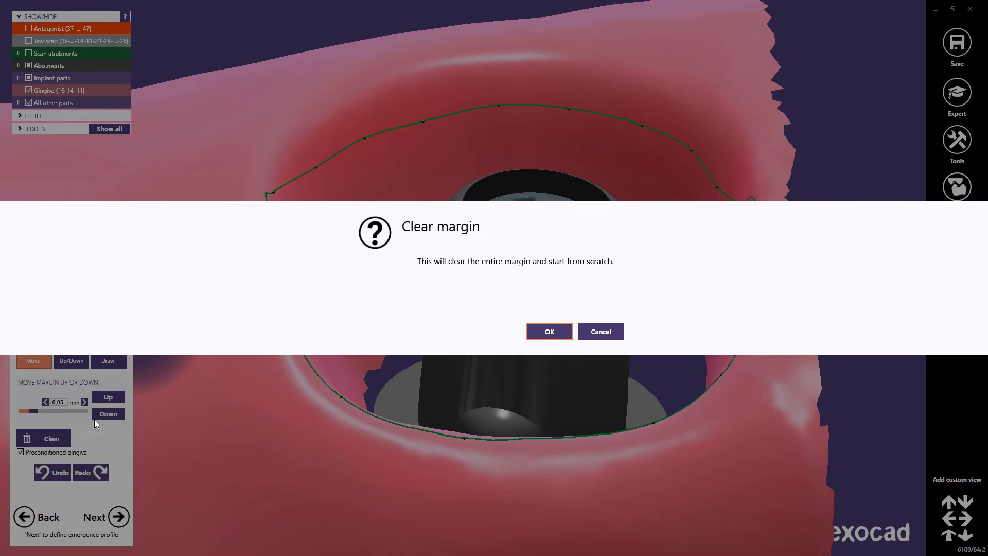
{"action": "left_click", "coordinate": [549, 331]}
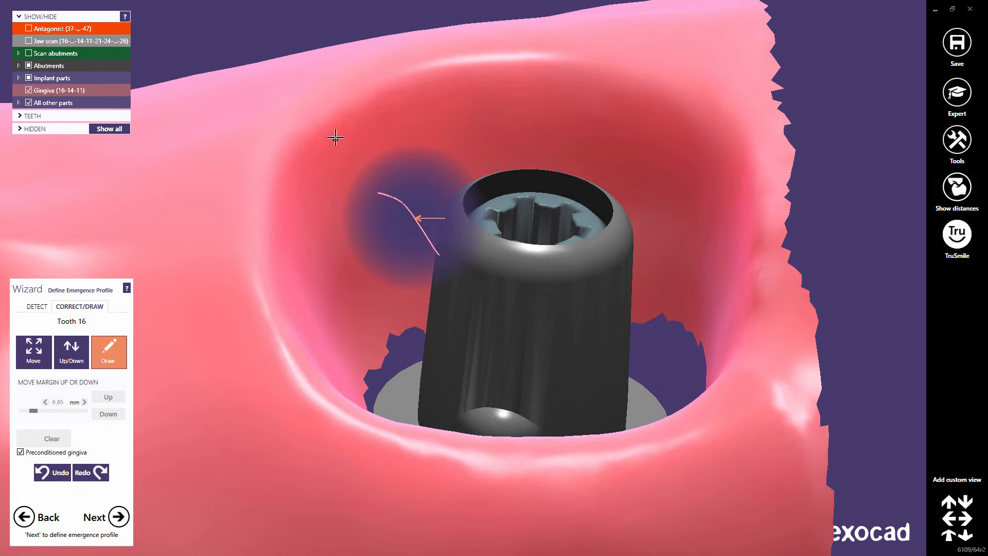
Draw a new closed emergence profile margin for tooth 16 point by point, just inside the rim of the gingiva opening.
{"action": "left_click", "coordinate": [332, 132]}
{"action": "left_click", "coordinate": [396, 105]}
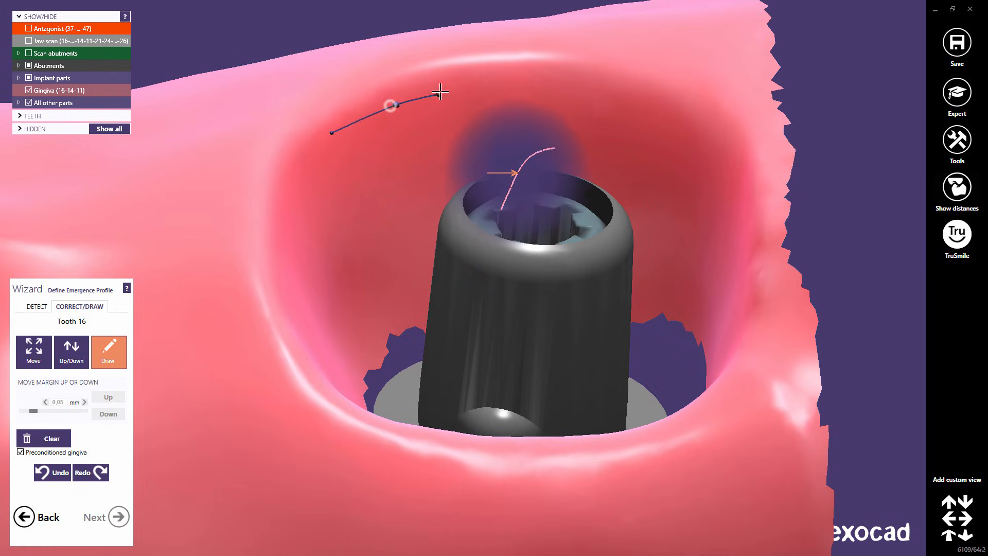
{"action": "left_click", "coordinate": [452, 92]}
{"action": "left_click", "coordinate": [517, 83]}
{"action": "left_click", "coordinate": [593, 89]}
{"action": "left_click", "coordinate": [684, 116]}
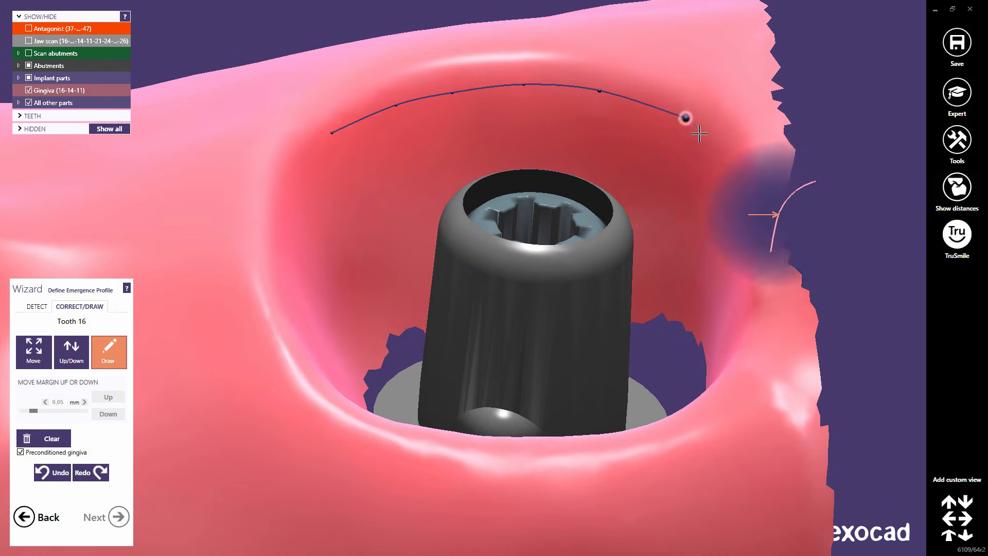
{"action": "right_click_drag", "start_coordinate": [700, 134], "coordinate": [657, 238]}
{"action": "left_click", "coordinate": [552, 282]}
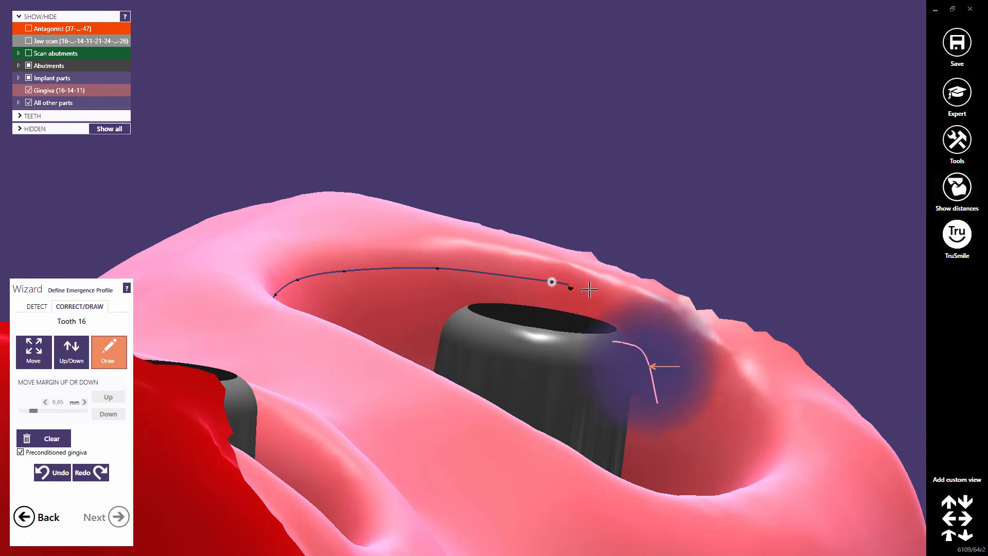
{"action": "left_click", "coordinate": [610, 300]}
{"action": "left_click", "coordinate": [706, 357]}
{"action": "middle_click", "coordinate": [733, 389]}
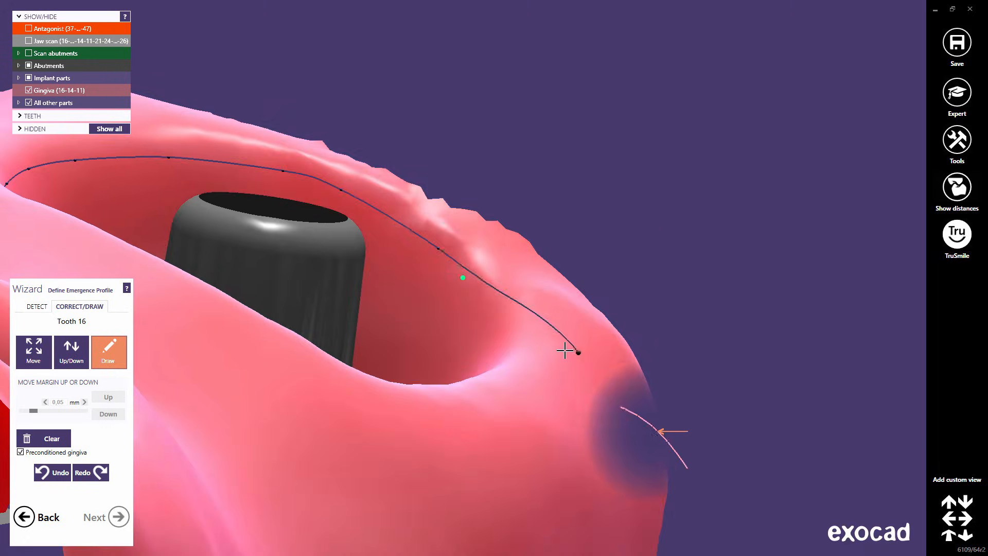
{"action": "right_click_drag", "start_coordinate": [566, 349], "coordinate": [565, 348]}
{"action": "left_click", "coordinate": [517, 300]}
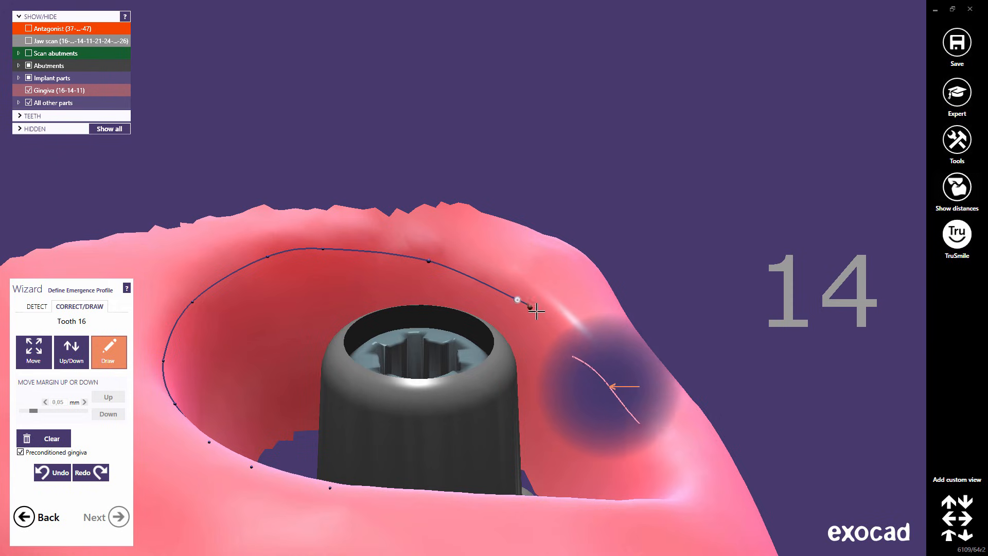
{"action": "left_click", "coordinate": [571, 344]}
{"action": "middle_click", "coordinate": [608, 399]}
{"action": "right_click_drag", "start_coordinate": [608, 399], "coordinate": [605, 389]}
{"action": "left_click", "coordinate": [503, 301]}
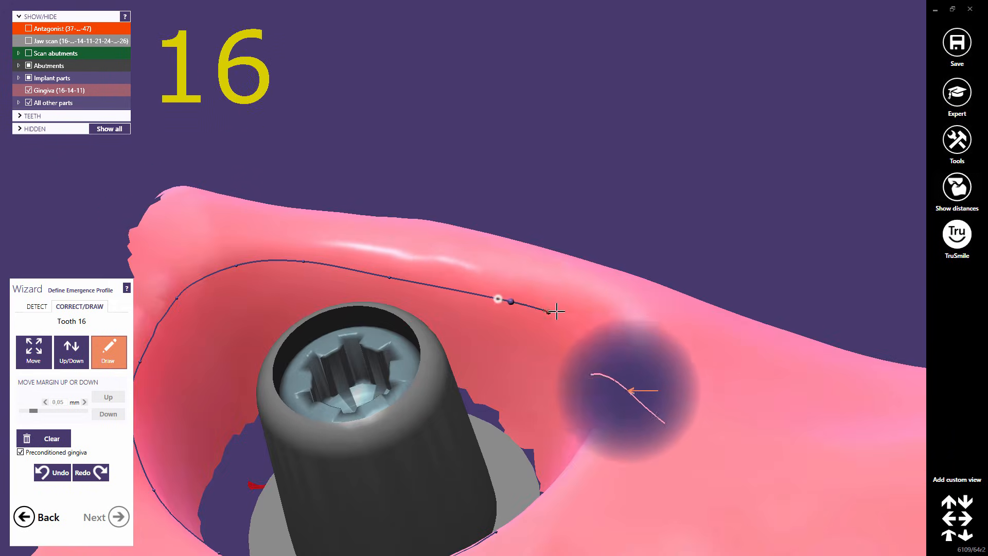
{"action": "middle_click", "coordinate": [584, 312]}
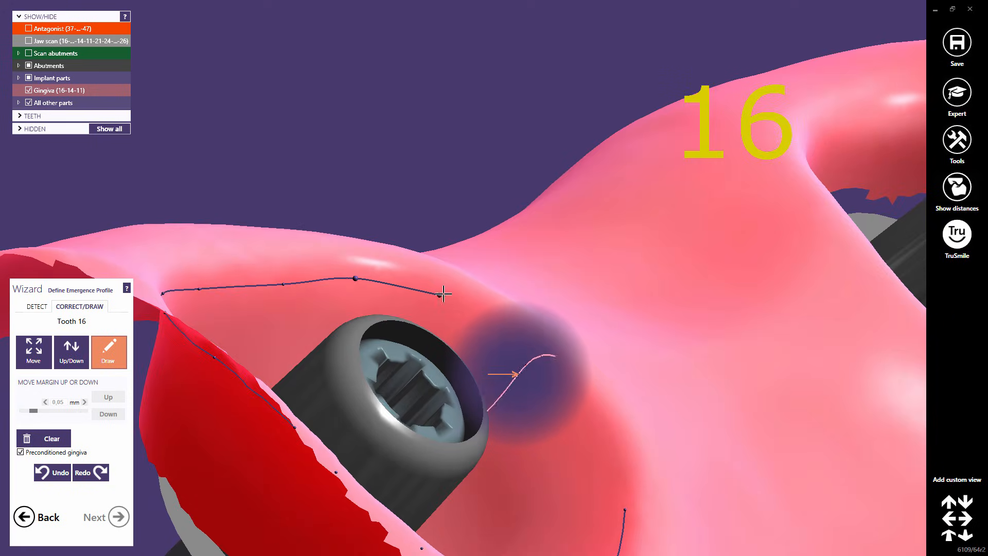
{"action": "left_click", "coordinate": [444, 297]}
{"action": "left_click", "coordinate": [509, 336]}
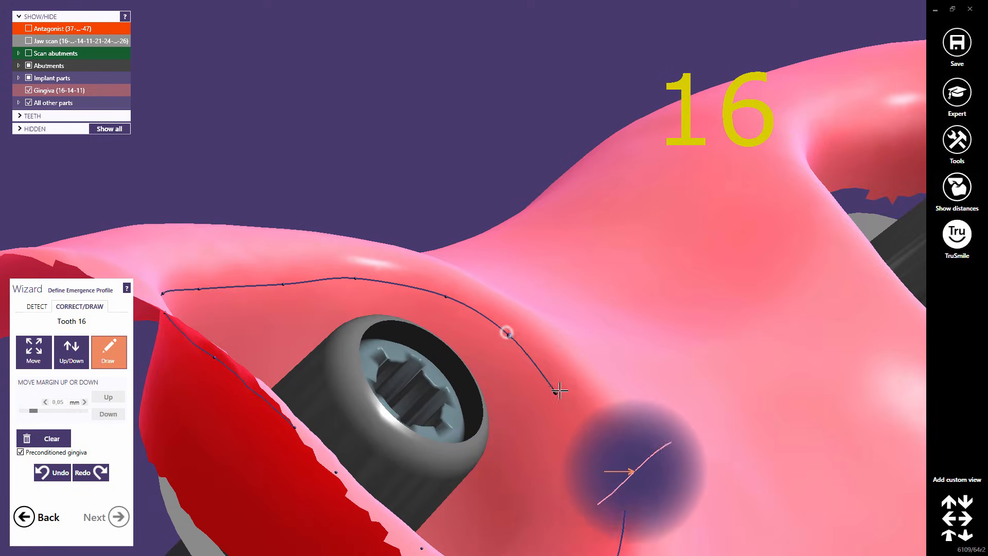
{"action": "left_click", "coordinate": [583, 410]}
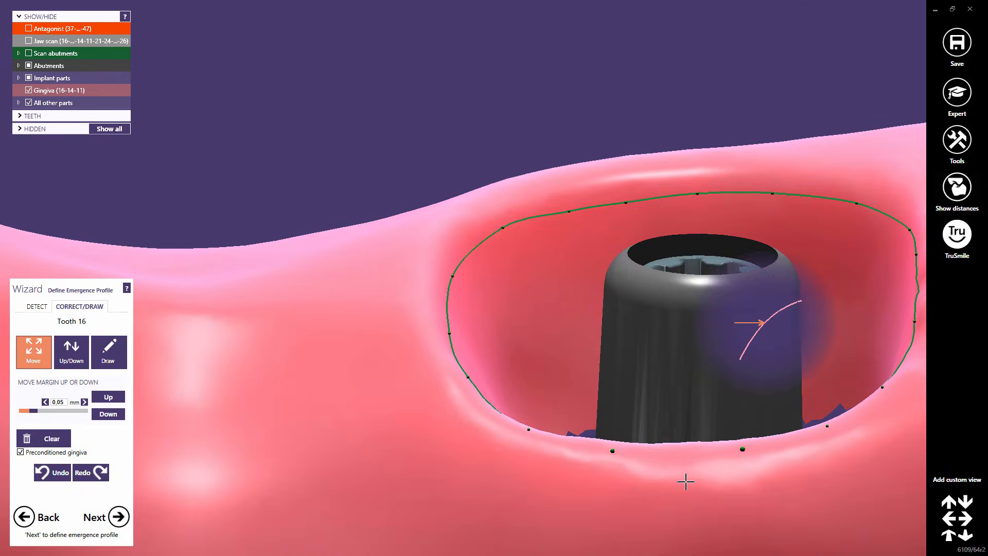
Add a control point on the near side of tooth 16's margin, pull it outward onto the gingiva, and delete it.
{"action": "scroll", "coordinate": [685, 480], "scroll_direction": "down", "scroll_amount": 5}
{"action": "left_click_drag", "start_coordinate": [677, 469], "coordinate": [688, 479]}
{"action": "scroll", "coordinate": [509, 431], "scroll_direction": "up", "scroll_amount": 5}
{"action": "scroll", "coordinate": [509, 431], "scroll_direction": "up", "scroll_amount": 5}
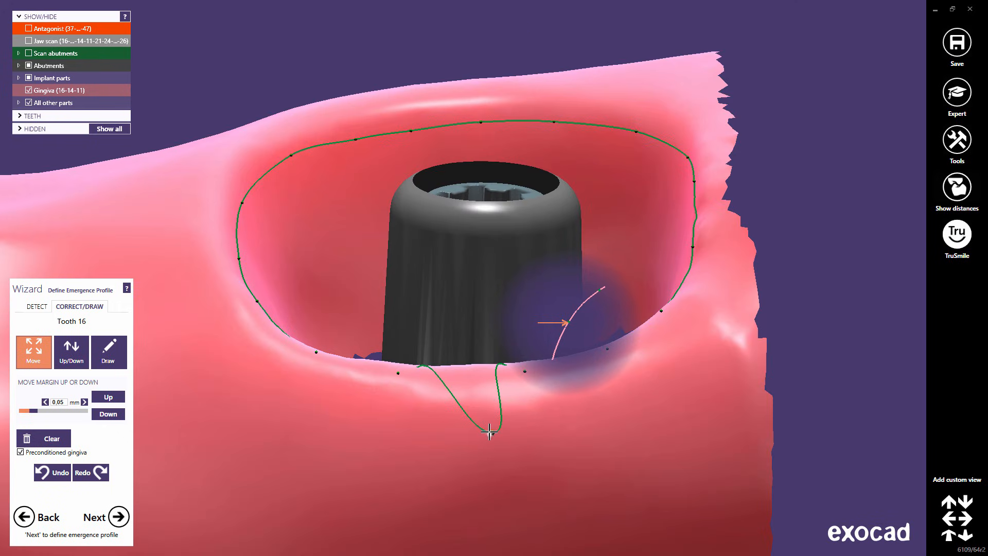
{"action": "double_click", "coordinate": [489, 431]}
{"action": "right_click_drag", "start_coordinate": [472, 408], "coordinate": [472, 412]}
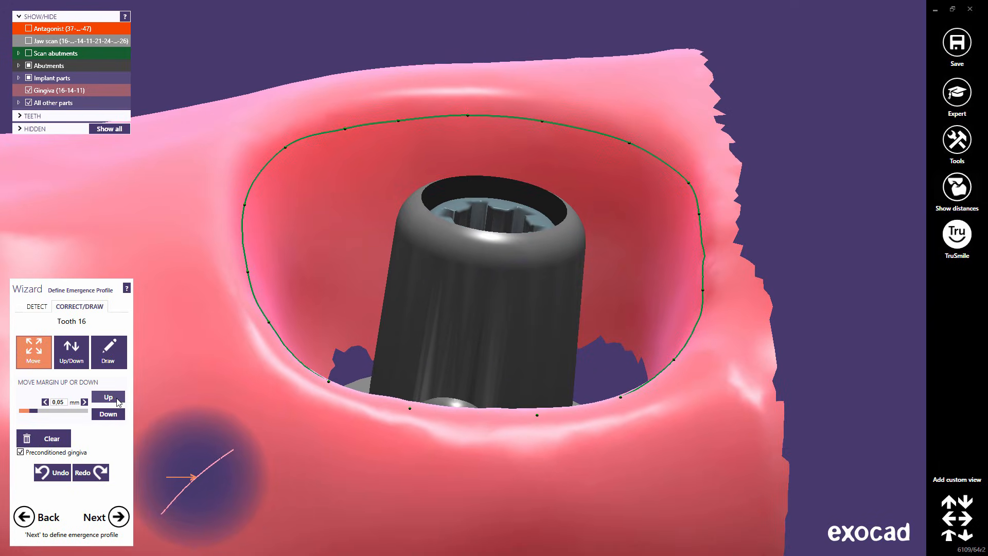
Set the margin shift to 0.25 mm, and move tooth 16's margin down twice and back up twice.
{"action": "left_click", "coordinate": [116, 414]}
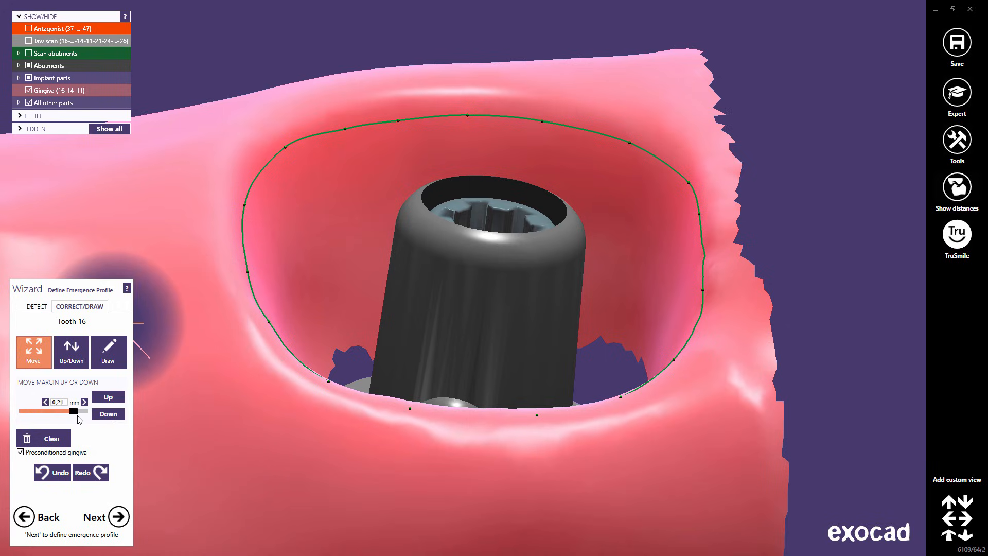
{"action": "left_click_drag", "start_coordinate": [78, 414], "coordinate": [101, 417]}
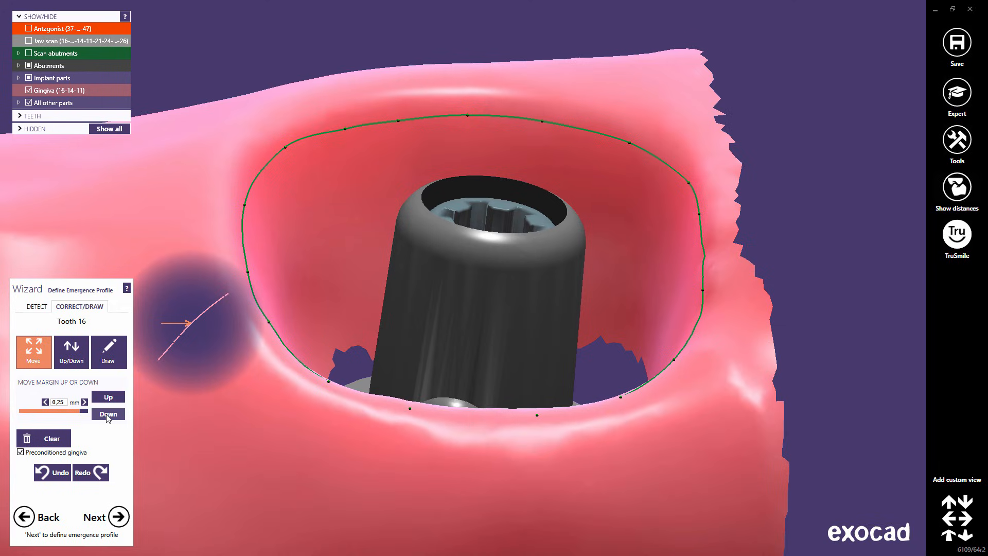
{"action": "left_click", "coordinate": [108, 415]}
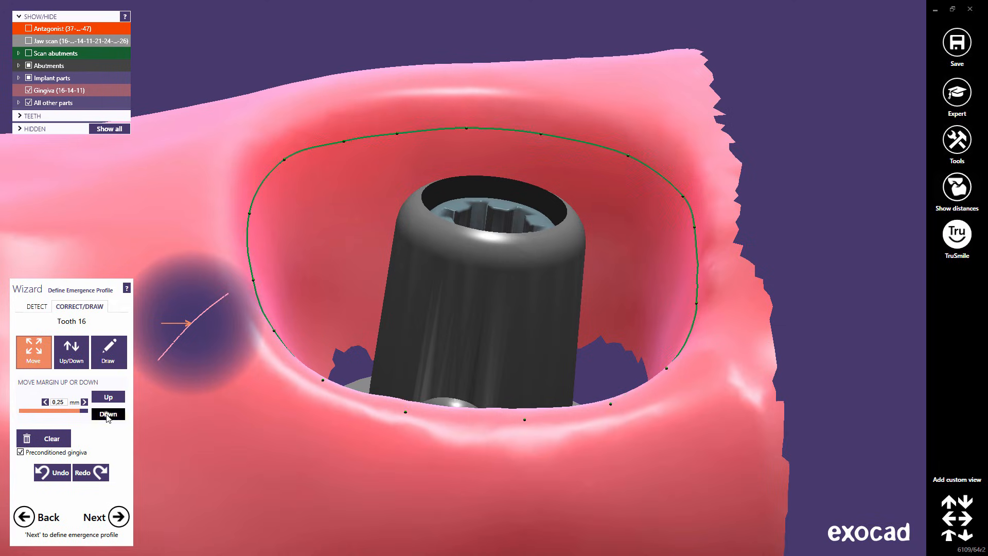
{"action": "left_click", "coordinate": [108, 414]}
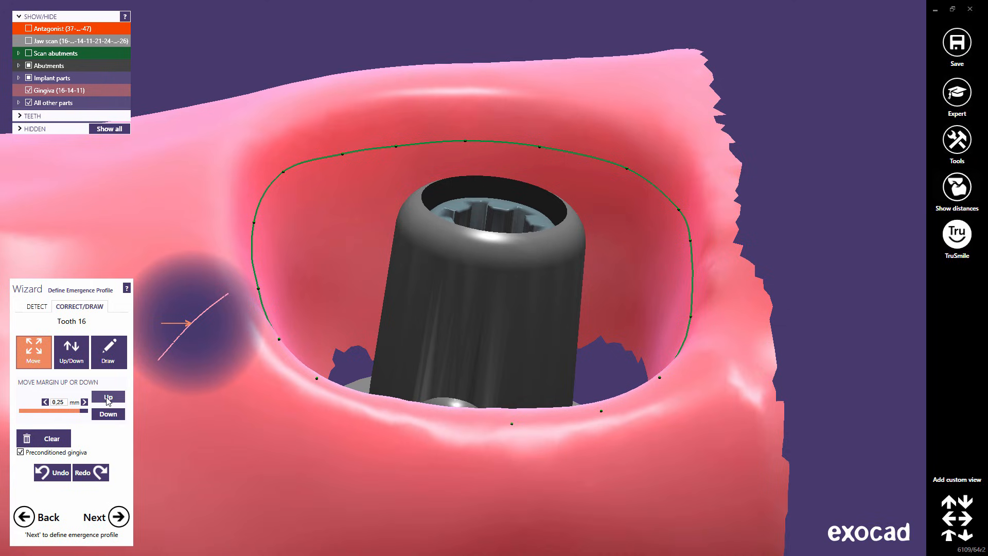
{"action": "left_click", "coordinate": [108, 399]}
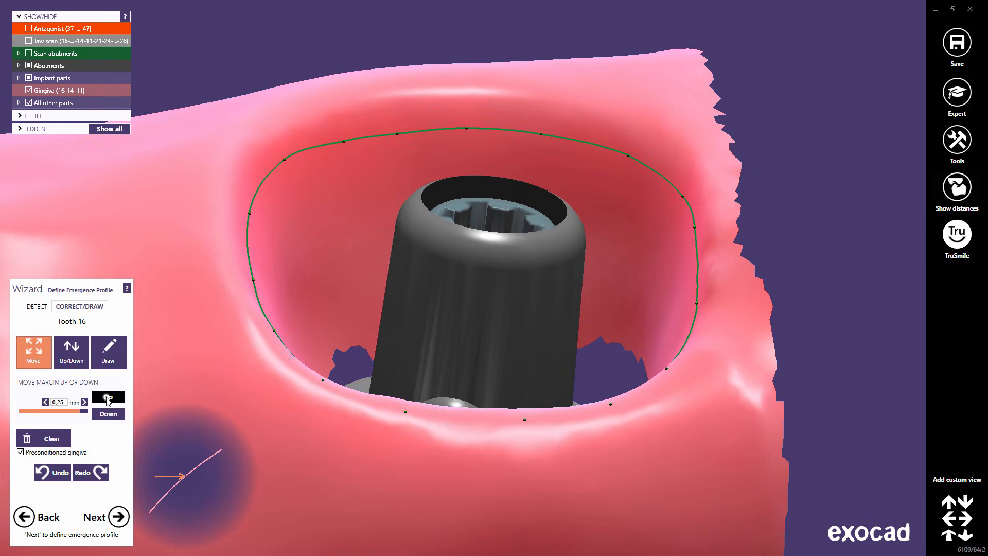
{"action": "left_click", "coordinate": [108, 399]}
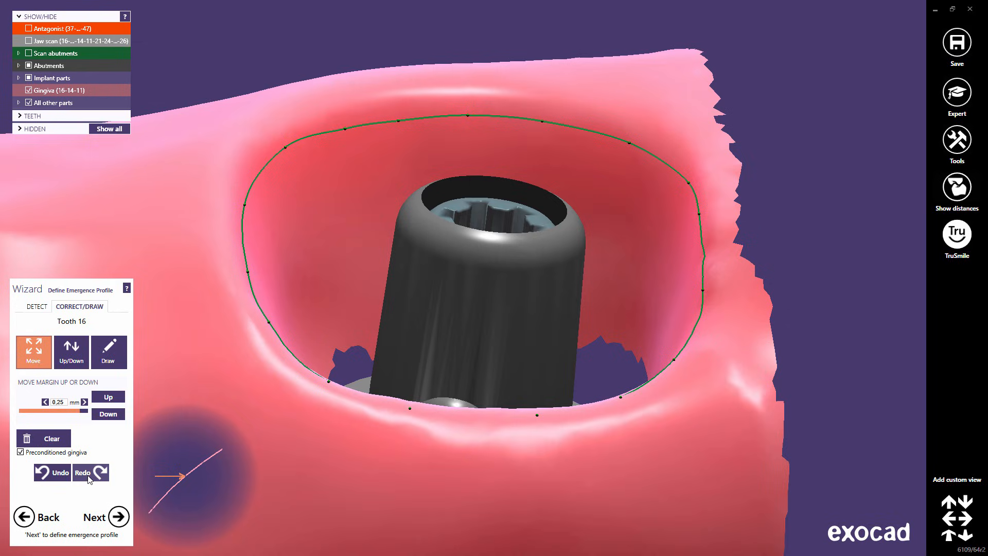
Accept tooth 16's margin and detect tooth 14's emergence profile margin from four points set around the rim of its gingiva opening.
{"action": "left_click", "coordinate": [116, 517]}
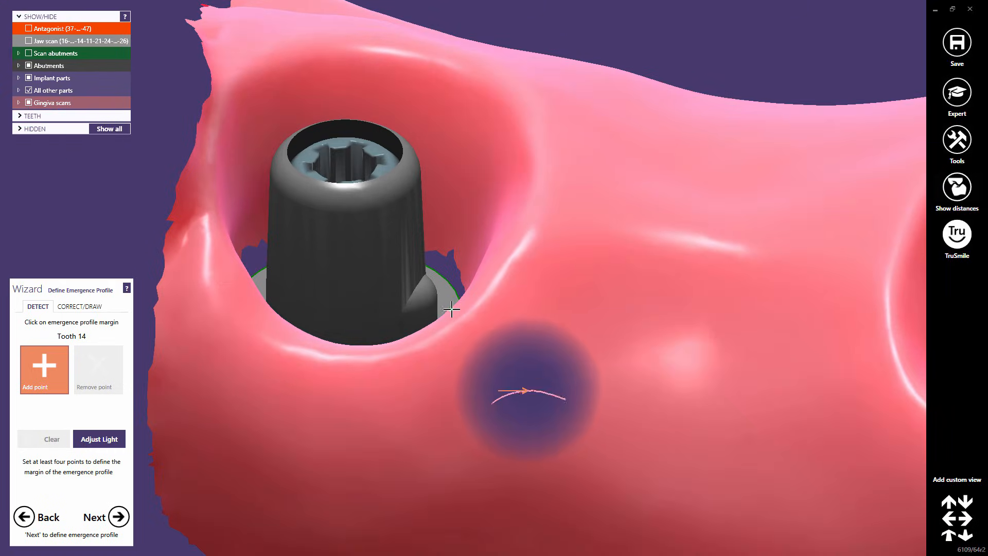
{"action": "left_click", "coordinate": [453, 309]}
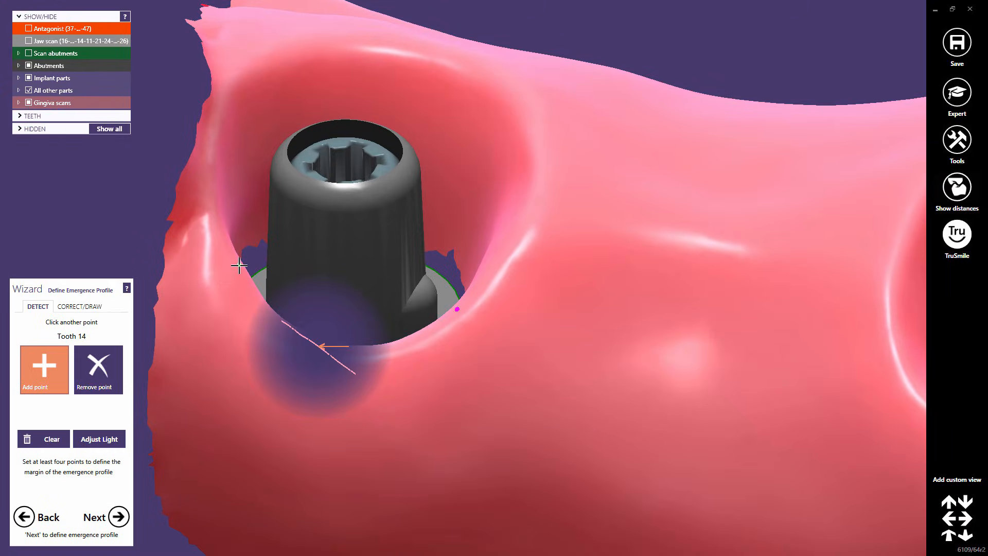
{"action": "left_click", "coordinate": [239, 265]}
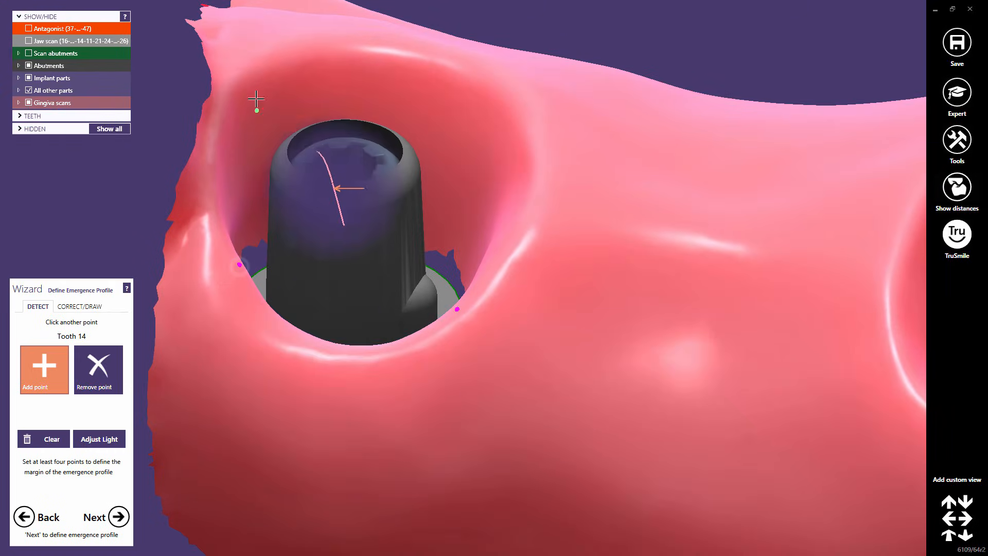
{"action": "left_click", "coordinate": [269, 76]}
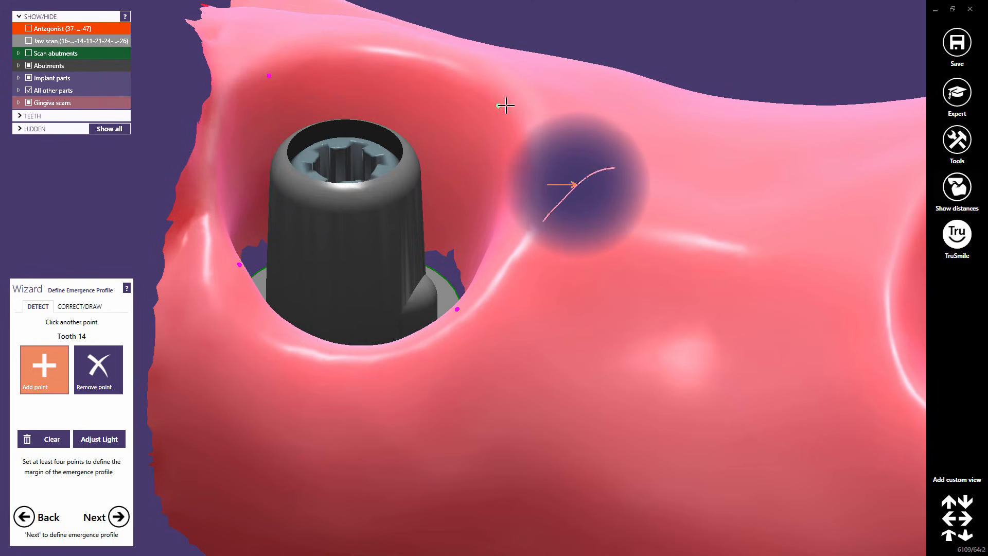
{"action": "left_click", "coordinate": [514, 108]}
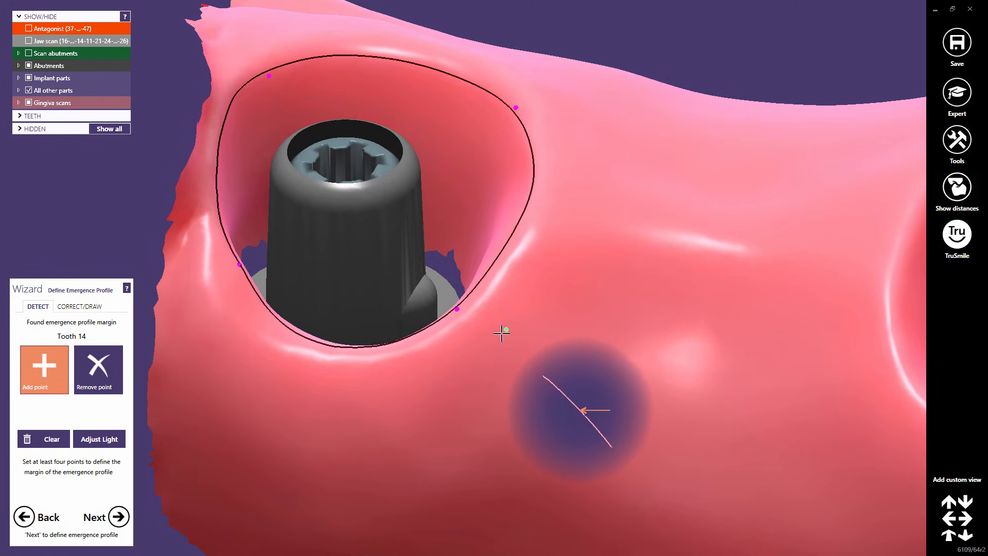
{"action": "right_click_drag", "start_coordinate": [495, 337], "coordinate": [288, 360]}
{"action": "left_click", "coordinate": [115, 443]}
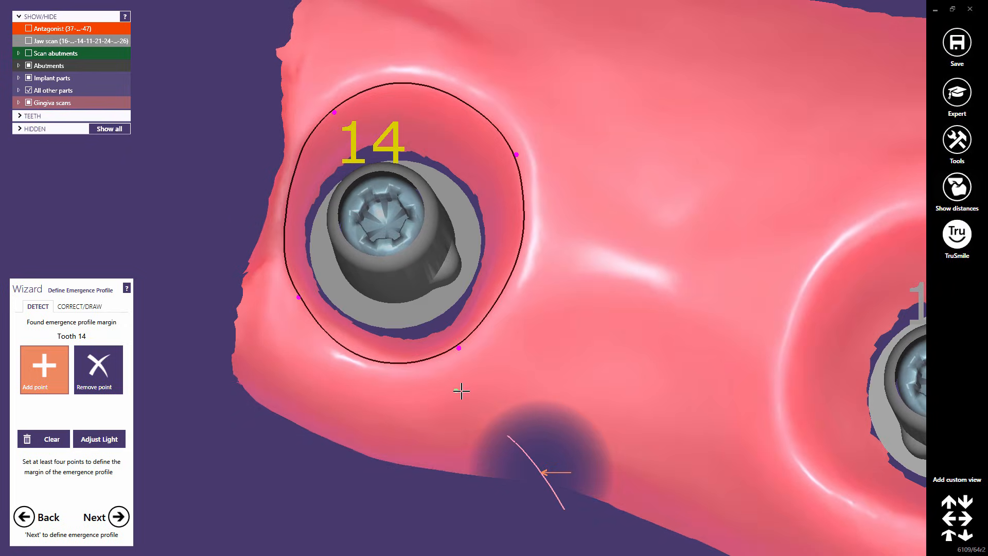
{"action": "right_click_drag", "start_coordinate": [461, 390], "coordinate": [444, 385]}
{"action": "scroll", "coordinate": [443, 385], "scroll_direction": "down", "scroll_amount": 5}
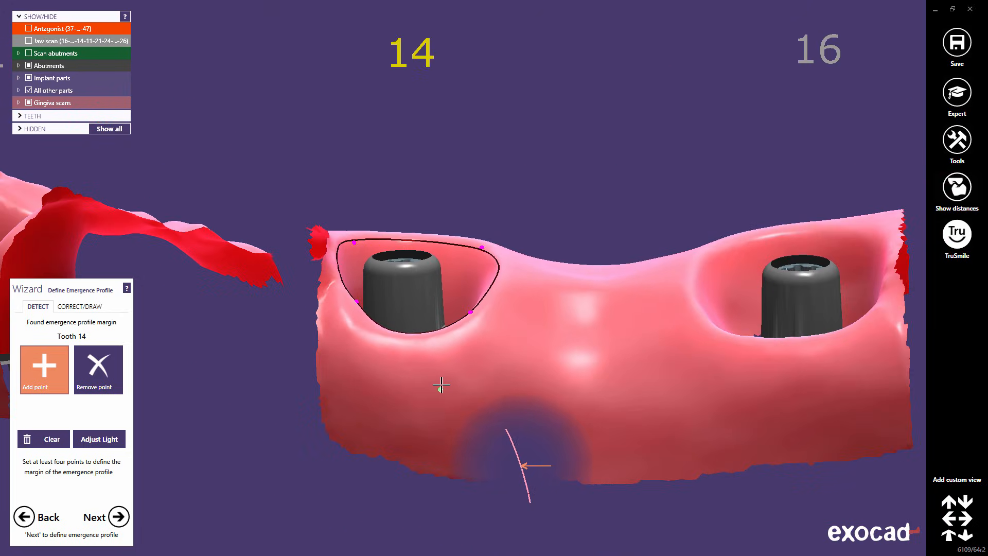
Accept tooth 14's margin and detect tooth 11's emergence profile margin from four points set around its gingiva opening.
{"action": "left_click", "coordinate": [121, 518]}
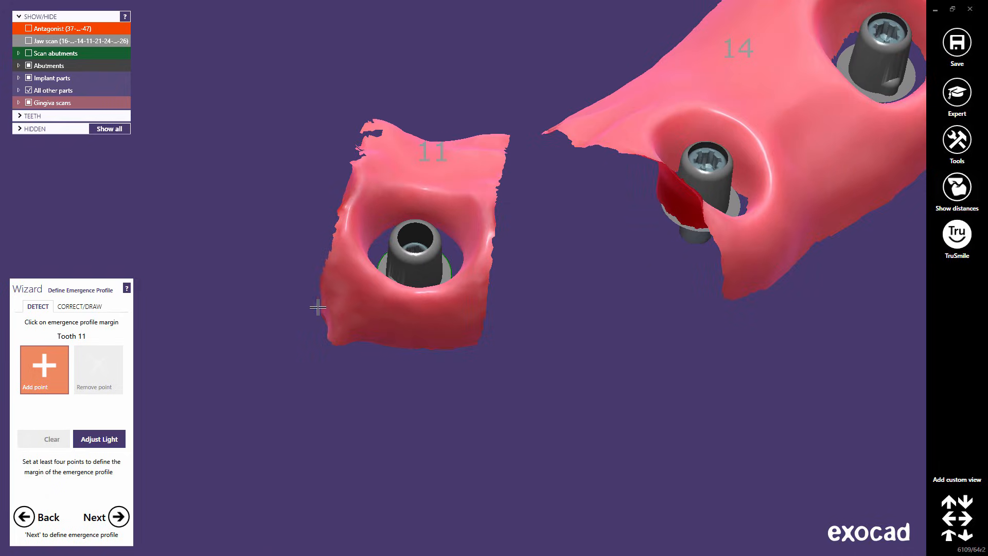
{"action": "scroll", "coordinate": [342, 278], "scroll_direction": "up", "scroll_amount": 5}
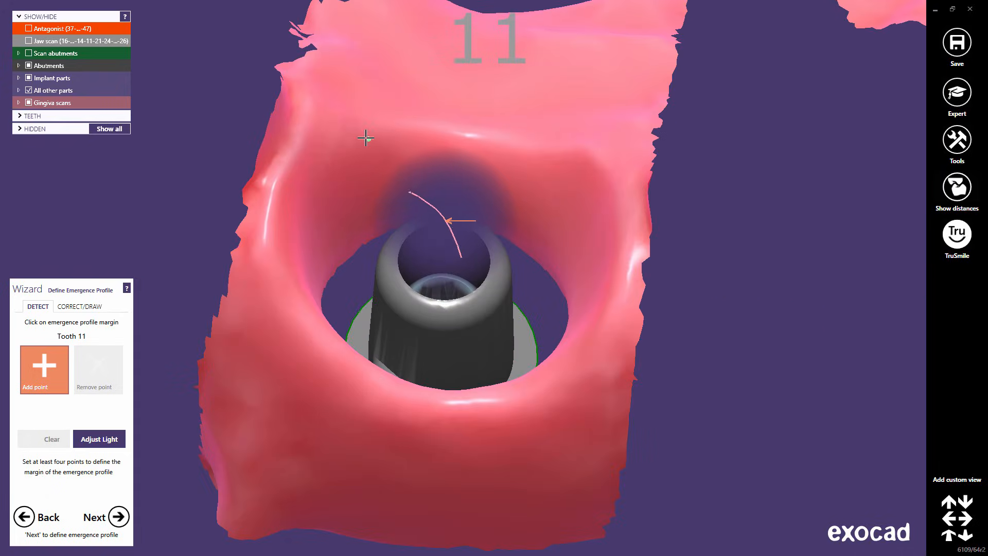
{"action": "left_click", "coordinate": [368, 138]}
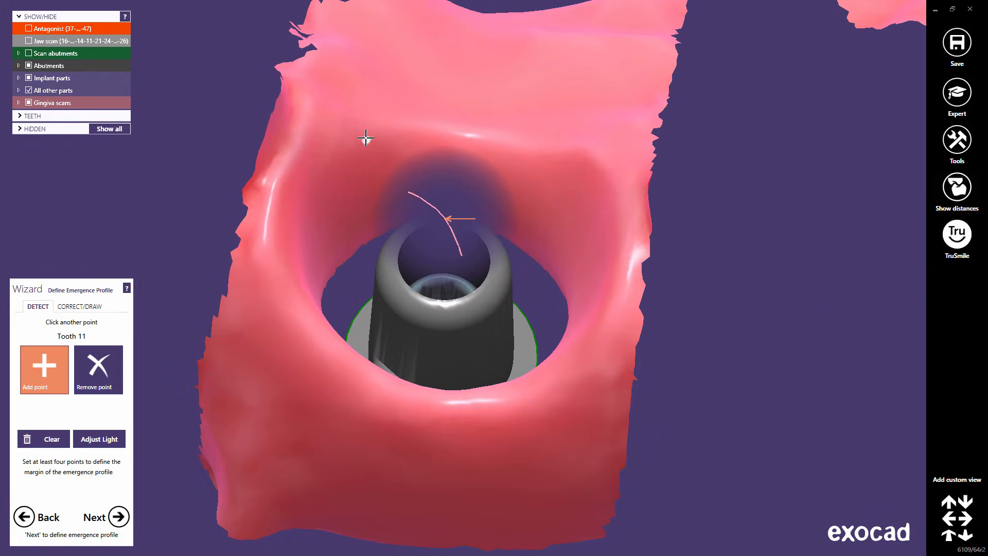
{"action": "left_click", "coordinate": [558, 159]}
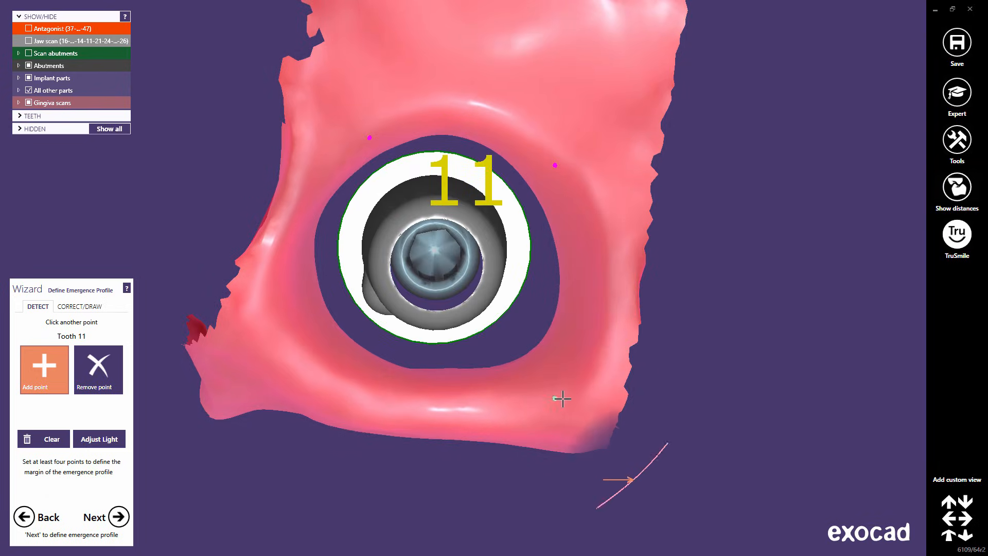
{"action": "left_click", "coordinate": [561, 398]}
{"action": "left_click", "coordinate": [409, 401]}
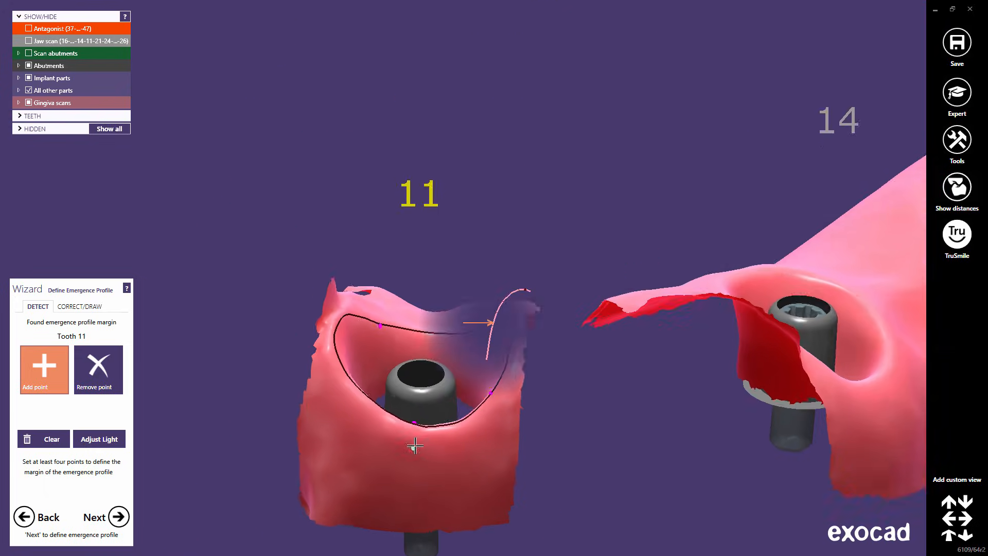
{"action": "middle_click_drag", "start_coordinate": [565, 476], "coordinate": [458, 418]}
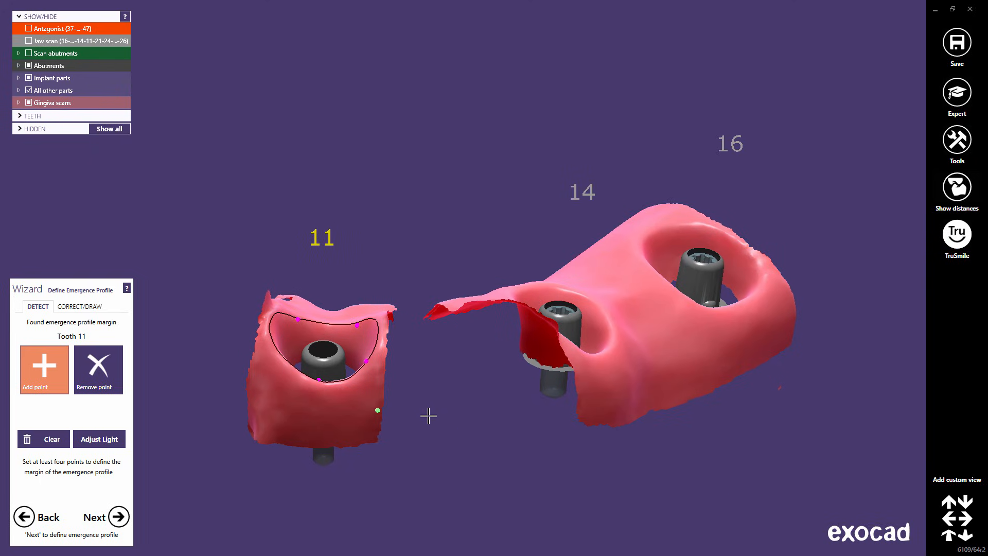
Accept tooth 11's margin and proceed to tooth placement without copying or mirroring a tooth.
{"action": "left_click", "coordinate": [118, 517]}
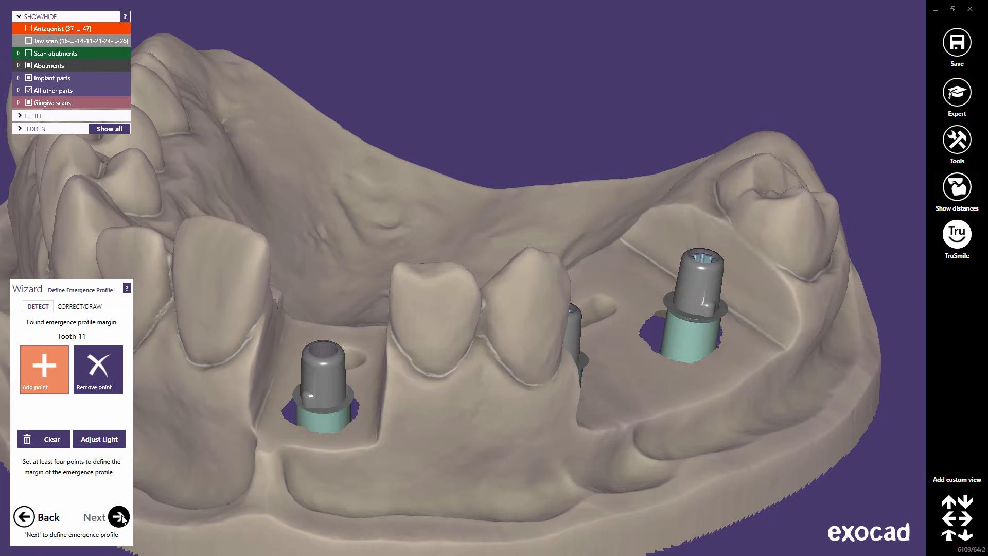
{"action": "left_click", "coordinate": [119, 517]}
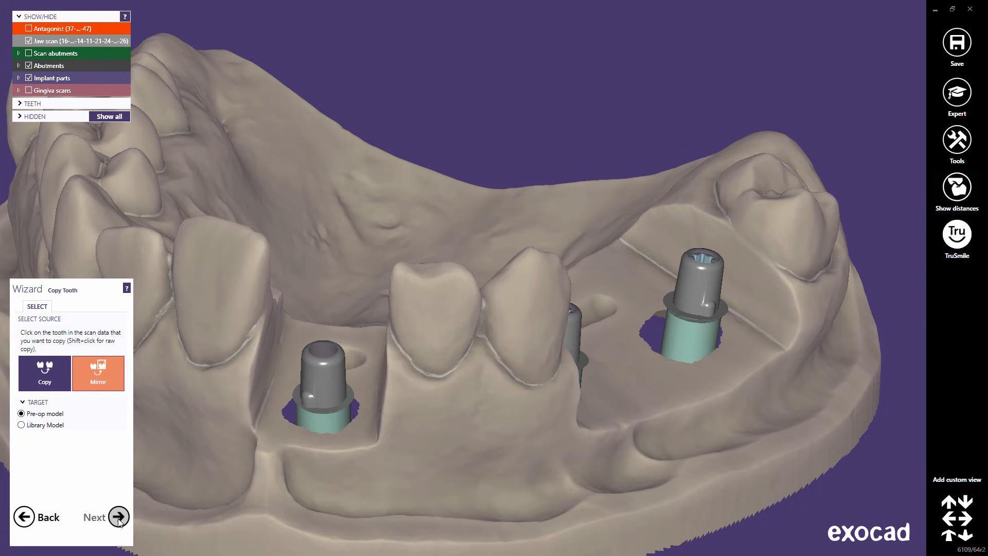
{"action": "left_click", "coordinate": [119, 517]}
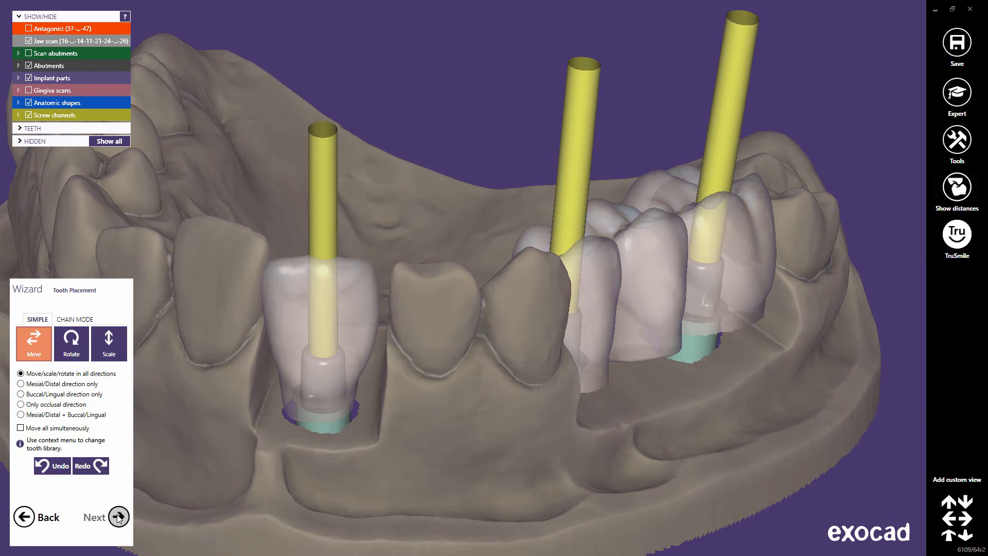
Hide the screw channels, show the gingiva scans, and make the anatomic shapes fully opaque.
{"action": "left_click", "coordinate": [29, 115]}
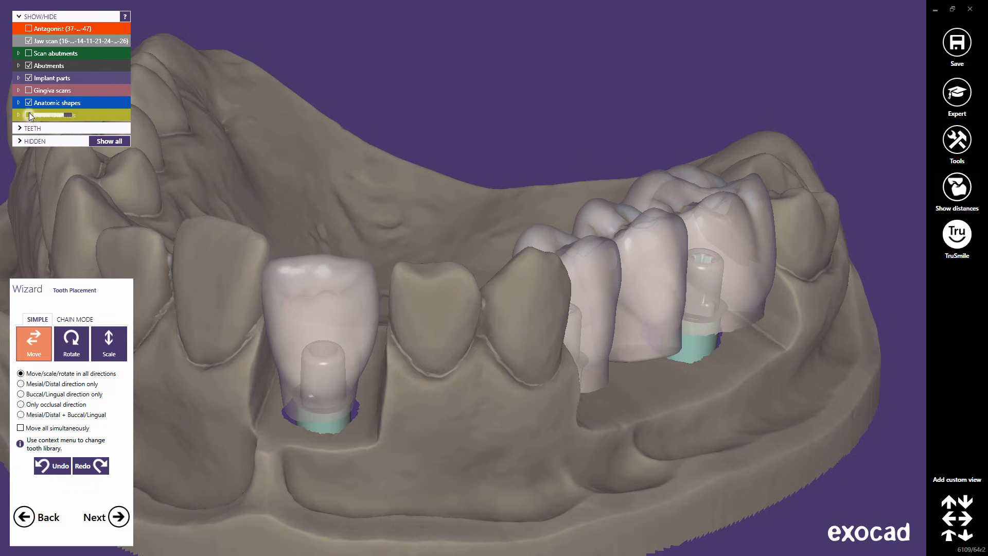
{"action": "left_click", "coordinate": [29, 90]}
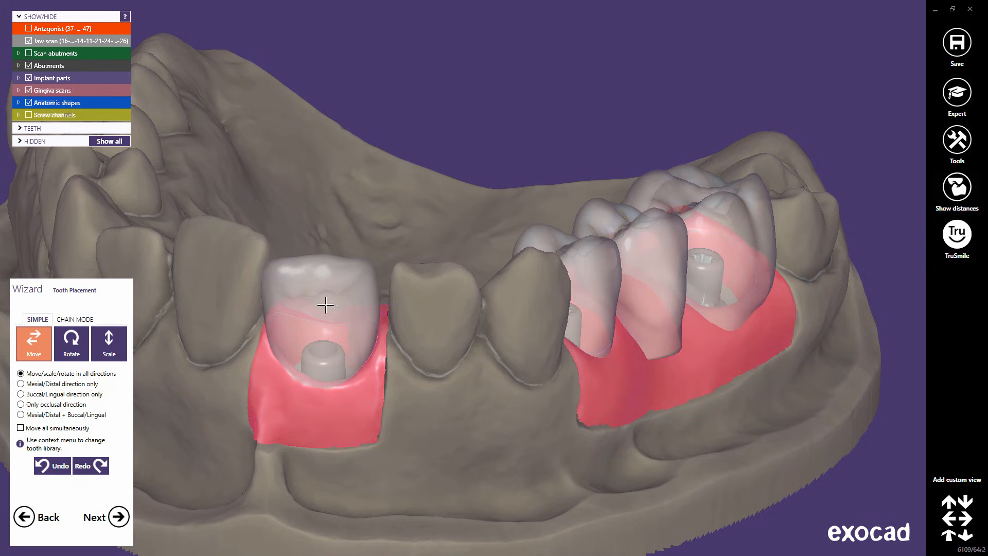
{"action": "right_click_drag", "start_coordinate": [633, 392], "coordinate": [493, 359]}
{"action": "scroll", "coordinate": [499, 360], "scroll_direction": "up", "scroll_amount": 5}
{"action": "middle_click_drag", "start_coordinate": [493, 359], "coordinate": [484, 421]}
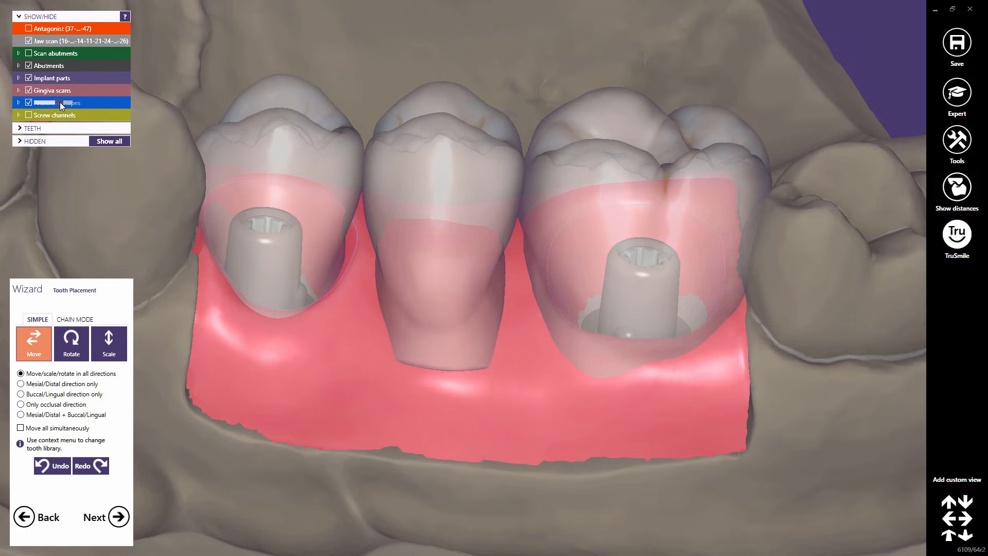
{"action": "left_click_drag", "start_coordinate": [60, 105], "coordinate": [80, 107]}
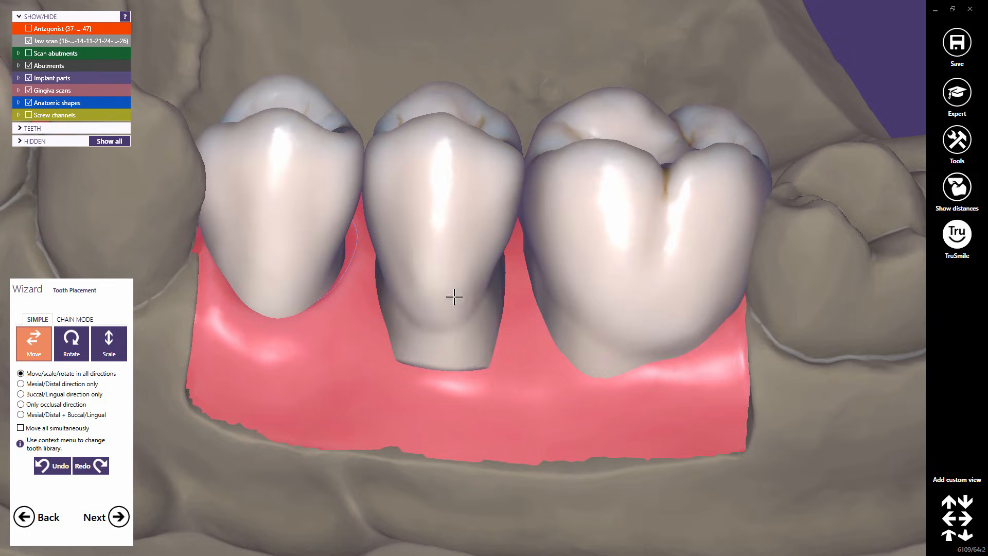
Move tooth 16 slightly toward tooth 15, and display the colour-coded distances on the anatomic shapes.
{"action": "left_click_drag", "start_coordinate": [655, 266], "coordinate": [643, 262]}
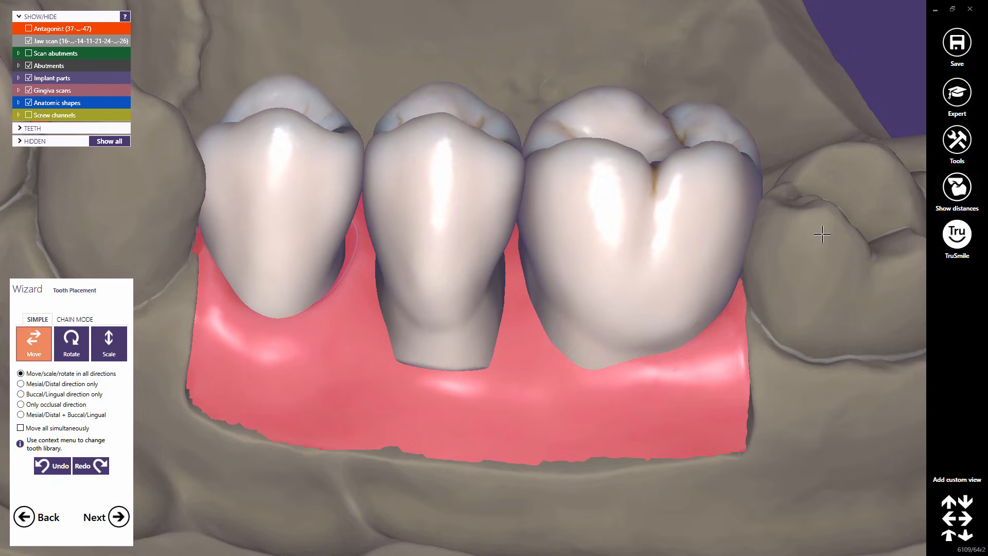
{"action": "left_click", "coordinate": [956, 195]}
{"action": "middle_click", "coordinate": [453, 242]}
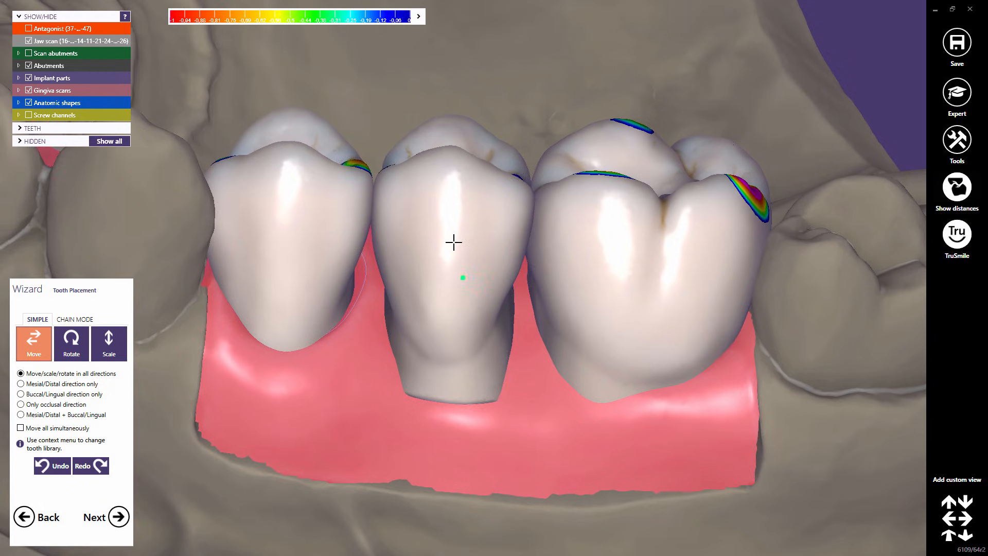
{"action": "scroll", "coordinate": [453, 242], "scroll_direction": "down", "scroll_amount": 5}
{"action": "right_click_drag", "start_coordinate": [453, 243], "coordinate": [452, 239]}
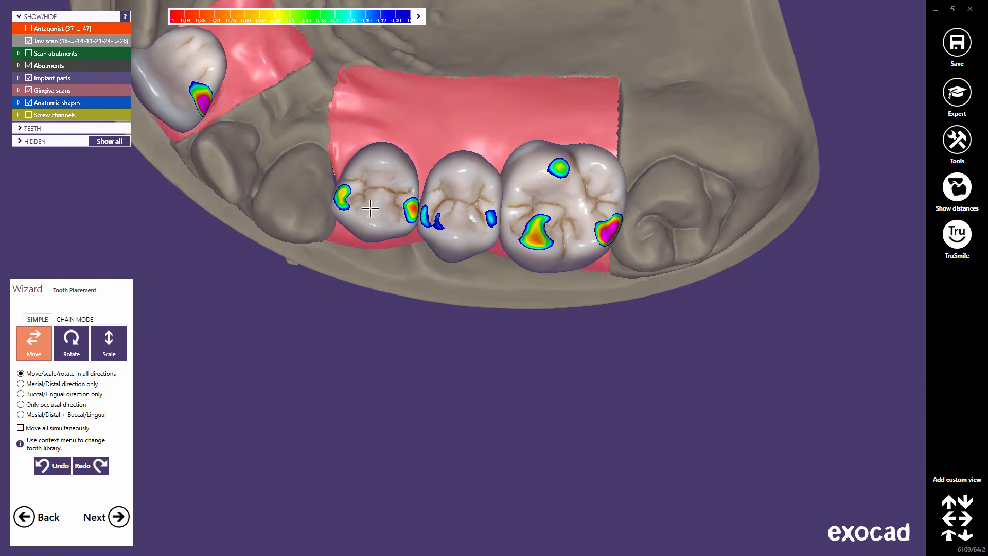
Shift tooth 14 buccally and fine-tune the positions of teeth 15 and 16 to align them in the arch and reduce contact overlaps.
{"action": "left_click_drag", "start_coordinate": [368, 207], "coordinate": [365, 228]}
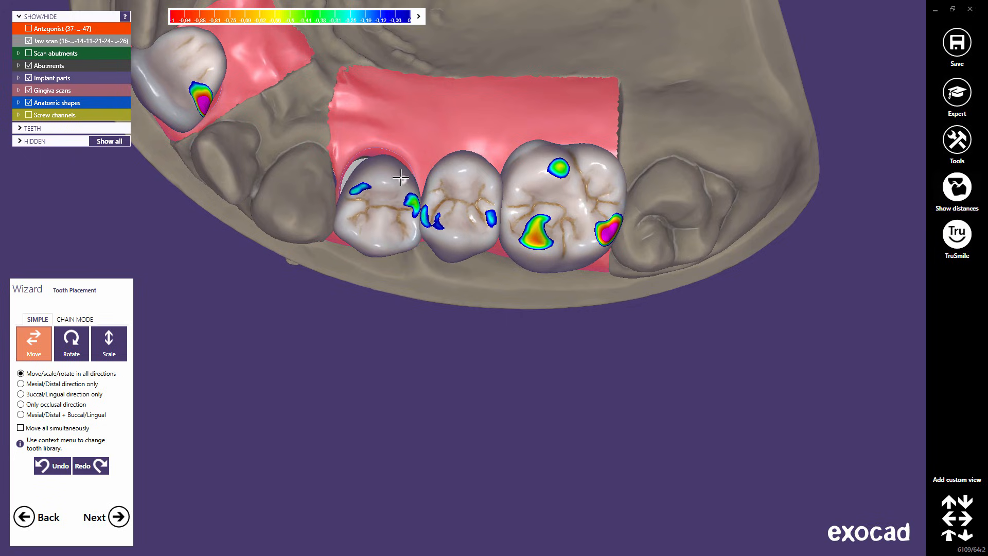
{"action": "left_click_drag", "start_coordinate": [402, 179], "coordinate": [435, 208]}
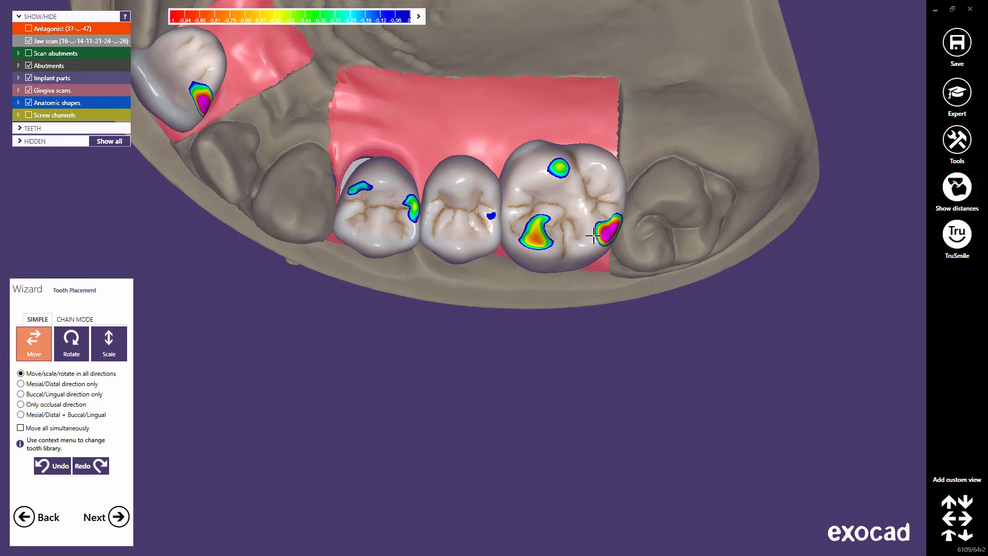
{"action": "left_click_drag", "start_coordinate": [622, 199], "coordinate": [577, 207]}
{"action": "left_click_drag", "start_coordinate": [489, 206], "coordinate": [486, 210]}
{"action": "right_click_drag", "start_coordinate": [491, 230], "coordinate": [504, 239]}
{"action": "scroll", "coordinate": [458, 248], "scroll_direction": "up", "scroll_amount": 2}
{"action": "left_click_drag", "start_coordinate": [435, 249], "coordinate": [435, 239]}
{"action": "right_click_drag", "start_coordinate": [459, 248], "coordinate": [461, 249]}
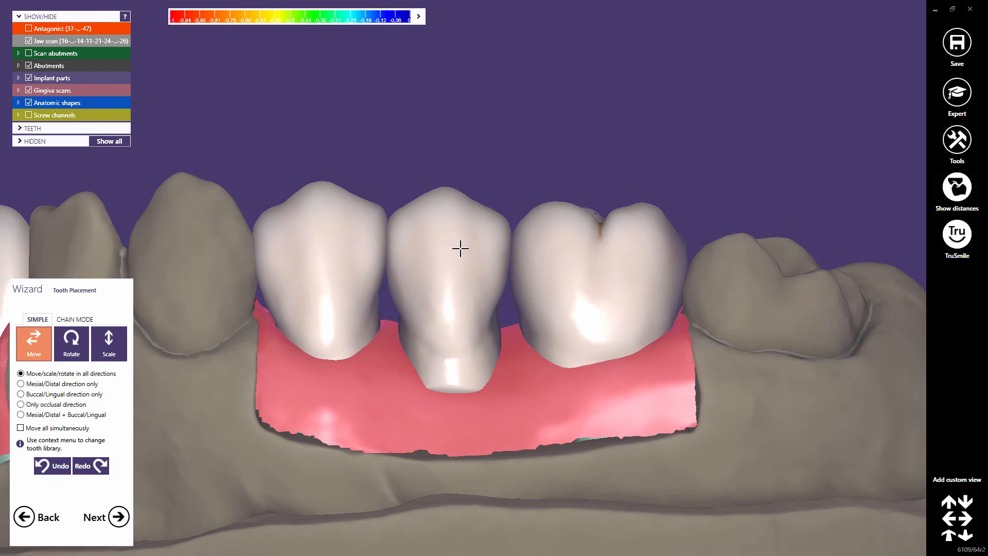
Show the antagonist, and raise teeth 15 and 14 slightly toward it to adjust their occlusion.
{"action": "left_click", "coordinate": [29, 28]}
{"action": "right_click_drag", "start_coordinate": [430, 234], "coordinate": [448, 224]}
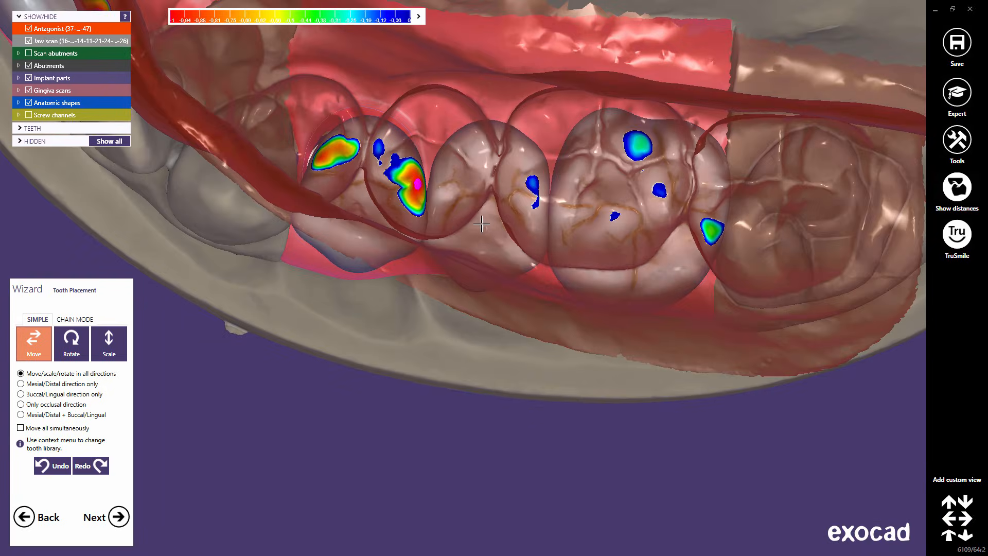
{"action": "left_click_drag", "start_coordinate": [482, 223], "coordinate": [483, 219]}
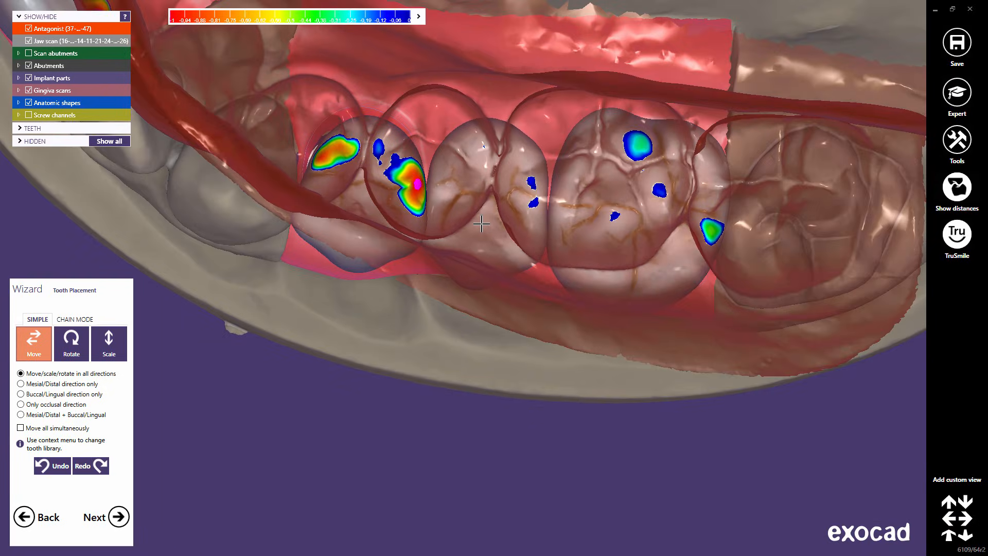
{"action": "right_click_drag", "start_coordinate": [483, 218], "coordinate": [479, 224]}
{"action": "left_click_drag", "start_coordinate": [472, 258], "coordinate": [475, 246]}
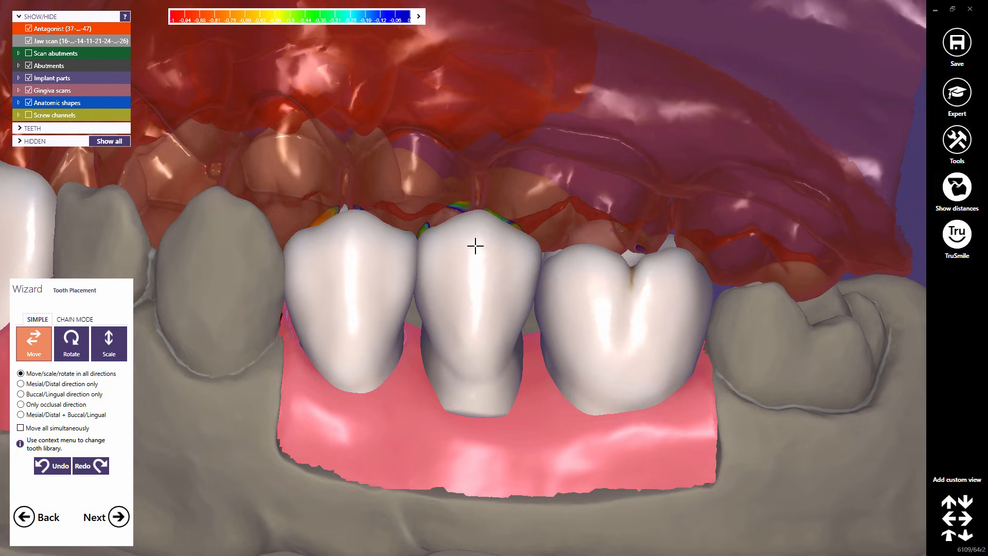
{"action": "left_click_drag", "start_coordinate": [367, 259], "coordinate": [366, 254]}
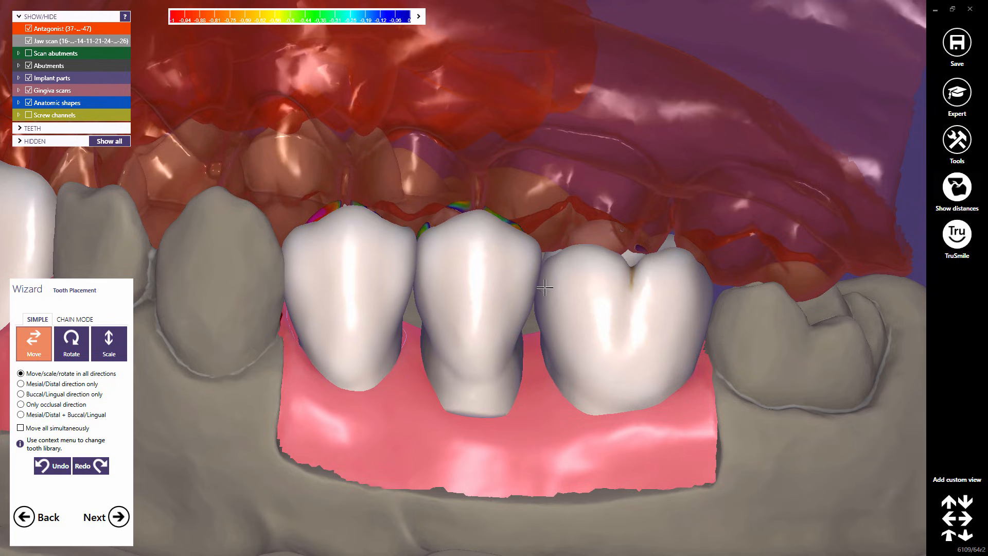
{"action": "left_click_drag", "start_coordinate": [544, 288], "coordinate": [556, 281]}
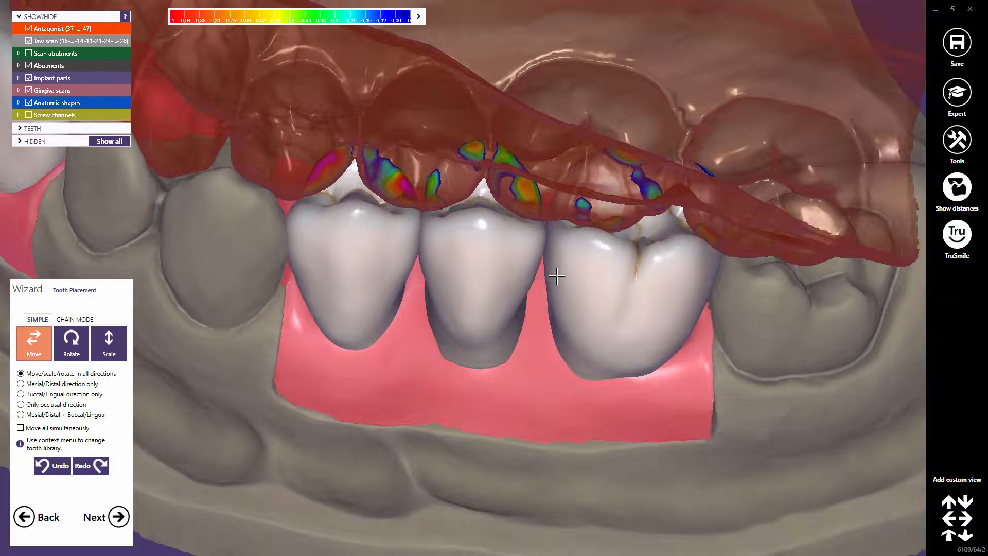
Hide the antagonist and move tooth 11 incisally to line its edge up with the neighbouring incisor.
{"action": "right_click_drag", "start_coordinate": [557, 276], "coordinate": [520, 284]}
{"action": "scroll", "coordinate": [520, 285], "scroll_direction": "up", "scroll_amount": 2}
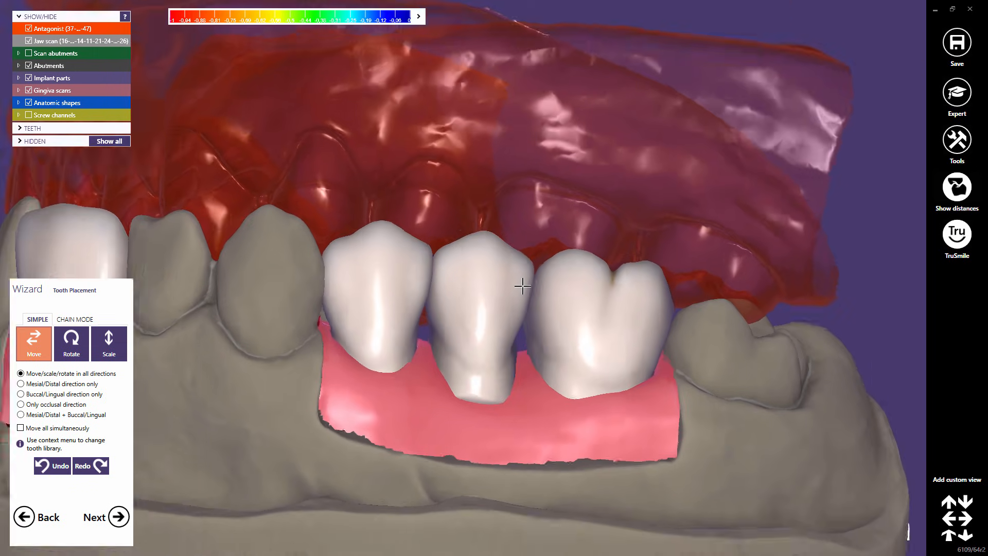
{"action": "scroll", "coordinate": [521, 286], "scroll_direction": "down", "scroll_amount": 3}
{"action": "right_click_drag", "start_coordinate": [226, 283], "coordinate": [399, 293]}
{"action": "scroll", "coordinate": [399, 293], "scroll_direction": "up", "scroll_amount": 2}
{"action": "scroll", "coordinate": [402, 292], "scroll_direction": "up", "scroll_amount": 2}
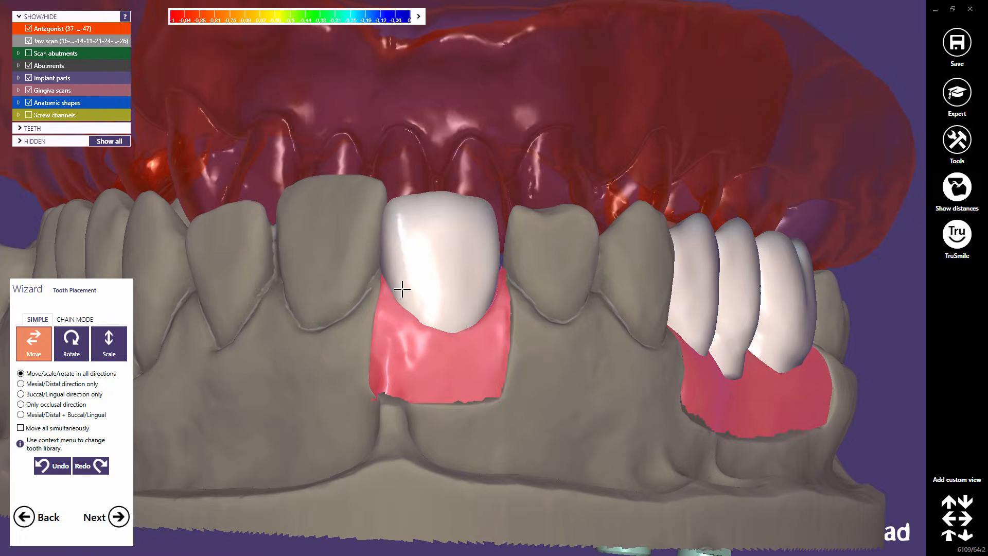
{"action": "left_click", "coordinate": [30, 29]}
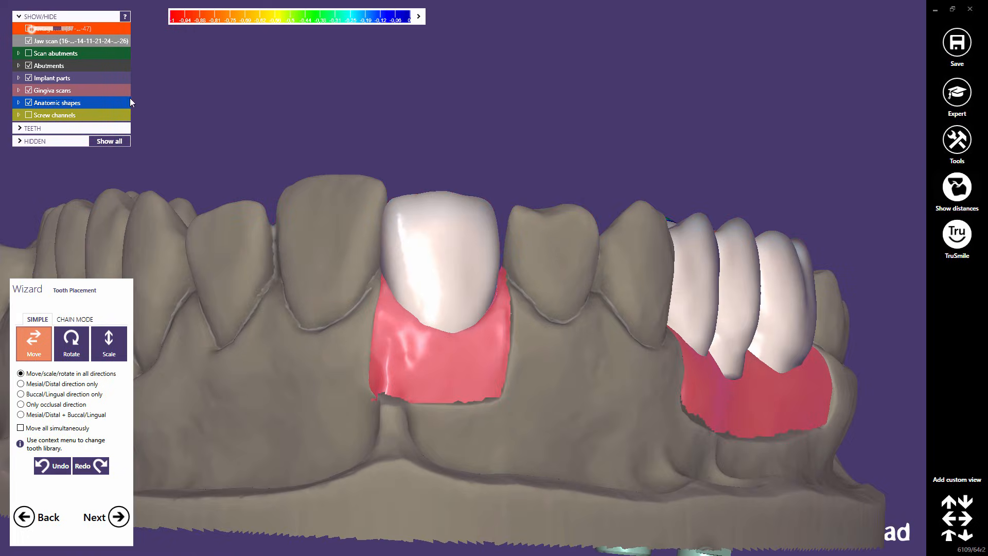
{"action": "left_click_drag", "start_coordinate": [410, 229], "coordinate": [414, 263]}
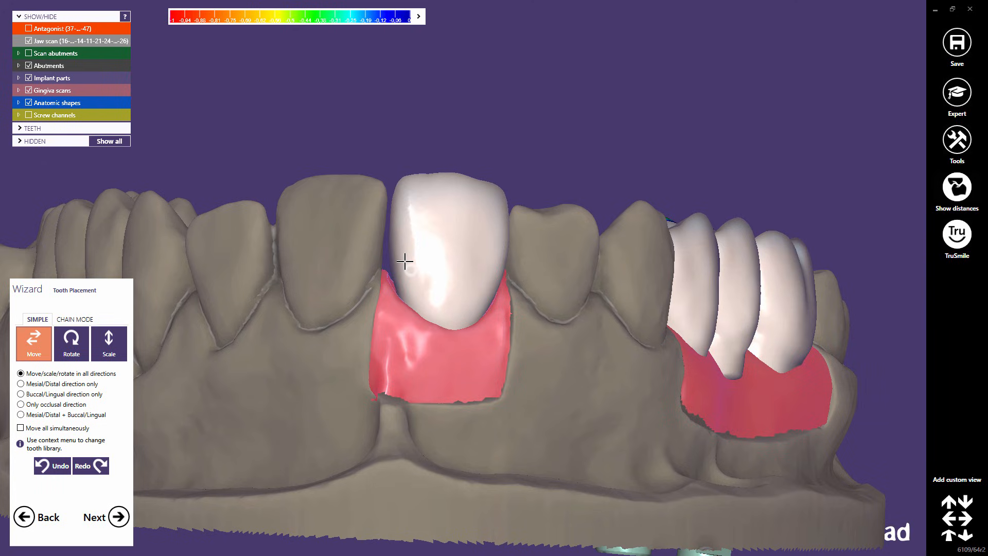
{"action": "left_click_drag", "start_coordinate": [482, 263], "coordinate": [478, 266]}
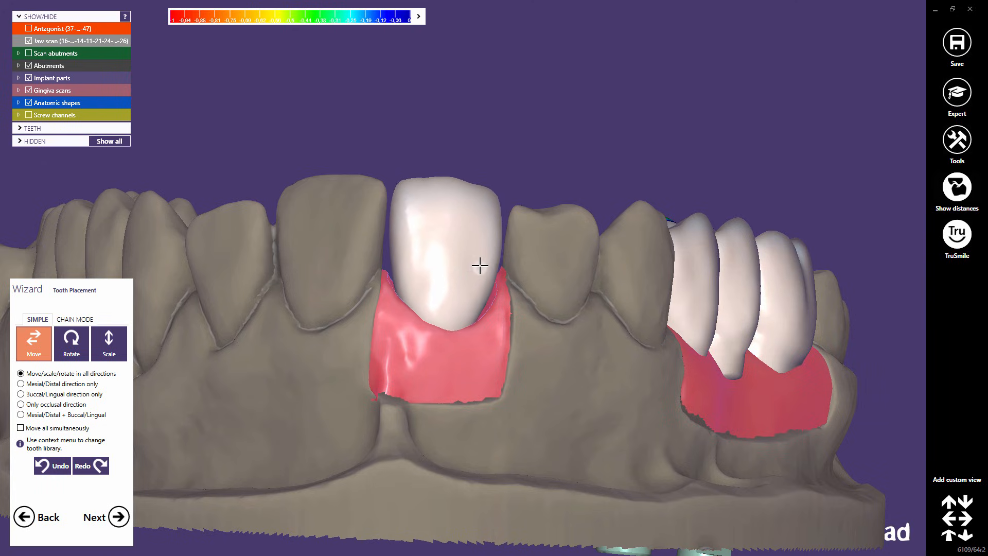
Fine-tune the position of tooth 11 in the arch, checking it from the incisal and labial sides.
{"action": "right_click_drag", "start_coordinate": [470, 262], "coordinate": [463, 265]}
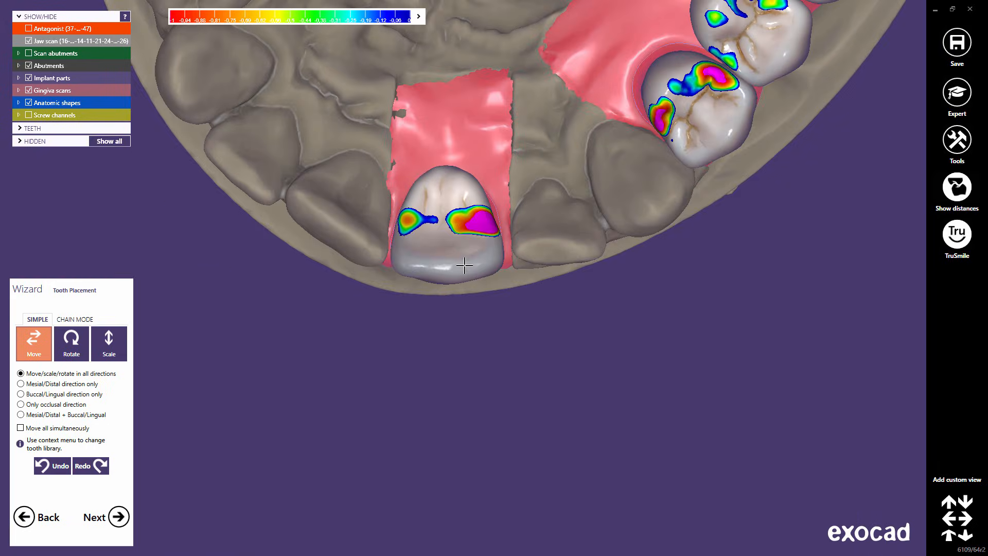
{"action": "scroll", "coordinate": [461, 237], "scroll_direction": "up", "scroll_amount": 2}
{"action": "left_click_drag", "start_coordinate": [442, 166], "coordinate": [441, 174], "text": "shift"}
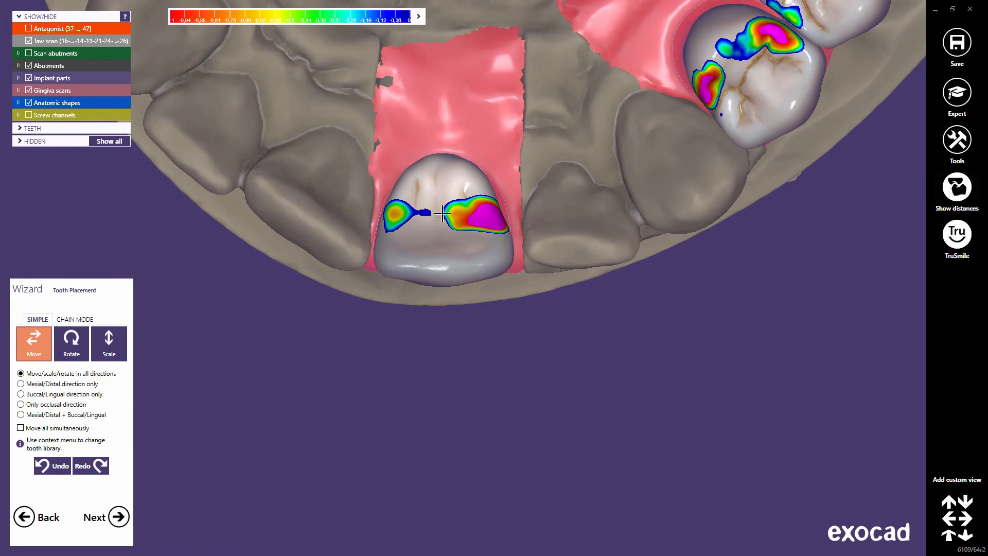
{"action": "mouse_move", "coordinate": [443, 214]}
{"action": "right_mouse_down"}
{"action": "mouse_move", "coordinate": [443, 204]}
{"action": "mouse_move", "coordinate": [434, 214]}
{"action": "right_mouse_up"}
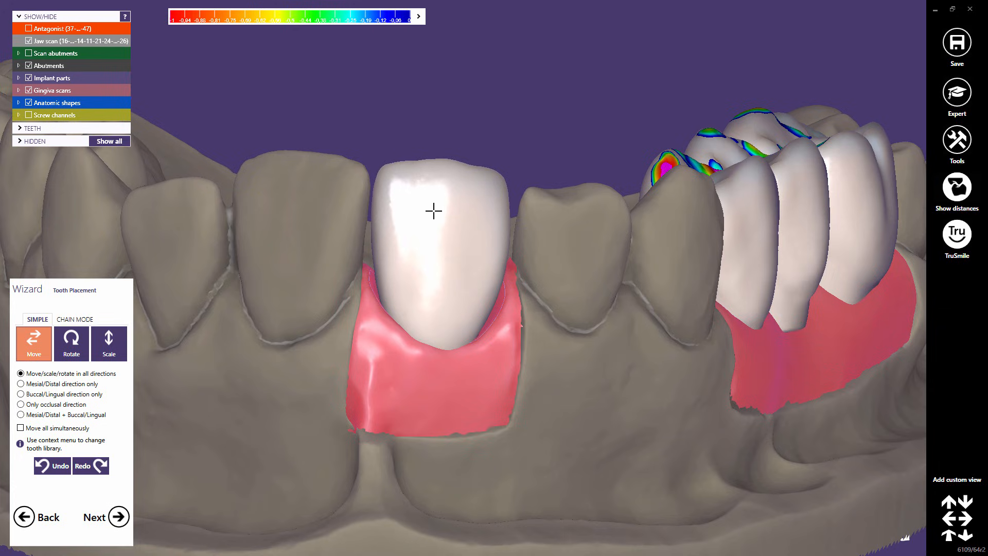
{"action": "left_click_drag", "start_coordinate": [446, 238], "coordinate": [446, 238]}
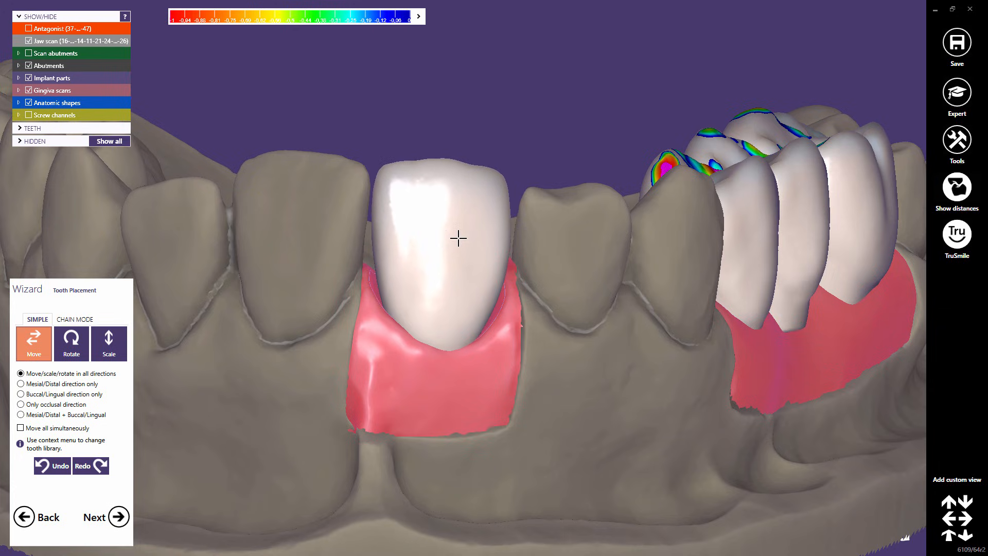
{"action": "middle_click", "coordinate": [458, 239]}
{"action": "right_click_drag", "start_coordinate": [457, 238], "coordinate": [455, 242]}
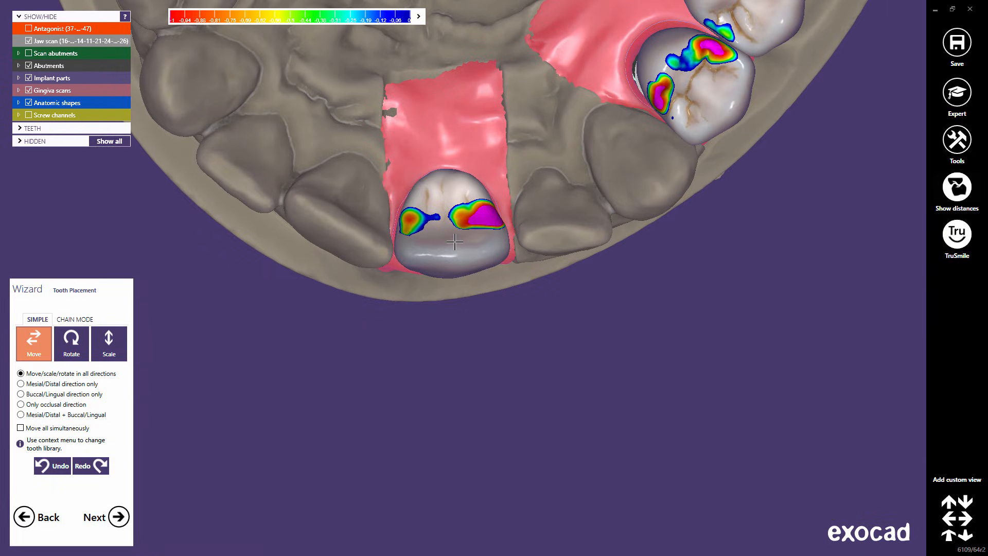
{"action": "left_click_drag", "start_coordinate": [454, 242], "coordinate": [455, 244]}
{"action": "right_click_drag", "start_coordinate": [457, 234], "coordinate": [455, 238]}
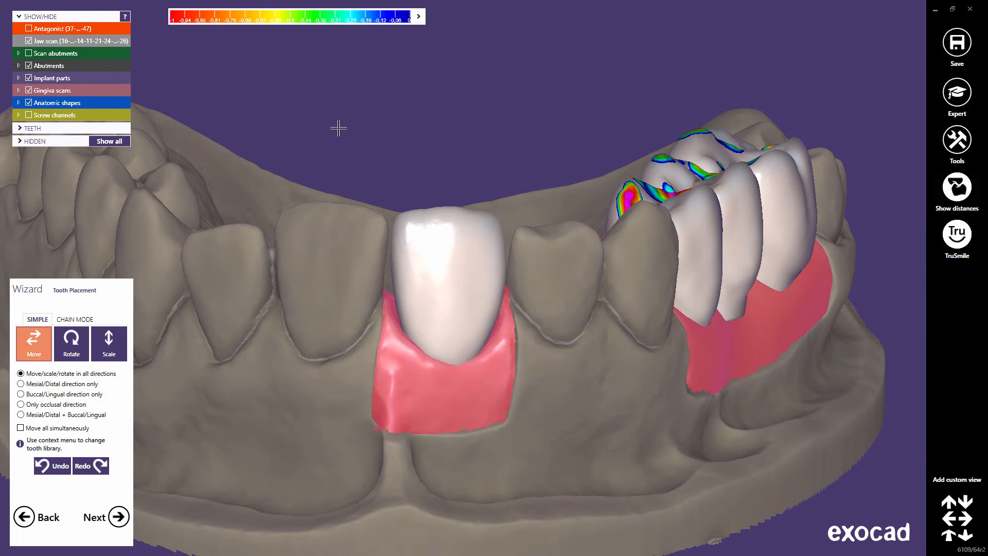
Show the antagonist, check the whole arch from the front, and proceed to generating the abutment bottoms.
{"action": "left_click", "coordinate": [28, 29]}
{"action": "right_click_drag", "start_coordinate": [417, 307], "coordinate": [489, 369]}
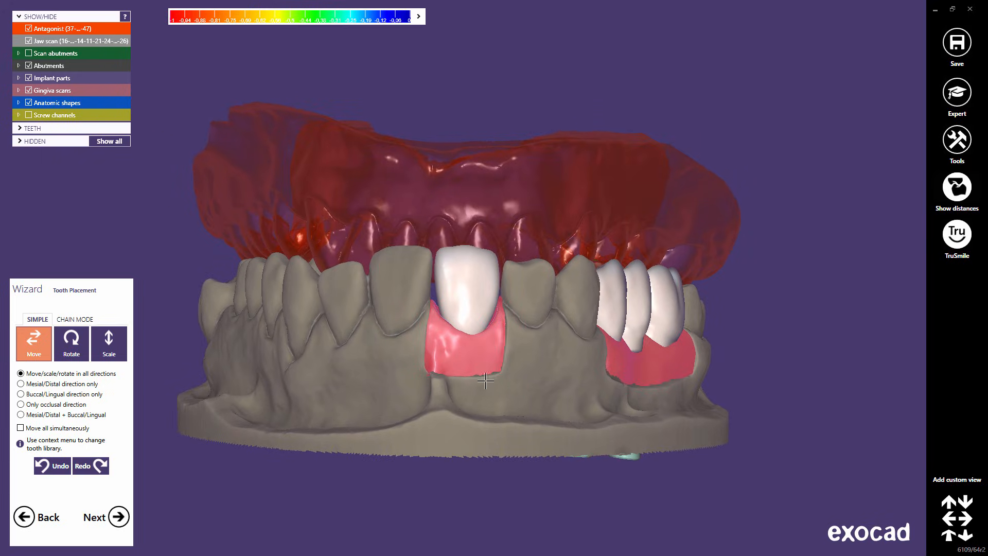
{"action": "middle_click_drag", "start_coordinate": [477, 397], "coordinate": [525, 368]}
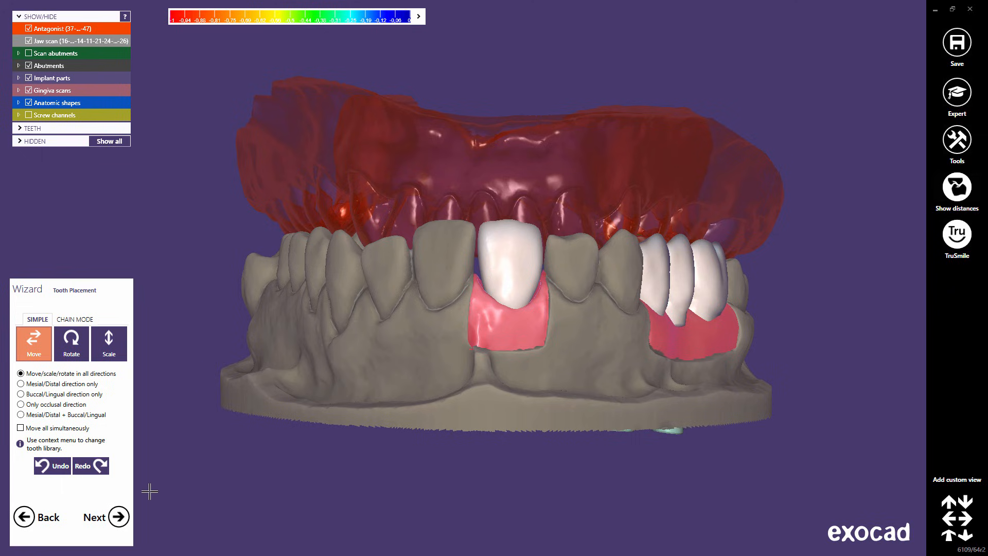
{"action": "left_click", "coordinate": [125, 519]}
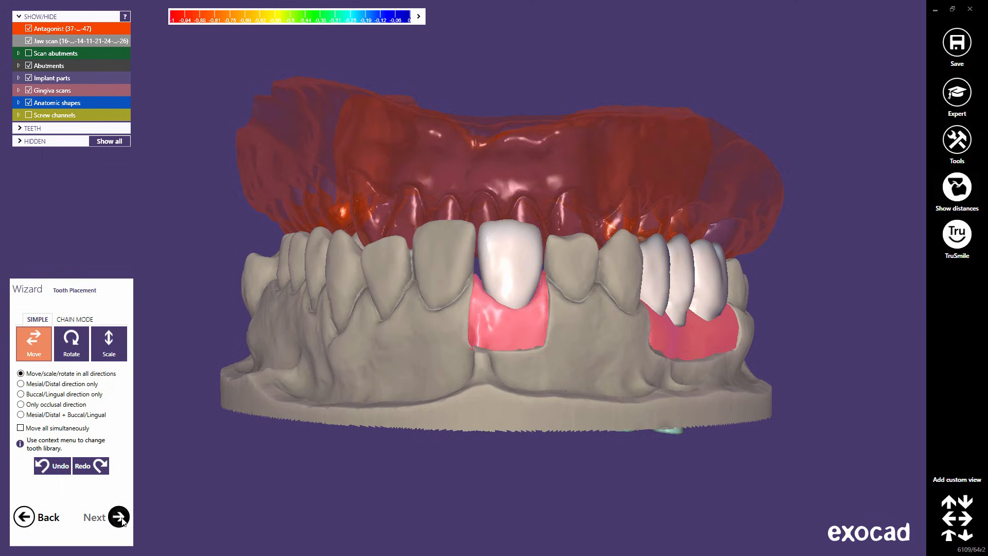
{"action": "left_click", "coordinate": [123, 519]}
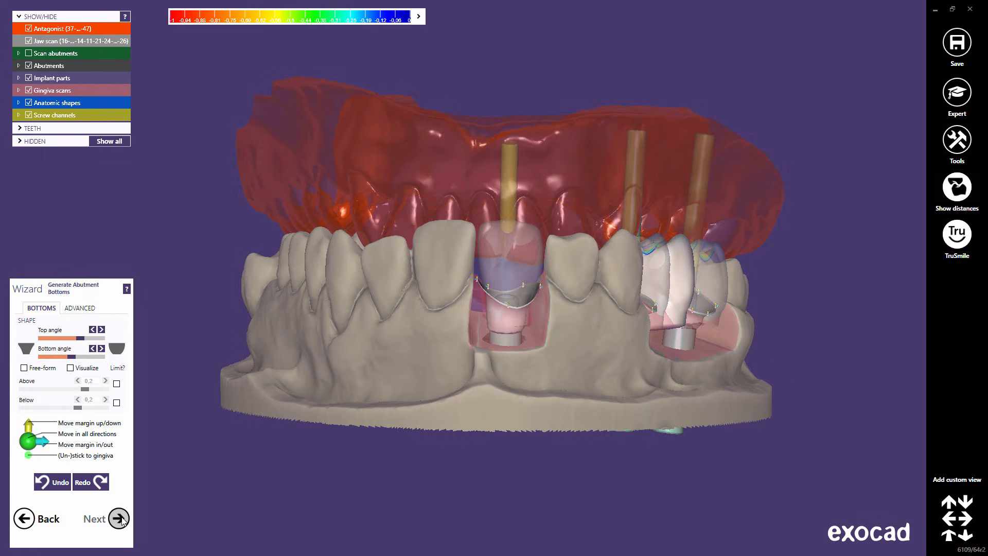
Hide the antagonist, screw channels, anatomic shapes and jaw scan, and turn off the distance display.
{"action": "left_click", "coordinate": [29, 29]}
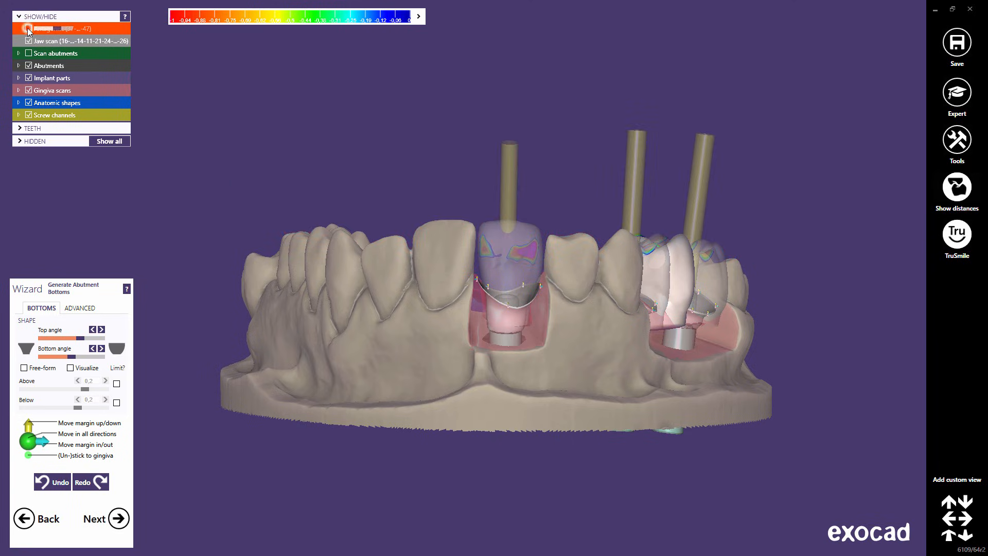
{"action": "left_click", "coordinate": [29, 115]}
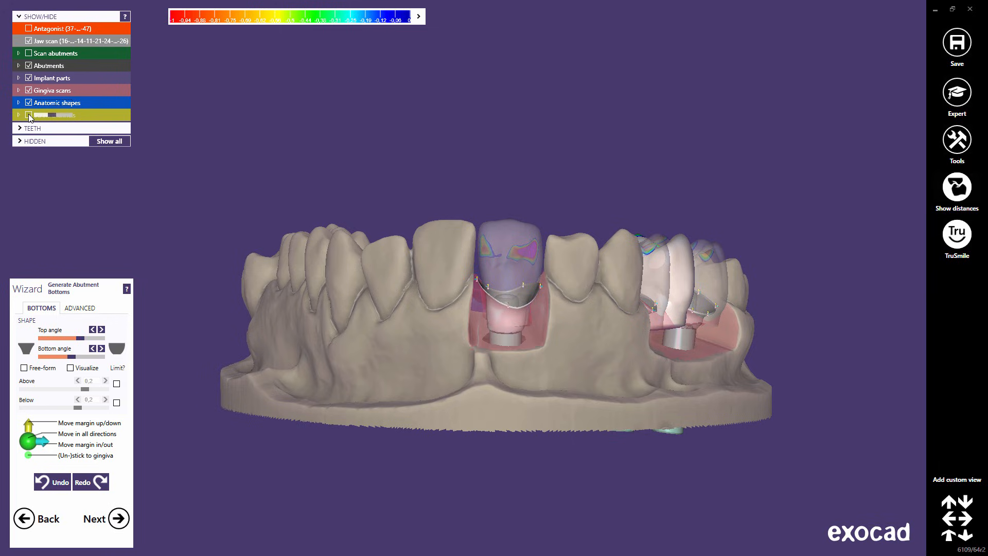
{"action": "left_click", "coordinate": [29, 103]}
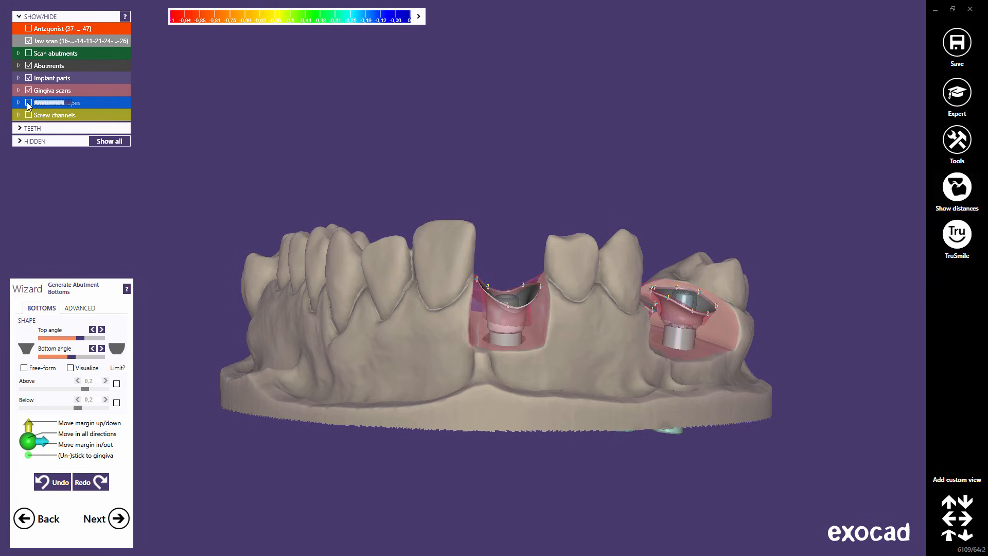
{"action": "left_click", "coordinate": [29, 41]}
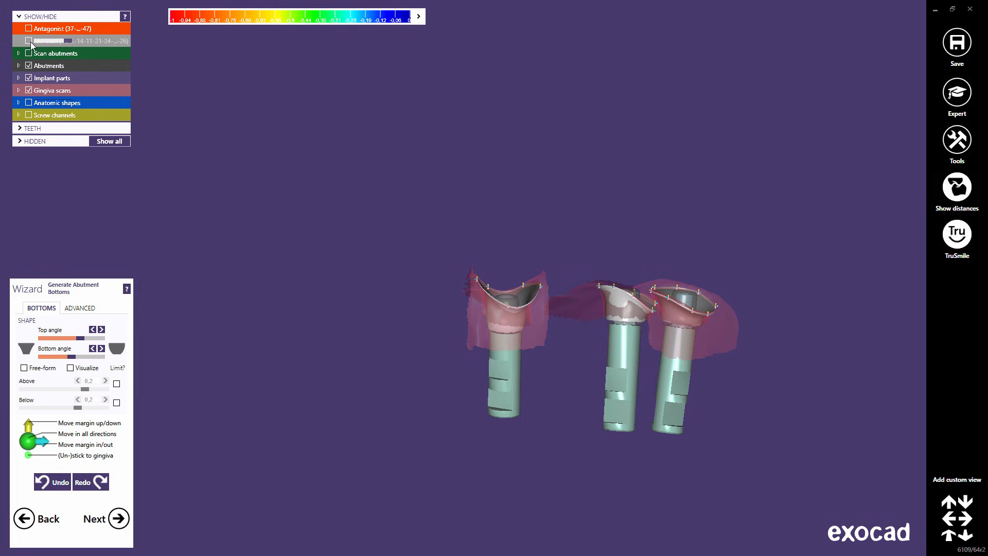
{"action": "left_click", "coordinate": [951, 199]}
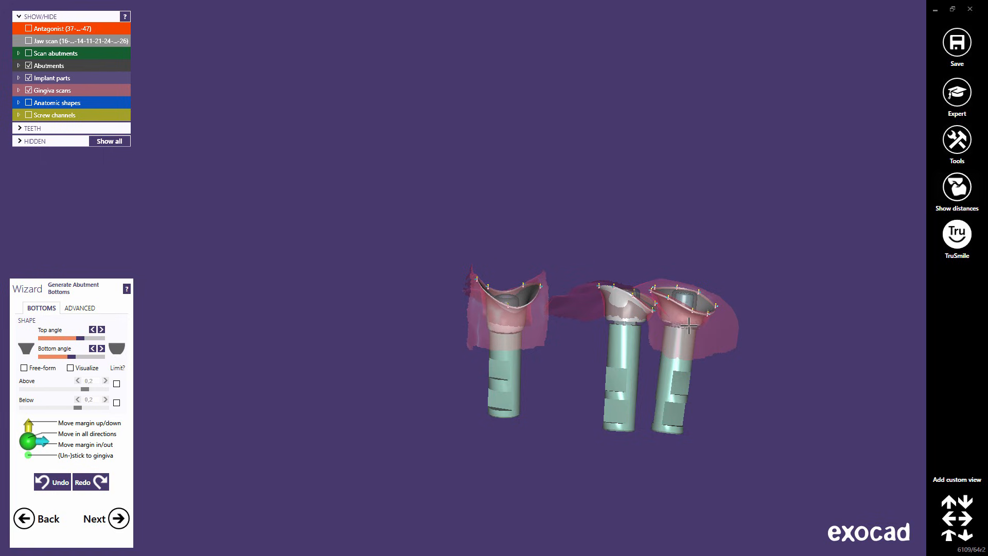
Increase the top and bottom angles of the abutment bottoms, and adjust their profiles between concave and convex, ending more convex.
{"action": "middle_click", "coordinate": [654, 325]}
{"action": "right_click_drag", "start_coordinate": [527, 285], "coordinate": [523, 285]}
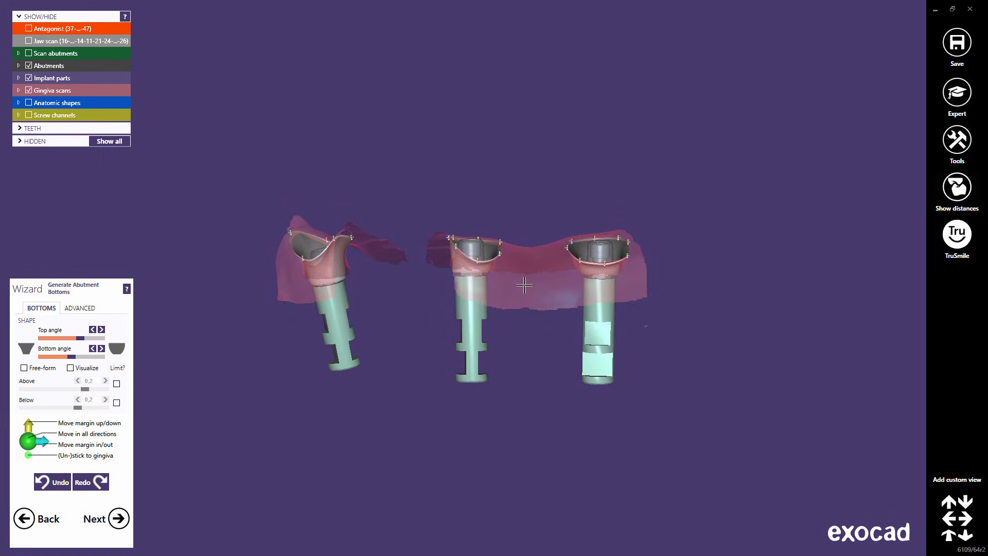
{"action": "scroll", "coordinate": [420, 274], "scroll_direction": "up", "scroll_amount": 5}
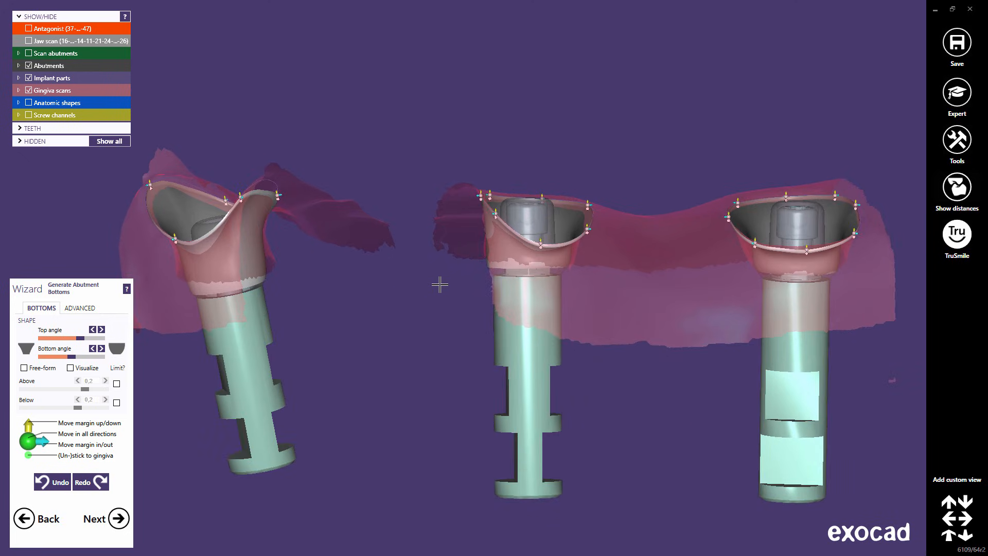
{"action": "middle_click_drag", "start_coordinate": [429, 286], "coordinate": [432, 288]}
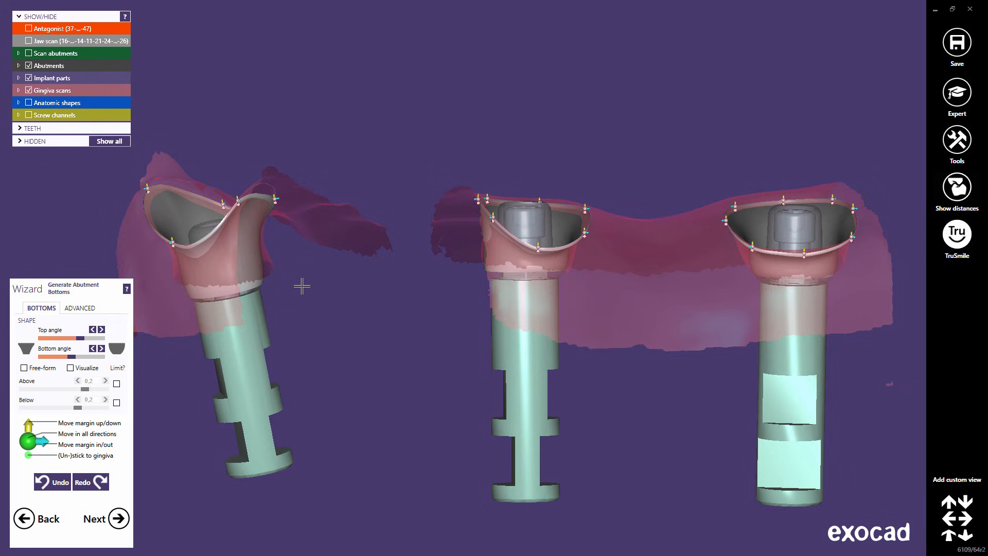
{"action": "left_click_drag", "start_coordinate": [81, 338], "coordinate": [77, 365]}
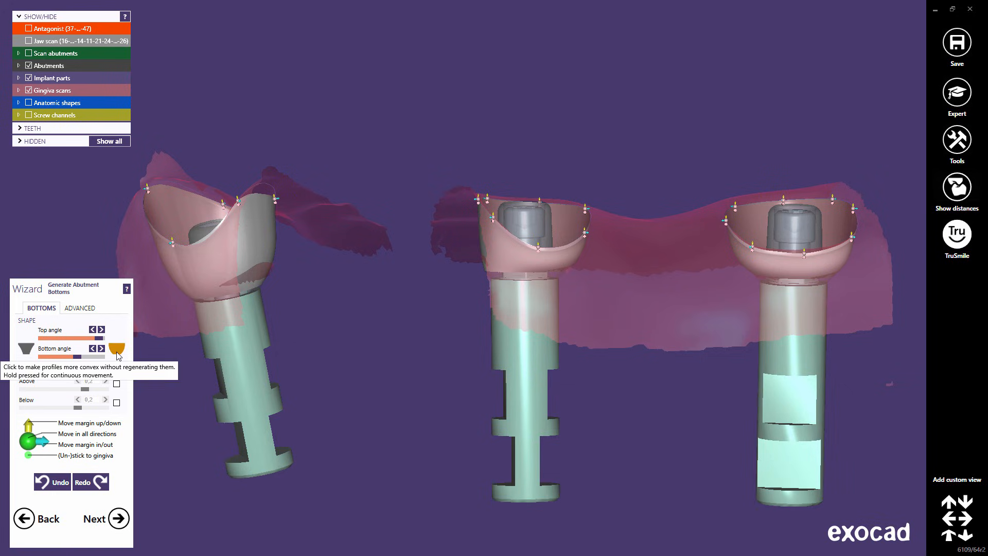
{"action": "left_click", "coordinate": [117, 352]}
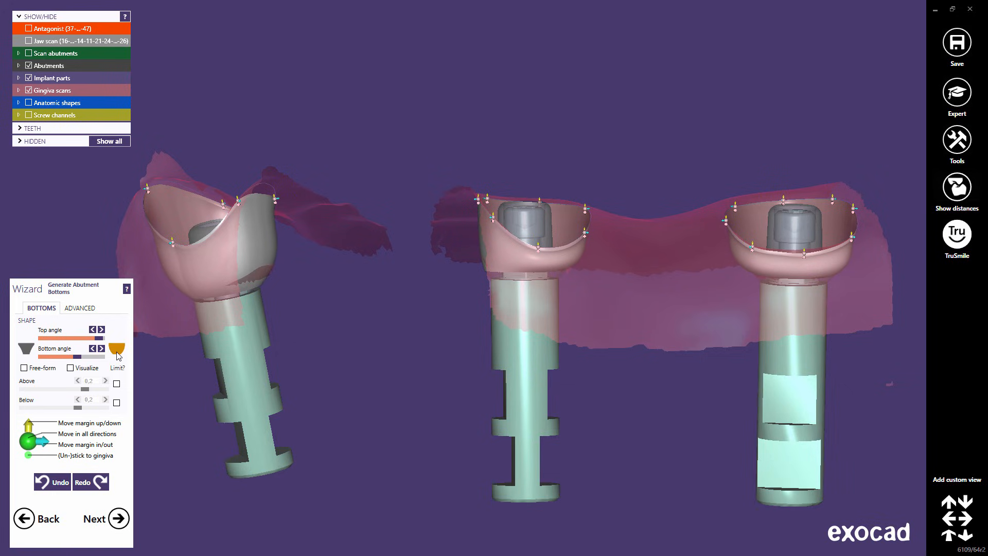
{"action": "left_click", "coordinate": [26, 350]}
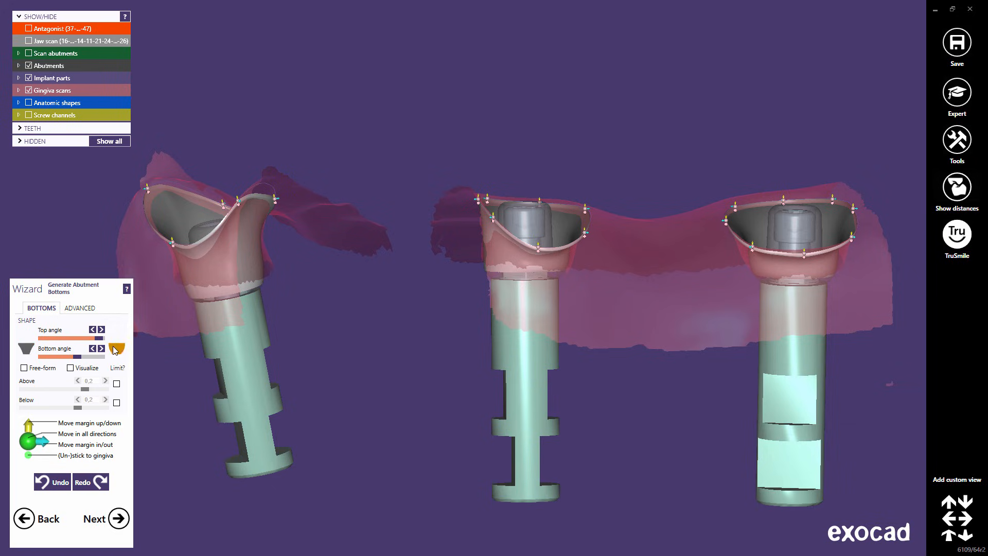
{"action": "left_click", "coordinate": [115, 349]}
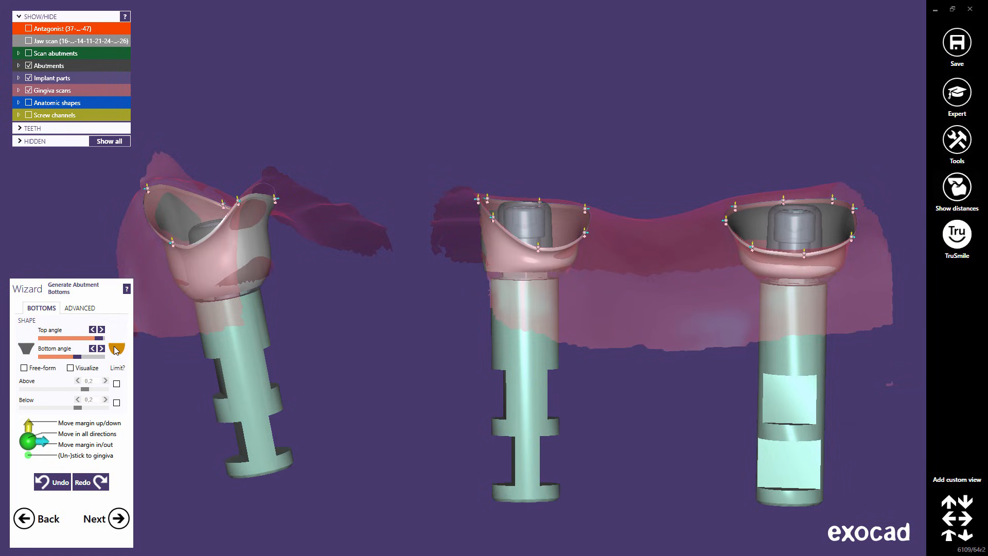
Enable free-forming and distance visualization for the abutment bottoms, and set the range to 0,042 above and 0,108 below.
{"action": "left_click", "coordinate": [24, 368]}
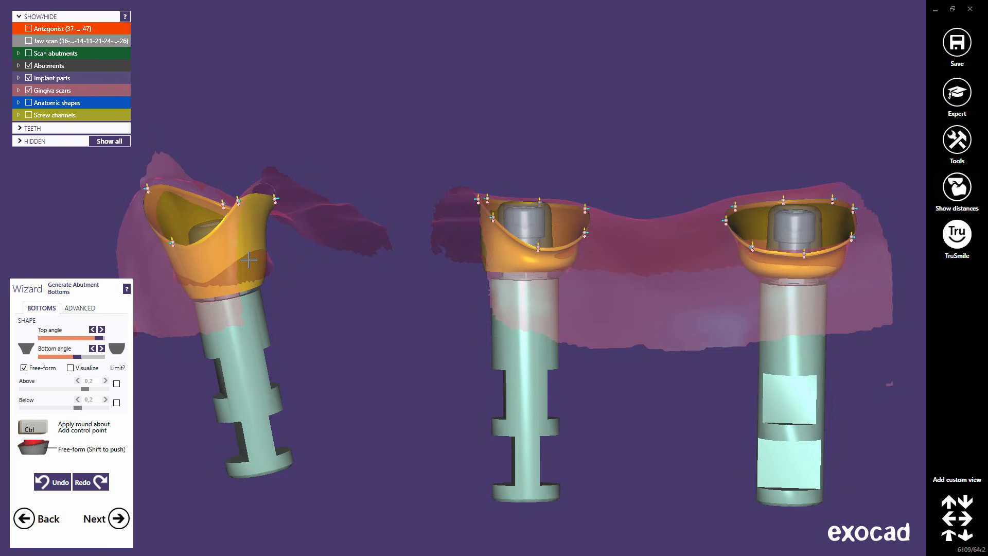
{"action": "left_click", "coordinate": [71, 368]}
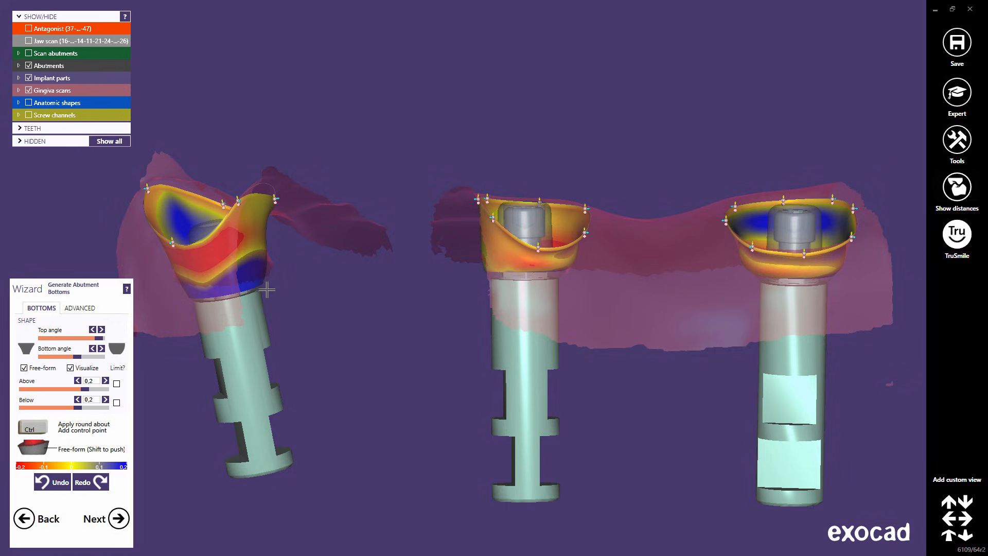
{"action": "right_click_drag", "start_coordinate": [269, 288], "coordinate": [452, 271]}
{"action": "scroll", "coordinate": [435, 282], "scroll_direction": "up", "scroll_amount": 5}
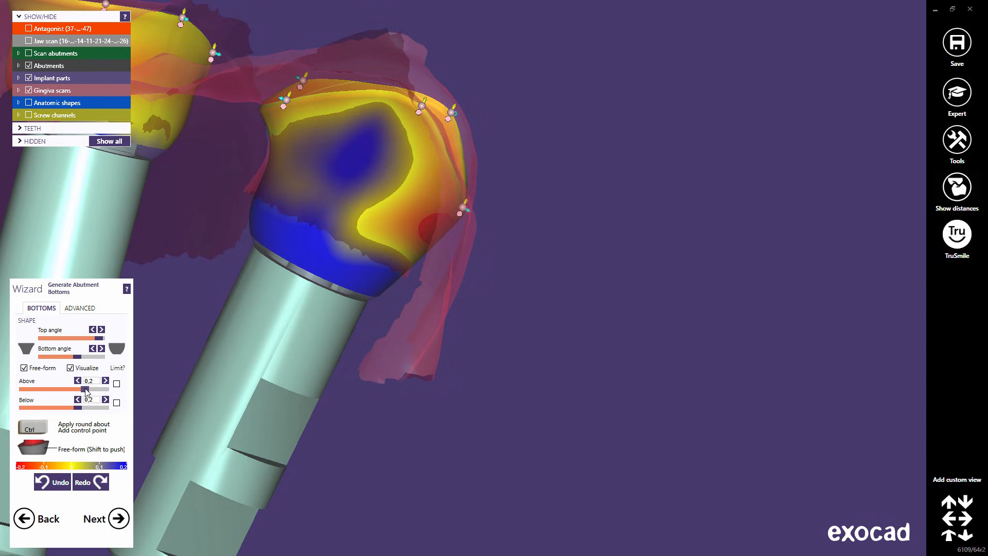
{"action": "left_click_drag", "start_coordinate": [85, 390], "coordinate": [54, 409]}
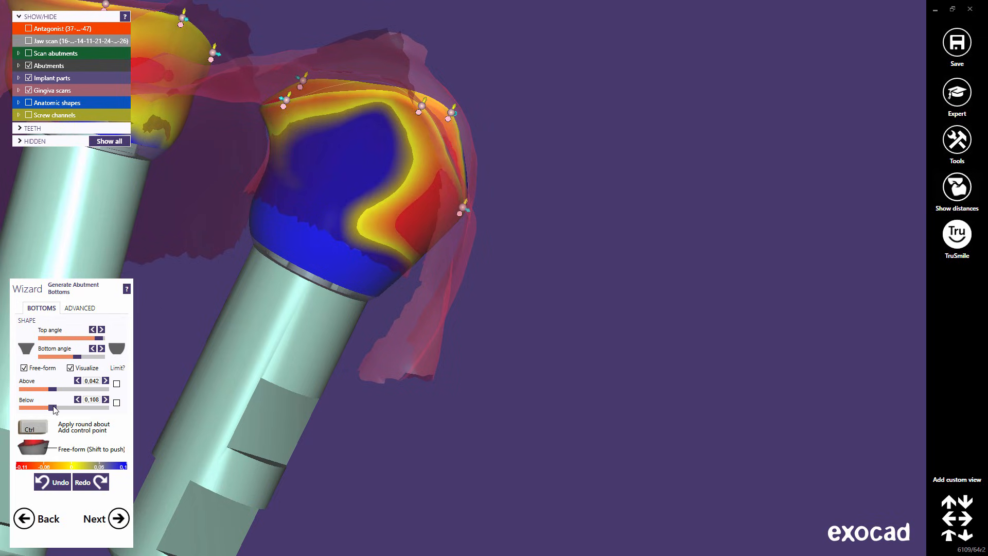
Turn off visualization and free-forming, and enable both the above and below limits for the abutment bottoms.
{"action": "left_click", "coordinate": [70, 368]}
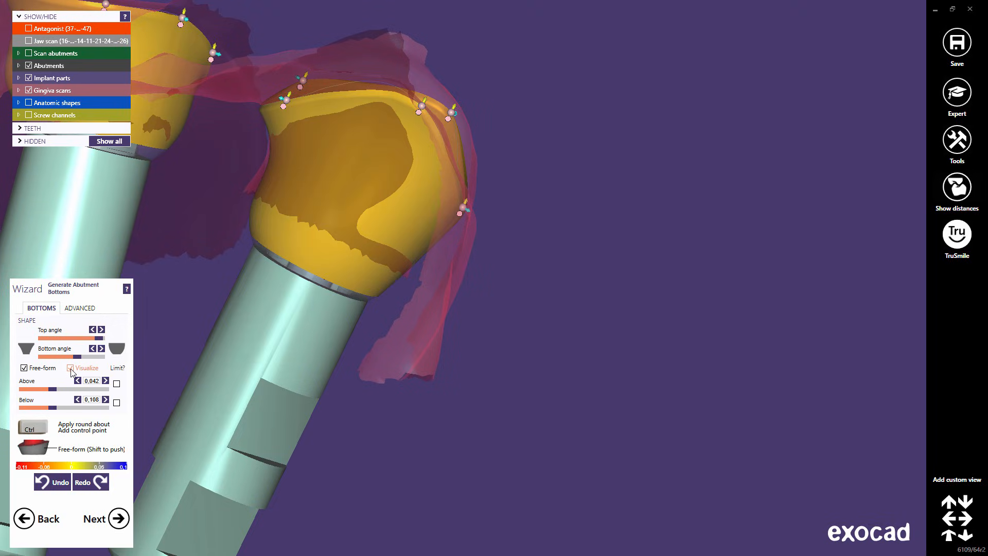
{"action": "left_click", "coordinate": [24, 369]}
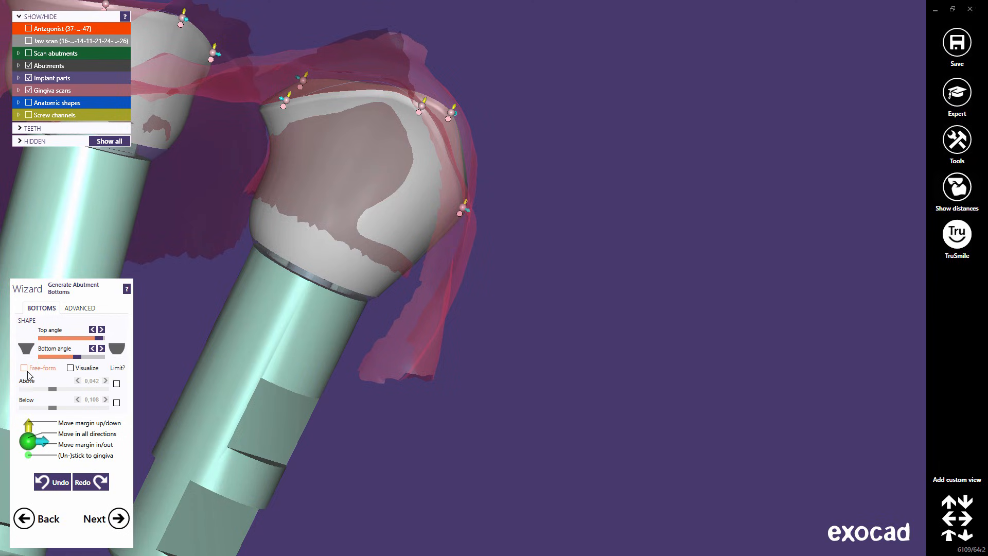
{"action": "left_click", "coordinate": [116, 384]}
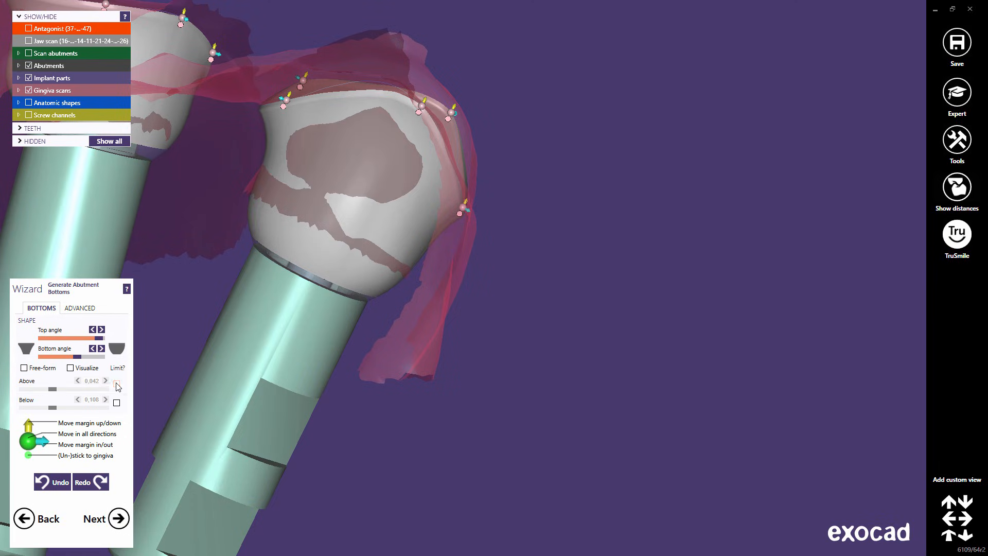
{"action": "left_click", "coordinate": [116, 404]}
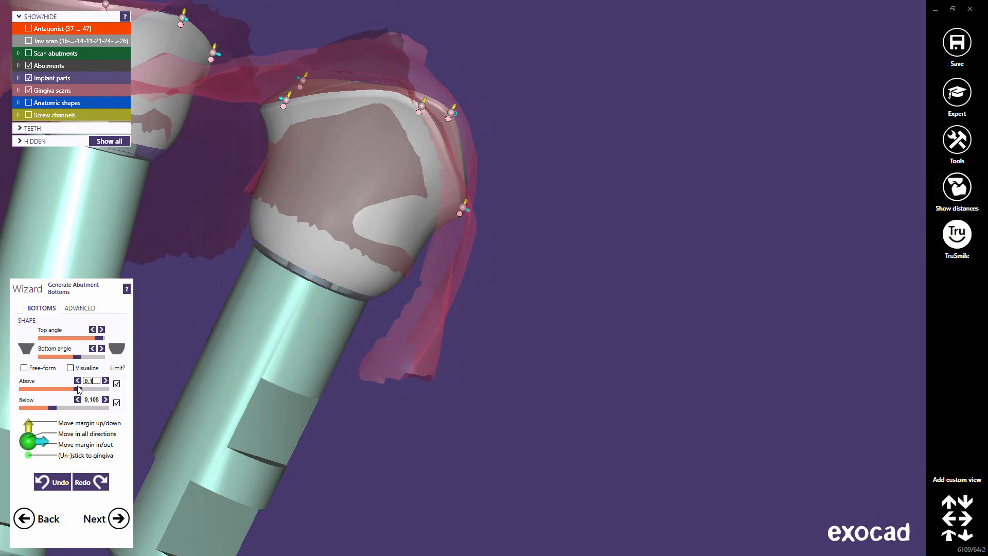
Set the limits for the abutment bottoms to 0,1 both above and below the gingiva.
{"action": "left_click", "coordinate": [90, 399]}
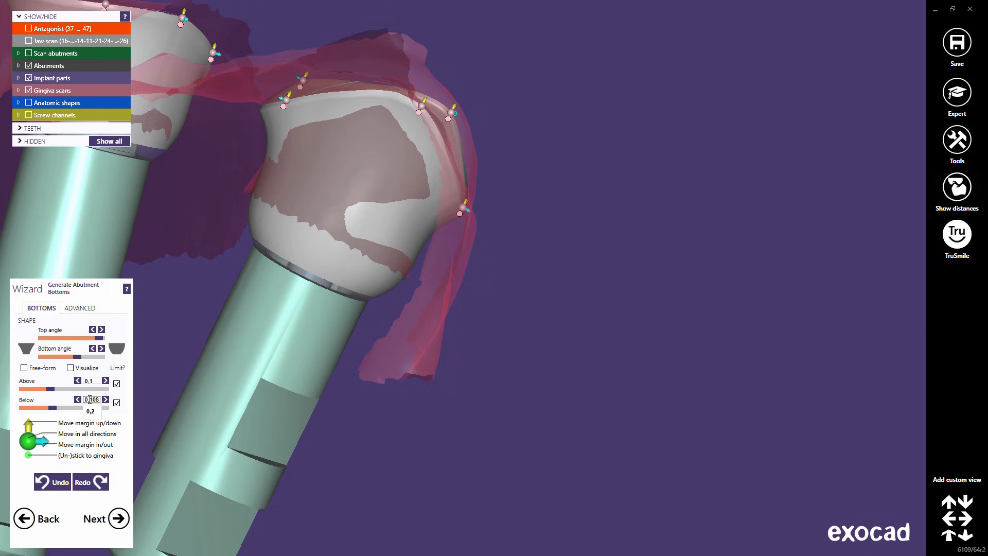
{"action": "left_click_drag", "start_coordinate": [86, 400], "coordinate": [107, 407]}
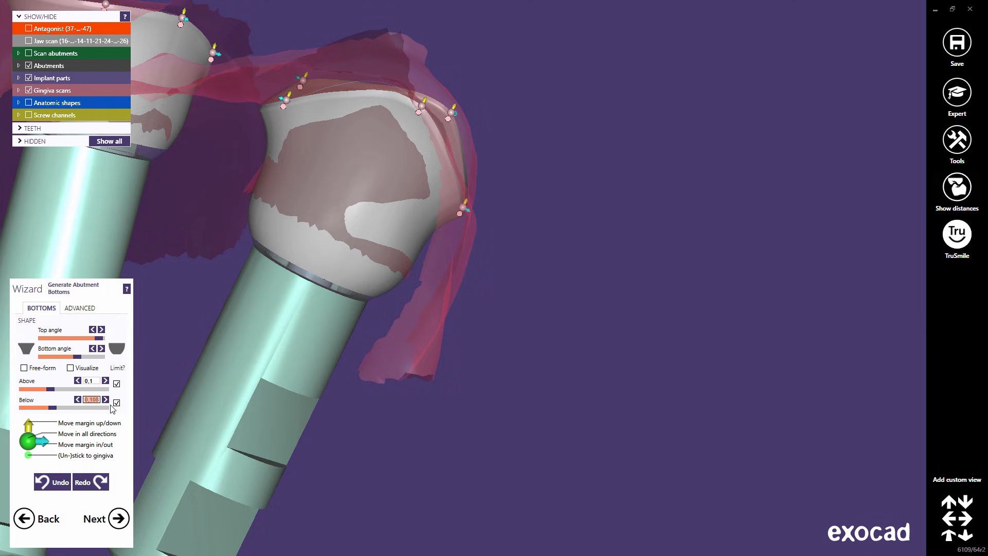
{"action": "type", "text": "0"}
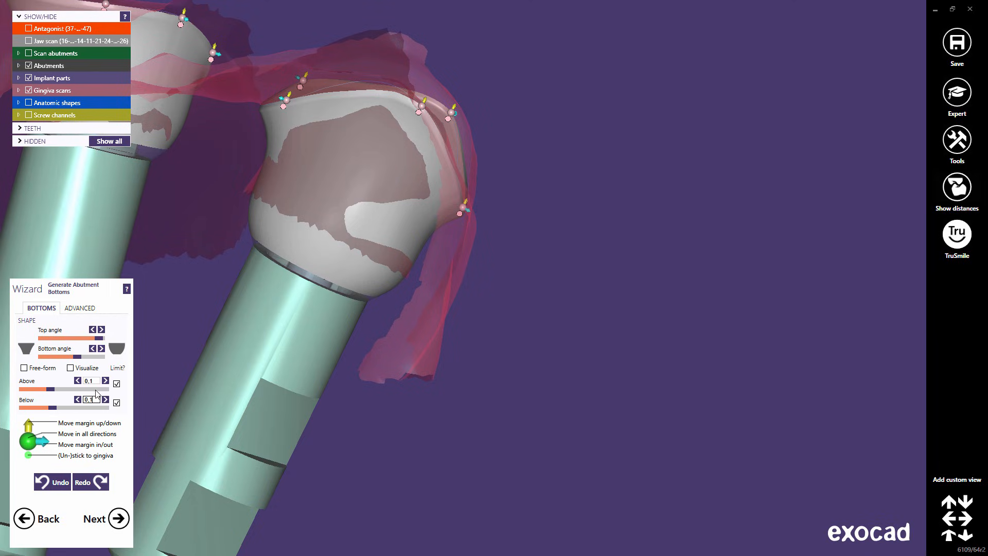
{"action": "left_click", "coordinate": [94, 381]}
Slightly reduce the top angle of the abutment bottoms, and adjust their profiles to be more convex and back toward concave.
{"action": "right_click_drag", "start_coordinate": [394, 256], "coordinate": [394, 256]}
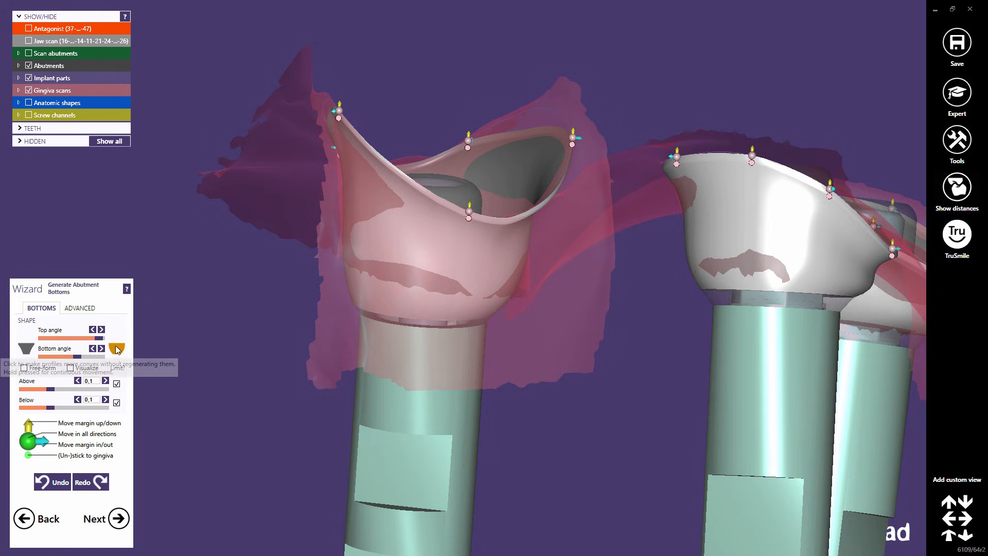
{"action": "mouse_move", "coordinate": [98, 338]}
{"action": "left_mouse_down"}
{"action": "mouse_move", "coordinate": [62, 344]}
{"action": "mouse_move", "coordinate": [92, 338]}
{"action": "left_mouse_up"}
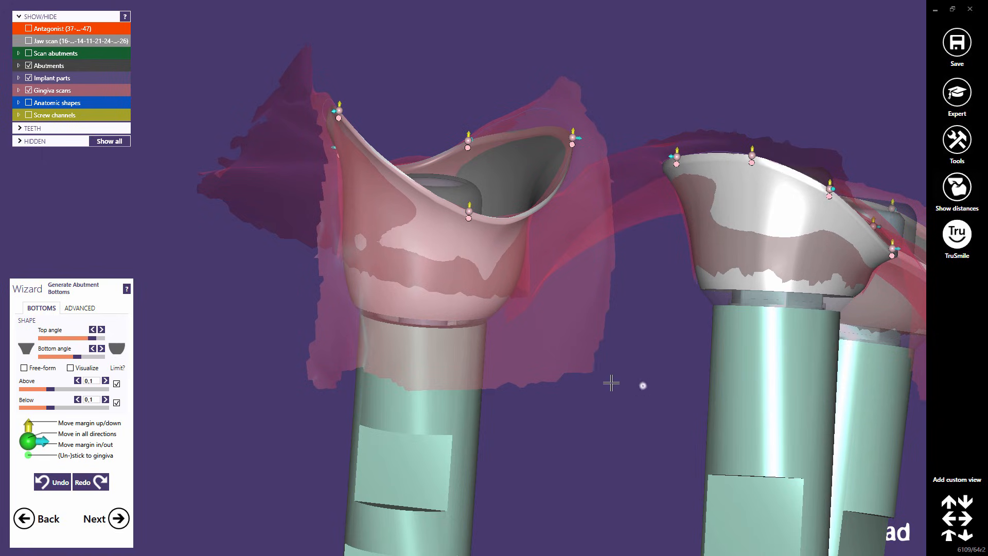
{"action": "middle_click_drag", "start_coordinate": [611, 383], "coordinate": [523, 384]}
{"action": "middle_click", "coordinate": [629, 351]}
{"action": "right_click_drag", "start_coordinate": [629, 351], "coordinate": [531, 335]}
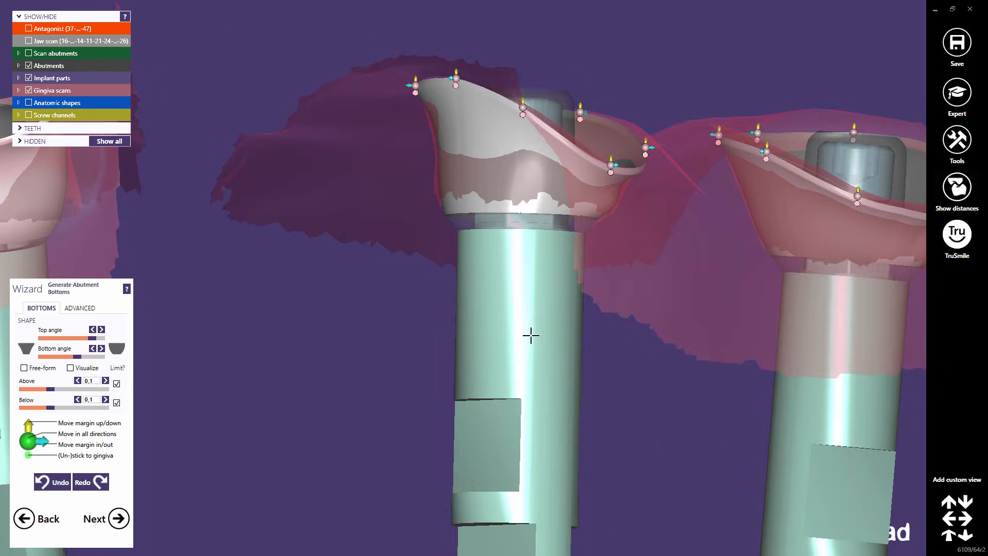
{"action": "scroll", "coordinate": [530, 335], "scroll_direction": "down", "scroll_amount": 5}
{"action": "right_click_drag", "start_coordinate": [370, 348], "coordinate": [412, 358]}
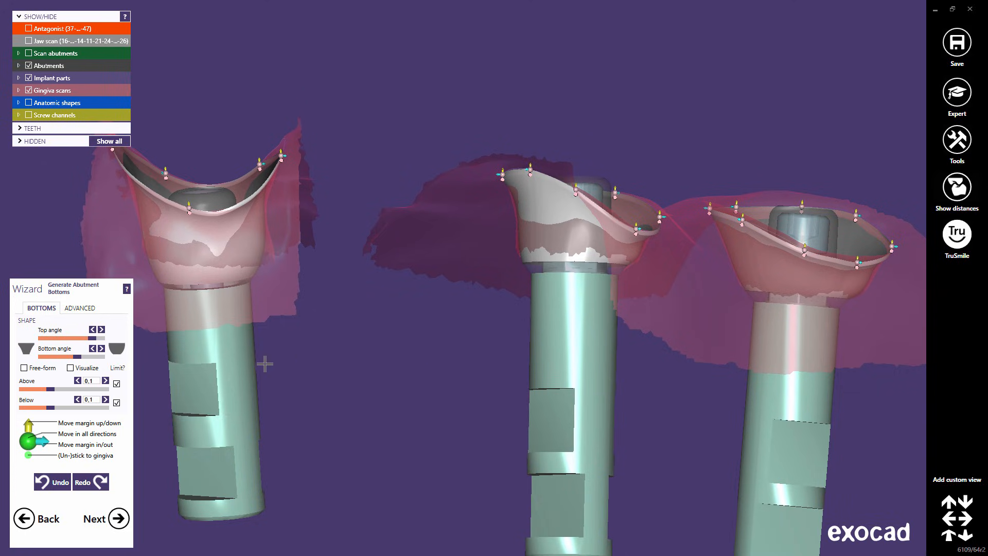
{"action": "left_click", "coordinate": [117, 350]}
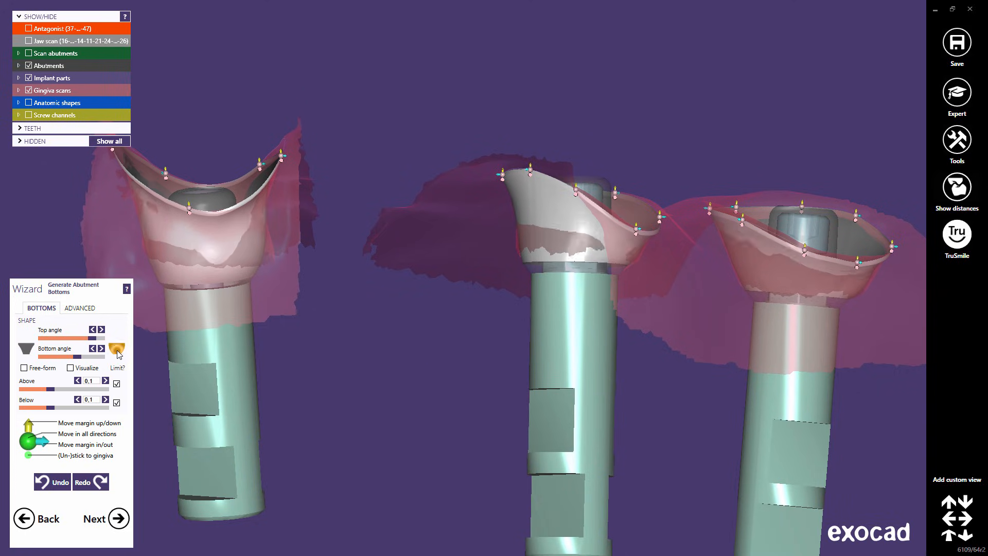
{"action": "left_click", "coordinate": [26, 348]}
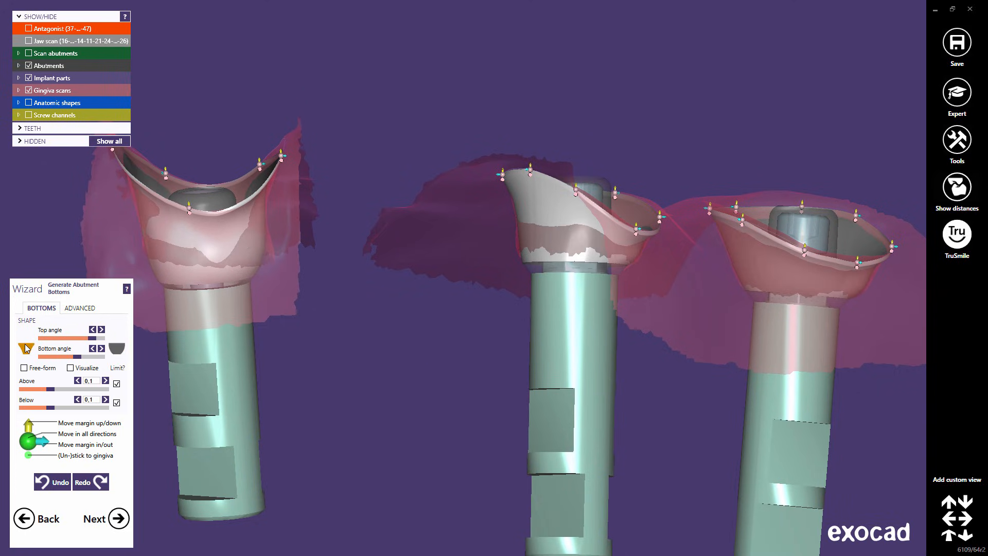
Set both the above and below limits to 0, and lower the top and bottom angles of the abutment bottoms.
{"action": "left_click", "coordinate": [96, 382]}
{"action": "left_click", "coordinate": [77, 381]}
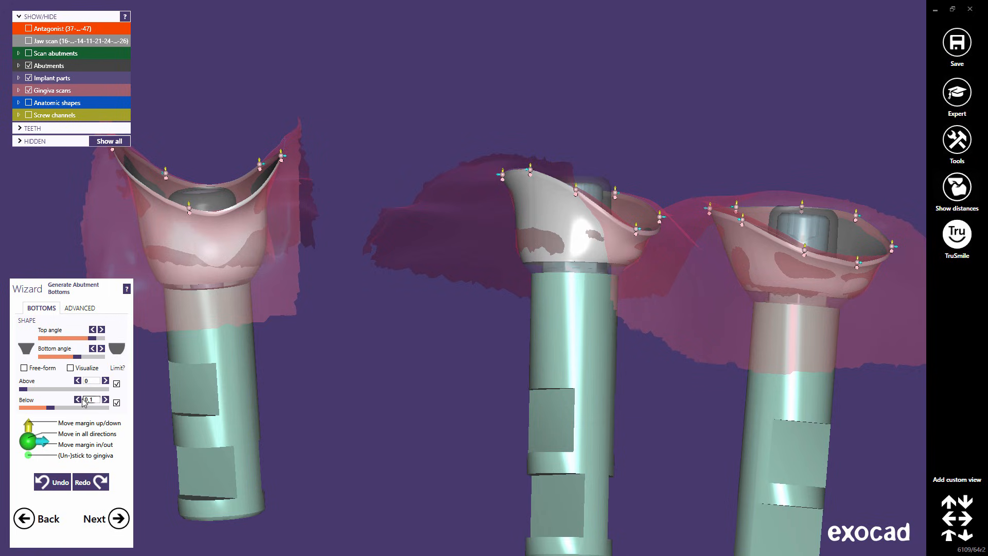
{"action": "left_click", "coordinate": [78, 399]}
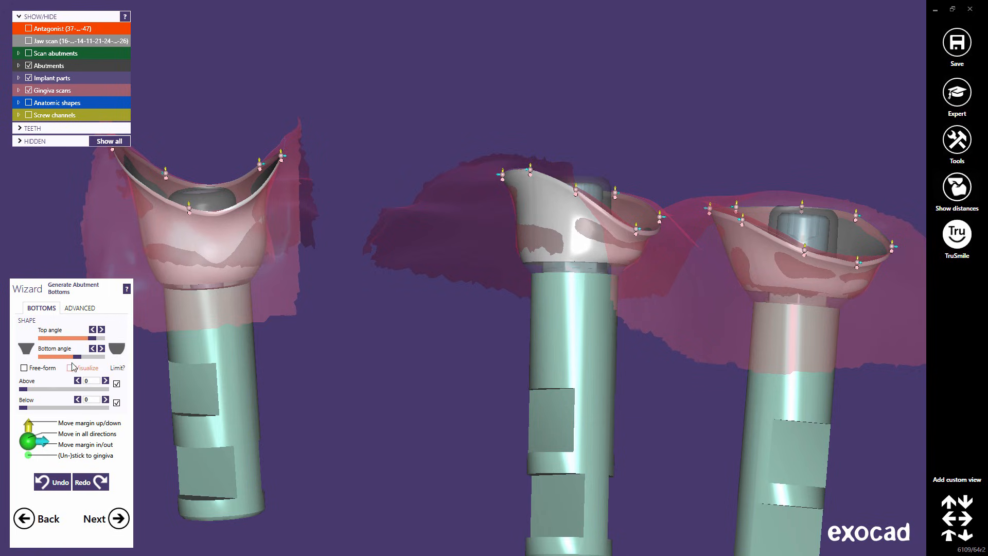
{"action": "mouse_move", "coordinate": [77, 357]}
{"action": "left_mouse_down"}
{"action": "mouse_move", "coordinate": [54, 361]}
{"action": "mouse_move", "coordinate": [101, 363]}
{"action": "mouse_move", "coordinate": [43, 363]}
{"action": "mouse_move", "coordinate": [103, 363]}
{"action": "mouse_move", "coordinate": [77, 364]}
{"action": "mouse_move", "coordinate": [79, 343]}
{"action": "mouse_move", "coordinate": [41, 343]}
{"action": "mouse_move", "coordinate": [103, 345]}
{"action": "mouse_move", "coordinate": [81, 345]}
{"action": "left_mouse_up"}
{"action": "left_click_drag", "start_coordinate": [76, 343], "coordinate": [76, 343]}
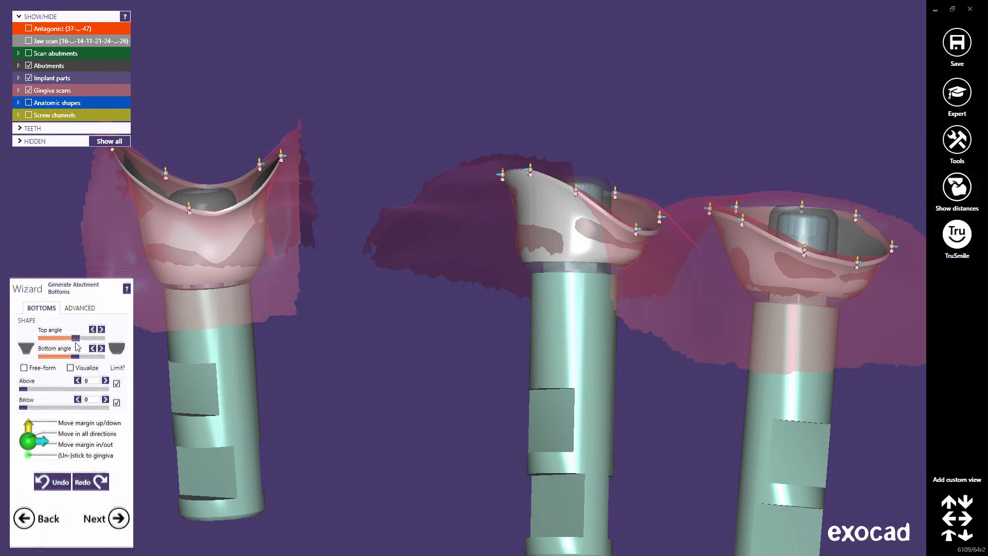
Reposition two existing margin points on the saddle-shaped abutment that stands apart from the other two.
{"action": "middle_click", "coordinate": [201, 234]}
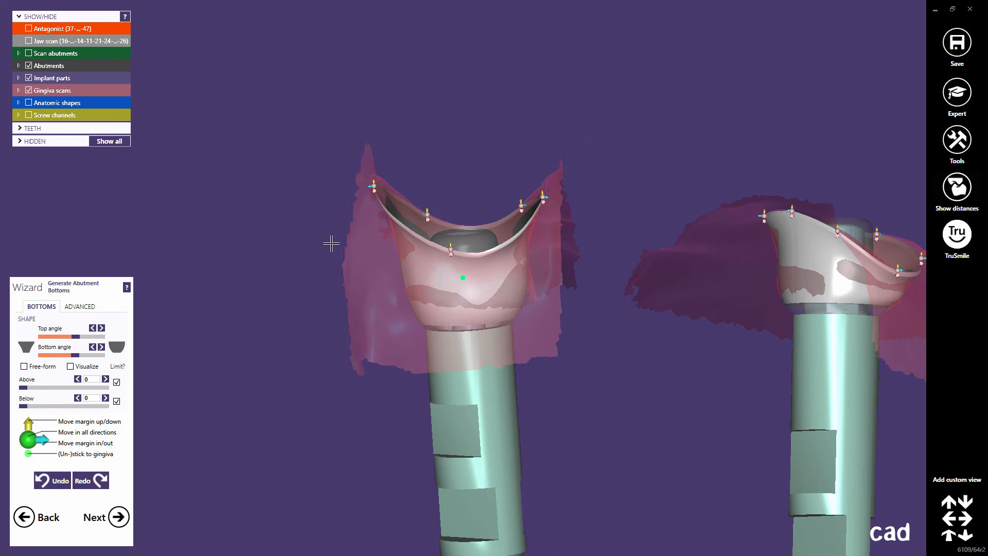
{"action": "right_click_drag", "start_coordinate": [473, 263], "coordinate": [474, 264]}
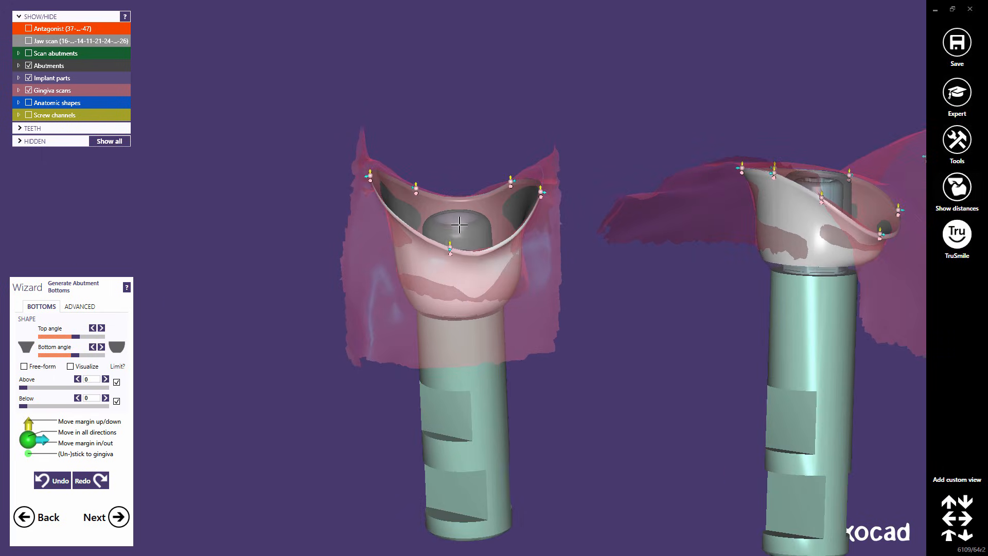
{"action": "scroll", "coordinate": [467, 209], "scroll_direction": "up", "scroll_amount": 5}
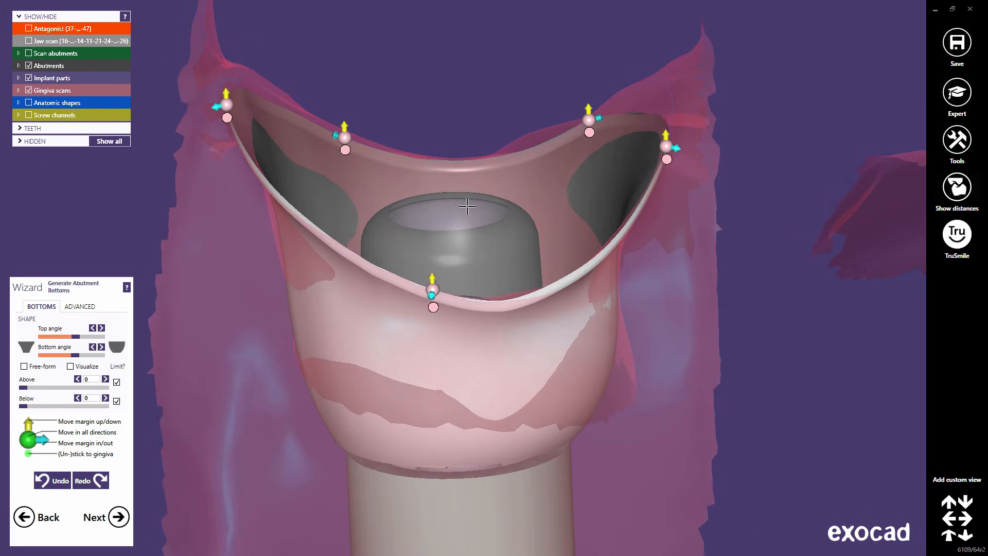
{"action": "right_click_drag", "start_coordinate": [470, 205], "coordinate": [535, 173]}
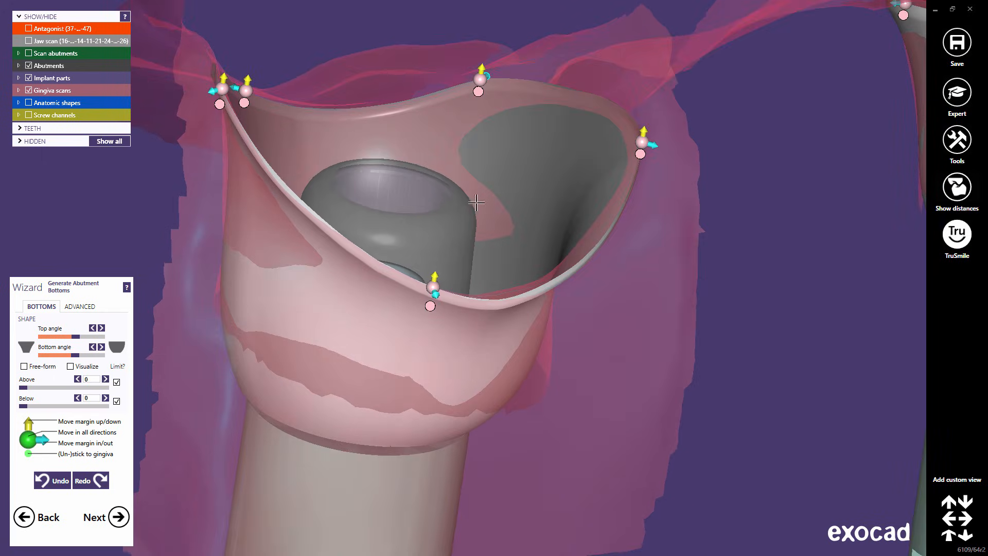
{"action": "middle_click_drag", "start_coordinate": [536, 175], "coordinate": [527, 271]}
{"action": "right_click_drag", "start_coordinate": [527, 271], "coordinate": [528, 275]}
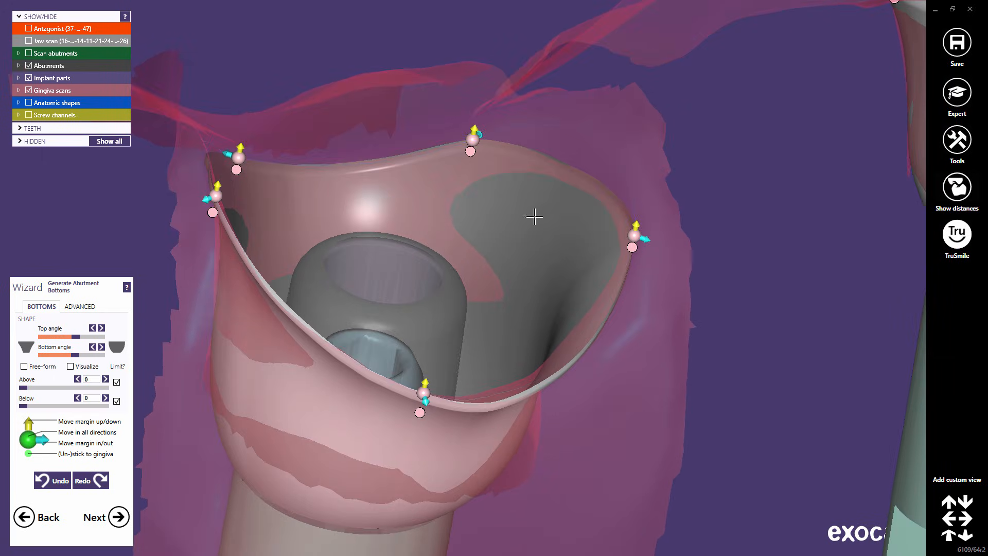
{"action": "scroll", "coordinate": [545, 194], "scroll_direction": "up", "scroll_amount": 3}
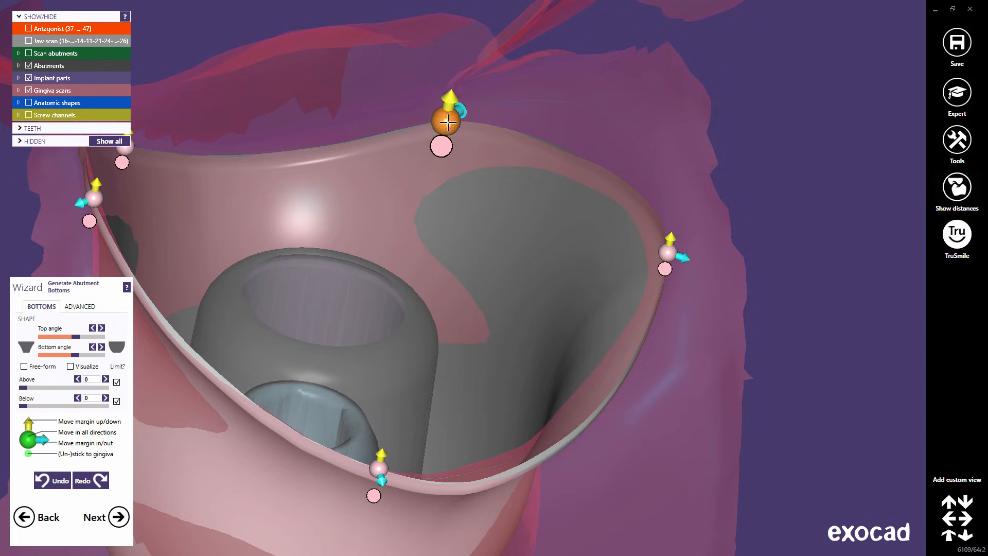
{"action": "mouse_move", "coordinate": [444, 129]}
{"action": "left_mouse_down"}
{"action": "mouse_move", "coordinate": [442, 165]}
{"action": "mouse_move", "coordinate": [439, 126]}
{"action": "left_mouse_up"}
{"action": "mouse_move", "coordinate": [667, 252]}
{"action": "left_mouse_down"}
{"action": "mouse_move", "coordinate": [608, 278]}
{"action": "mouse_move", "coordinate": [603, 264]}
{"action": "mouse_move", "coordinate": [633, 248]}
{"action": "mouse_move", "coordinate": [653, 254]}
{"action": "left_mouse_up"}
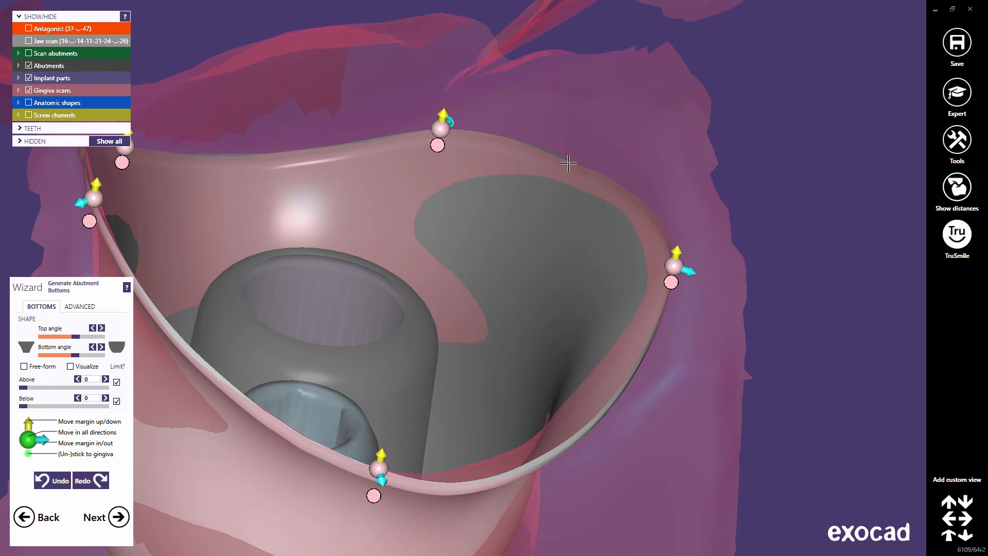
Add two margin points to the saddle-shaped abutment and reposition points on both sides to refine the margin outline.
{"action": "left_click_drag", "start_coordinate": [569, 160], "coordinate": [586, 107]}
{"action": "right_click_drag", "start_coordinate": [551, 319], "coordinate": [482, 316]}
{"action": "left_click", "coordinate": [433, 302]}
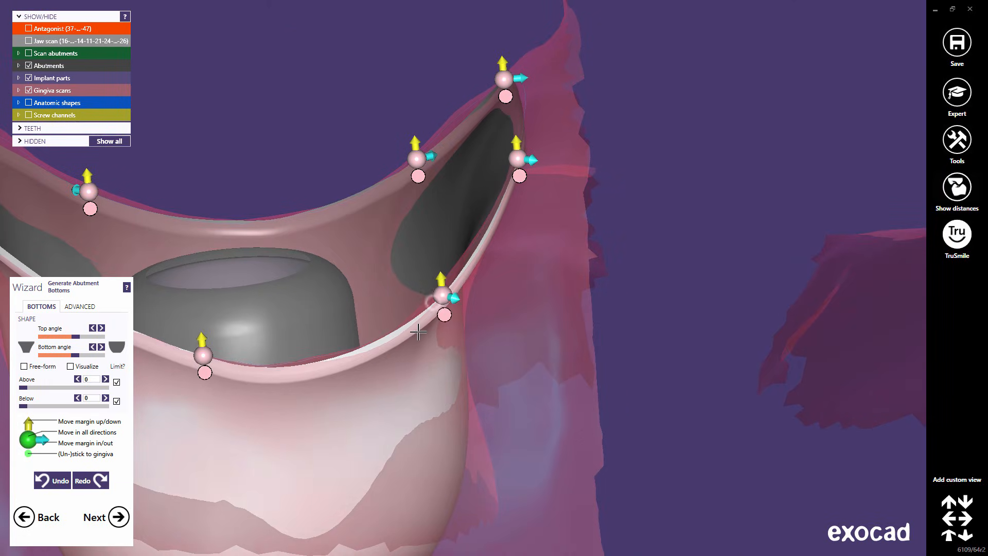
{"action": "scroll", "coordinate": [419, 332], "scroll_direction": "down", "scroll_amount": 5}
{"action": "right_click_drag", "start_coordinate": [439, 335], "coordinate": [436, 342]}
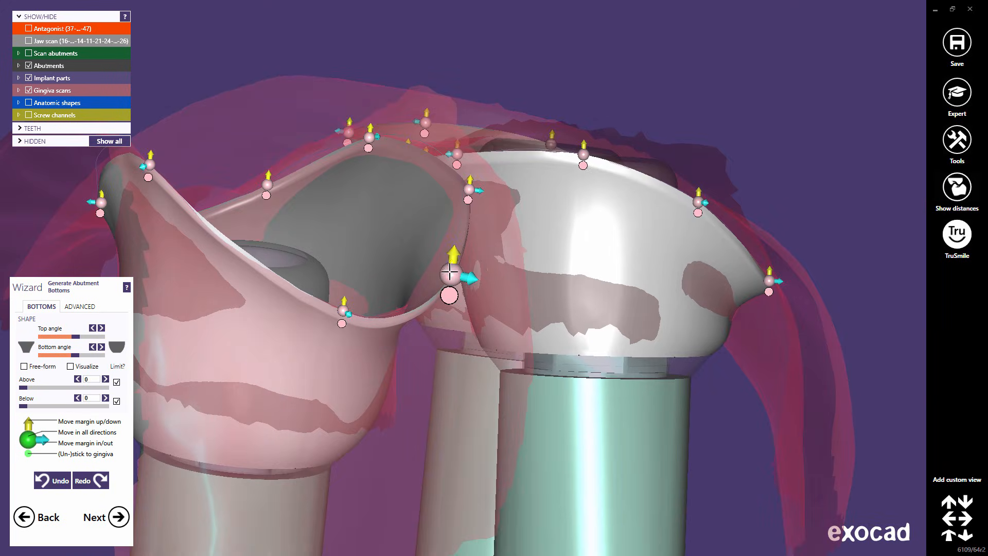
{"action": "left_click_drag", "start_coordinate": [449, 271], "coordinate": [422, 282]}
{"action": "right_click_drag", "start_coordinate": [407, 330], "coordinate": [324, 199]}
{"action": "mouse_move", "coordinate": [174, 142]}
{"action": "left_mouse_down"}
{"action": "mouse_move", "coordinate": [189, 164]}
{"action": "mouse_move", "coordinate": [186, 146]}
{"action": "mouse_move", "coordinate": [185, 156]}
{"action": "left_mouse_up"}
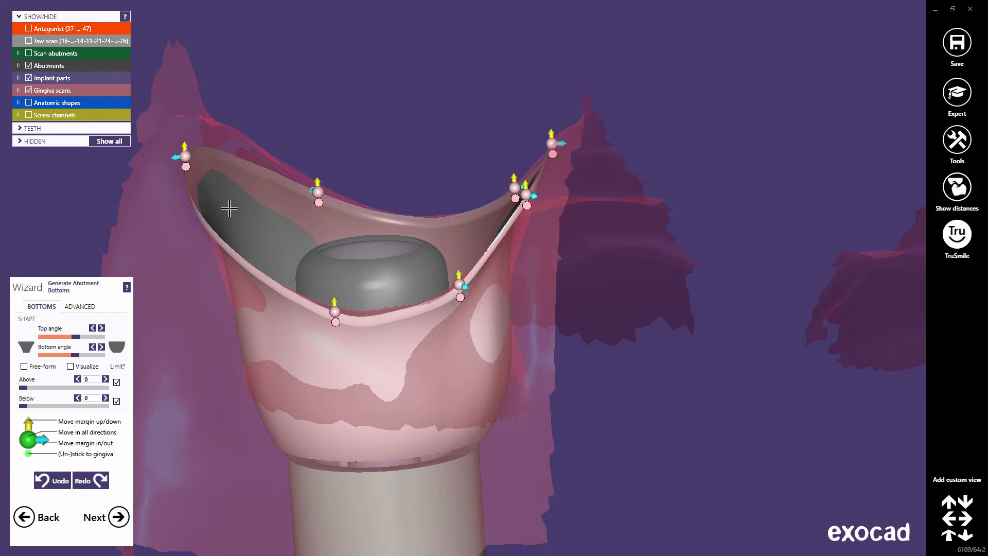
Unstick one side margin point from the gingiva, move it down below the gingiva edge, and stick it again.
{"action": "middle_click", "coordinate": [327, 233]}
{"action": "right_click_drag", "start_coordinate": [387, 249], "coordinate": [436, 261]}
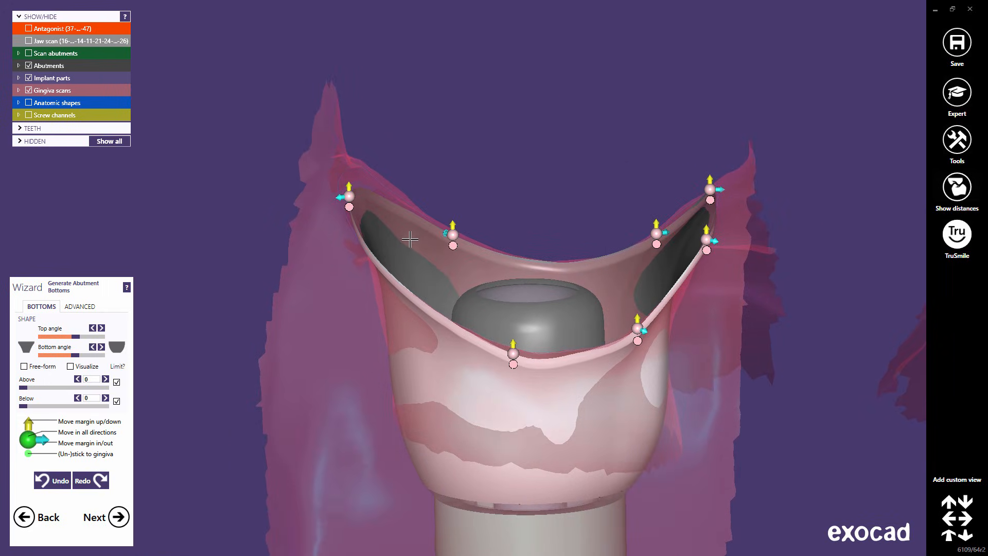
{"action": "left_click", "coordinate": [349, 213]}
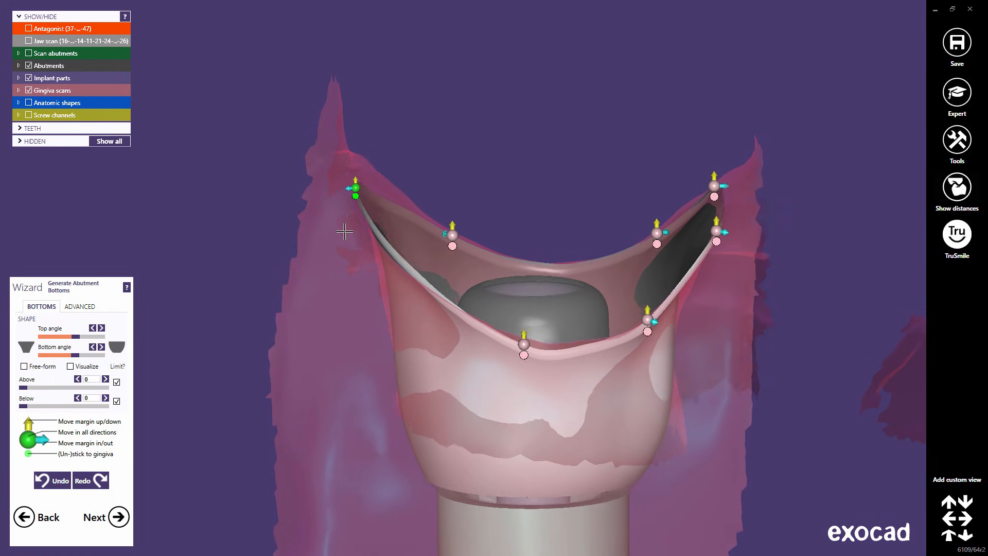
{"action": "scroll", "coordinate": [344, 229], "scroll_direction": "up", "scroll_amount": 3}
{"action": "left_click_drag", "start_coordinate": [362, 152], "coordinate": [371, 231]}
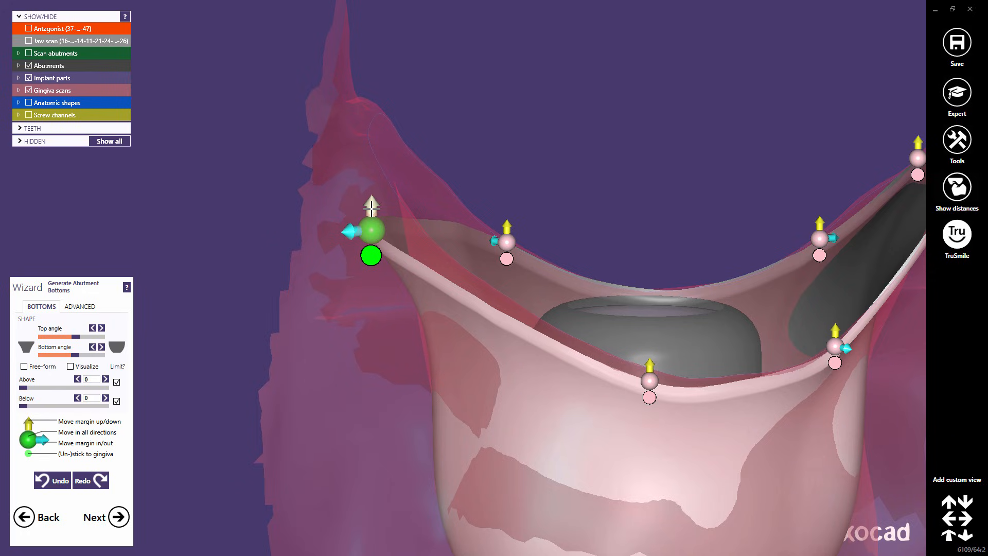
{"action": "left_click_drag", "start_coordinate": [371, 207], "coordinate": [373, 238]}
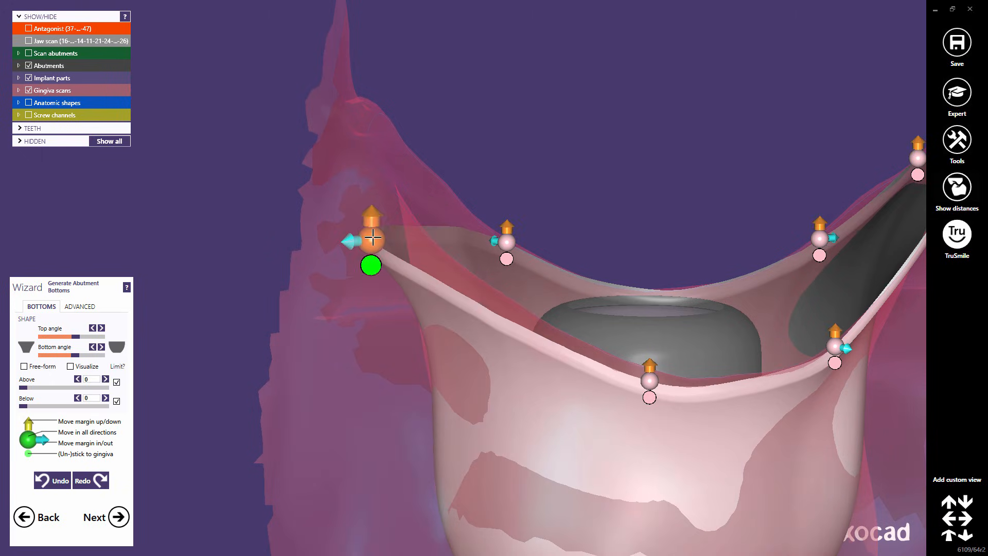
{"action": "left_click", "coordinate": [371, 264]}
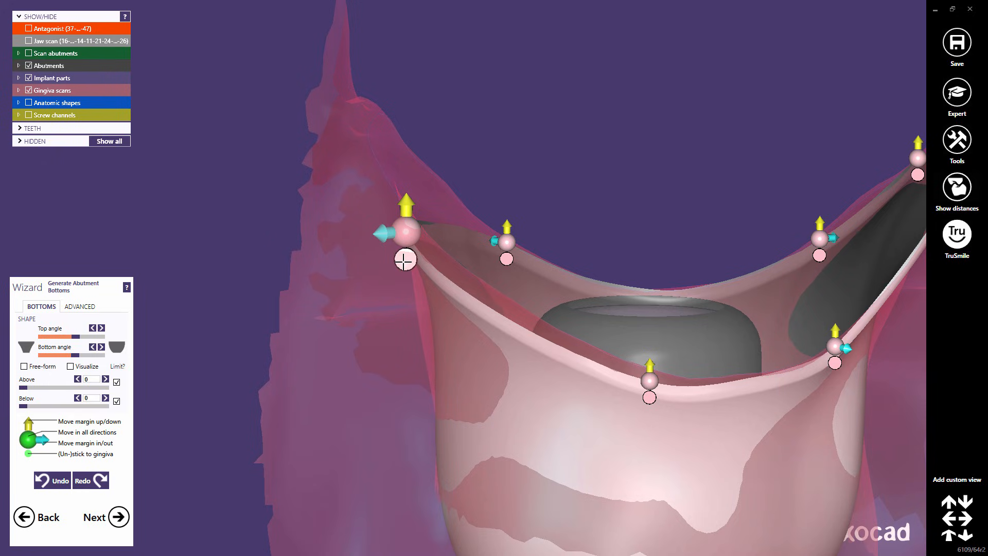
Unstick all margin points of this abutment from the gingiva, and add a point on the straightened margin section, lowering it toward the gingiva.
{"action": "left_click", "coordinate": [405, 260]}
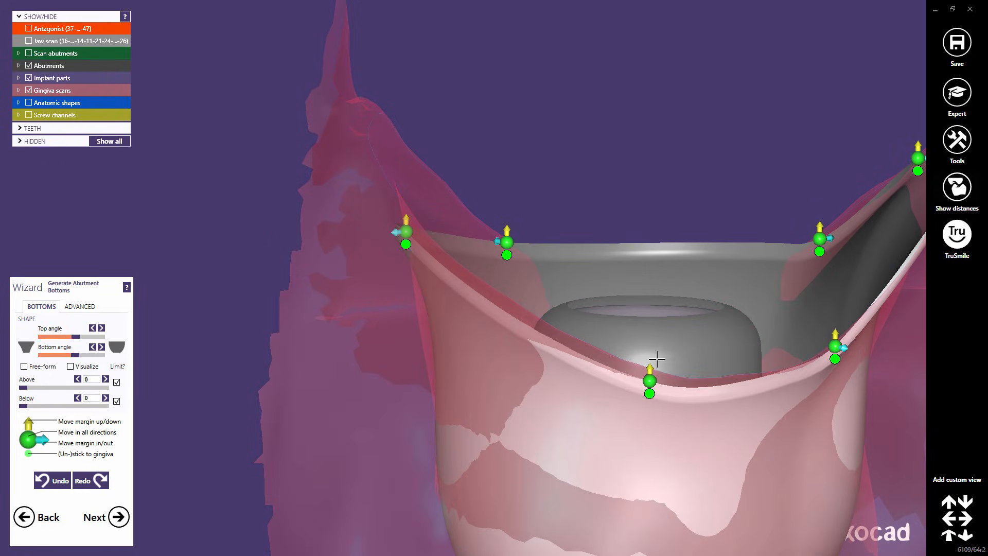
{"action": "middle_click_drag", "start_coordinate": [800, 380], "coordinate": [553, 276]}
{"action": "scroll", "coordinate": [512, 252], "scroll_direction": "down", "scroll_amount": 3}
{"action": "scroll", "coordinate": [509, 254], "scroll_direction": "down", "scroll_amount": 3}
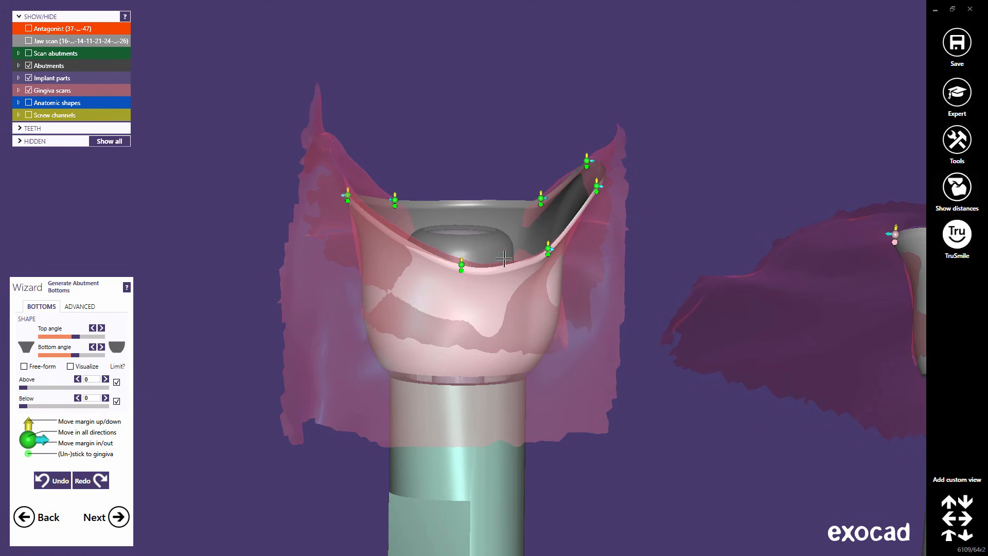
{"action": "right_click_drag", "start_coordinate": [485, 271], "coordinate": [454, 242]}
{"action": "left_click", "coordinate": [429, 241]}
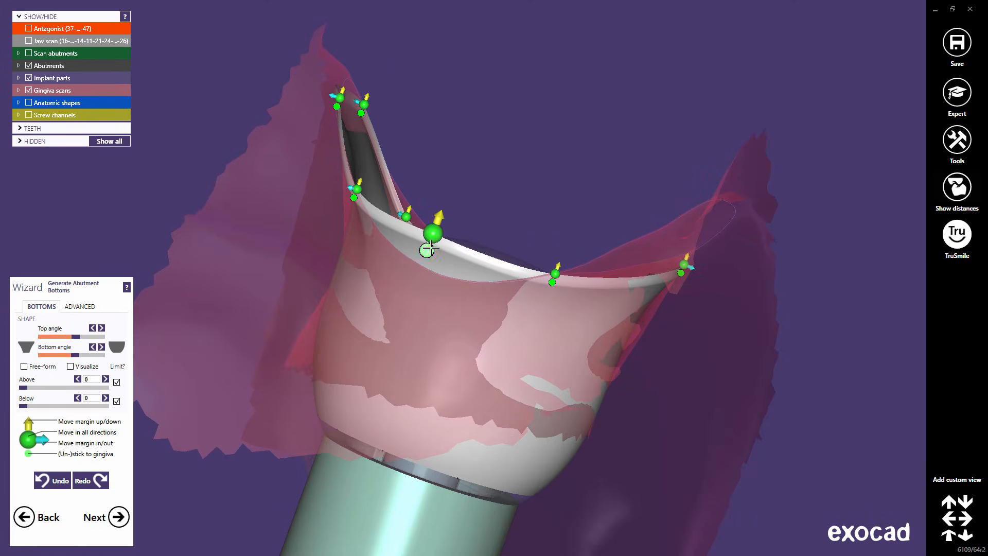
{"action": "left_click_drag", "start_coordinate": [427, 250], "coordinate": [412, 287]}
{"action": "mouse_move", "coordinate": [477, 306]}
{"action": "right_mouse_down"}
{"action": "mouse_move", "coordinate": [467, 307]}
{"action": "mouse_move", "coordinate": [468, 379]}
{"action": "mouse_move", "coordinate": [472, 306]}
{"action": "right_mouse_up"}
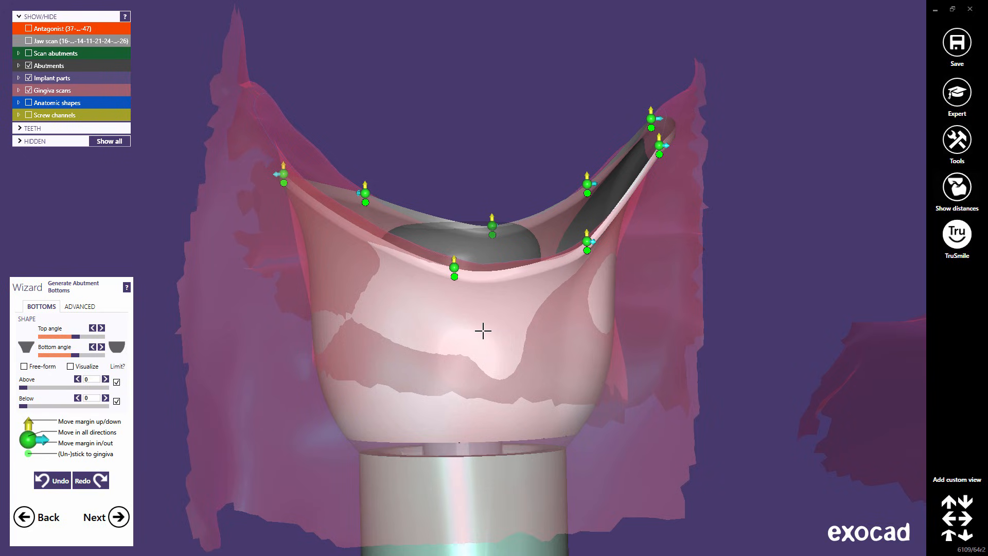
Lower the entire margin of the abutment as one below the gingiva edge, and stick all its points to the gingiva again.
{"action": "middle_click_drag", "start_coordinate": [482, 330], "coordinate": [492, 383]}
{"action": "right_click_drag", "start_coordinate": [492, 384], "coordinate": [492, 376]}
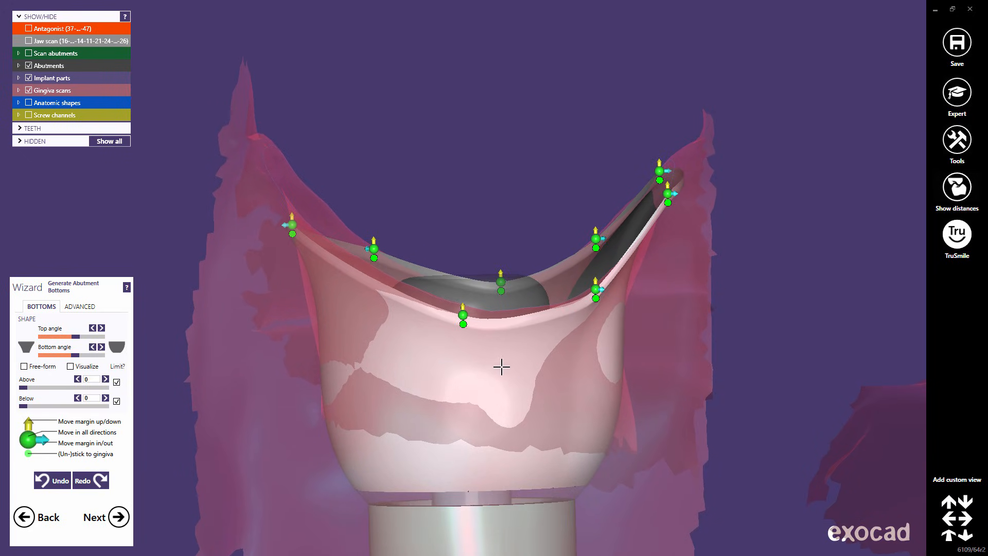
{"action": "left_click_drag", "start_coordinate": [594, 288], "coordinate": [592, 322], "text": "ctrl"}
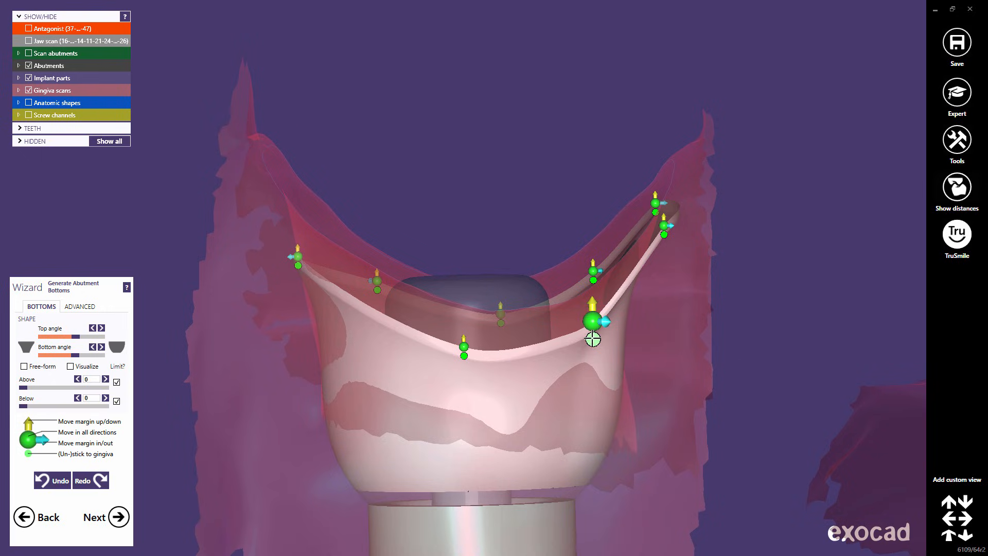
{"action": "left_click", "coordinate": [592, 339]}
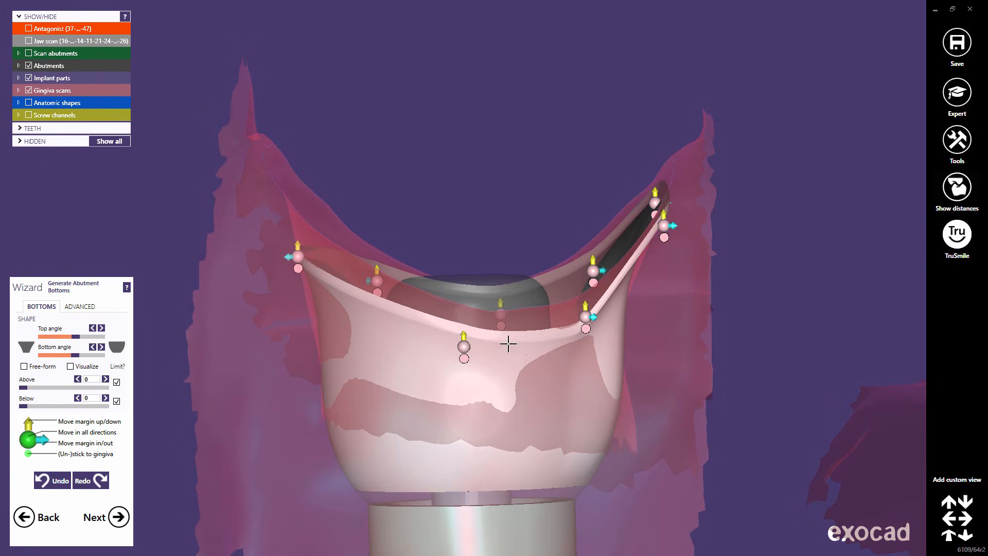
Fine-tune the side of the abutment's lowered margin by repositioning individual margin points.
{"action": "left_click_drag", "start_coordinate": [585, 316], "coordinate": [585, 316]}
{"action": "right_click_drag", "start_coordinate": [685, 275], "coordinate": [631, 284]}
{"action": "left_click_drag", "start_coordinate": [676, 218], "coordinate": [693, 248]}
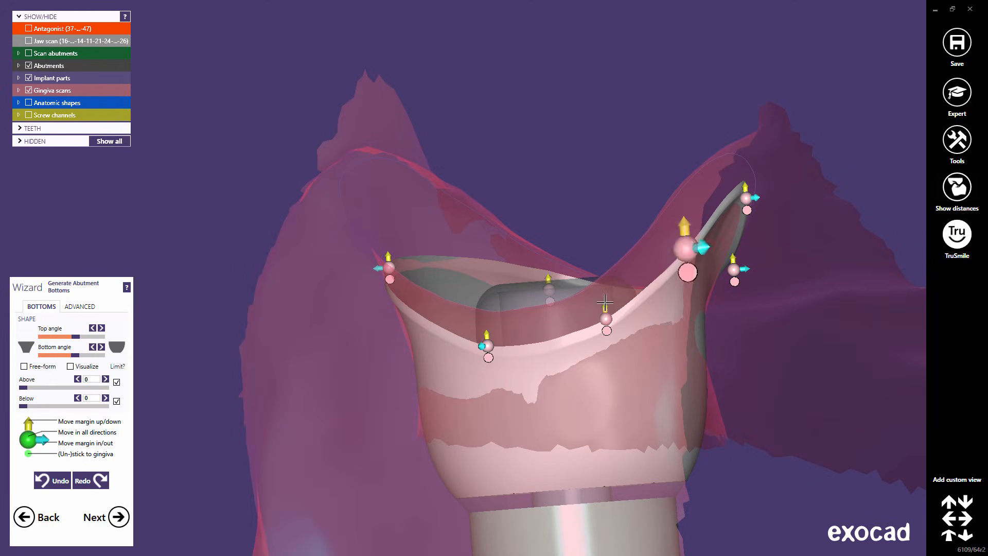
Fine-tune the remaining sides of the abutment's margin around its circumference by repositioning individual margin points against the gingiva.
{"action": "right_click_drag", "start_coordinate": [692, 252], "coordinate": [545, 296]}
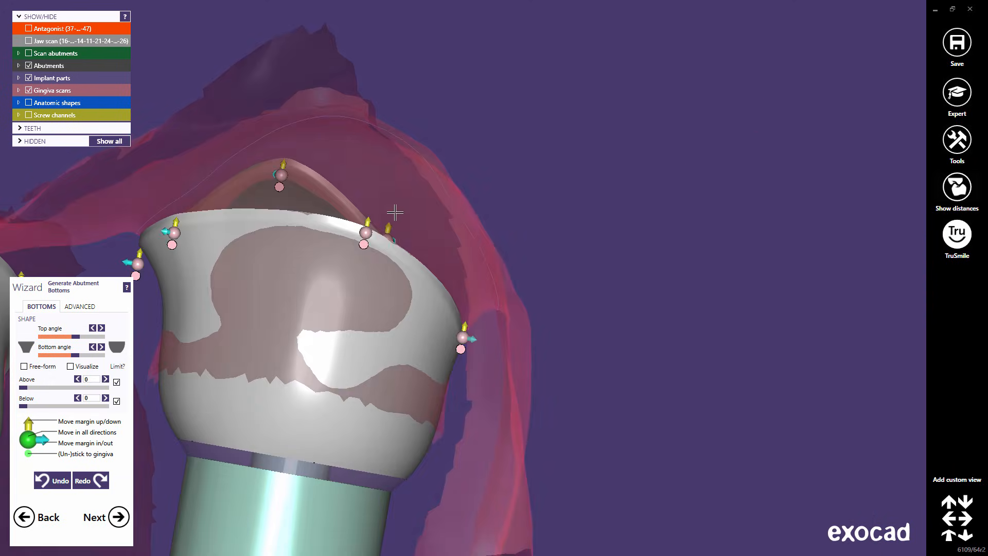
{"action": "left_click_drag", "start_coordinate": [366, 228], "coordinate": [351, 181]}
{"action": "right_click_drag", "start_coordinate": [278, 211], "coordinate": [229, 234]}
{"action": "left_click_drag", "start_coordinate": [226, 239], "coordinate": [223, 228]}
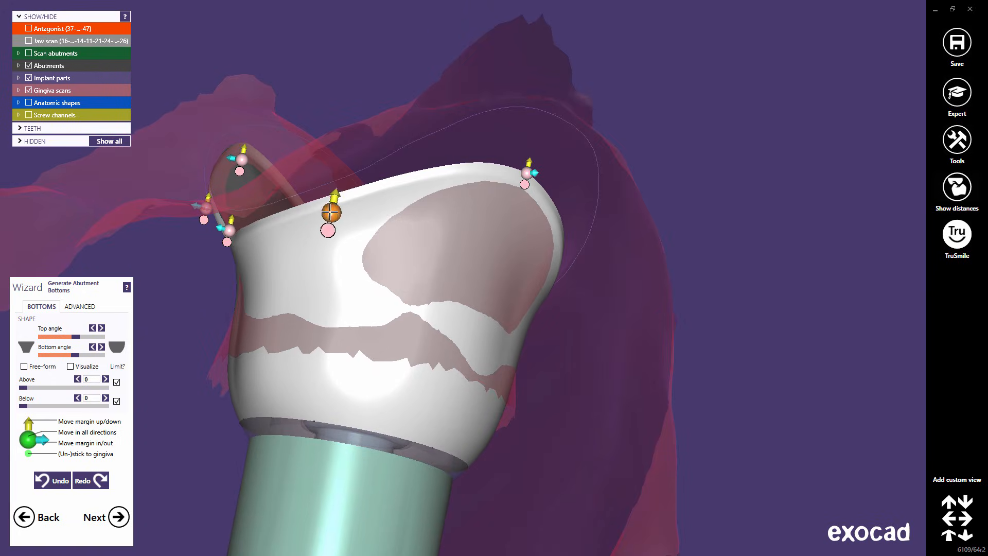
{"action": "left_click_drag", "start_coordinate": [332, 212], "coordinate": [340, 204]}
{"action": "middle_click", "coordinate": [288, 234]}
{"action": "right_click_drag", "start_coordinate": [288, 234], "coordinate": [293, 212]}
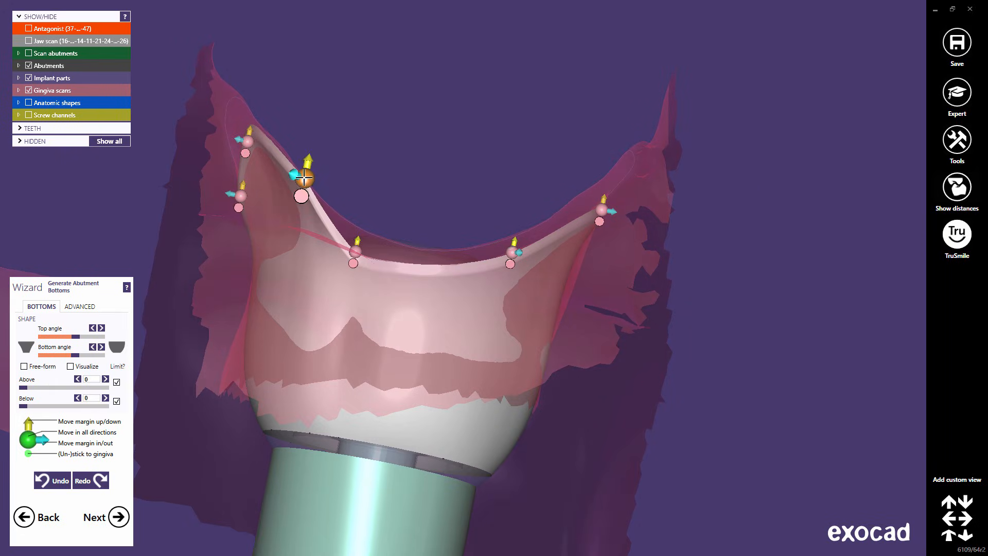
Lower the abutment's margin slightly with its points unstuck, stick them to the gingiva again, and lower one side margin point.
{"action": "right_click_drag", "start_coordinate": [303, 177], "coordinate": [246, 244]}
{"action": "left_click_drag", "start_coordinate": [246, 244], "coordinate": [249, 270]}
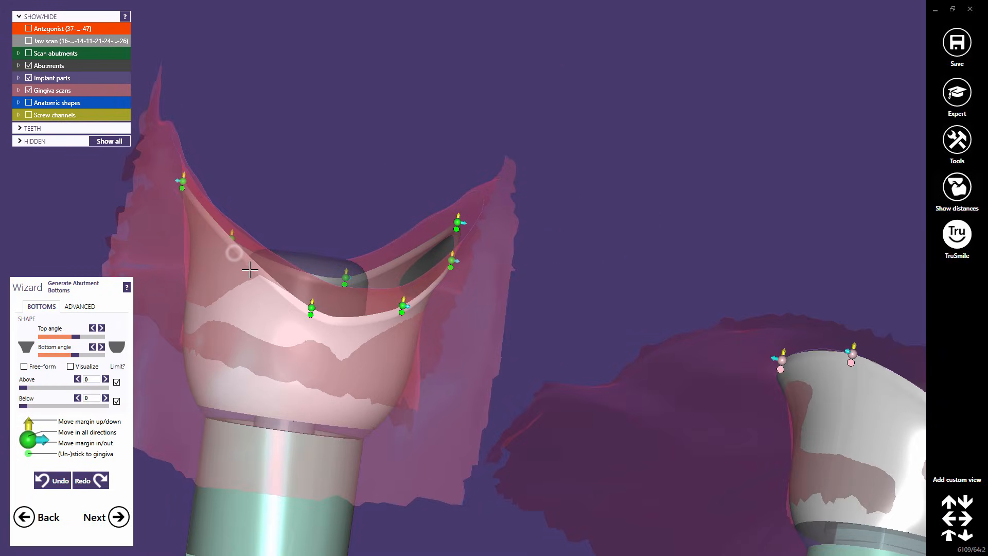
{"action": "left_click_drag", "start_coordinate": [309, 321], "coordinate": [309, 324]}
{"action": "right_click_drag", "start_coordinate": [308, 324], "coordinate": [230, 271]}
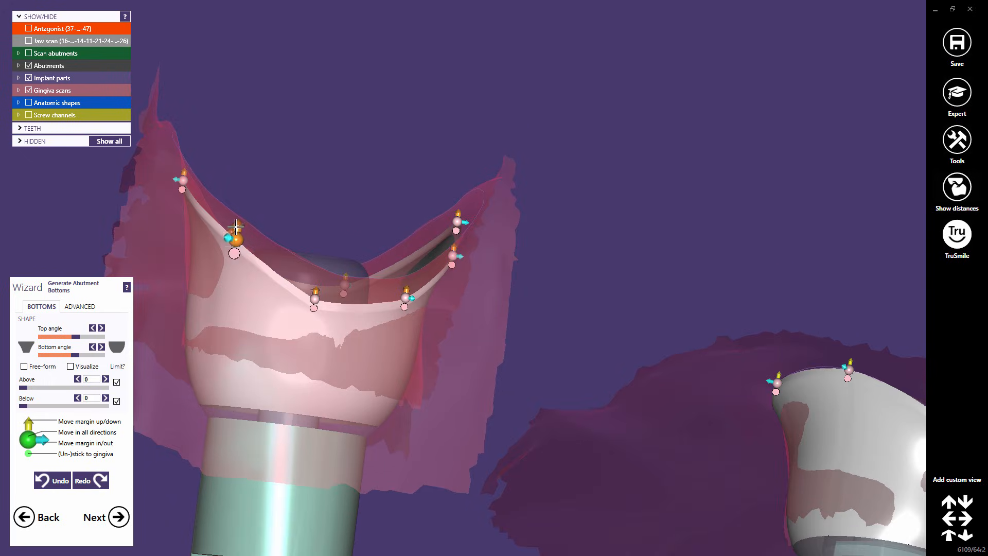
{"action": "left_click_drag", "start_coordinate": [234, 238], "coordinate": [237, 257]}
Unstick all margin points of this abutment from the gingiva and move the entire margin slightly outward as one.
{"action": "middle_click_drag", "start_coordinate": [273, 291], "coordinate": [389, 261]}
{"action": "scroll", "coordinate": [381, 267], "scroll_direction": "down", "scroll_amount": 4}
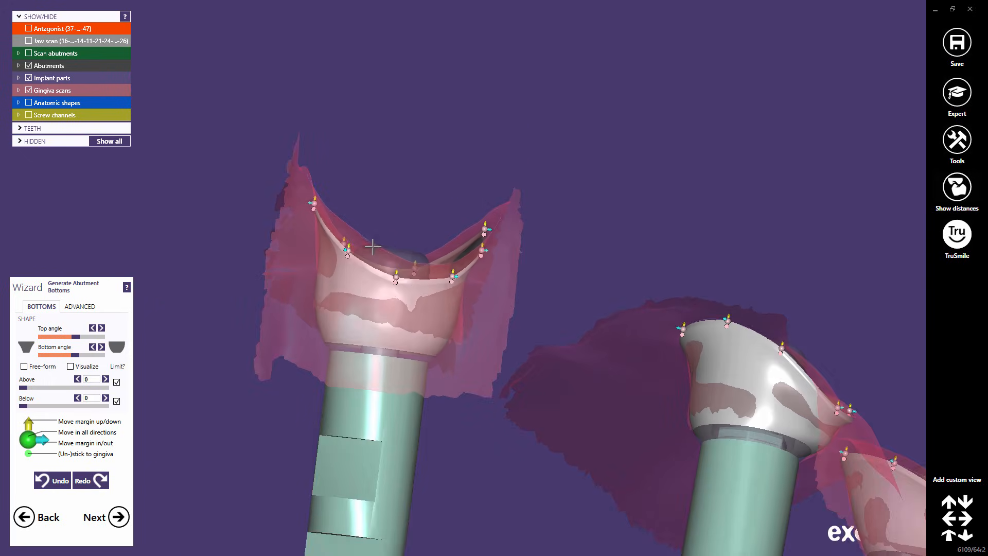
{"action": "right_click_drag", "start_coordinate": [381, 281], "coordinate": [358, 248]}
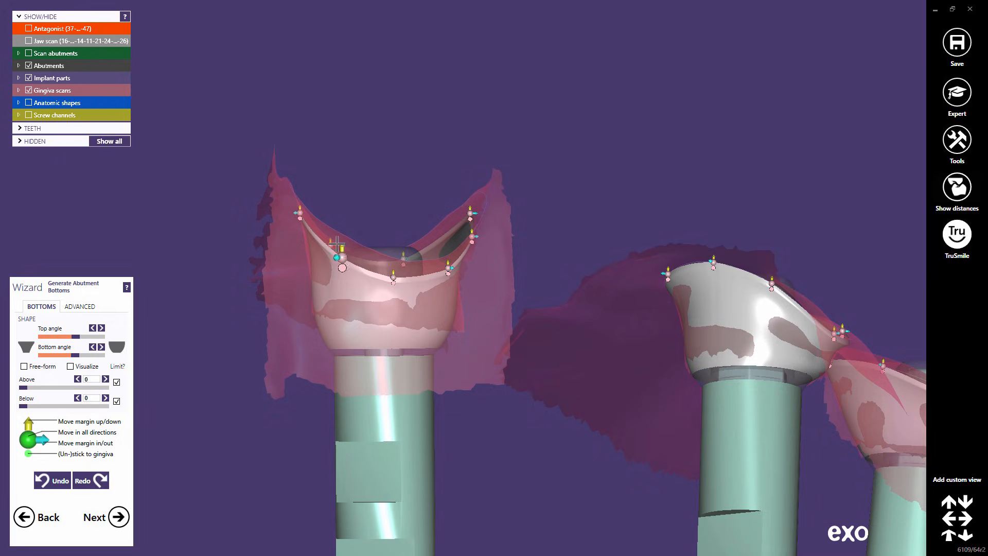
{"action": "scroll", "coordinate": [304, 231], "scroll_direction": "up", "scroll_amount": 3}
{"action": "left_click", "coordinate": [300, 220]}
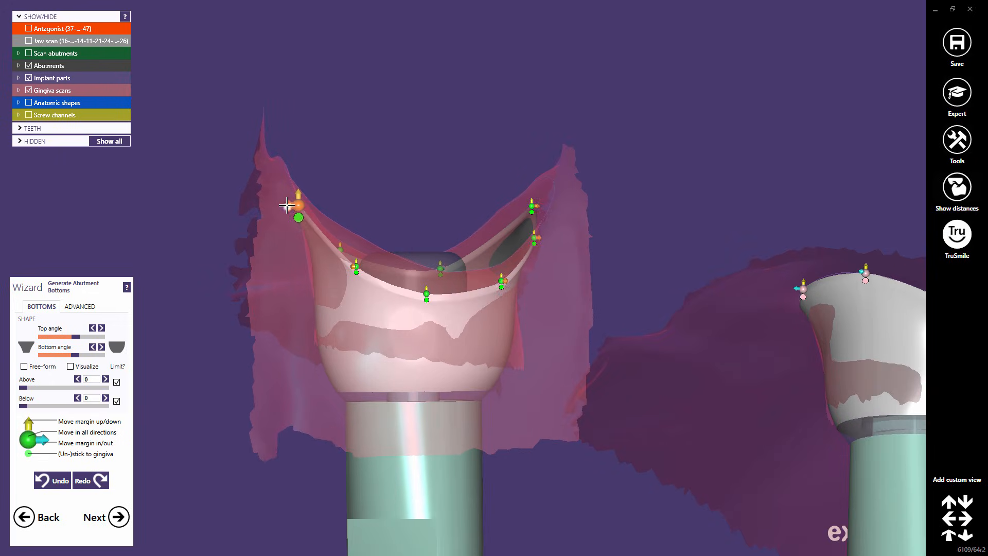
{"action": "left_click_drag", "start_coordinate": [288, 206], "coordinate": [282, 205]}
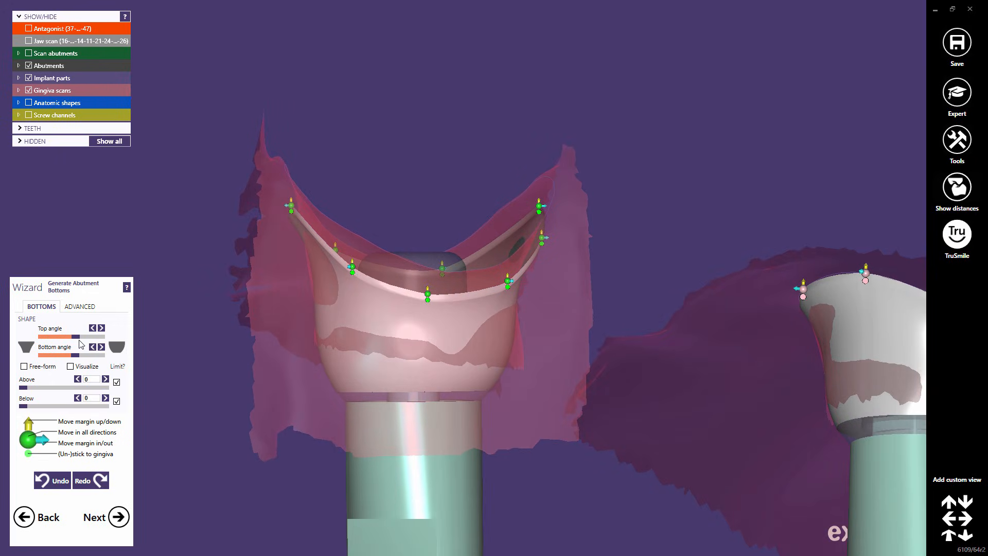
Disable the Above and Below limits for the abutment bottoms and increase their top angle to nearly the maximum.
{"action": "left_click_drag", "start_coordinate": [79, 340], "coordinate": [94, 339]}
{"action": "left_click", "coordinate": [117, 382]}
{"action": "left_click", "coordinate": [116, 401]}
{"action": "left_click_drag", "start_coordinate": [92, 337], "coordinate": [101, 336]}
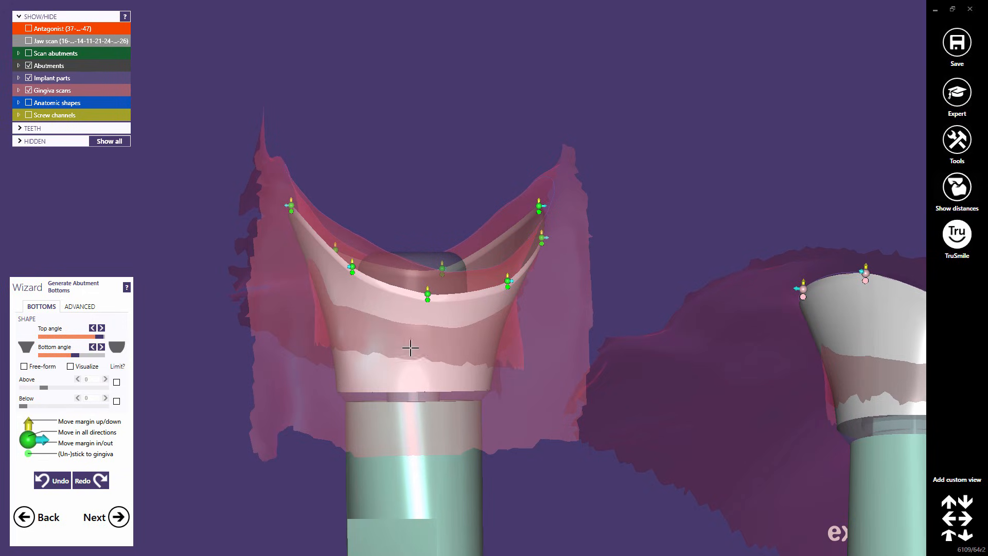
Open the advanced abutment bottom settings with the profile borders and the options for moving all margins.
{"action": "scroll", "coordinate": [433, 334], "scroll_direction": "down", "scroll_amount": 5}
{"action": "right_click_drag", "start_coordinate": [502, 346], "coordinate": [557, 343]}
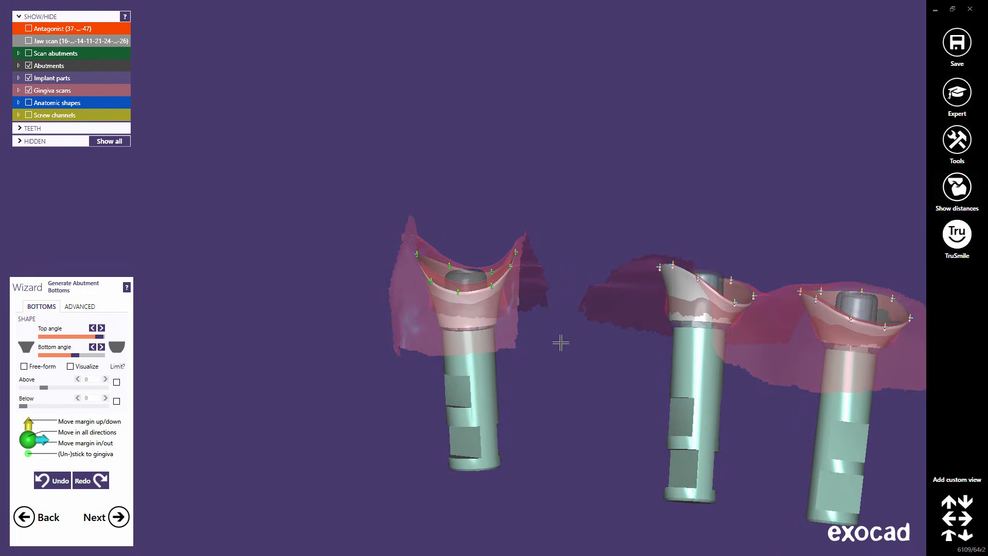
{"action": "middle_click_drag", "start_coordinate": [558, 343], "coordinate": [444, 281]}
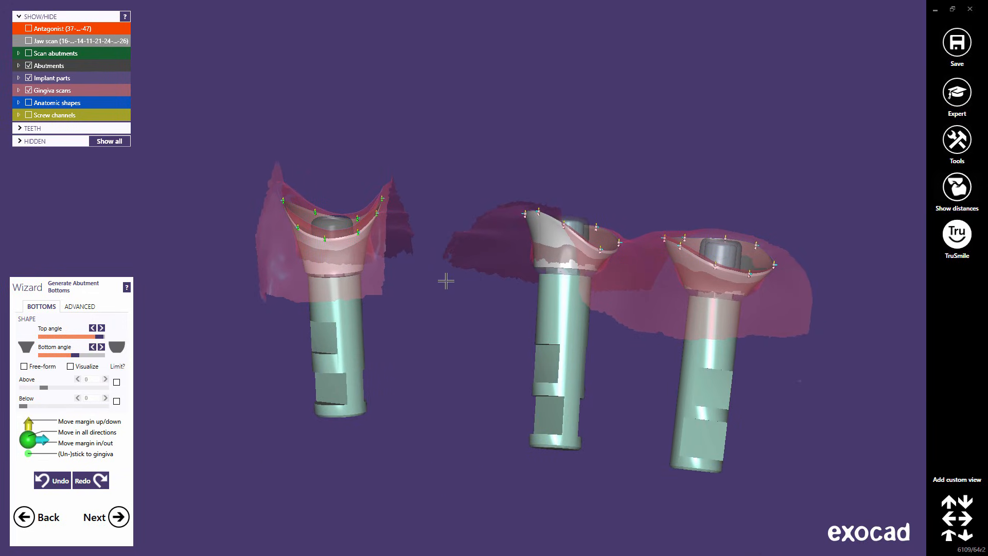
{"action": "left_click", "coordinate": [80, 307]}
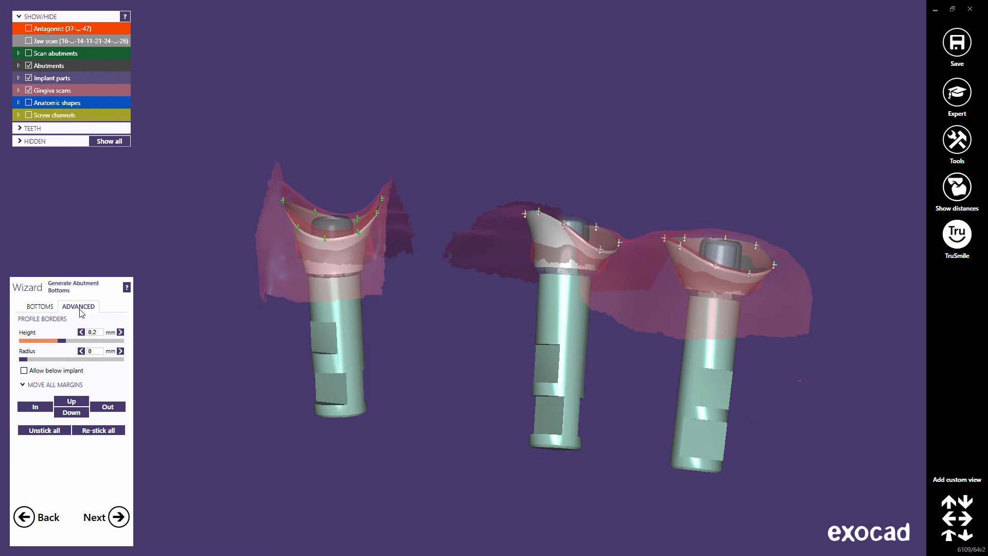
{"action": "scroll", "coordinate": [310, 234], "scroll_direction": "up", "scroll_amount": 10}
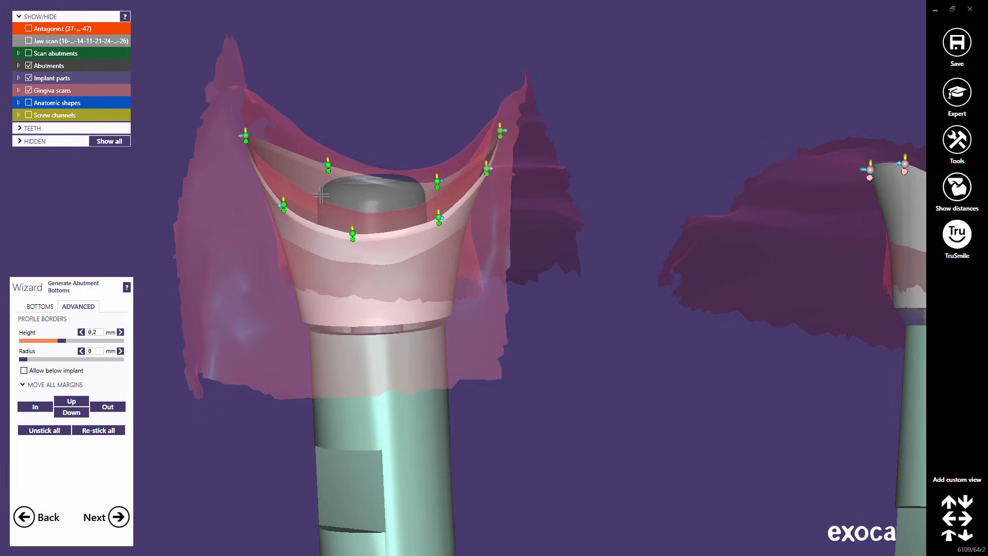
Try other profile border height and radius values, and return them to 0.2 mm and 0 mm.
{"action": "scroll", "coordinate": [317, 182], "scroll_direction": "up", "scroll_amount": 2}
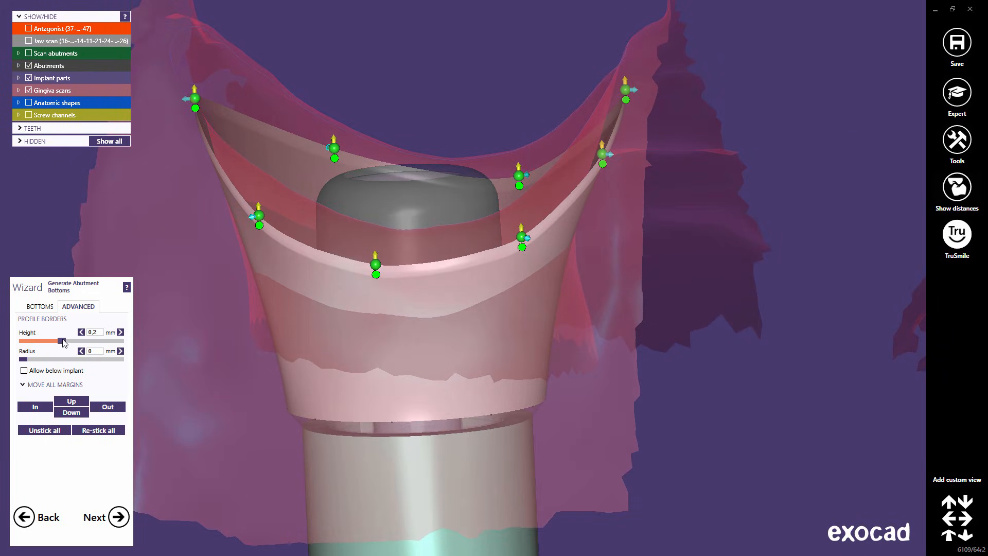
{"action": "left_click_drag", "start_coordinate": [63, 340], "coordinate": [3, 345]}
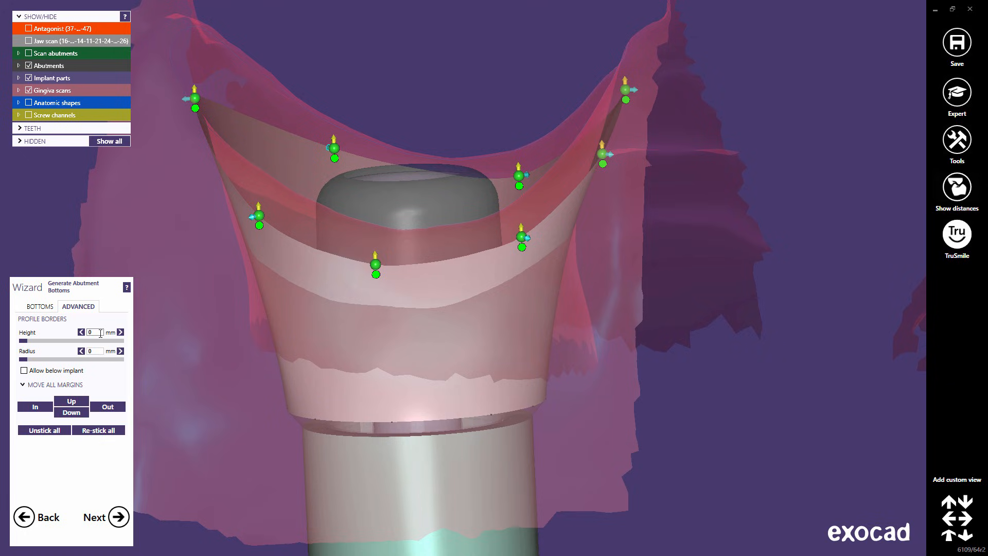
{"action": "double_click", "coordinate": [98, 334]}
{"action": "type", "text": "0,2"}
{"action": "key", "text": "Return"}
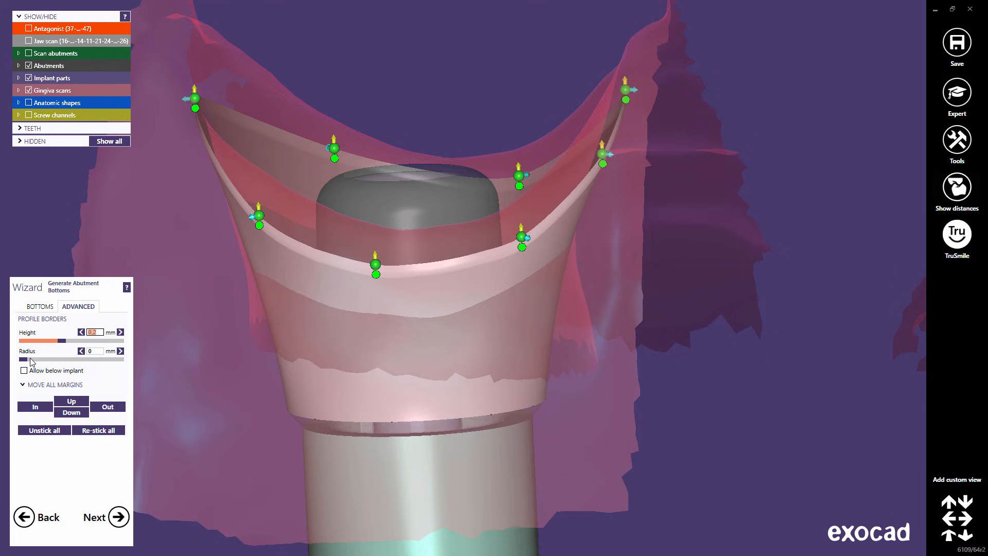
{"action": "mouse_move", "coordinate": [30, 359]}
{"action": "left_mouse_down"}
{"action": "mouse_move", "coordinate": [66, 363]}
{"action": "mouse_move", "coordinate": [18, 367]}
{"action": "left_mouse_up"}
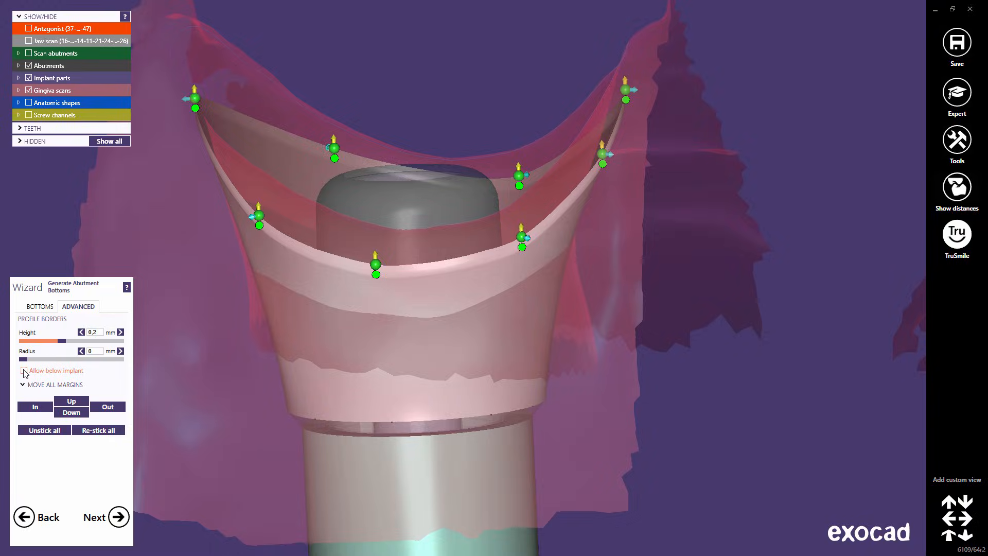
Allow the emergence profile below the implant and pull the abutment's front margin point down past the implant shoulder.
{"action": "left_click", "coordinate": [24, 371]}
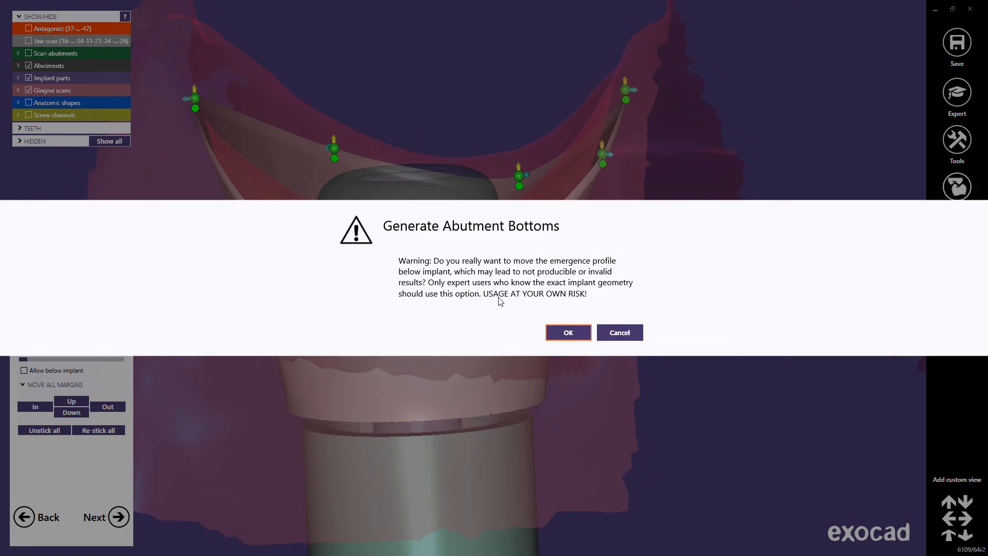
{"action": "left_click", "coordinate": [566, 333]}
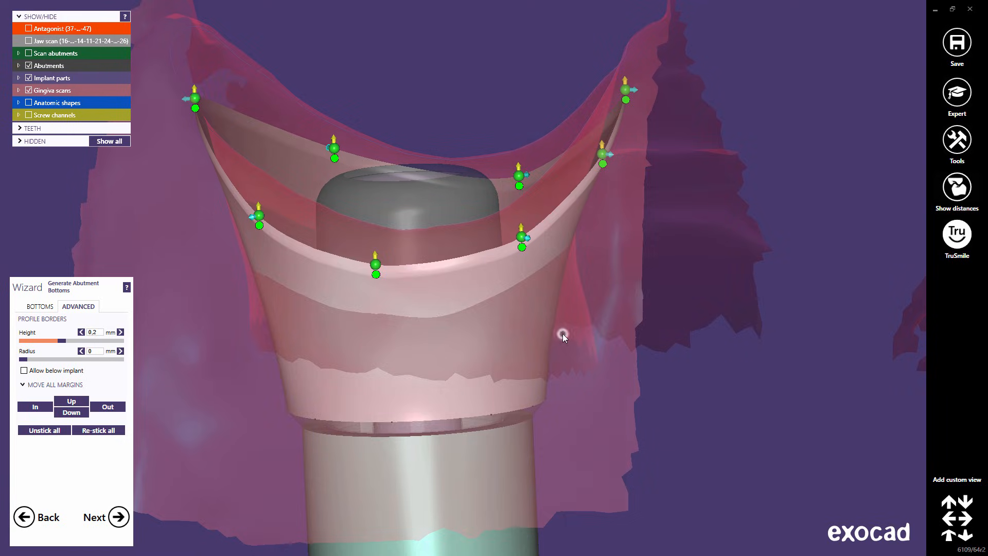
{"action": "right_click_drag", "start_coordinate": [454, 346], "coordinate": [454, 347]}
{"action": "left_click_drag", "start_coordinate": [430, 273], "coordinate": [378, 511]}
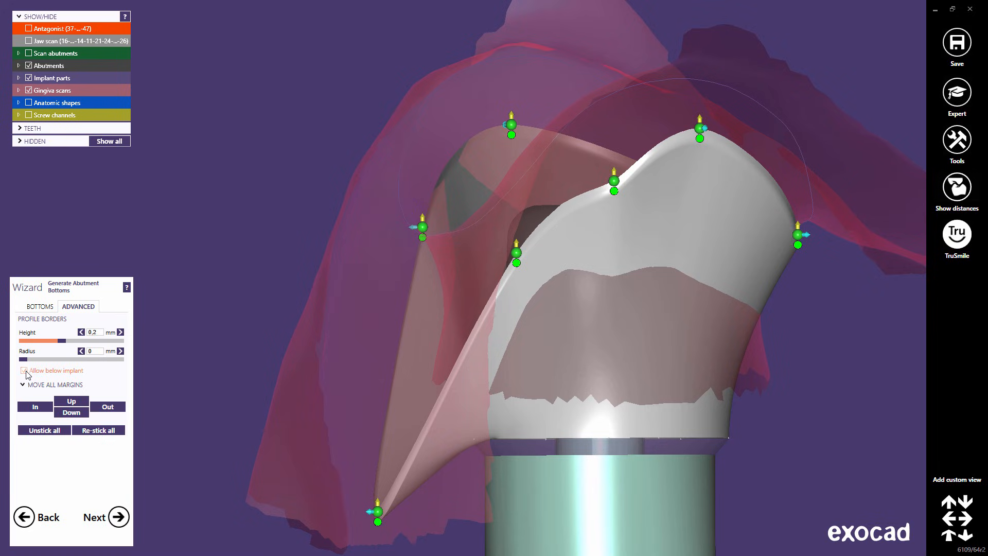
Disallow positions below the implant and move the front margin point back up to the abutment's upper edge.
{"action": "left_click", "coordinate": [24, 371]}
{"action": "left_click_drag", "start_coordinate": [375, 438], "coordinate": [434, 301]}
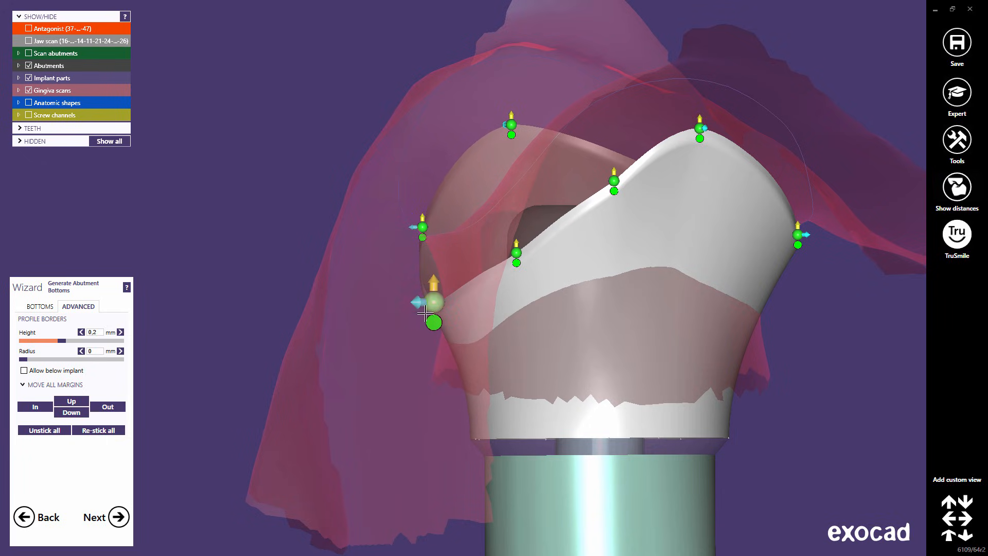
{"action": "middle_click", "coordinate": [426, 319]}
{"action": "right_click_drag", "start_coordinate": [427, 319], "coordinate": [436, 319]}
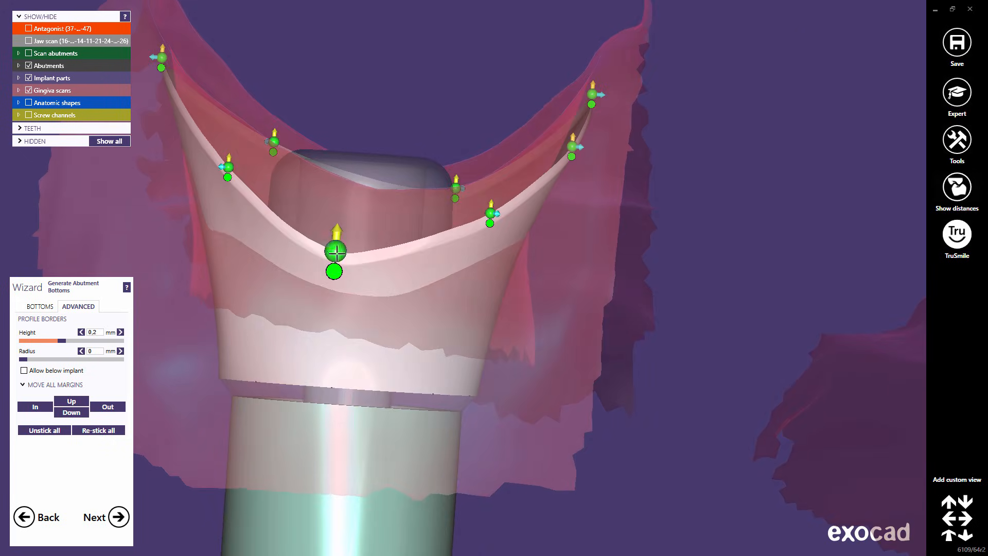
{"action": "left_click_drag", "start_coordinate": [335, 250], "coordinate": [346, 233]}
Shift all margins down by one increment and back up again.
{"action": "right_click_drag", "start_coordinate": [354, 258], "coordinate": [404, 353]}
{"action": "scroll", "coordinate": [350, 256], "scroll_direction": "down", "scroll_amount": 3}
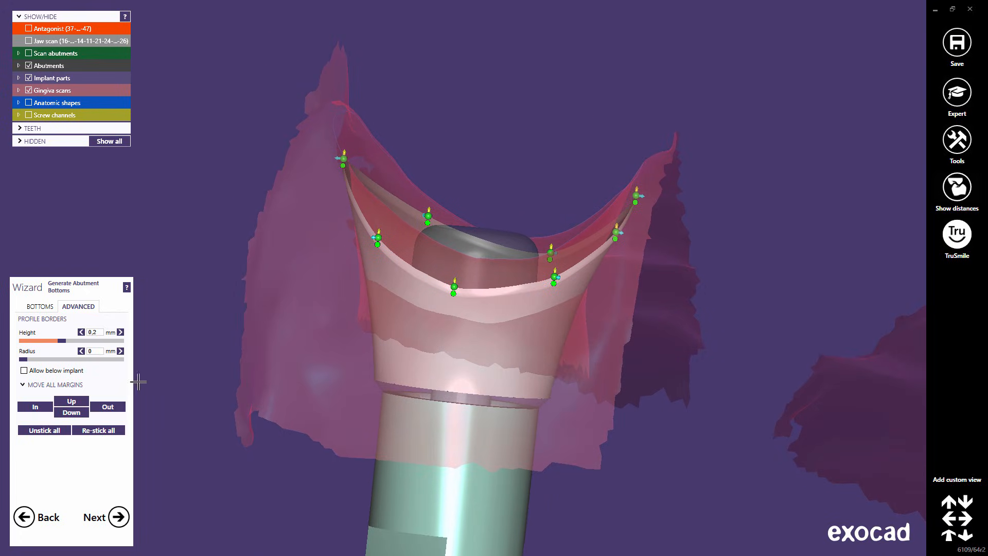
{"action": "left_click", "coordinate": [77, 412]}
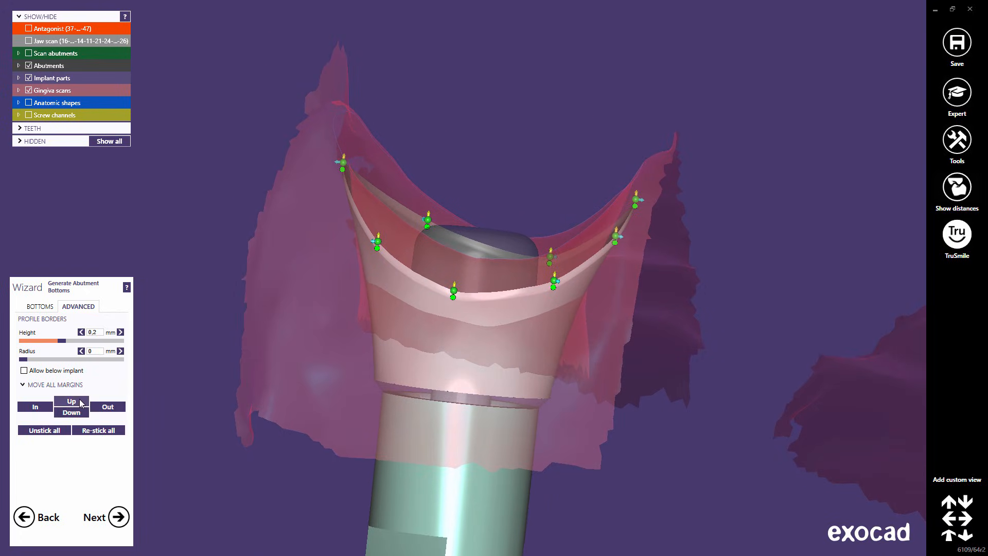
{"action": "left_click", "coordinate": [77, 402]}
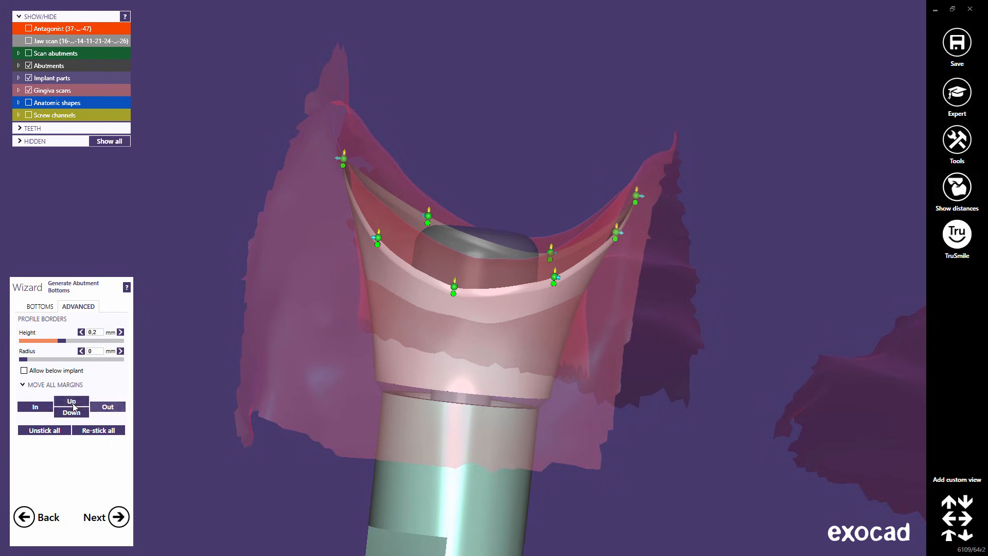
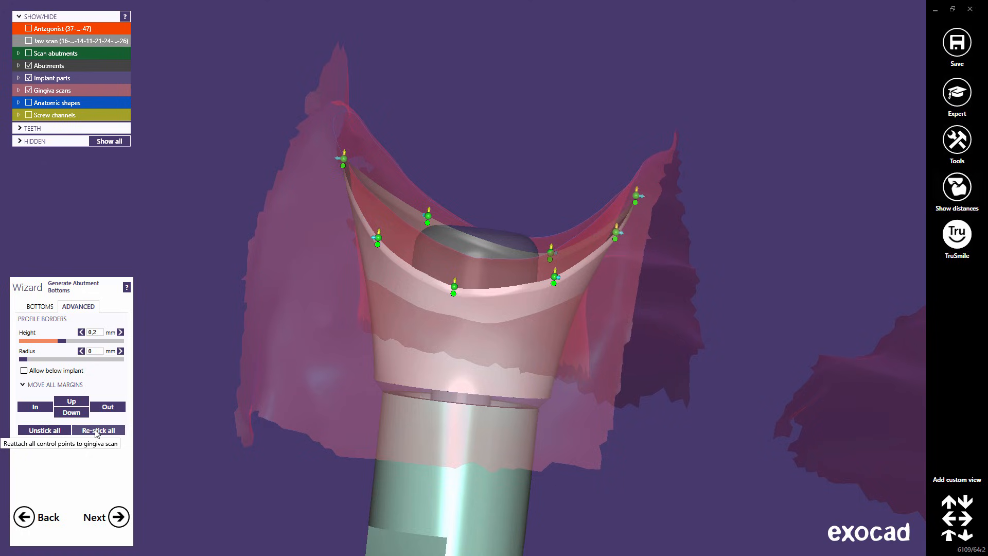
Accept the abutment bottoms, continue to Free-Forming, and show the distances on the anatomic shapes.
{"action": "left_click", "coordinate": [120, 516]}
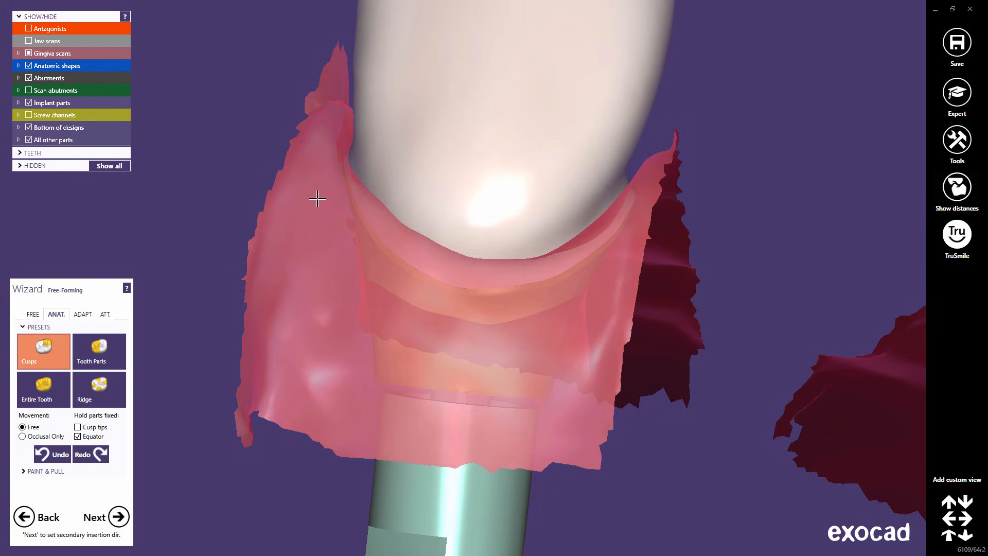
{"action": "scroll", "coordinate": [318, 198], "scroll_direction": "down", "scroll_amount": 5}
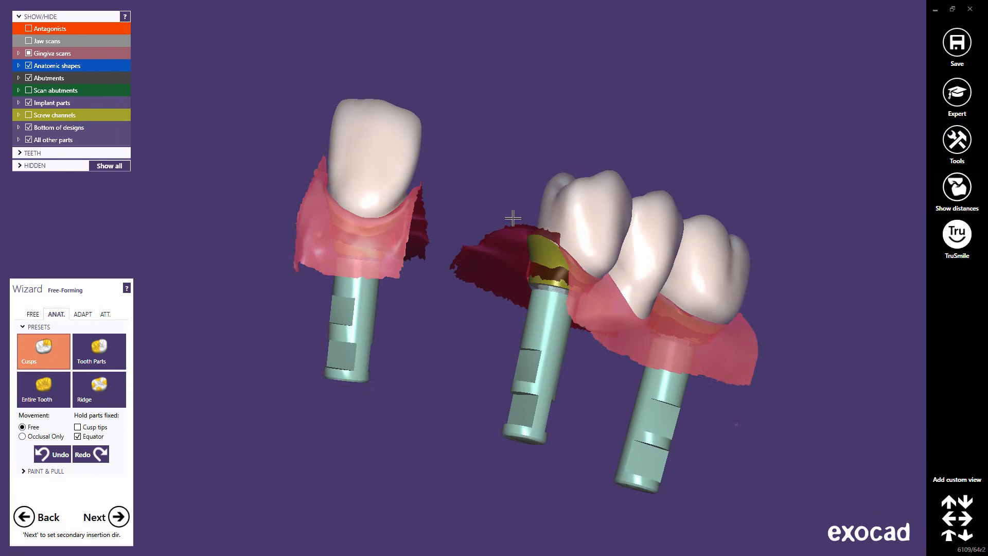
{"action": "right_click_drag", "start_coordinate": [513, 218], "coordinate": [512, 220]}
{"action": "middle_click_drag", "start_coordinate": [512, 221], "coordinate": [456, 317]}
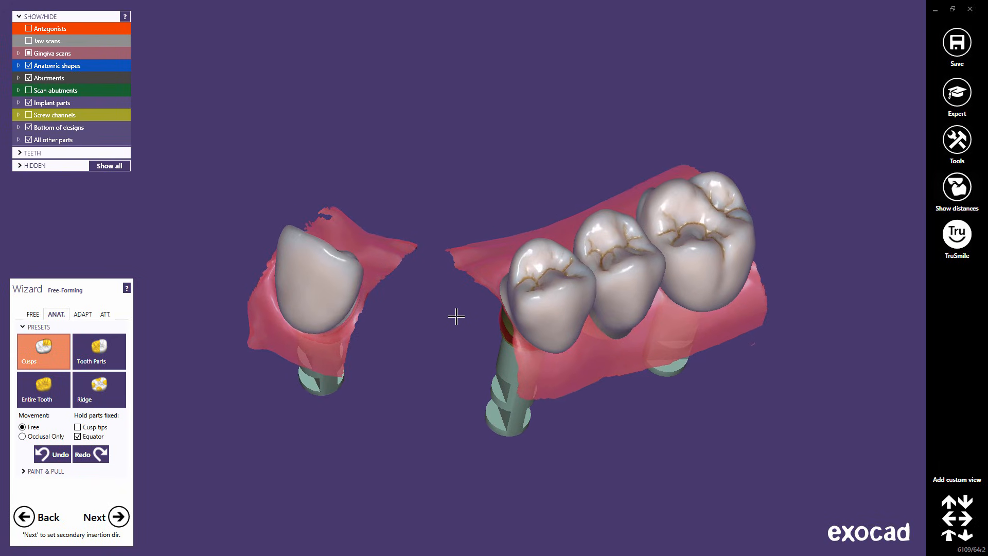
{"action": "left_click", "coordinate": [959, 190]}
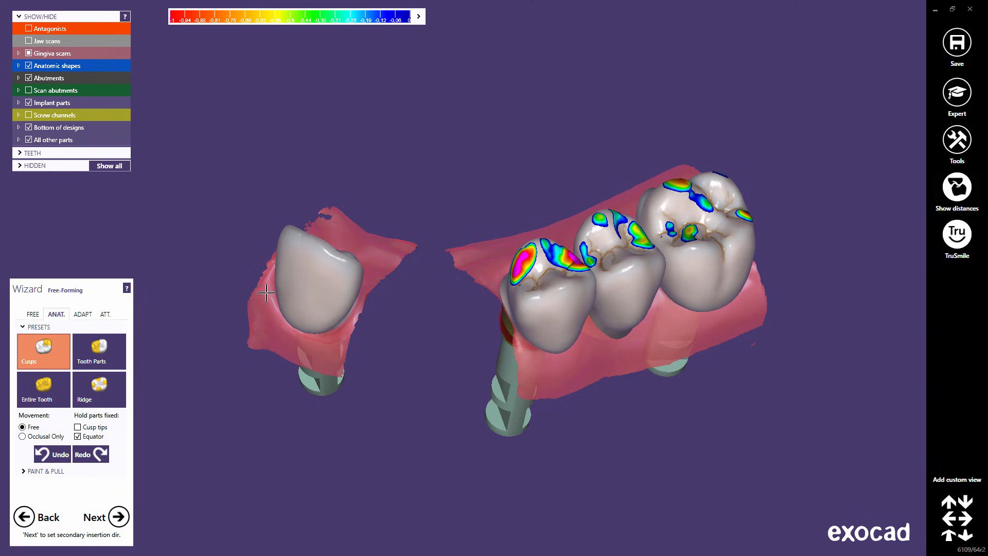
Adapt the pontic to the gingiva at 0 mm distance and cut the occlusal intersections at 0.1 mm distance.
{"action": "left_click", "coordinate": [82, 314]}
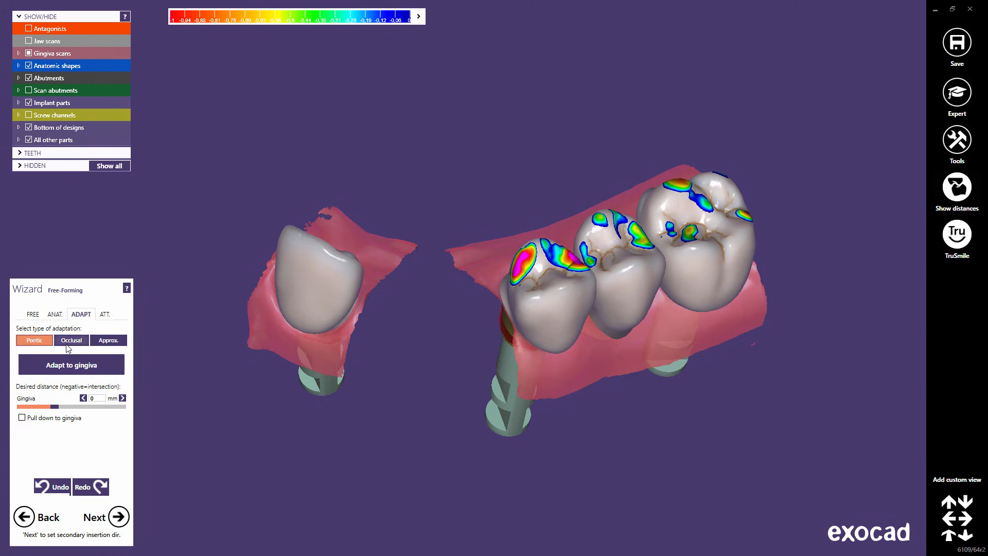
{"action": "left_click", "coordinate": [65, 363]}
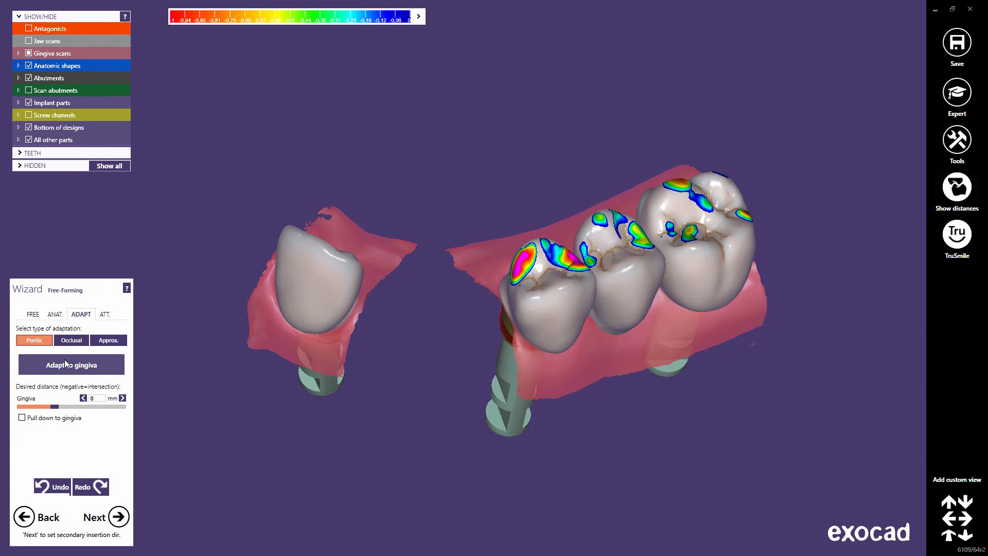
{"action": "left_click", "coordinate": [71, 342]}
{"action": "left_click", "coordinate": [72, 356]}
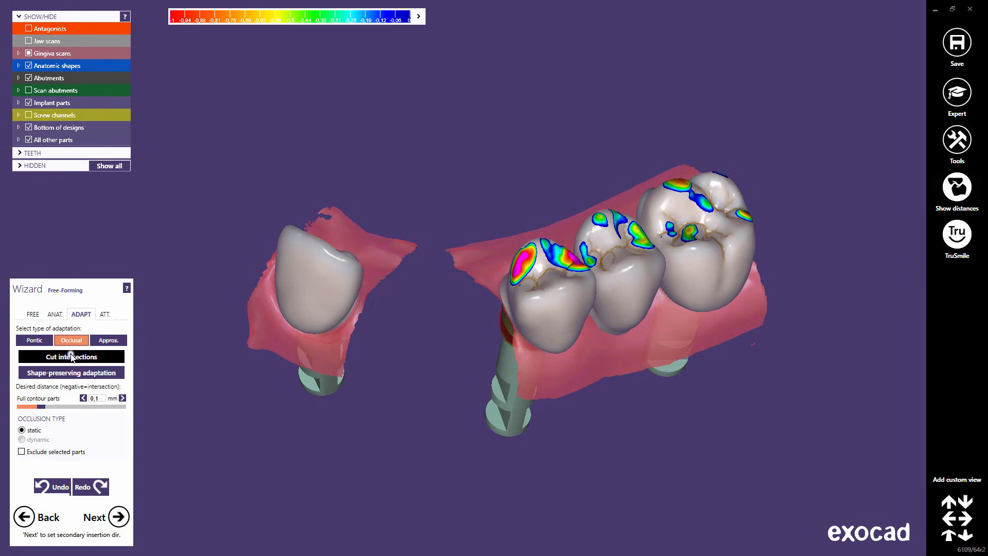
Cut the approximal intersections at 0 mm distance to the adjacent teeth and continue to the secondary insertion direction.
{"action": "left_click", "coordinate": [108, 341]}
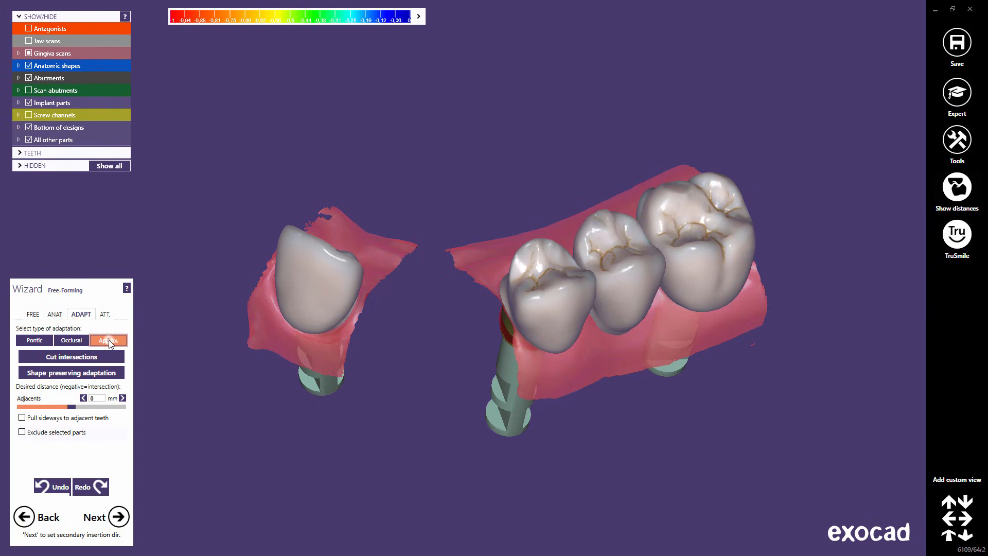
{"action": "left_click", "coordinate": [77, 358]}
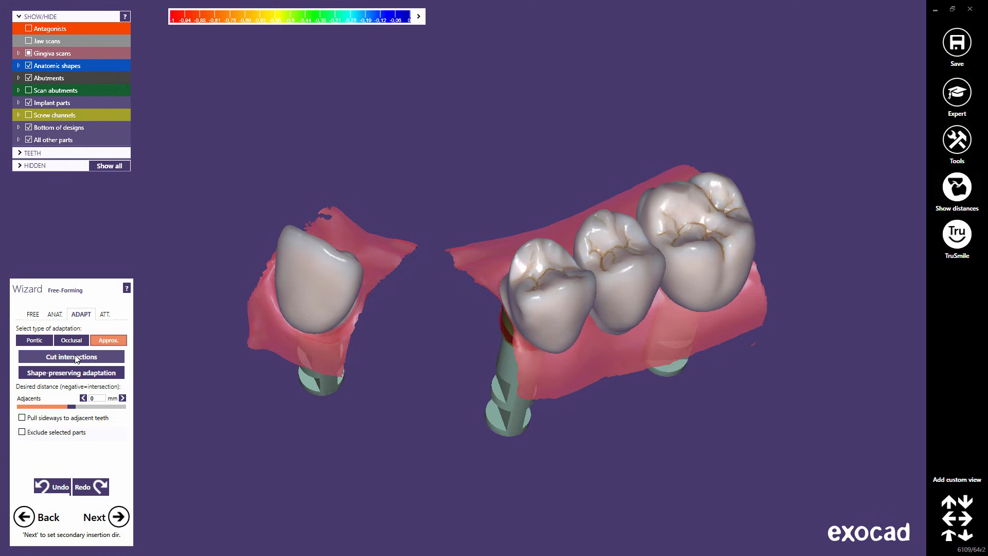
{"action": "left_click", "coordinate": [119, 518]}
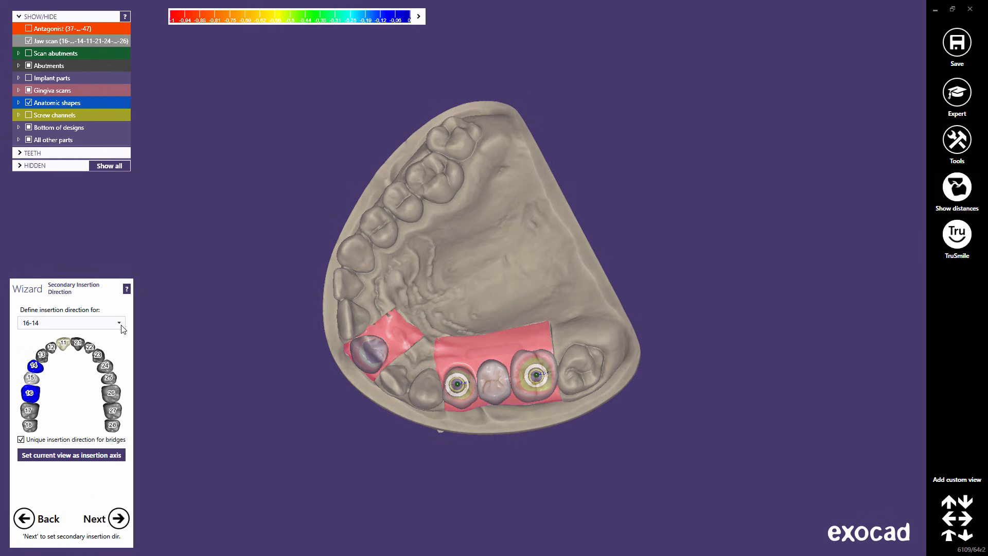
Turn the unique insertion direction for bridges off and back on.
{"action": "left_click", "coordinate": [21, 439]}
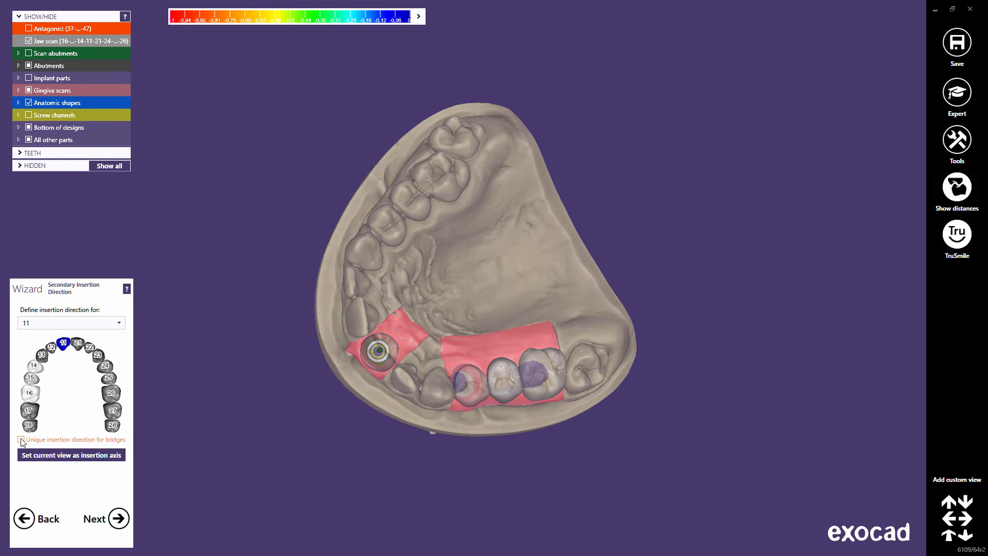
{"action": "left_click", "coordinate": [21, 439]}
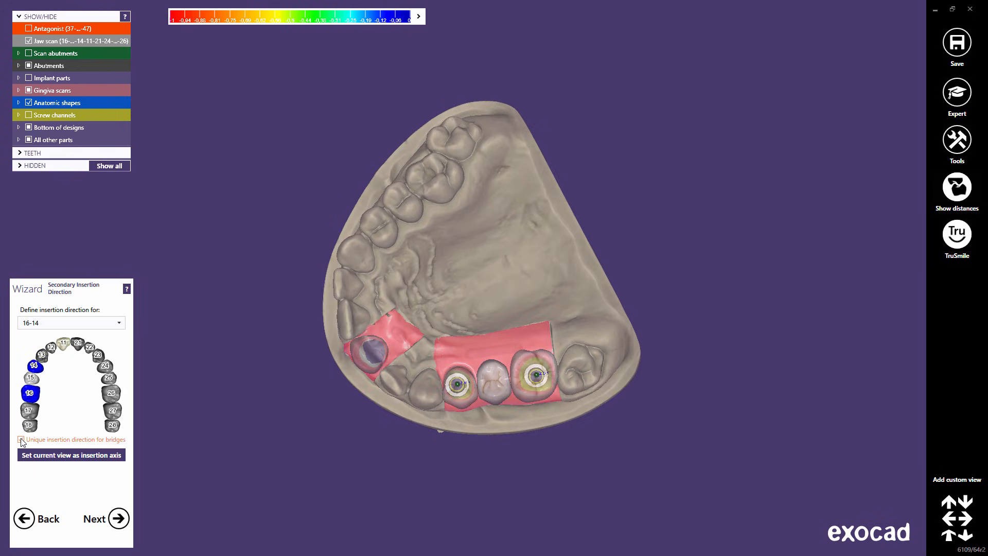
Tilt the insertion direction of bridge 16-14 slightly, to about 2.7° at tooth 14.
{"action": "right_click_drag", "start_coordinate": [462, 426], "coordinate": [466, 423]}
{"action": "scroll", "coordinate": [477, 231], "scroll_direction": "up", "scroll_amount": 5}
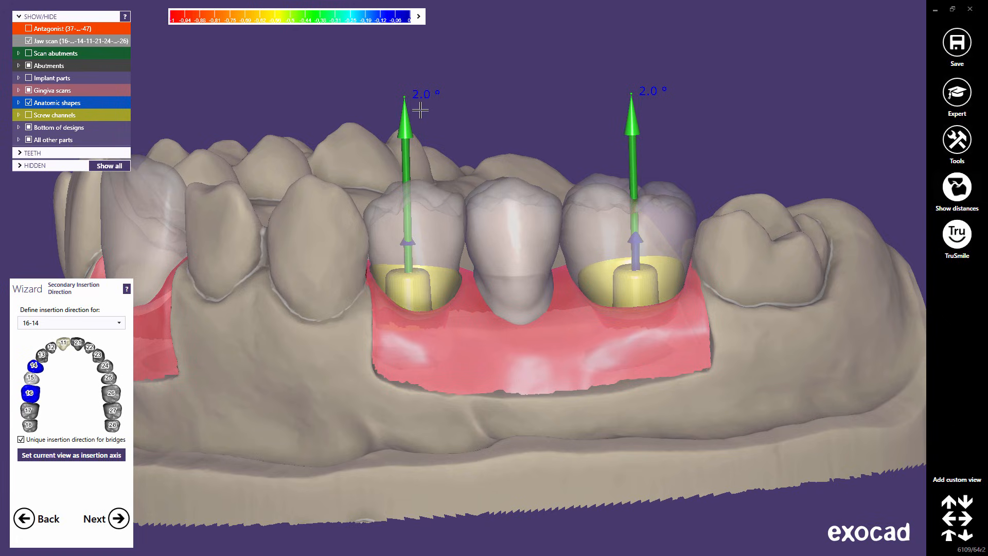
{"action": "mouse_move", "coordinate": [406, 96]}
{"action": "left_click_drag", "start_coordinate": [404, 96], "coordinate": [424, 96]}
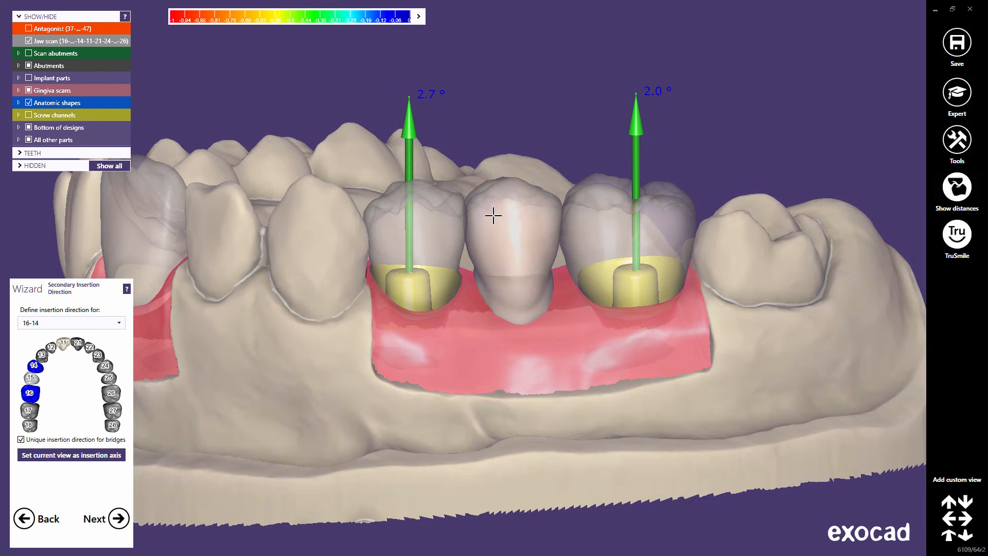
{"action": "middle_click", "coordinate": [499, 218]}
{"action": "right_click_drag", "start_coordinate": [499, 221], "coordinate": [496, 227]}
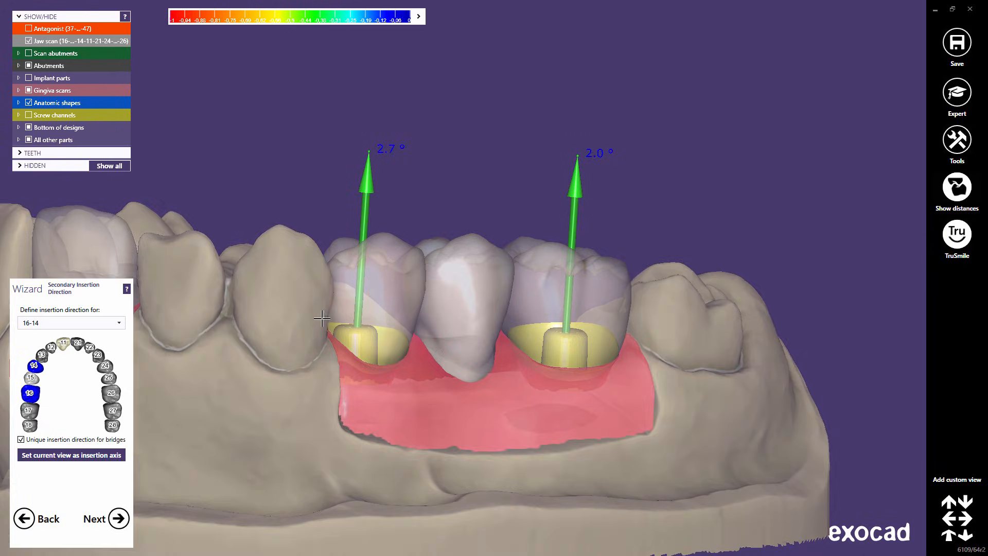
Choose tooth 11 for the insertion direction and set its insertion axis from a view looking down onto the tooth.
{"action": "scroll", "coordinate": [286, 337], "scroll_direction": "down", "scroll_amount": 3}
{"action": "scroll", "coordinate": [283, 341], "scroll_direction": "down", "scroll_amount": 2}
{"action": "right_click_drag", "start_coordinate": [267, 364], "coordinate": [449, 356]}
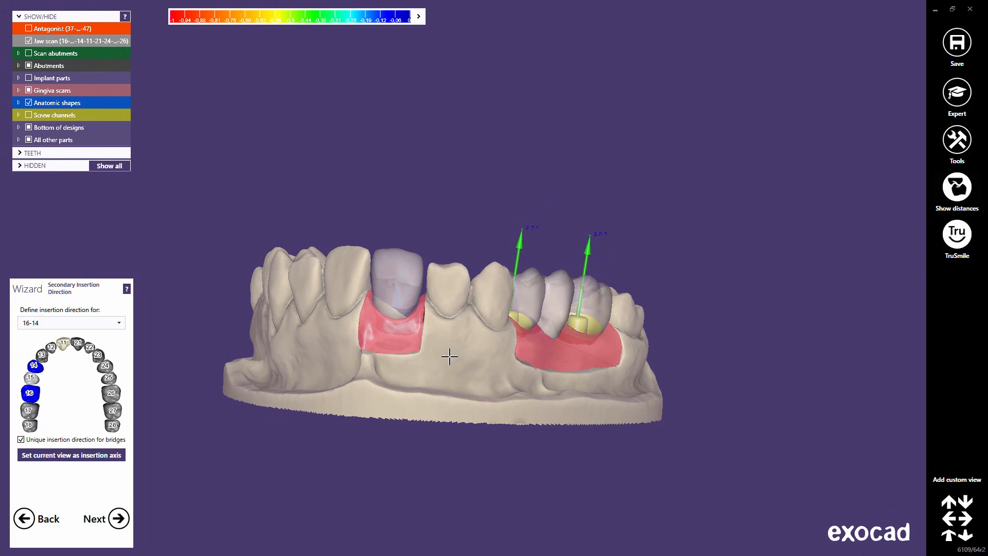
{"action": "left_click", "coordinate": [119, 324]}
{"action": "left_click", "coordinate": [102, 361]}
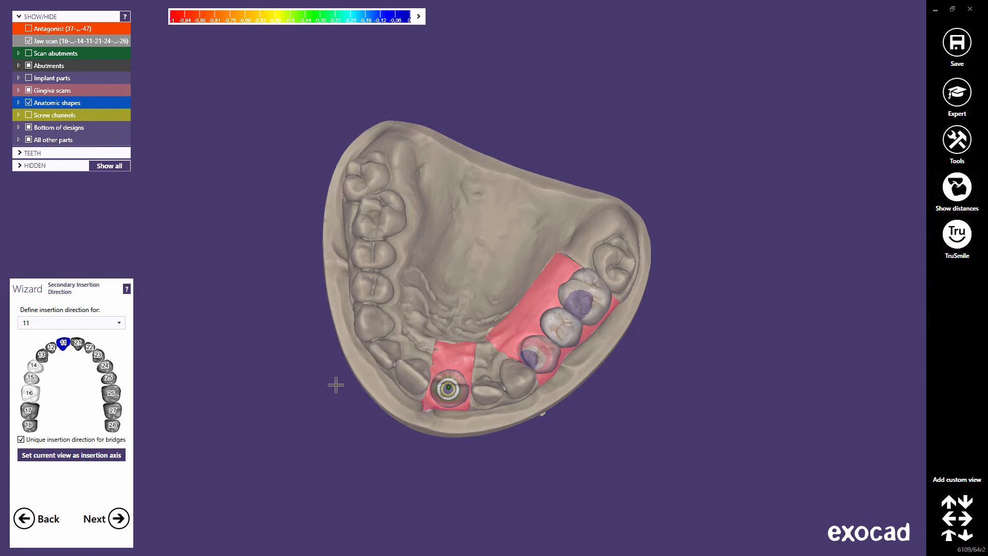
{"action": "scroll", "coordinate": [436, 397], "scroll_direction": "up", "scroll_amount": 3}
{"action": "right_click_drag", "start_coordinate": [437, 397], "coordinate": [434, 399]}
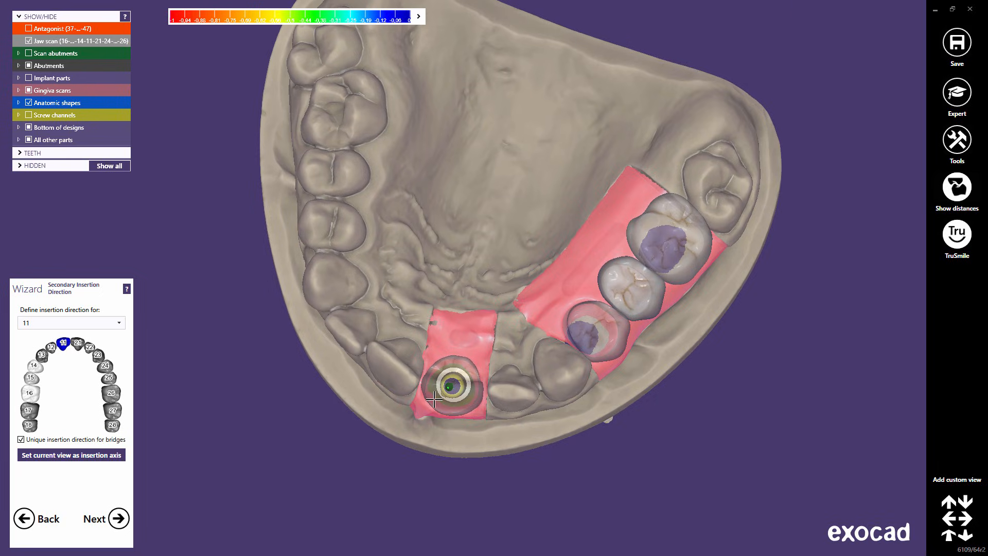
{"action": "left_click", "coordinate": [122, 454]}
Fine-tune tooth 11's insertion arrow from the front and from above, tilting it to about 9.8°.
{"action": "right_click_drag", "start_coordinate": [417, 405], "coordinate": [452, 357]}
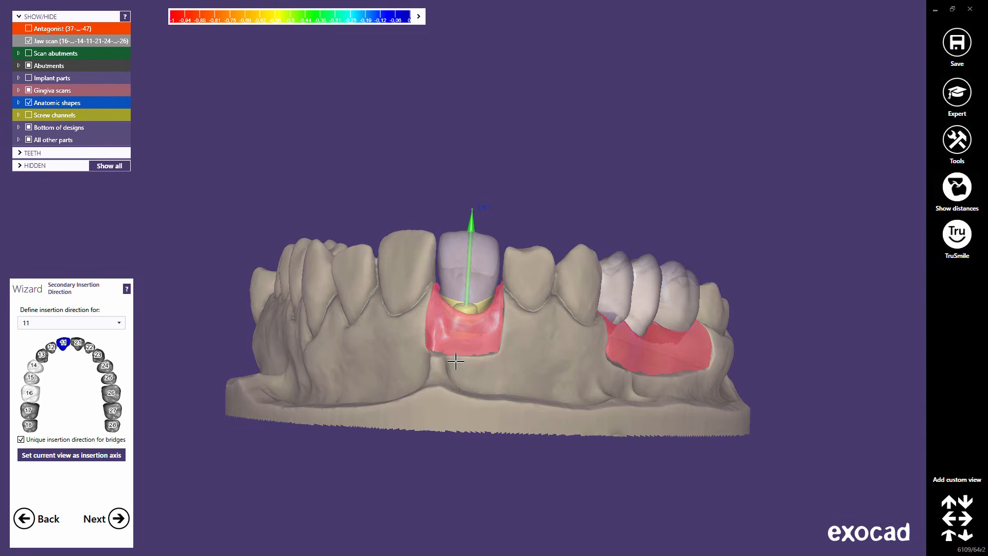
{"action": "scroll", "coordinate": [465, 234], "scroll_direction": "up", "scroll_amount": 5}
{"action": "mouse_move", "coordinate": [490, 168]}
{"action": "left_mouse_down"}
{"action": "mouse_move", "coordinate": [465, 168]}
{"action": "mouse_move", "coordinate": [490, 171]}
{"action": "mouse_move", "coordinate": [482, 178]}
{"action": "left_mouse_up"}
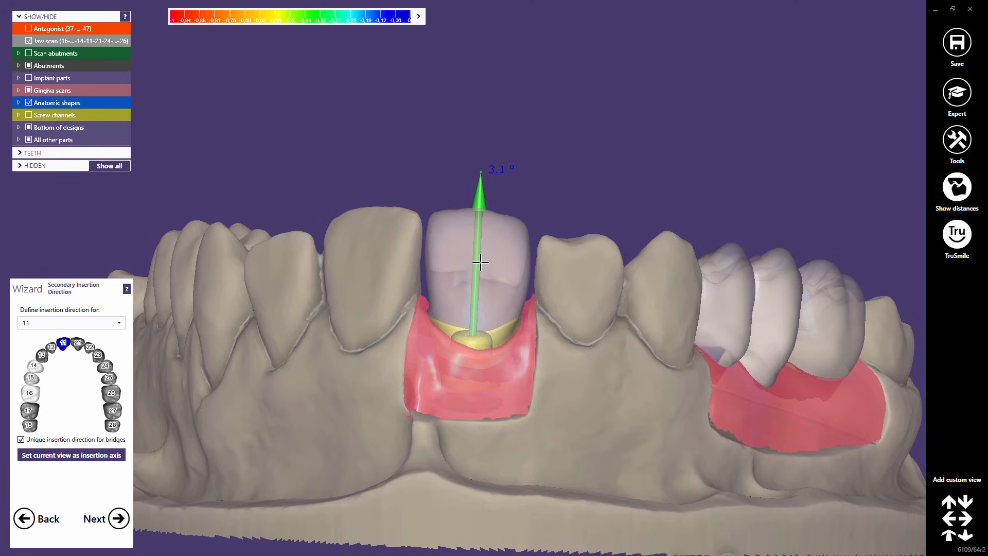
{"action": "mouse_move", "coordinate": [479, 262]}
{"action": "right_mouse_down"}
{"action": "mouse_move", "coordinate": [473, 305]}
{"action": "mouse_move", "coordinate": [493, 268]}
{"action": "right_mouse_up"}
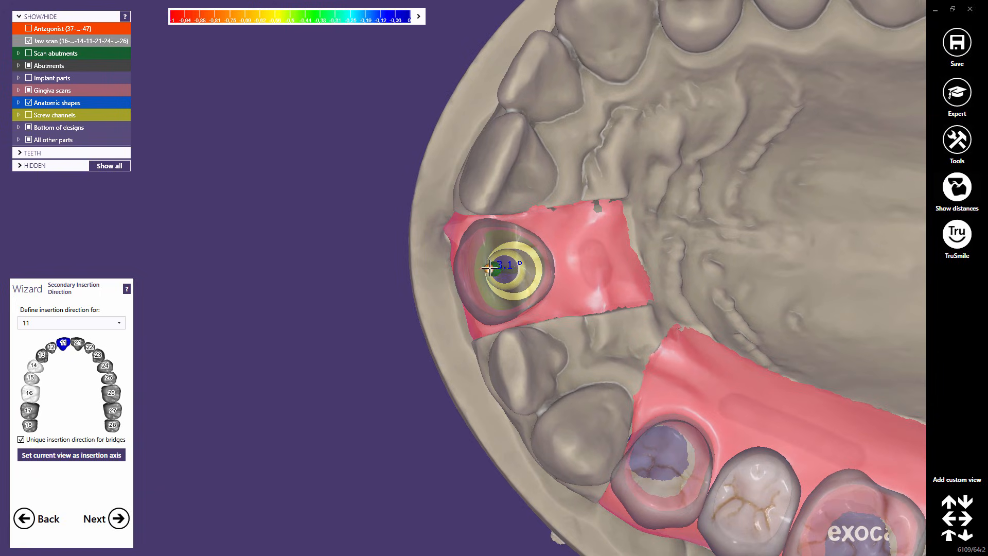
{"action": "left_click_drag", "start_coordinate": [489, 267], "coordinate": [514, 264]}
{"action": "right_click_drag", "start_coordinate": [511, 265], "coordinate": [510, 288]}
{"action": "scroll", "coordinate": [510, 287], "scroll_direction": "down", "scroll_amount": 4}
{"action": "right_click_drag", "start_coordinate": [541, 341], "coordinate": [526, 345]}
{"action": "middle_click_drag", "start_coordinate": [525, 346], "coordinate": [463, 306]}
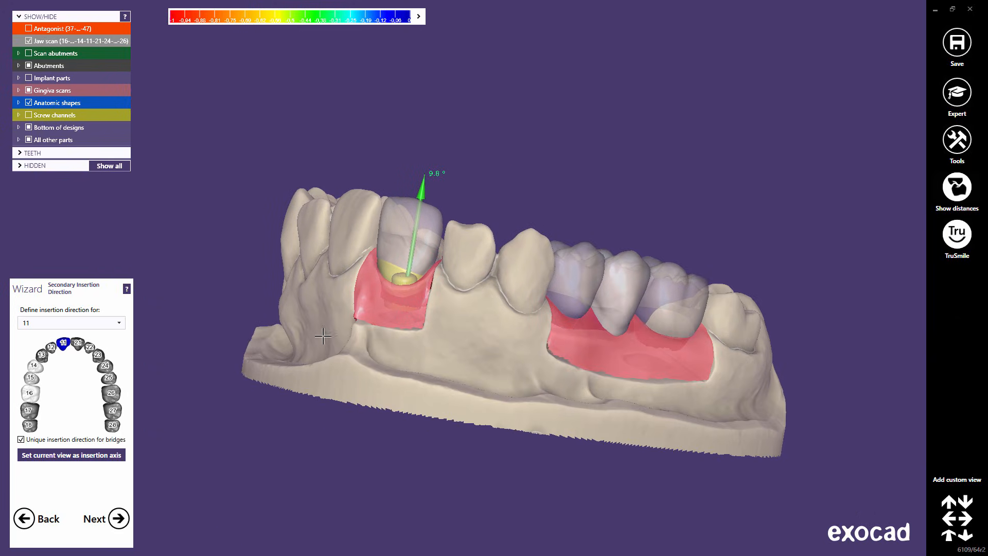
Accept the secondary insertion directions and continue to the abutment design of the three implants.
{"action": "left_click", "coordinate": [121, 521]}
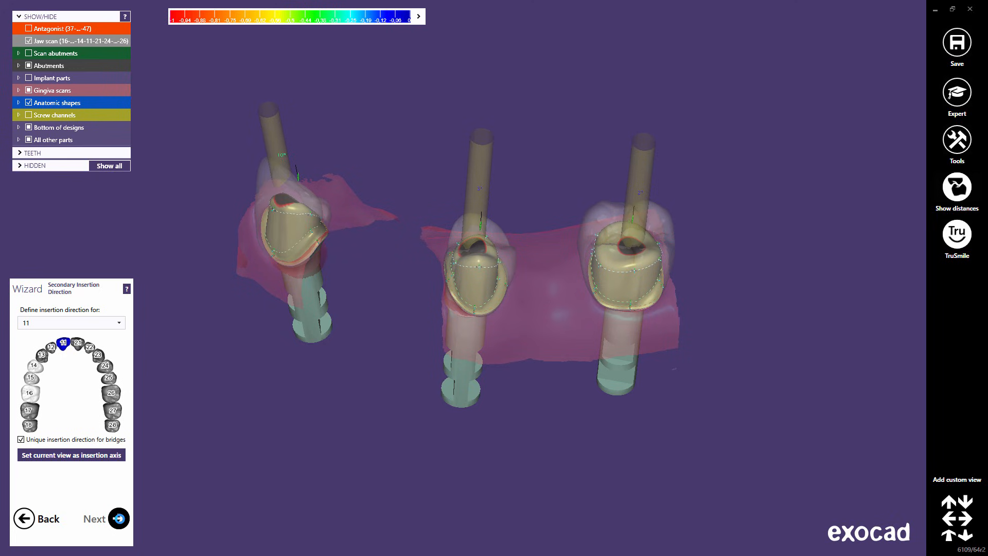
{"action": "right_click_drag", "start_coordinate": [451, 365], "coordinate": [437, 319]}
{"action": "scroll", "coordinate": [436, 319], "scroll_direction": "up", "scroll_amount": 5}
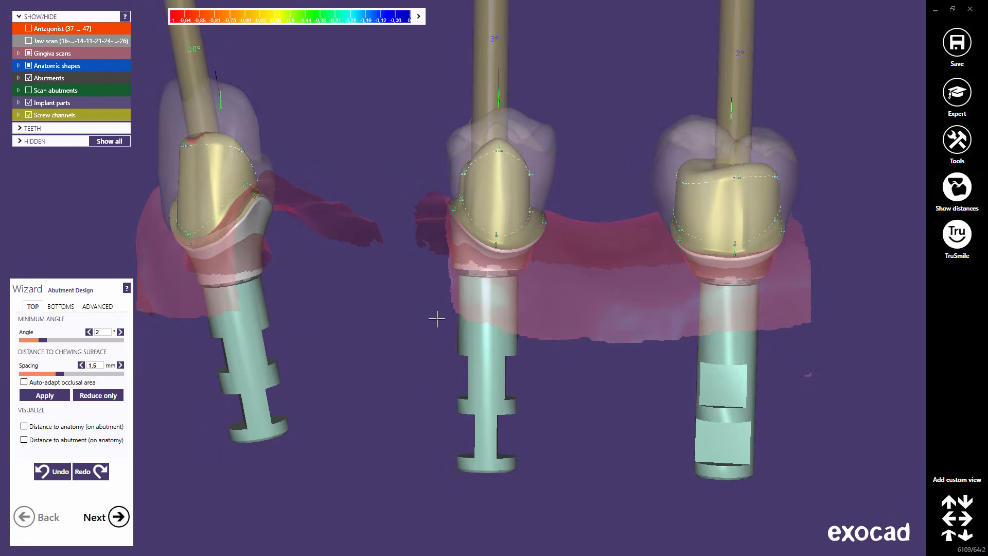
{"action": "scroll", "coordinate": [461, 371], "scroll_direction": "up", "scroll_amount": 4}
{"action": "middle_click_drag", "start_coordinate": [461, 371], "coordinate": [462, 371]}
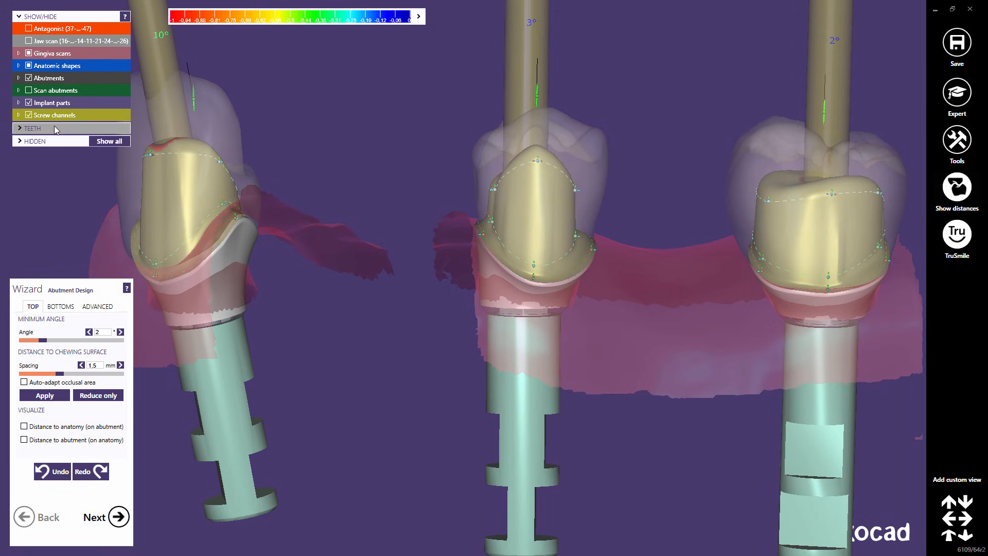
Hide the screw channels, gingiva scans and anatomic shapes to isolate the abutment of tooth 16.
{"action": "left_click", "coordinate": [29, 115]}
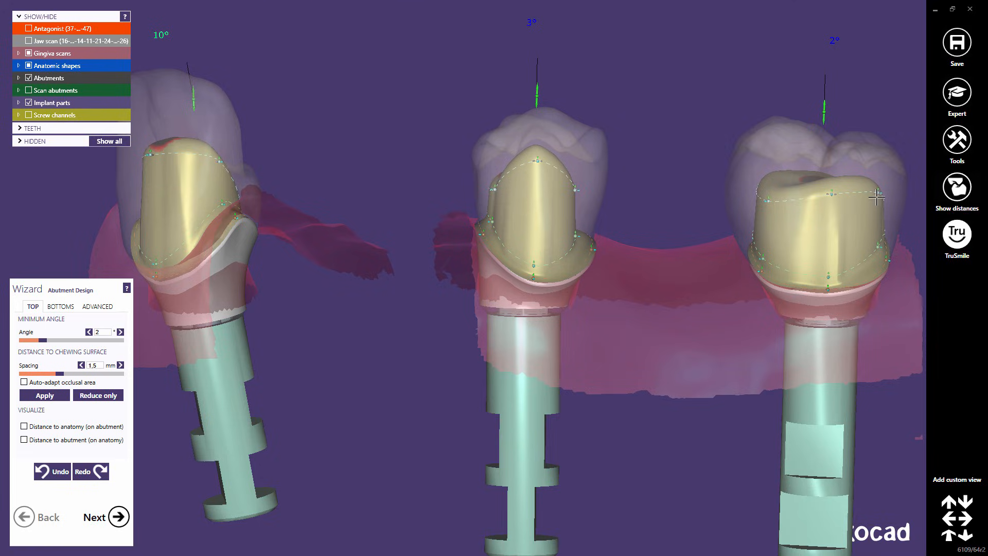
{"action": "right_click_drag", "start_coordinate": [799, 219], "coordinate": [481, 267]}
{"action": "scroll", "coordinate": [449, 258], "scroll_direction": "up", "scroll_amount": 5}
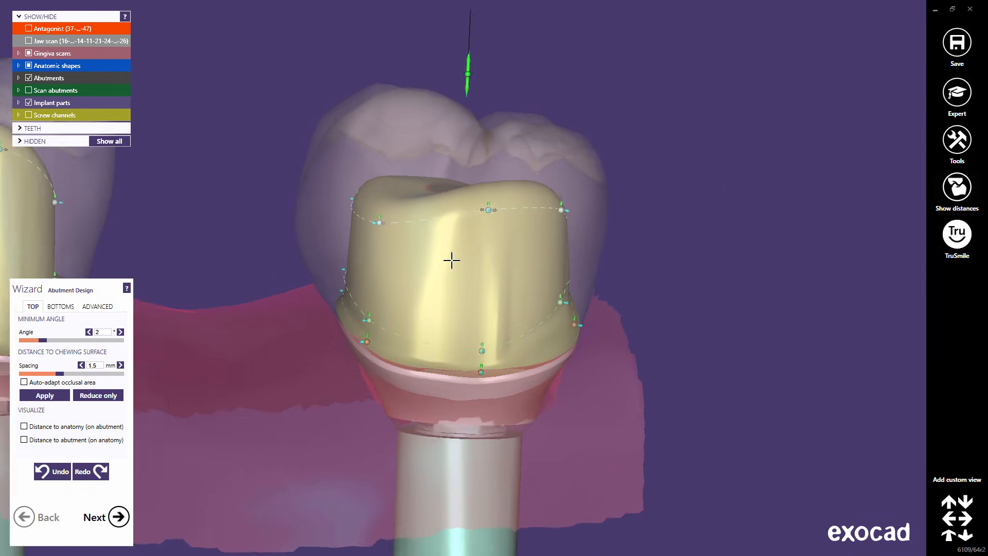
{"action": "left_click", "coordinate": [29, 53]}
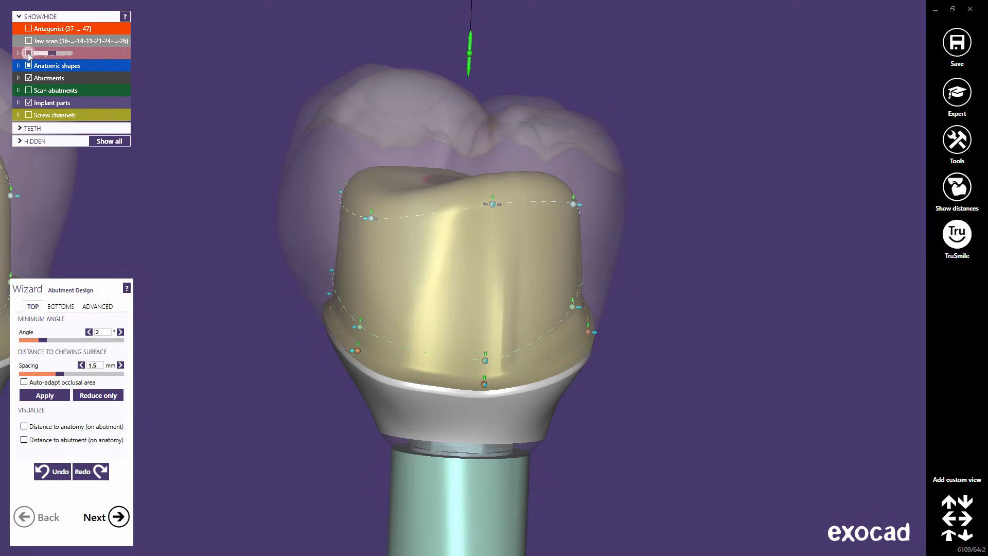
{"action": "left_click", "coordinate": [29, 66]}
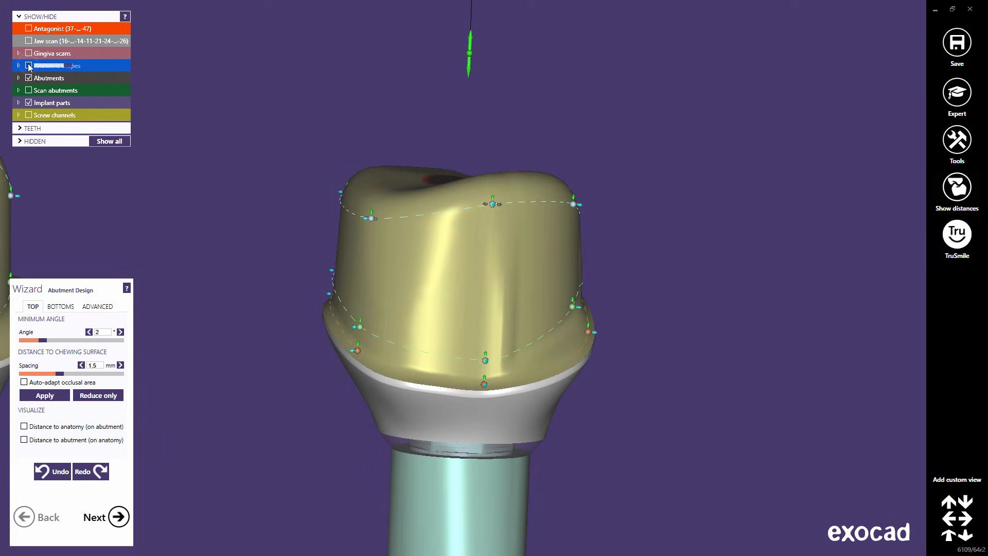
{"action": "scroll", "coordinate": [367, 218], "scroll_direction": "up", "scroll_amount": 4}
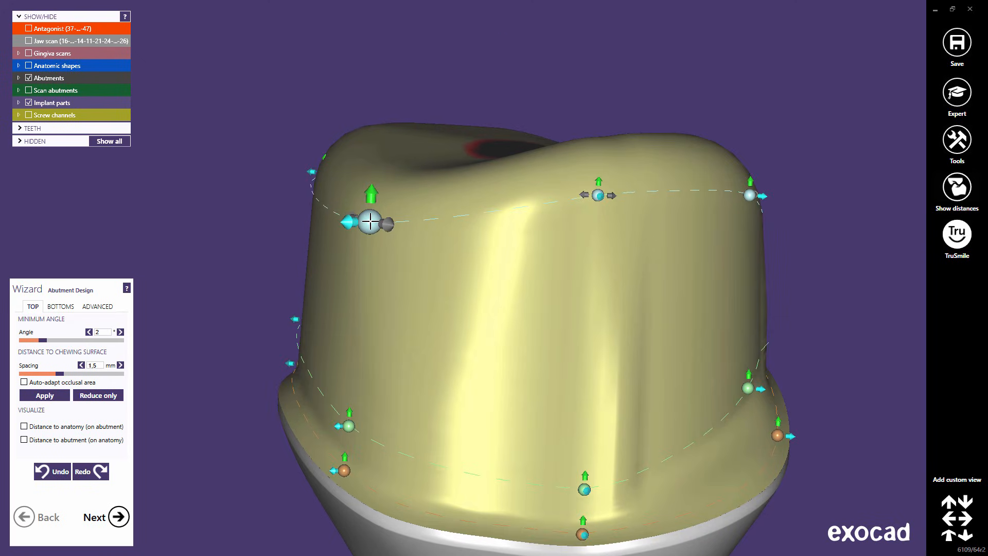
Lower the buccal occlusal edge of the tooth 16 abutment and raise the lower control points near its shoulder.
{"action": "mouse_move", "coordinate": [370, 221]}
{"action": "left_mouse_down"}
{"action": "mouse_move", "coordinate": [431, 215]}
{"action": "mouse_move", "coordinate": [340, 214]}
{"action": "mouse_move", "coordinate": [407, 211]}
{"action": "mouse_move", "coordinate": [408, 114]}
{"action": "mouse_move", "coordinate": [399, 194]}
{"action": "mouse_move", "coordinate": [377, 233]}
{"action": "mouse_move", "coordinate": [382, 141]}
{"action": "mouse_move", "coordinate": [382, 291]}
{"action": "mouse_move", "coordinate": [383, 212]}
{"action": "mouse_move", "coordinate": [342, 207]}
{"action": "mouse_move", "coordinate": [366, 208]}
{"action": "left_mouse_up"}
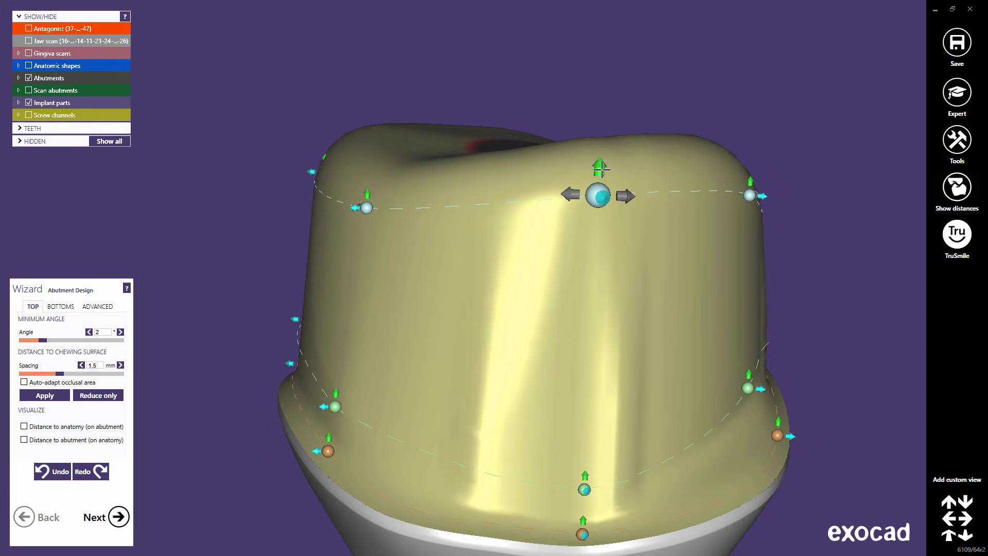
{"action": "left_click_drag", "start_coordinate": [599, 168], "coordinate": [587, 251]}
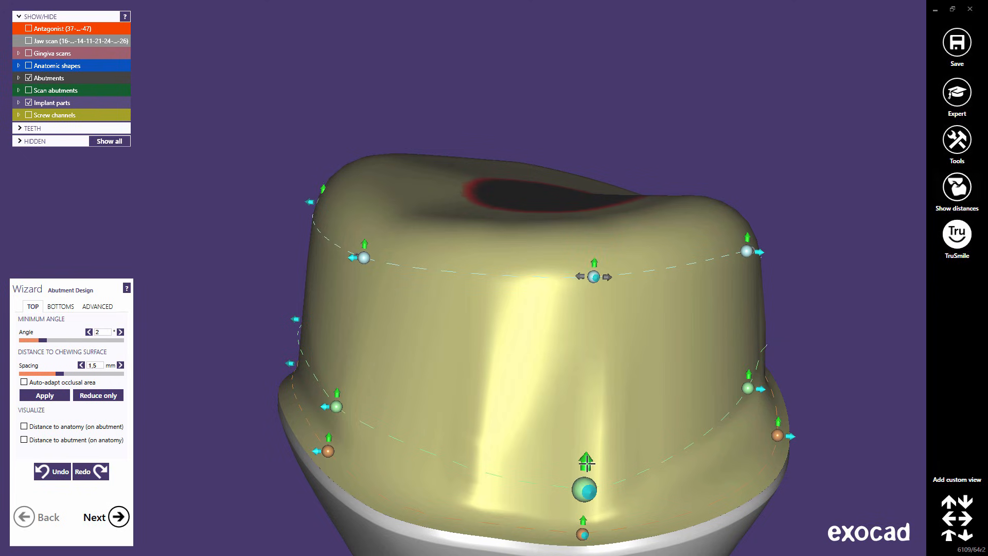
{"action": "left_click_drag", "start_coordinate": [586, 463], "coordinate": [594, 444]}
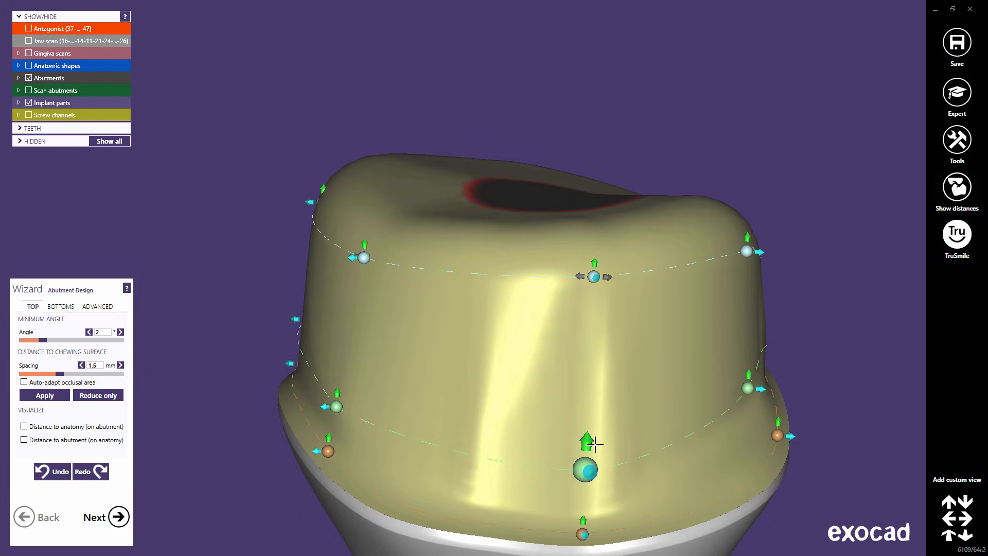
{"action": "left_click_drag", "start_coordinate": [336, 406], "coordinate": [349, 363]}
{"action": "left_click_drag", "start_coordinate": [332, 451], "coordinate": [345, 415]}
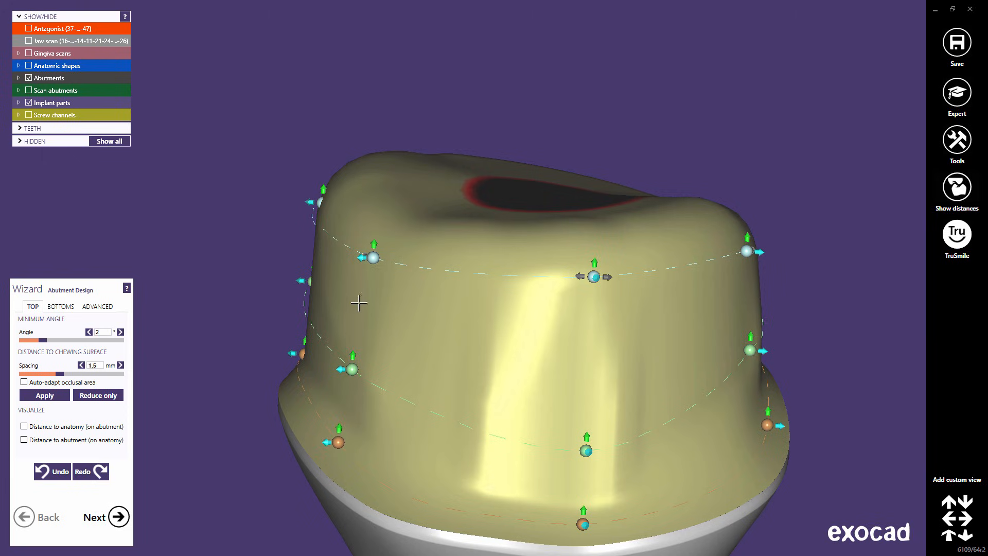
Shift the mesial wall control points of the tooth 16 abutment inward and outward, ending with the wall pushed out to a wider profile.
{"action": "left_click_drag", "start_coordinate": [355, 253], "coordinate": [401, 254]}
{"action": "right_click_drag", "start_coordinate": [409, 355], "coordinate": [402, 354]}
{"action": "middle_click_drag", "start_coordinate": [442, 411], "coordinate": [287, 315]}
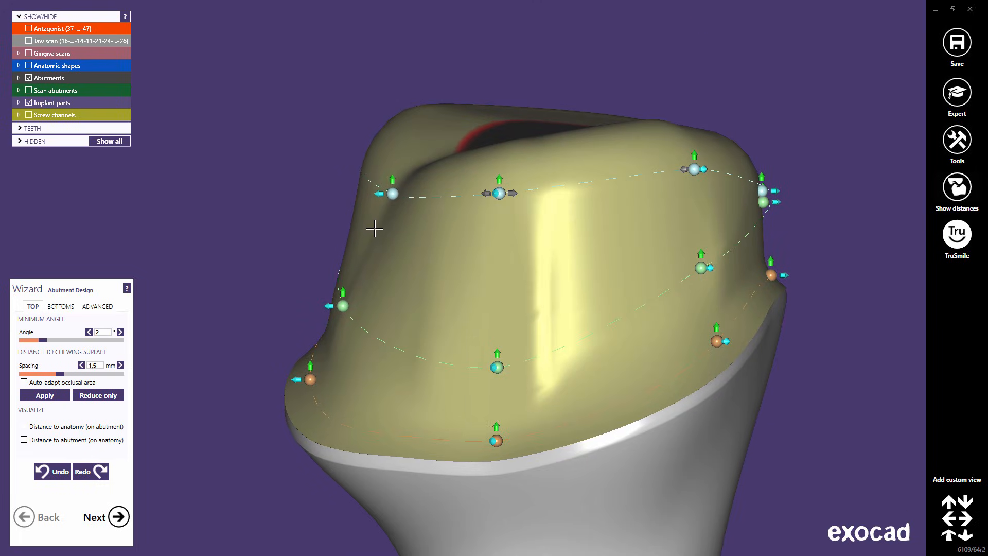
{"action": "left_click_drag", "start_coordinate": [337, 198], "coordinate": [291, 214]}
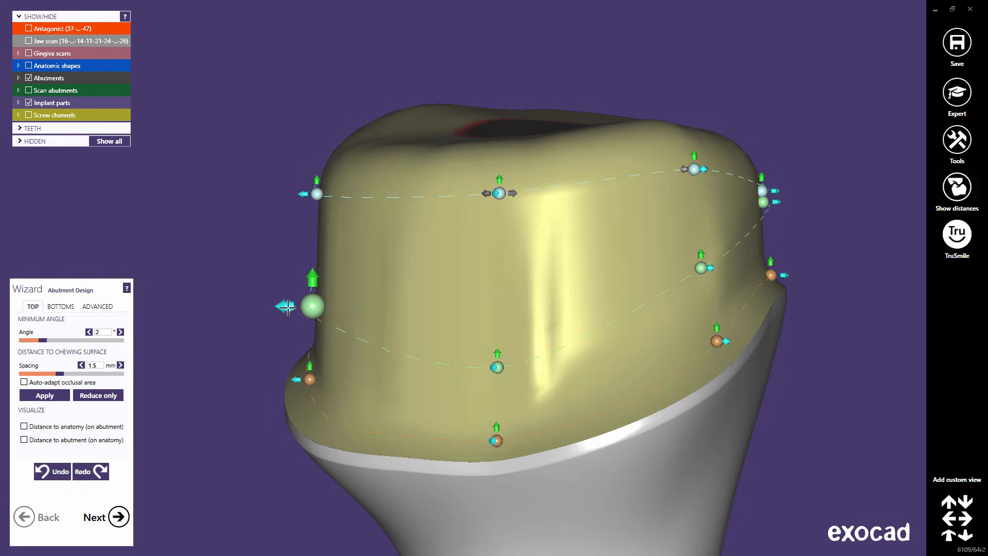
{"action": "left_click_drag", "start_coordinate": [292, 305], "coordinate": [317, 307]}
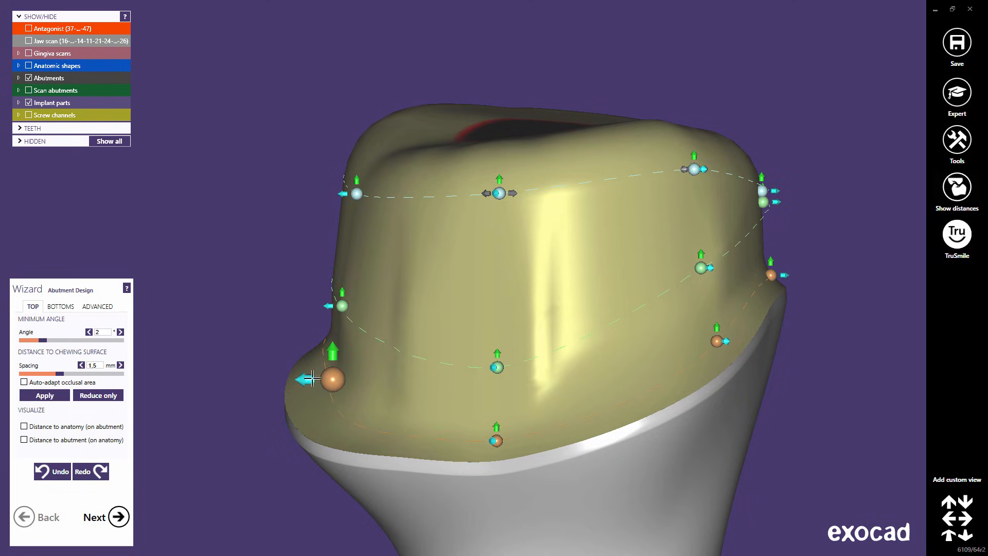
{"action": "mouse_move", "coordinate": [312, 379]}
{"action": "left_mouse_down"}
{"action": "mouse_move", "coordinate": [322, 379]}
{"action": "mouse_move", "coordinate": [287, 384]}
{"action": "mouse_move", "coordinate": [301, 387]}
{"action": "left_mouse_up"}
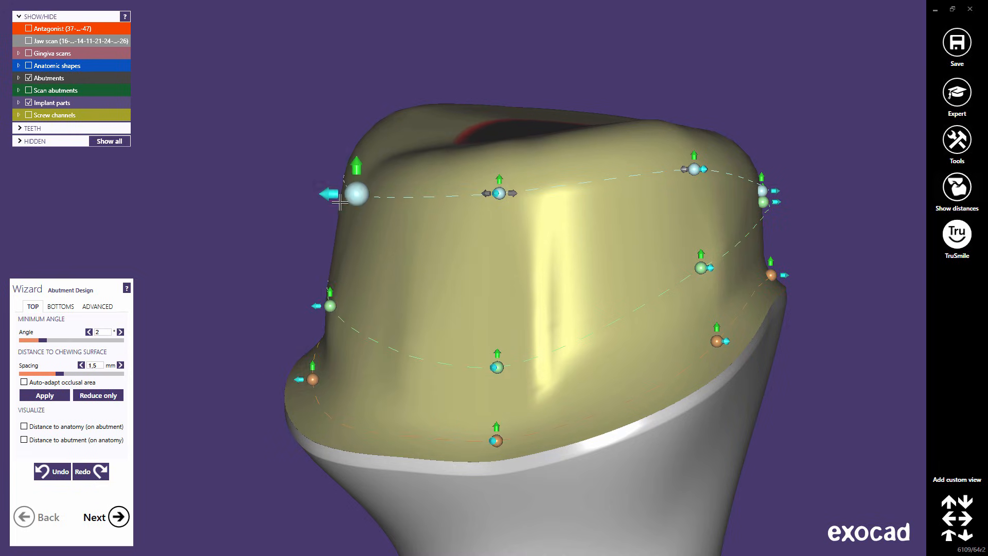
{"action": "left_click_drag", "start_coordinate": [335, 194], "coordinate": [288, 196]}
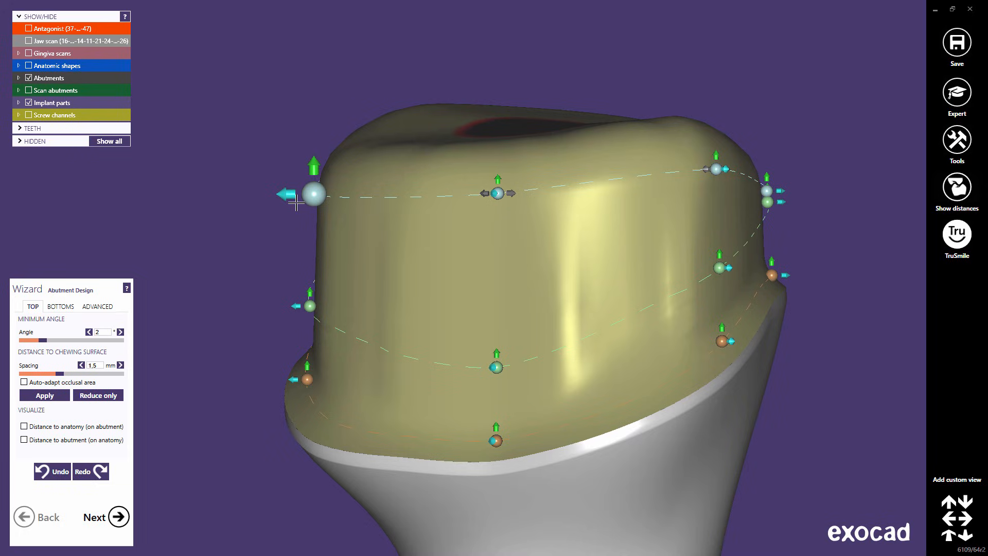
Show the gingiva scans and the jaw scan again around all three abutments.
{"action": "scroll", "coordinate": [296, 203], "scroll_direction": "down", "scroll_amount": 10}
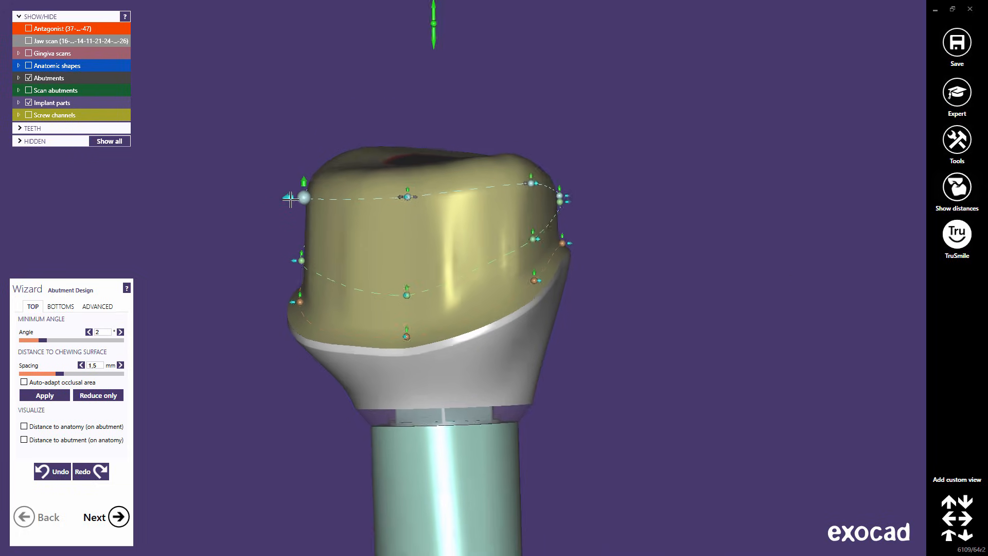
{"action": "middle_click_drag", "start_coordinate": [260, 265], "coordinate": [626, 270]}
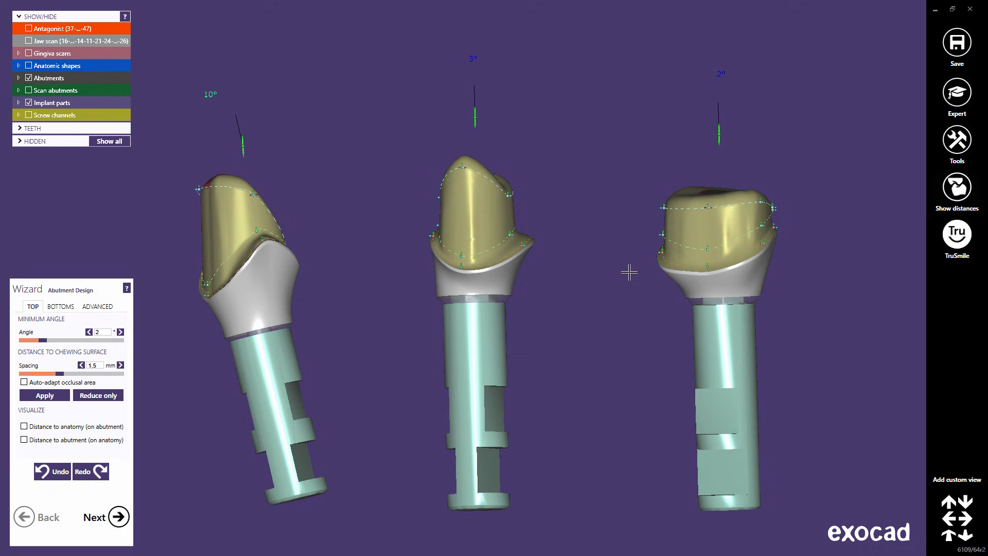
{"action": "left_click", "coordinate": [29, 53]}
{"action": "left_click", "coordinate": [29, 41]}
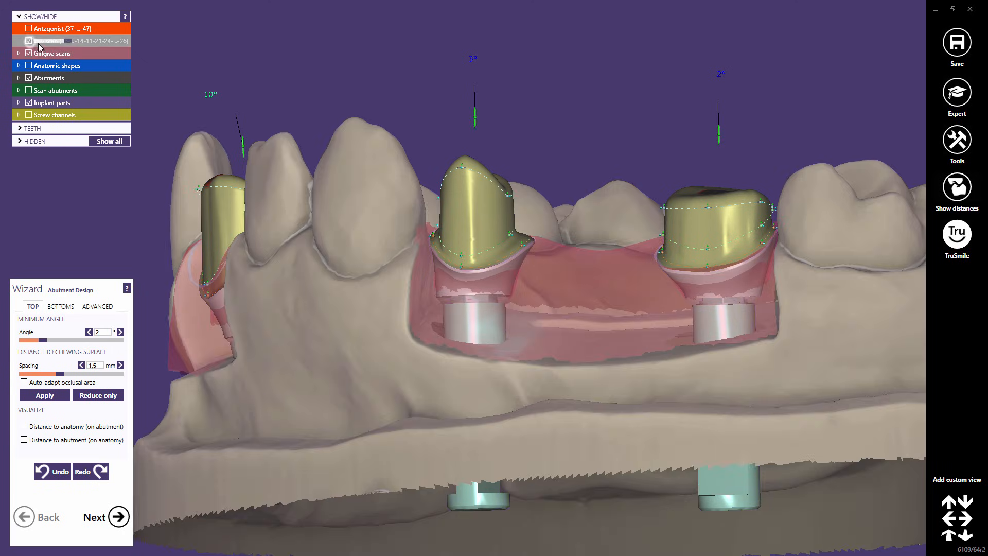
Redistribute the control points around the tooth 16 abutment from an occlusal view, adding one on the distal and one on the mesial side.
{"action": "middle_click", "coordinate": [710, 249]}
{"action": "right_click_drag", "start_coordinate": [437, 154], "coordinate": [444, 205]}
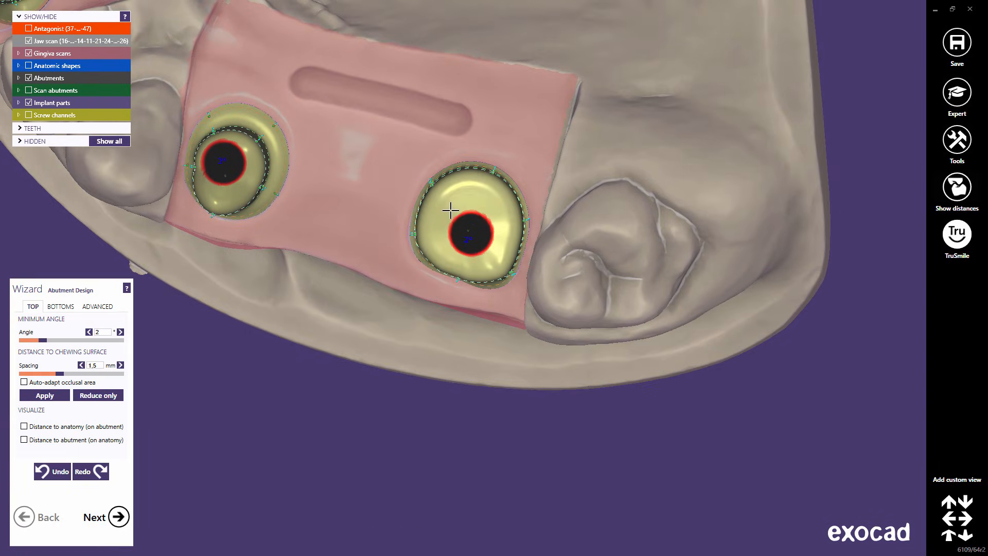
{"action": "scroll", "coordinate": [452, 213], "scroll_direction": "up", "scroll_amount": 4}
{"action": "scroll", "coordinate": [451, 213], "scroll_direction": "up", "scroll_amount": 1}
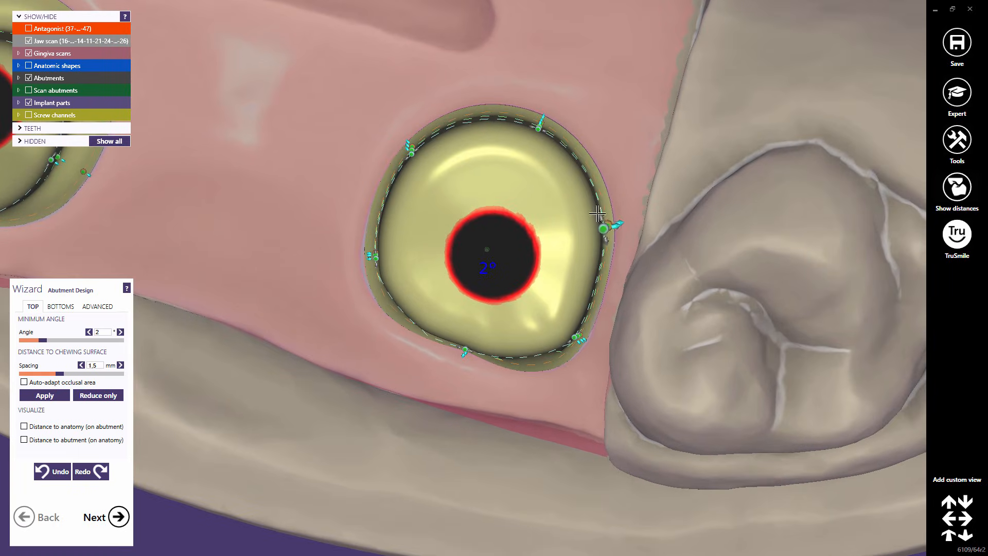
{"action": "left_click_drag", "start_coordinate": [601, 215], "coordinate": [593, 175]}
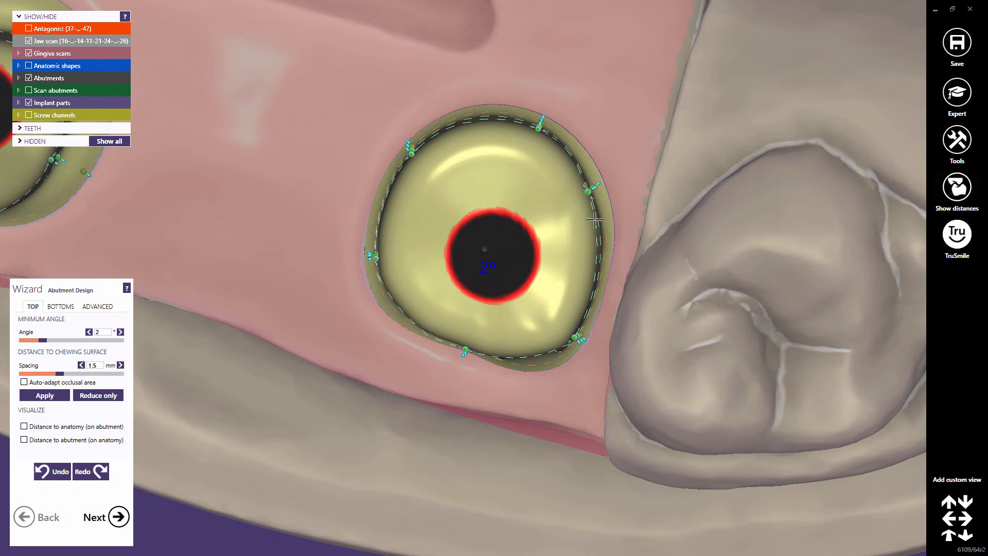
{"action": "left_click", "coordinate": [595, 271]}
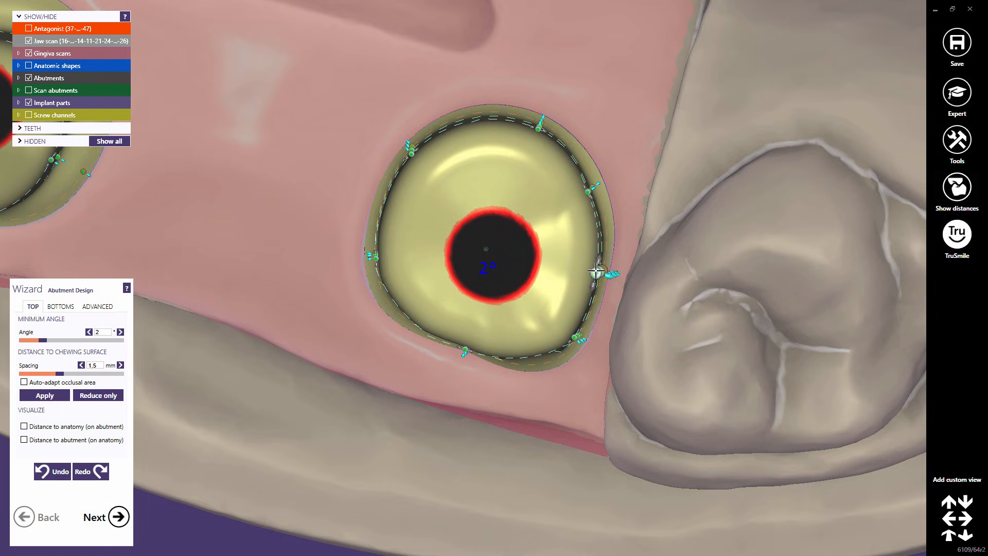
{"action": "left_click", "coordinate": [381, 192]}
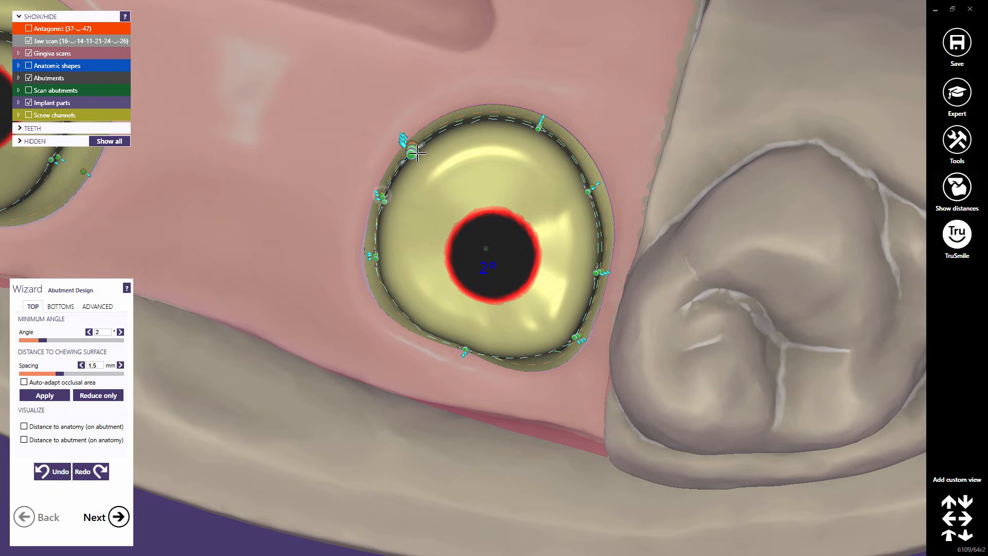
{"action": "left_click_drag", "start_coordinate": [424, 141], "coordinate": [440, 125]}
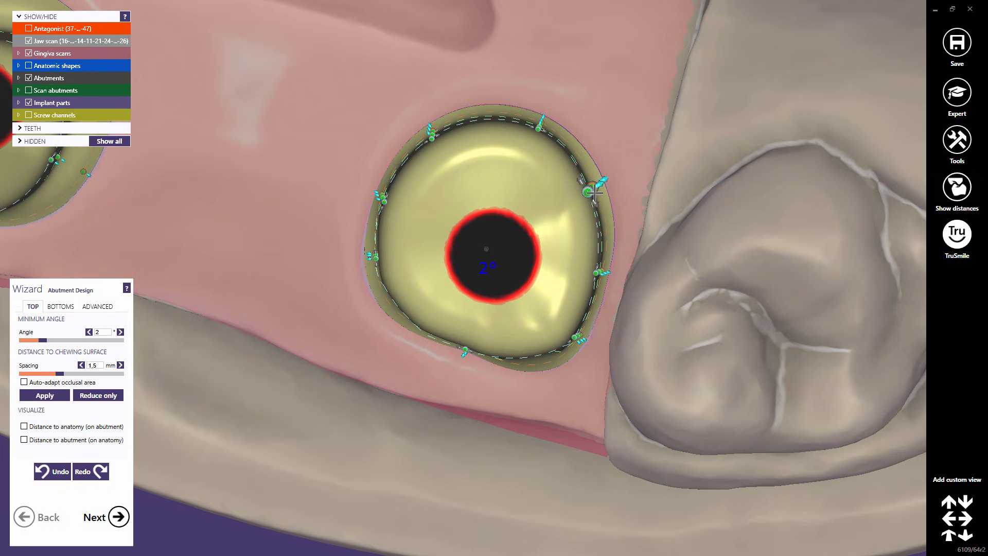
Adjust the side walls of the tooth 16 abutment with its control points to widen the shoulder, and raise the lower buccal shoulder point.
{"action": "right_click_drag", "start_coordinate": [594, 193], "coordinate": [594, 176]}
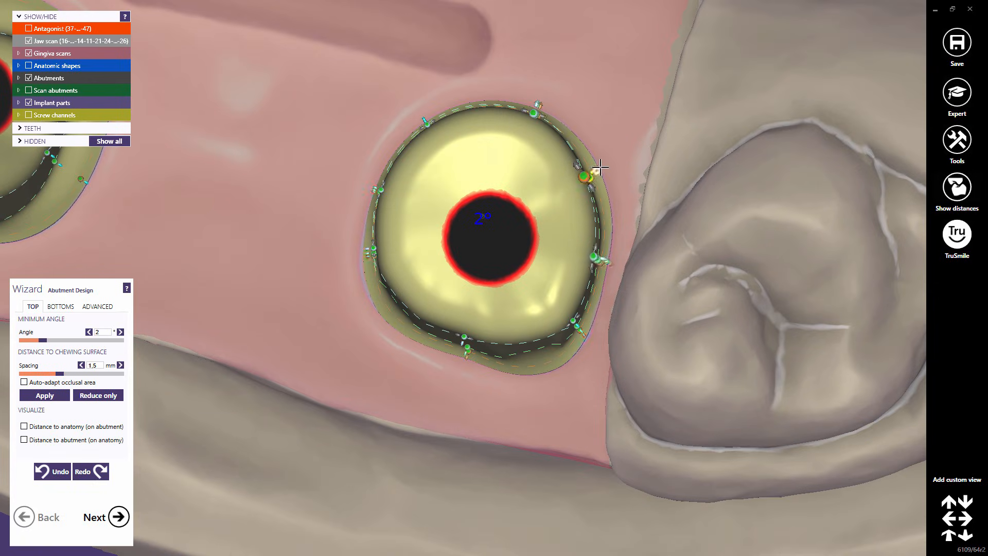
{"action": "left_click_drag", "start_coordinate": [600, 167], "coordinate": [607, 164]}
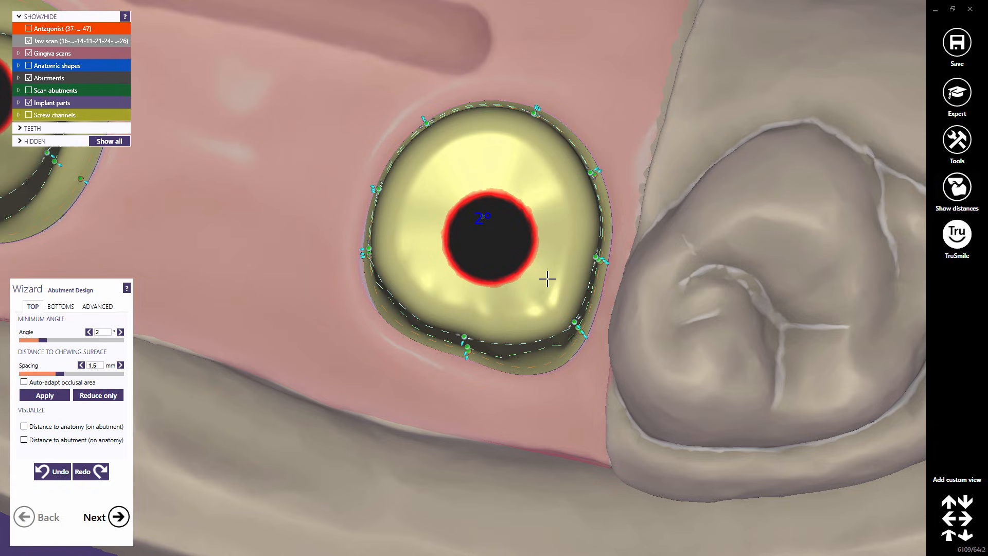
{"action": "right_click_drag", "start_coordinate": [546, 278], "coordinate": [548, 274]}
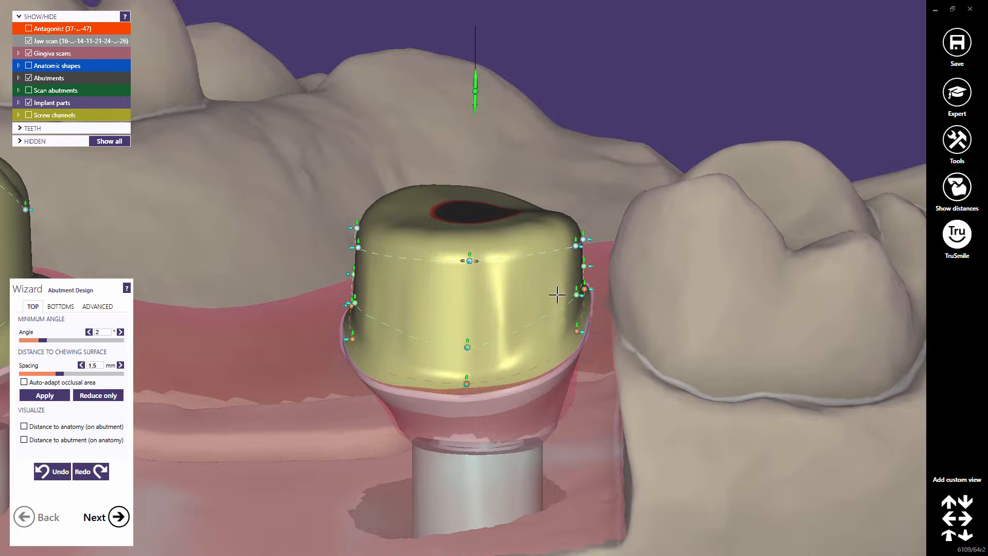
{"action": "scroll", "coordinate": [557, 292], "scroll_direction": "up", "scroll_amount": 3}
{"action": "left_click_drag", "start_coordinate": [605, 293], "coordinate": [574, 291]}
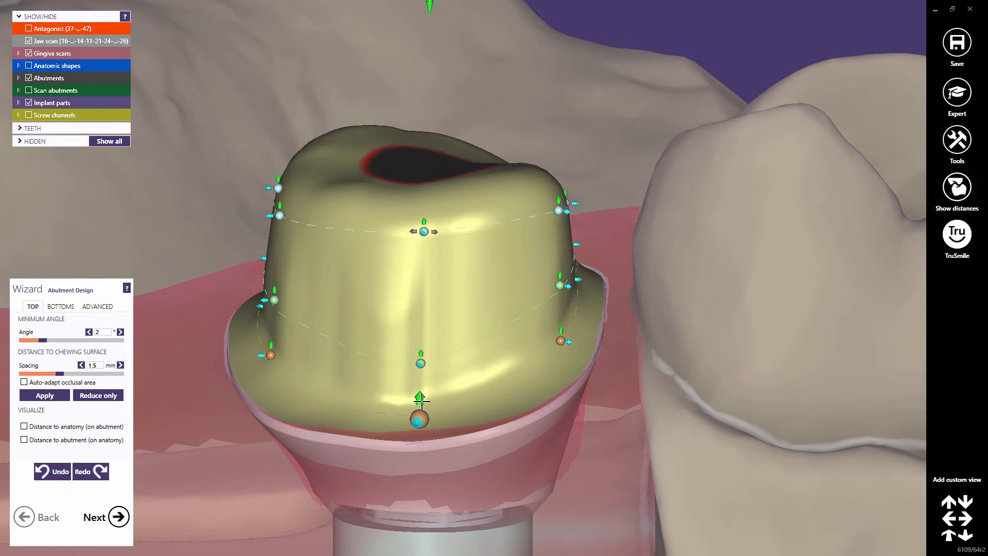
{"action": "left_click_drag", "start_coordinate": [419, 397], "coordinate": [420, 384]}
Push the palatal corners of the tooth 16 abutment slightly outward and draw its middle palatal wall point inward.
{"action": "right_click_drag", "start_coordinate": [435, 285], "coordinate": [435, 285]}
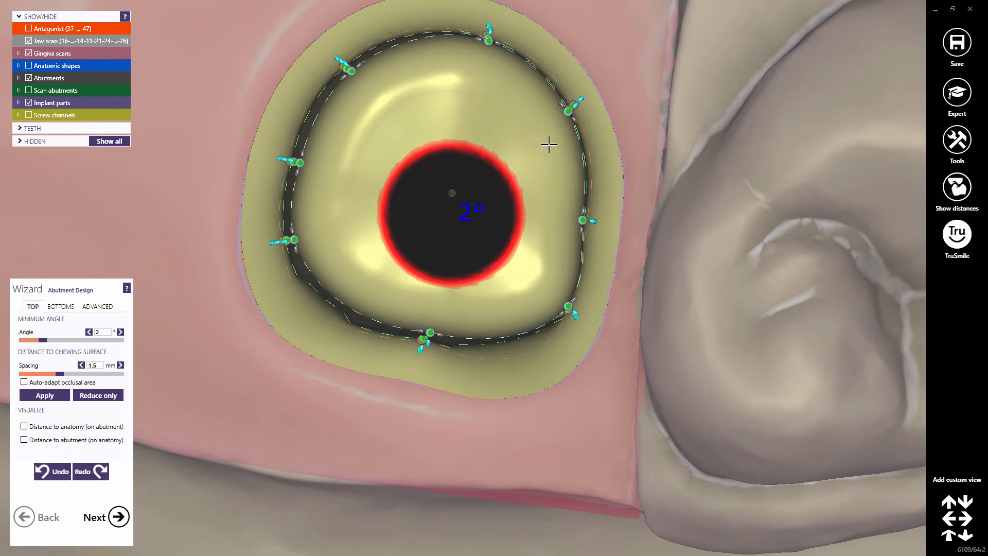
{"action": "left_click_drag", "start_coordinate": [583, 96], "coordinate": [590, 89]}
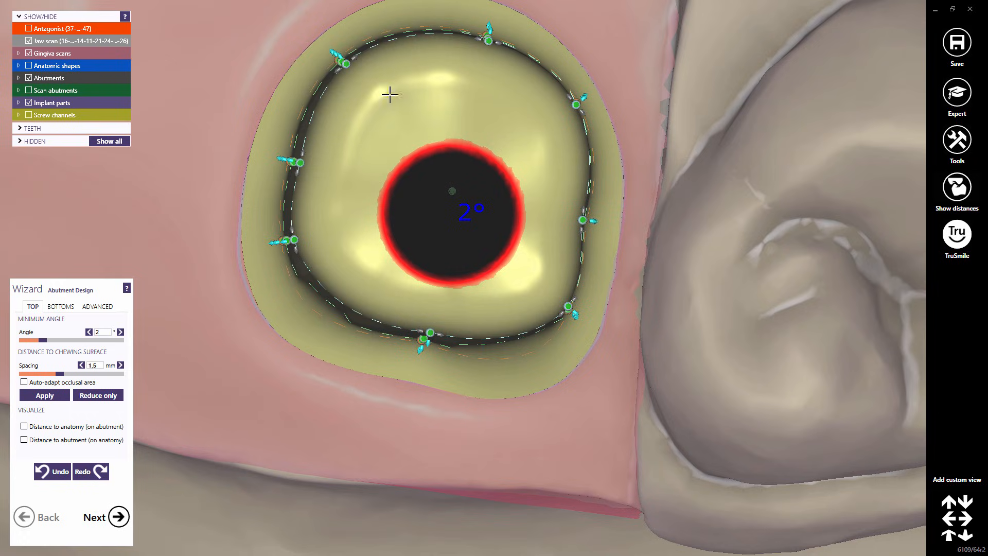
{"action": "right_click_drag", "start_coordinate": [390, 93], "coordinate": [434, 83]}
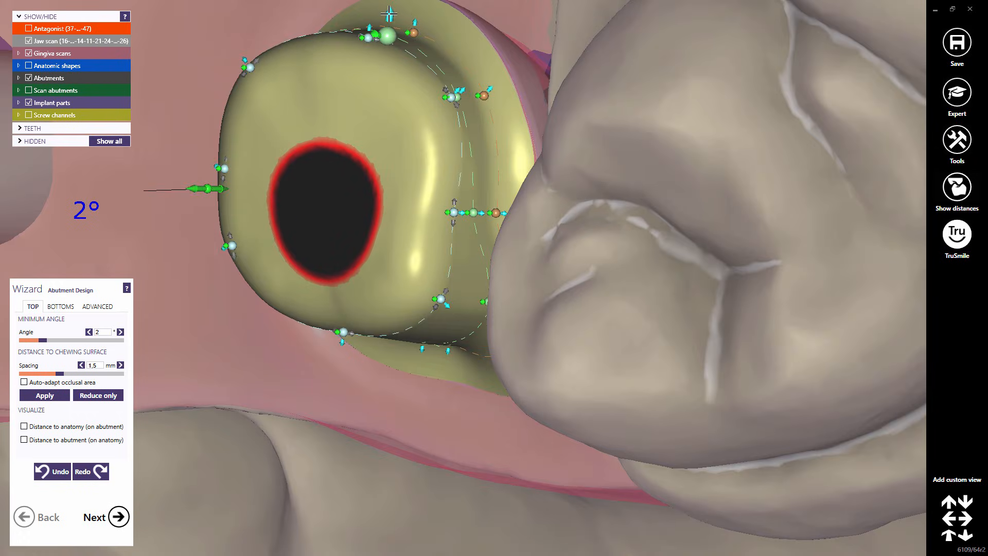
{"action": "left_click_drag", "start_coordinate": [388, 14], "coordinate": [386, 35]}
{"action": "right_click_drag", "start_coordinate": [375, 113], "coordinate": [375, 113]}
{"action": "right_click_drag", "start_coordinate": [360, 161], "coordinate": [361, 154]}
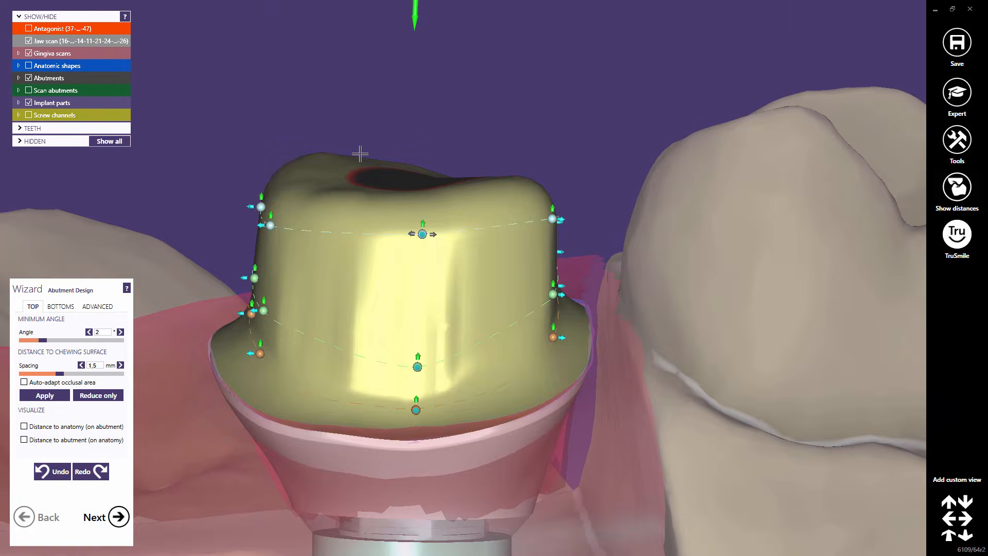
Reshape the top edge of the tooth 16 abutment: raise two corner points, lower the middle buccal and palatal points, and centre the palatal one.
{"action": "left_click_drag", "start_coordinate": [271, 206], "coordinate": [272, 180]}
{"action": "left_click_drag", "start_coordinate": [423, 213], "coordinate": [421, 221]}
{"action": "right_click_drag", "start_coordinate": [483, 219], "coordinate": [504, 311]}
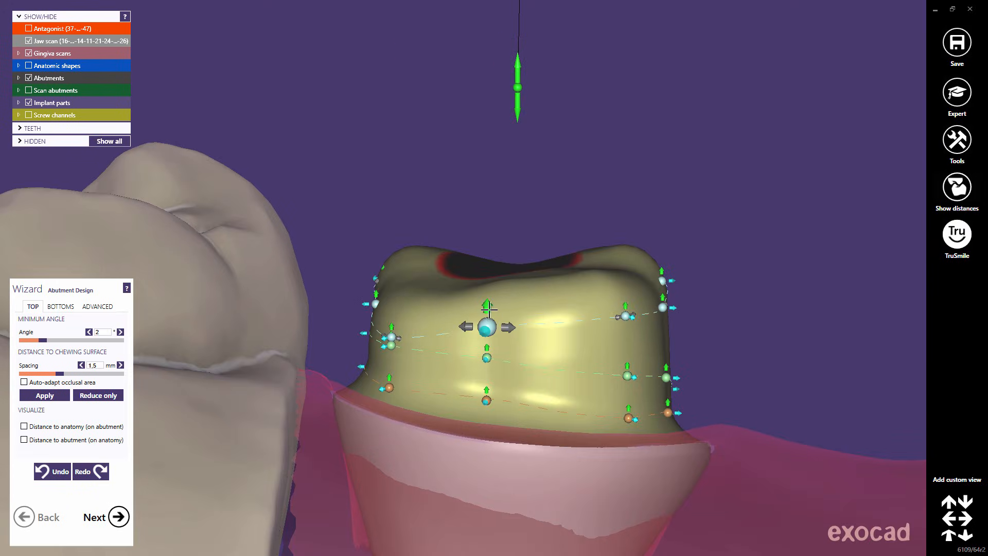
{"action": "left_click_drag", "start_coordinate": [489, 310], "coordinate": [488, 319]}
{"action": "left_click_drag", "start_coordinate": [391, 335], "coordinate": [392, 307]}
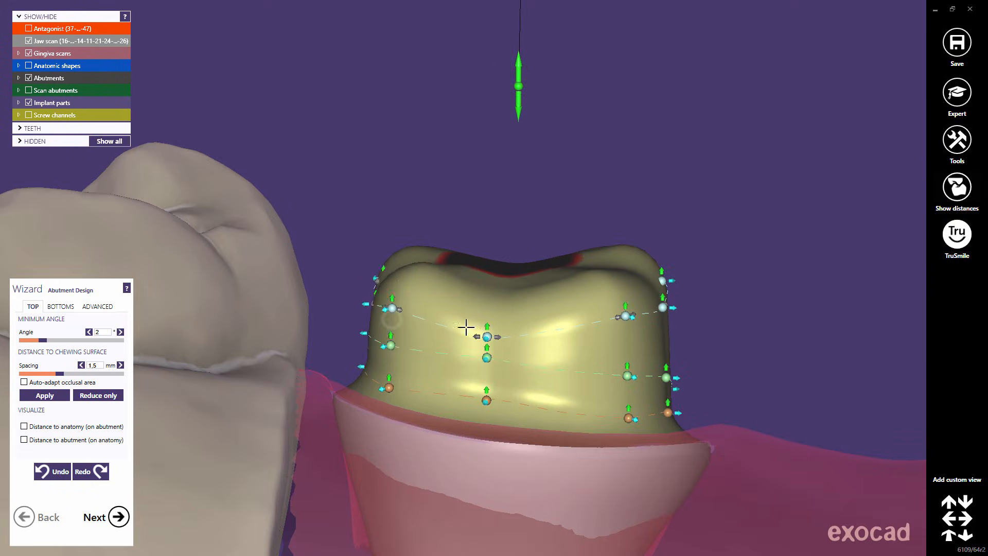
{"action": "left_click_drag", "start_coordinate": [513, 337], "coordinate": [516, 335]}
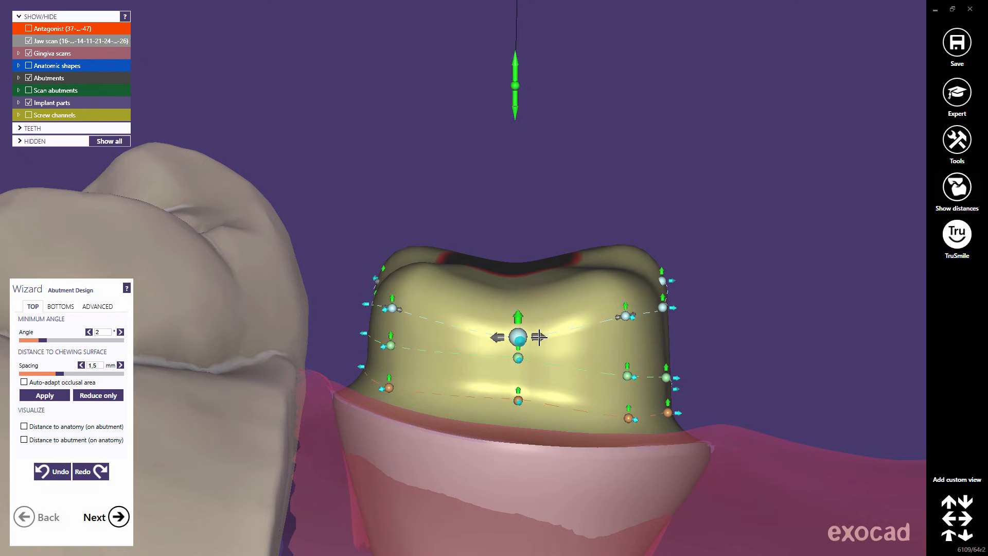
Show the antagonist to check the space above the abutments of teeth 14 and 16, and hide it again.
{"action": "scroll", "coordinate": [520, 336], "scroll_direction": "down", "scroll_amount": 3}
{"action": "right_click_drag", "start_coordinate": [524, 337], "coordinate": [295, 229]}
{"action": "left_click", "coordinate": [28, 28]}
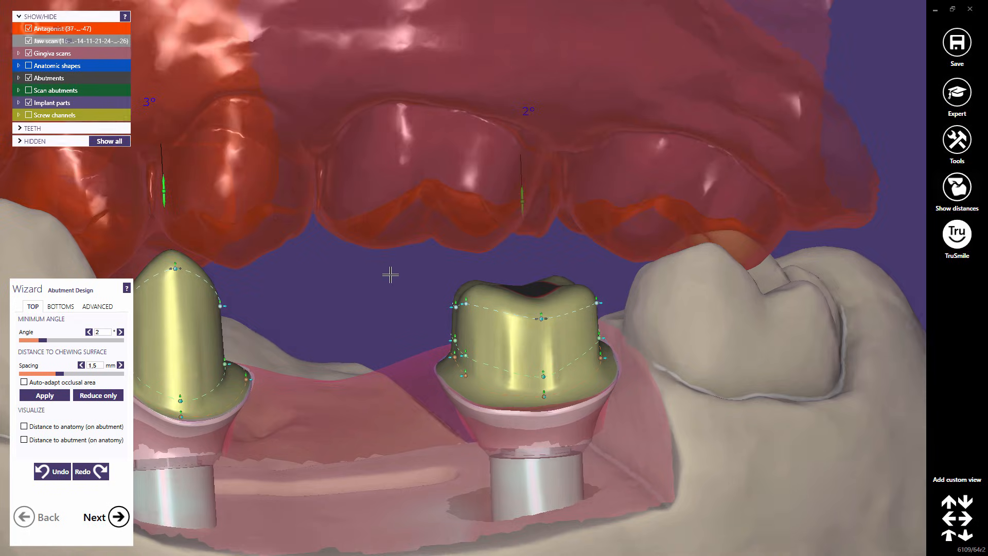
{"action": "mouse_move", "coordinate": [390, 273]}
{"action": "right_mouse_down"}
{"action": "mouse_move", "coordinate": [379, 274]}
{"action": "mouse_move", "coordinate": [388, 273]}
{"action": "mouse_move", "coordinate": [375, 300]}
{"action": "mouse_move", "coordinate": [394, 290]}
{"action": "right_mouse_up"}
{"action": "left_click", "coordinate": [29, 28]}
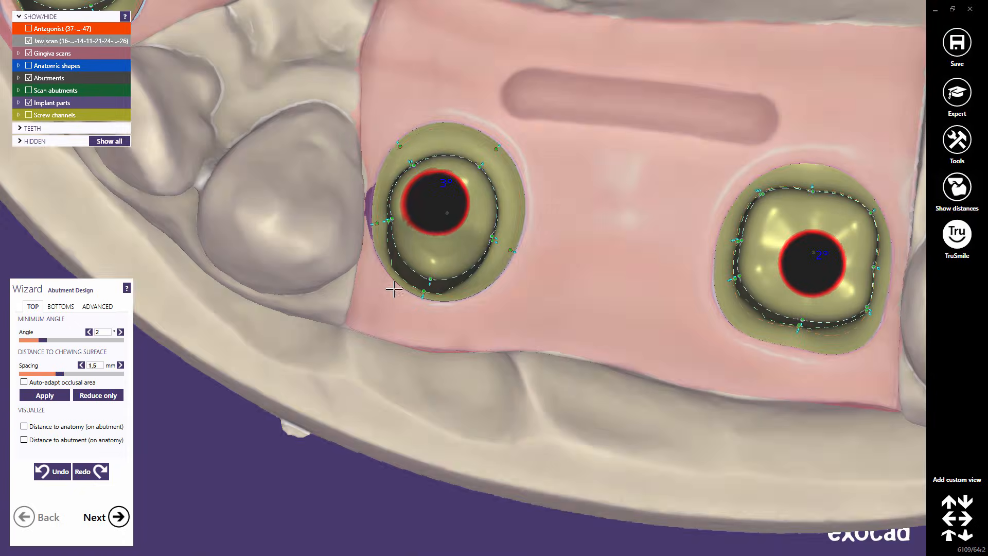
Redistribute the control points around the tooth 14 abutment from an occlusal view, adding one in the middle of the palatal side.
{"action": "scroll", "coordinate": [394, 290], "scroll_direction": "up", "scroll_amount": 2}
{"action": "left_click_drag", "start_coordinate": [429, 115], "coordinate": [422, 82]}
{"action": "left_click", "coordinate": [474, 73]}
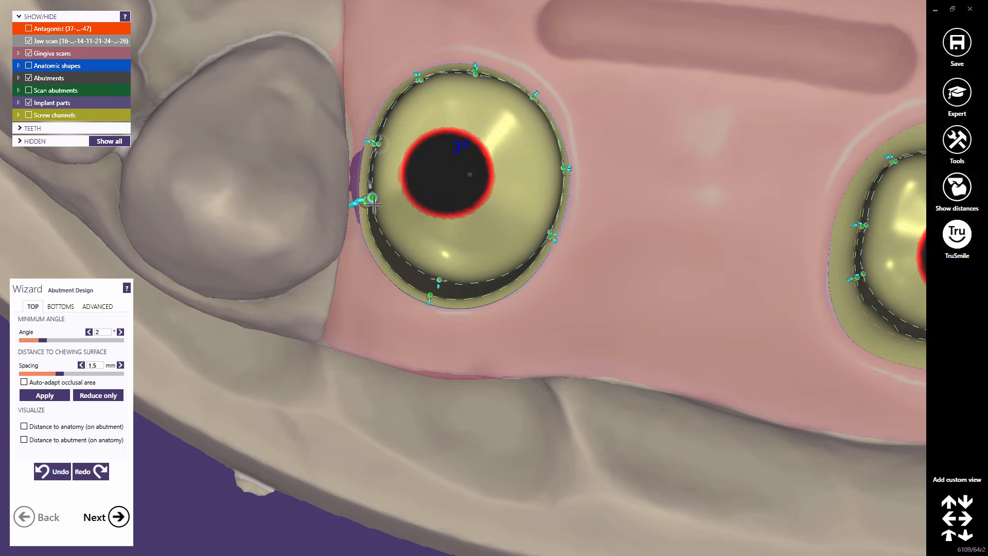
{"action": "left_click_drag", "start_coordinate": [373, 202], "coordinate": [377, 222]}
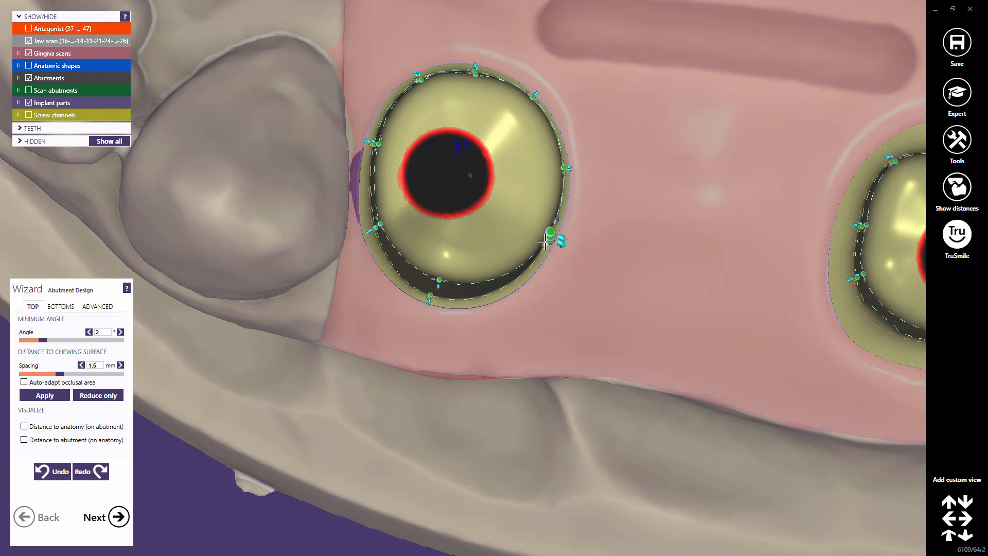
{"action": "left_click_drag", "start_coordinate": [549, 237], "coordinate": [525, 265]}
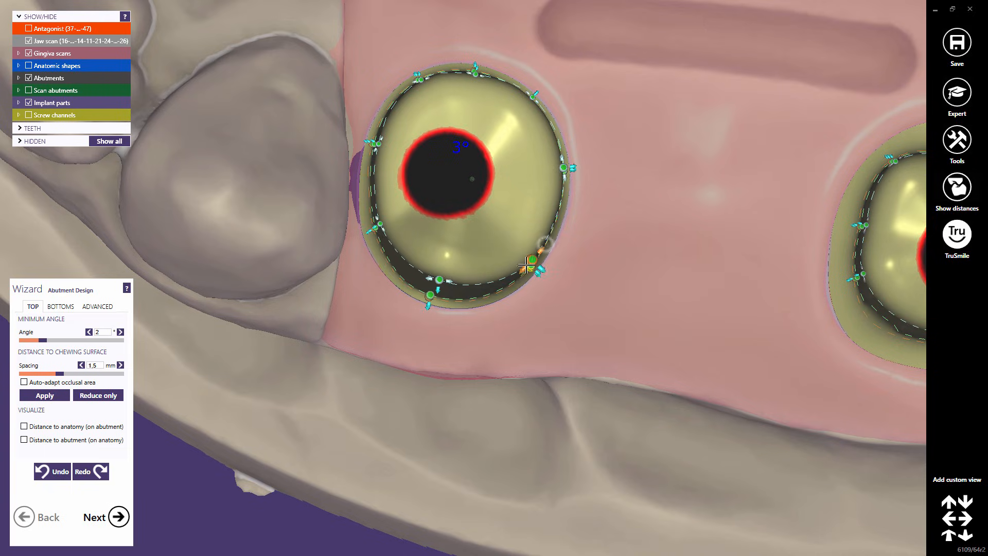
{"action": "left_click_drag", "start_coordinate": [564, 167], "coordinate": [562, 201]}
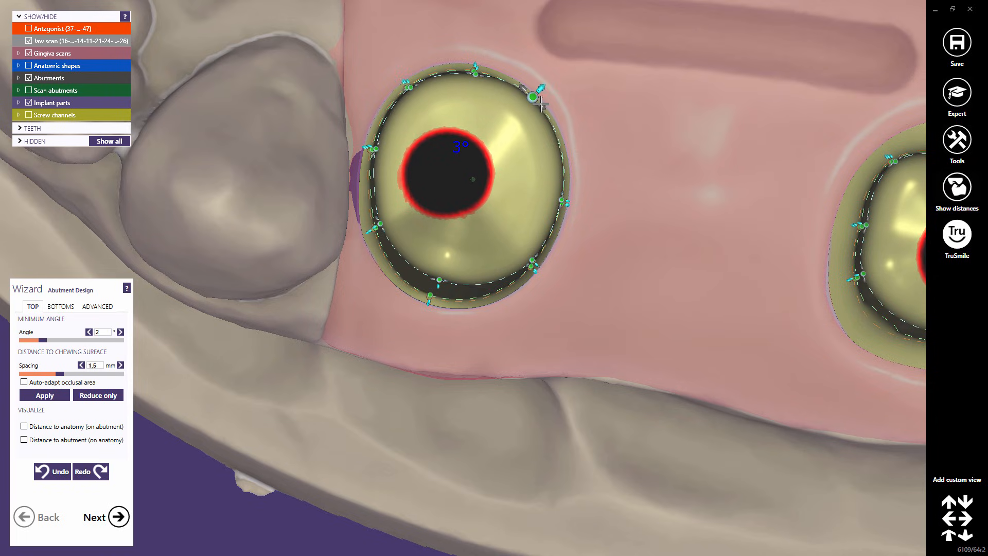
Draw the distal wall of the tooth 14 abutment inward, raise its buccal shoulder and mesiobuccal top points, and lower its buccal tip.
{"action": "right_click_drag", "start_coordinate": [557, 121], "coordinate": [571, 240]}
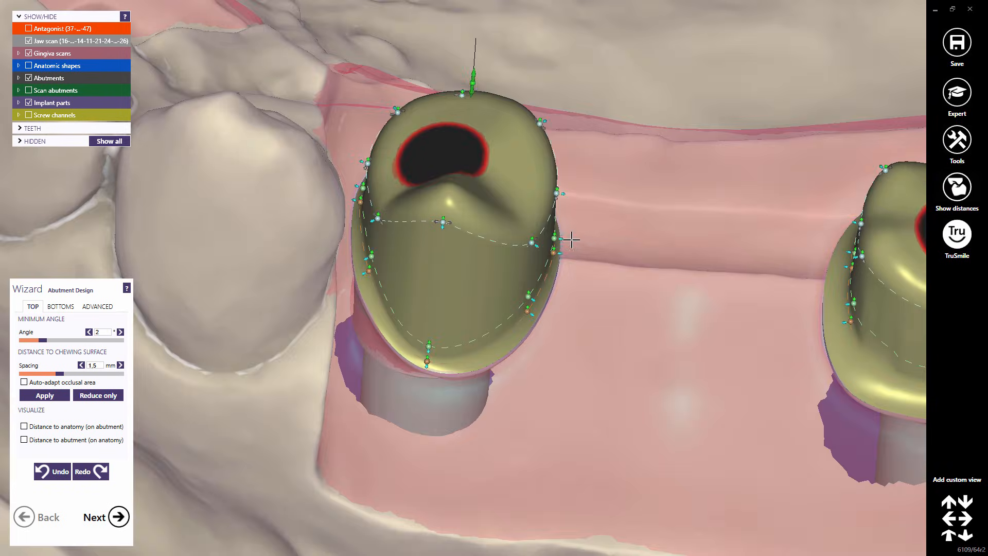
{"action": "left_click_drag", "start_coordinate": [569, 241], "coordinate": [548, 243]}
{"action": "right_click_drag", "start_coordinate": [443, 355], "coordinate": [435, 339]}
{"action": "left_click_drag", "start_coordinate": [435, 369], "coordinate": [428, 357]}
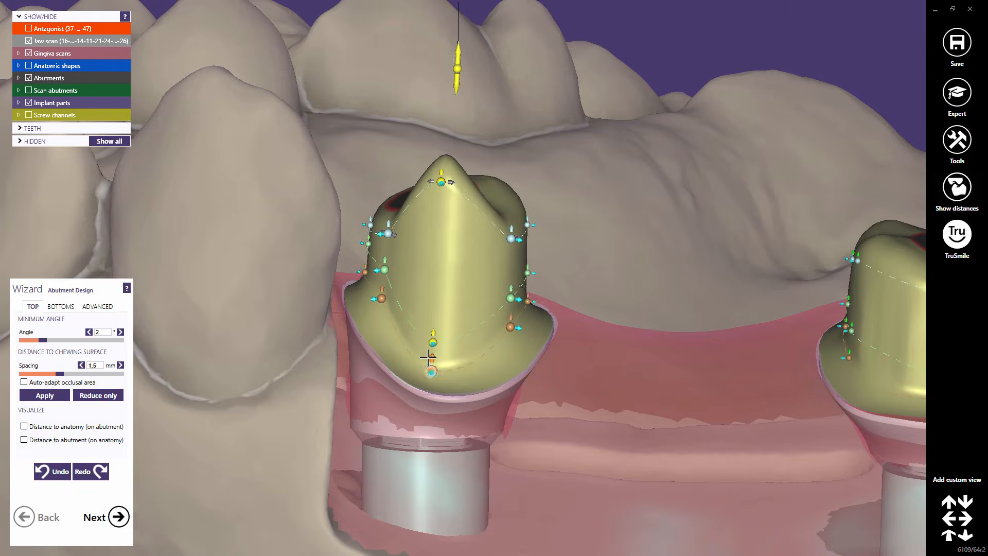
{"action": "right_click_drag", "start_coordinate": [430, 309], "coordinate": [429, 308]}
{"action": "left_click_drag", "start_coordinate": [388, 226], "coordinate": [390, 216]}
{"action": "left_click_drag", "start_coordinate": [444, 169], "coordinate": [442, 193]}
Draw the distal side of the tooth 14 abutment inward, shift its mesial point buccally and push its mesiobuccal corner outward.
{"action": "right_click_drag", "start_coordinate": [441, 213], "coordinate": [521, 202]}
{"action": "scroll", "coordinate": [520, 203], "scroll_direction": "up", "scroll_amount": 3}
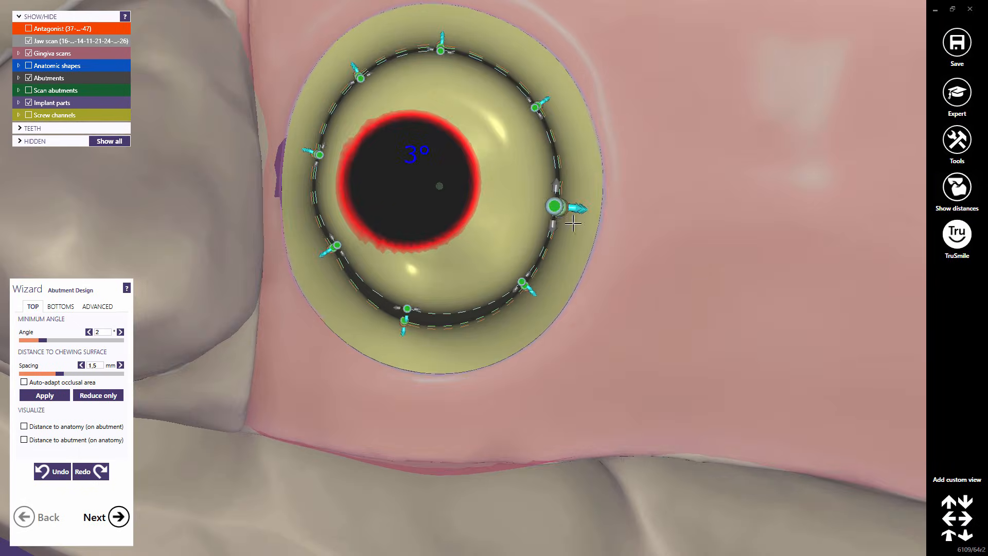
{"action": "scroll", "coordinate": [576, 225], "scroll_direction": "up", "scroll_amount": 1}
{"action": "left_click_drag", "start_coordinate": [590, 203], "coordinate": [577, 203]}
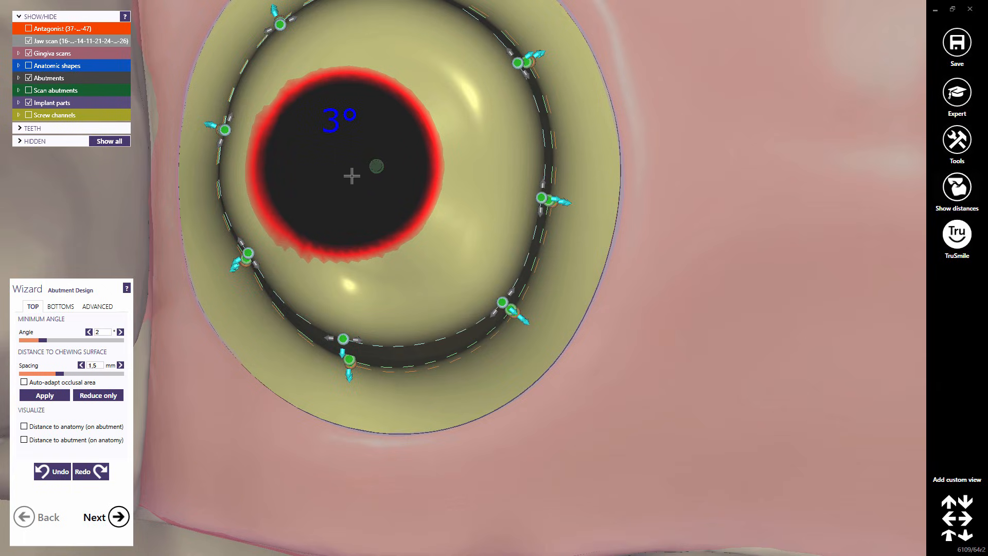
{"action": "right_click_drag", "start_coordinate": [351, 176], "coordinate": [375, 180]}
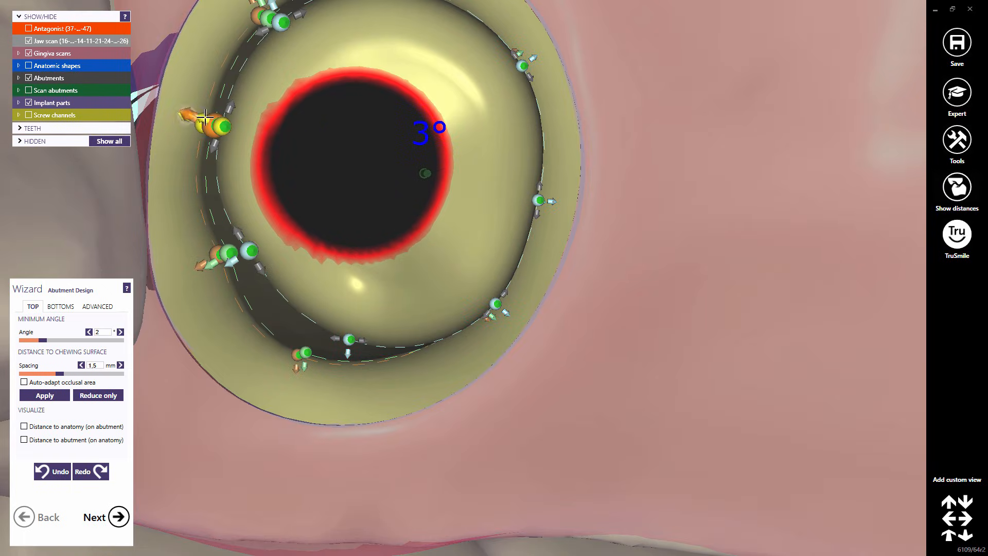
{"action": "left_click_drag", "start_coordinate": [214, 145], "coordinate": [210, 155]}
{"action": "left_click_drag", "start_coordinate": [231, 262], "coordinate": [213, 275]}
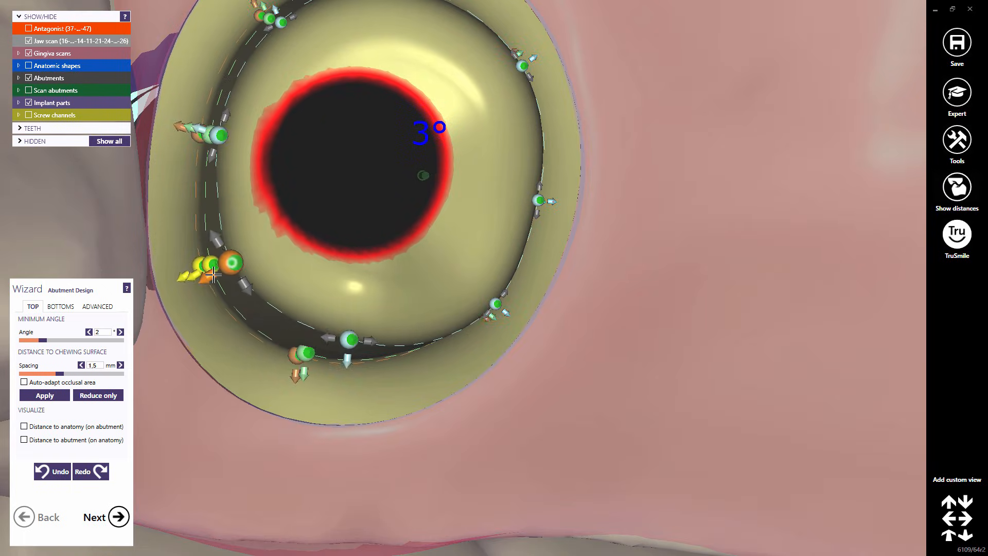
{"action": "right_click_drag", "start_coordinate": [287, 236], "coordinate": [269, 237]}
Round the palatal contour of the tooth 14 abutment by spreading its palatal and corner points outward, and shift the buccal points distally.
{"action": "scroll", "coordinate": [293, 218], "scroll_direction": "down", "scroll_amount": 3}
{"action": "scroll", "coordinate": [378, 152], "scroll_direction": "up", "scroll_amount": 1}
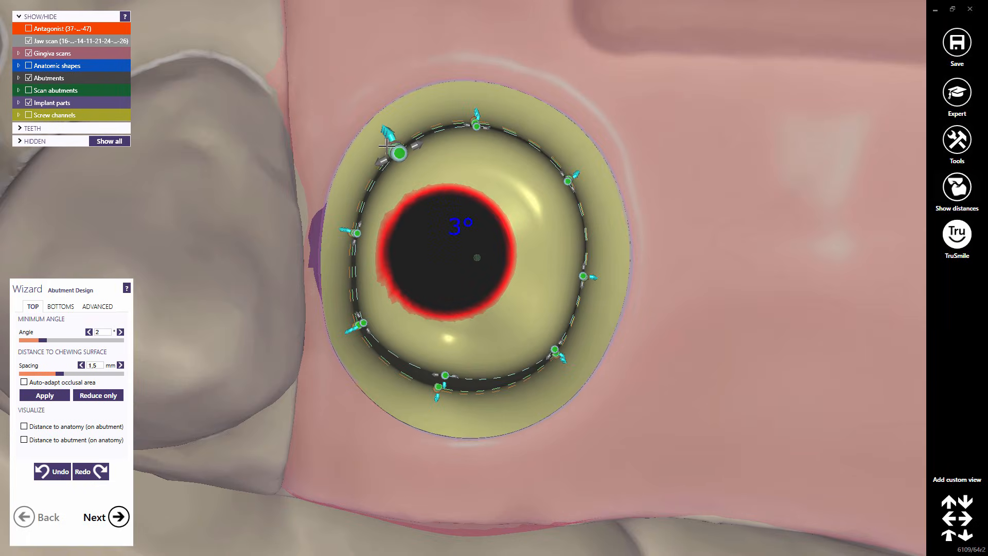
{"action": "left_click_drag", "start_coordinate": [386, 147], "coordinate": [410, 129]}
{"action": "left_click_drag", "start_coordinate": [495, 130], "coordinate": [509, 127]}
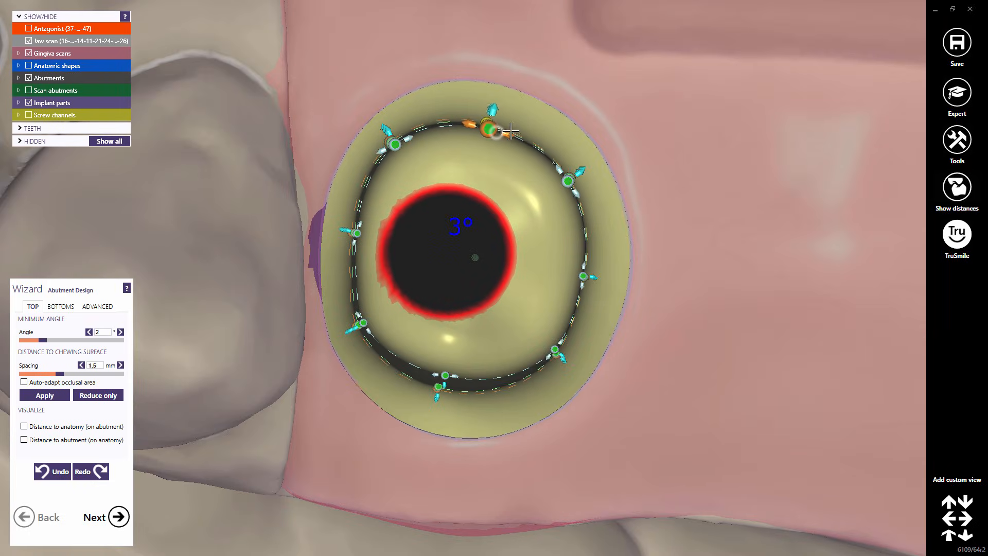
{"action": "left_click_drag", "start_coordinate": [580, 196], "coordinate": [588, 167]}
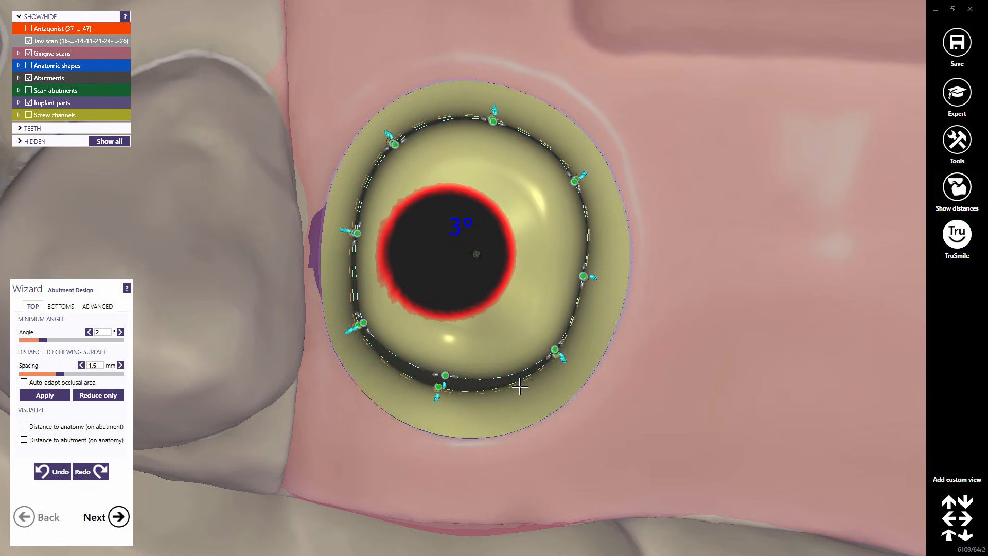
{"action": "left_click_drag", "start_coordinate": [443, 389], "coordinate": [476, 384]}
Lower two upper edge points of the tooth 14 abutment, one on a side wall and one on the palatal wall.
{"action": "right_click_drag", "start_coordinate": [477, 384], "coordinate": [515, 391]}
{"action": "left_click_drag", "start_coordinate": [551, 305], "coordinate": [552, 321]}
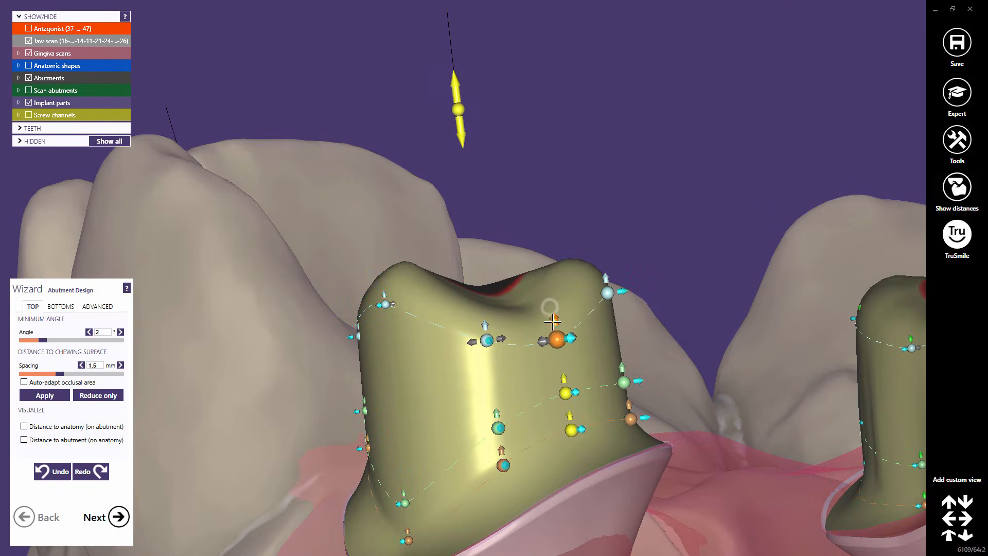
{"action": "right_click_drag", "start_coordinate": [589, 326], "coordinate": [604, 267]}
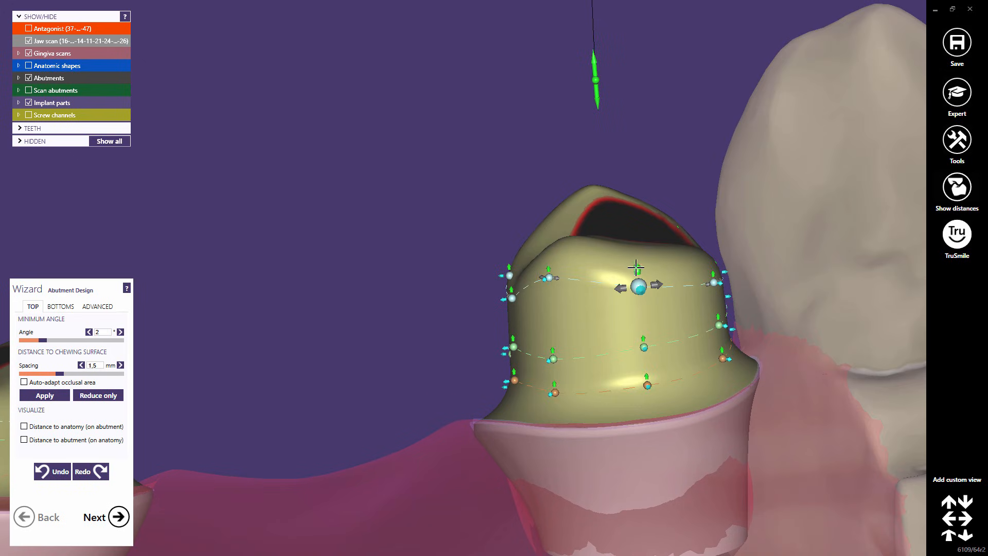
{"action": "left_click_drag", "start_coordinate": [547, 260], "coordinate": [548, 267]}
Lower the buccal tip of the tooth 14 abutment with the antagonist shown, and hide the antagonist after checking the abutments.
{"action": "right_click_drag", "start_coordinate": [568, 281], "coordinate": [564, 307]}
{"action": "left_click", "coordinate": [28, 29]}
{"action": "left_click_drag", "start_coordinate": [414, 223], "coordinate": [413, 233]}
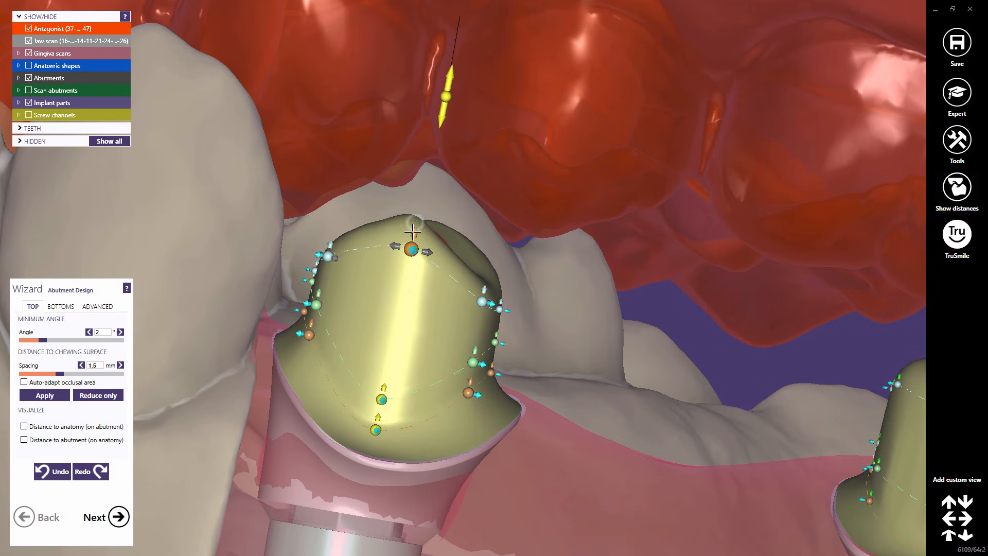
{"action": "scroll", "coordinate": [404, 289], "scroll_direction": "down", "scroll_amount": 10}
{"action": "middle_click", "coordinate": [195, 255]}
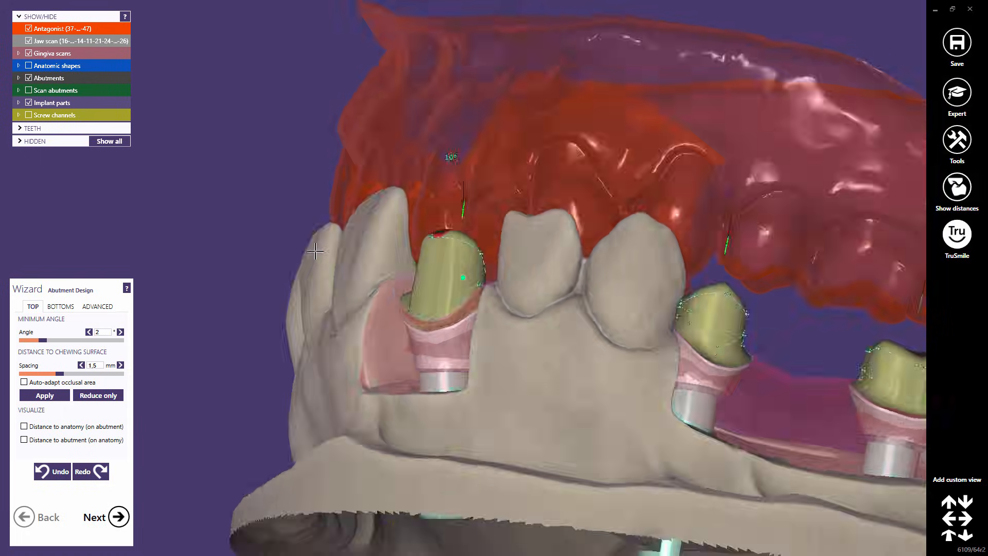
{"action": "right_click_drag", "start_coordinate": [304, 251], "coordinate": [310, 239]}
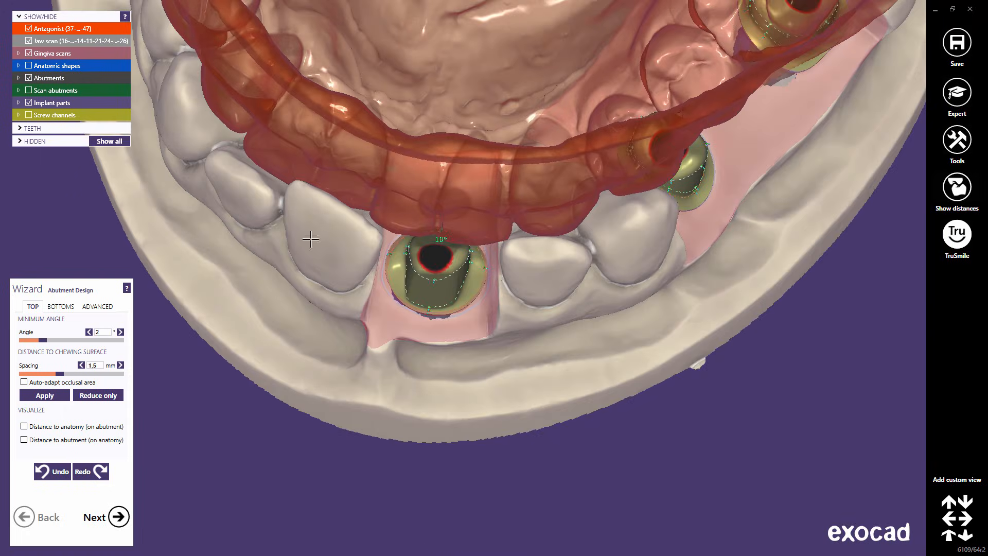
{"action": "left_click", "coordinate": [29, 29]}
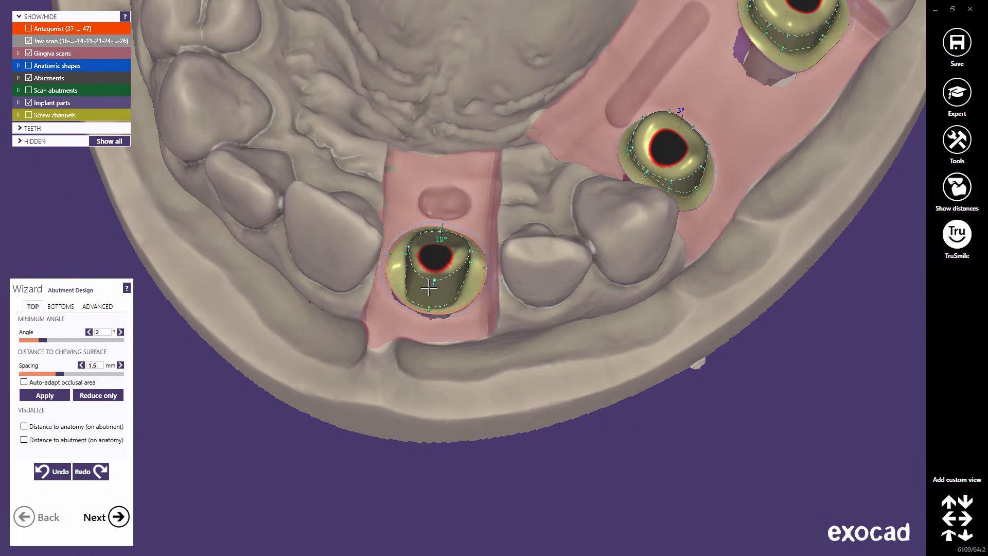
Move the distal control points of the tooth 11 abutment toward the labial side and add new points at both palatal corners.
{"action": "right_click_drag", "start_coordinate": [430, 287], "coordinate": [467, 232]}
{"action": "scroll", "coordinate": [467, 232], "scroll_direction": "up", "scroll_amount": 5}
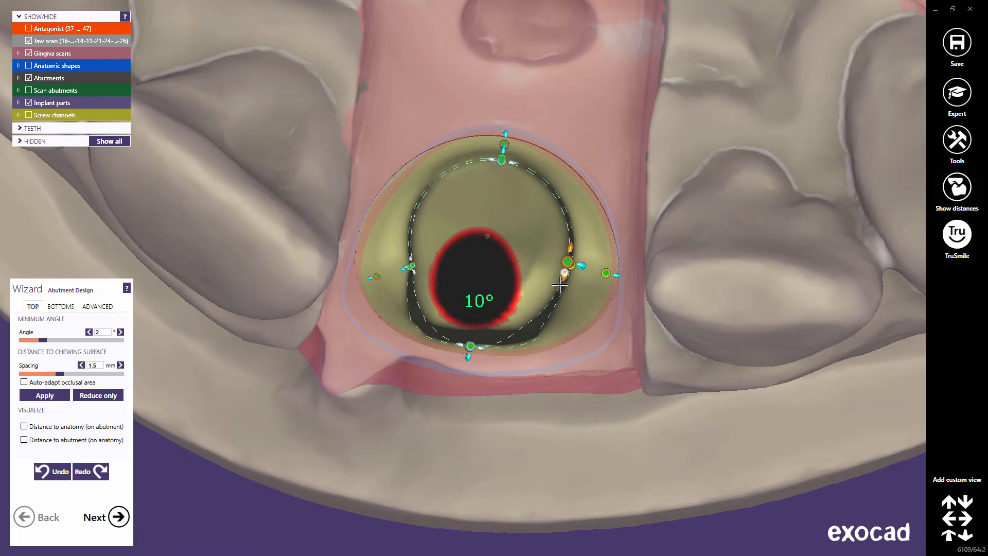
{"action": "left_click_drag", "start_coordinate": [559, 283], "coordinate": [584, 306]}
{"action": "right_click_drag", "start_coordinate": [577, 288], "coordinate": [569, 248]}
{"action": "left_click", "coordinate": [577, 200]}
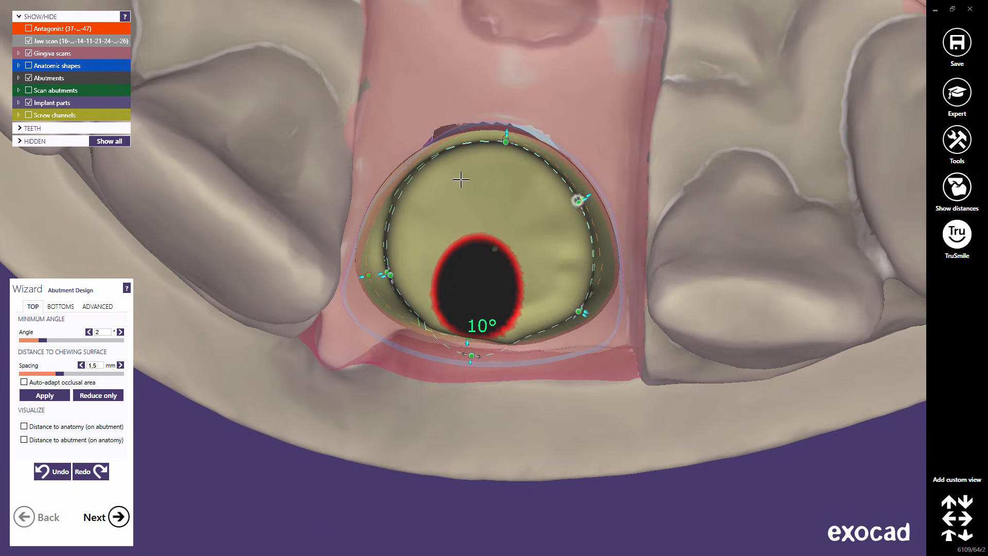
{"action": "right_click_drag", "start_coordinate": [427, 176], "coordinate": [422, 185]}
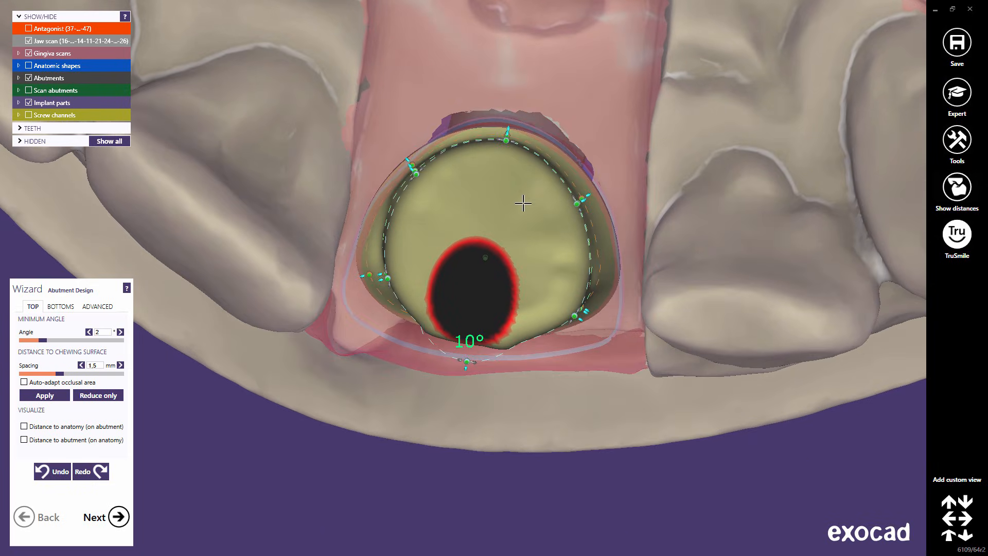
Adjust the two palatal corner points of the tooth 11 abutment, drawing the mesial one inward, and raise the points on both sides.
{"action": "right_click_drag", "start_coordinate": [602, 191], "coordinate": [556, 202]}
{"action": "scroll", "coordinate": [557, 201], "scroll_direction": "up", "scroll_amount": 4}
{"action": "mouse_move", "coordinate": [579, 188]}
{"action": "left_mouse_down"}
{"action": "mouse_move", "coordinate": [590, 187]}
{"action": "mouse_move", "coordinate": [577, 192]}
{"action": "left_mouse_up"}
{"action": "right_click_drag", "start_coordinate": [458, 167], "coordinate": [515, 196]}
{"action": "left_click_drag", "start_coordinate": [294, 106], "coordinate": [328, 139]}
{"action": "right_click_drag", "start_coordinate": [382, 188], "coordinate": [345, 173]}
{"action": "left_click_drag", "start_coordinate": [243, 308], "coordinate": [252, 211]}
{"action": "left_click_drag", "start_coordinate": [604, 292], "coordinate": [607, 239]}
Hide the gingiva scans, and on the tooth 11 abutment raise the middle labial wall point and lower the middle labial top point.
{"action": "scroll", "coordinate": [443, 309], "scroll_direction": "down", "scroll_amount": 5}
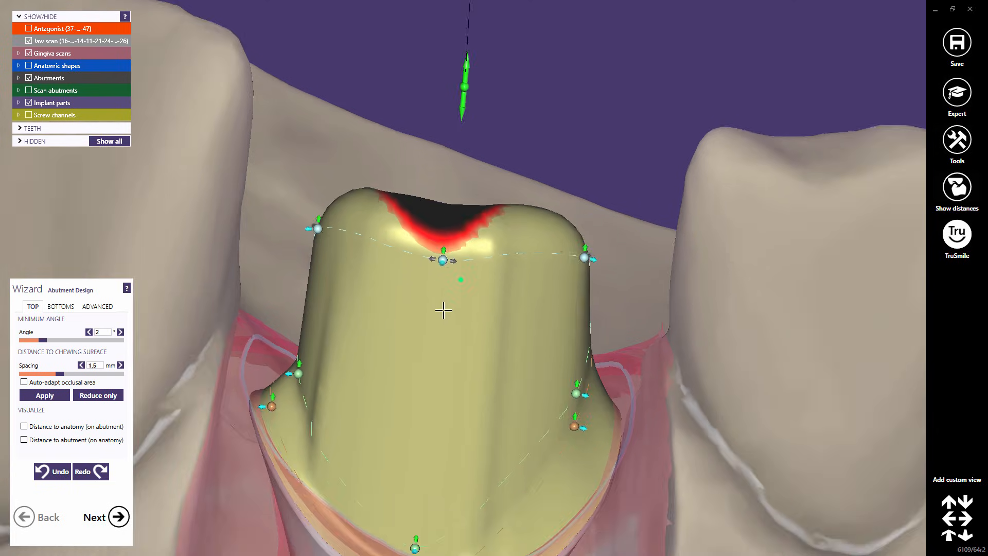
{"action": "right_click_drag", "start_coordinate": [457, 403], "coordinate": [465, 371]}
{"action": "middle_click_drag", "start_coordinate": [500, 358], "coordinate": [498, 264]}
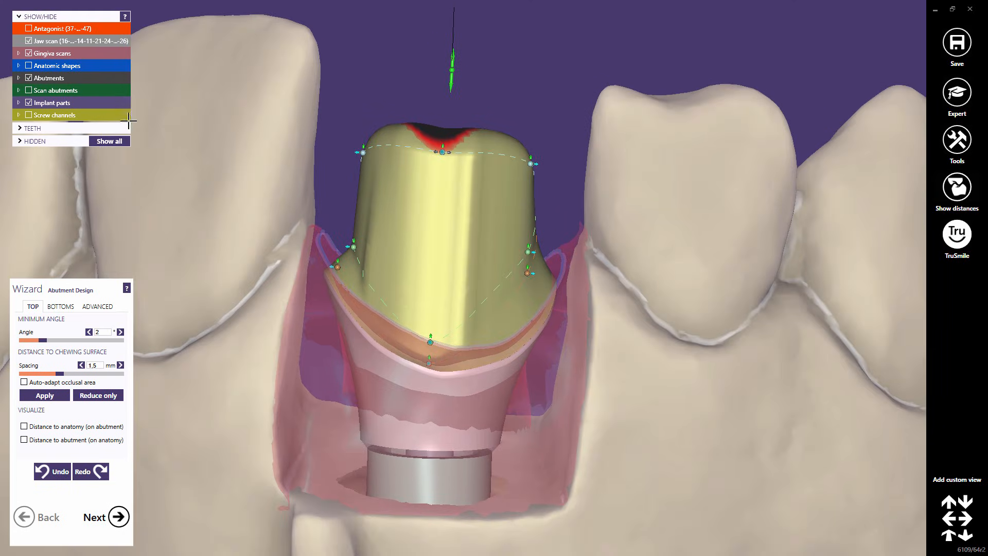
{"action": "left_click", "coordinate": [29, 53]}
{"action": "scroll", "coordinate": [430, 332], "scroll_direction": "up", "scroll_amount": 2}
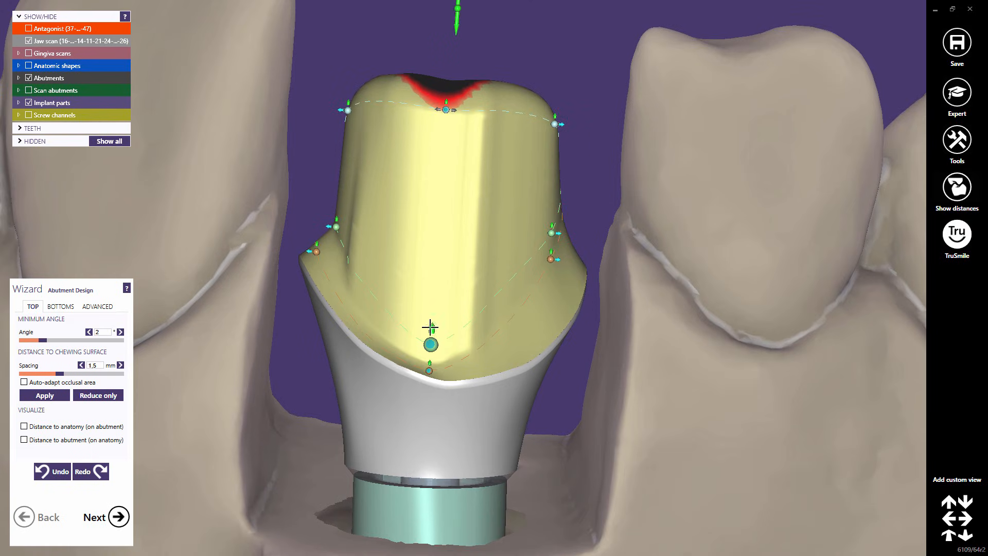
{"action": "left_click_drag", "start_coordinate": [430, 327], "coordinate": [440, 280]}
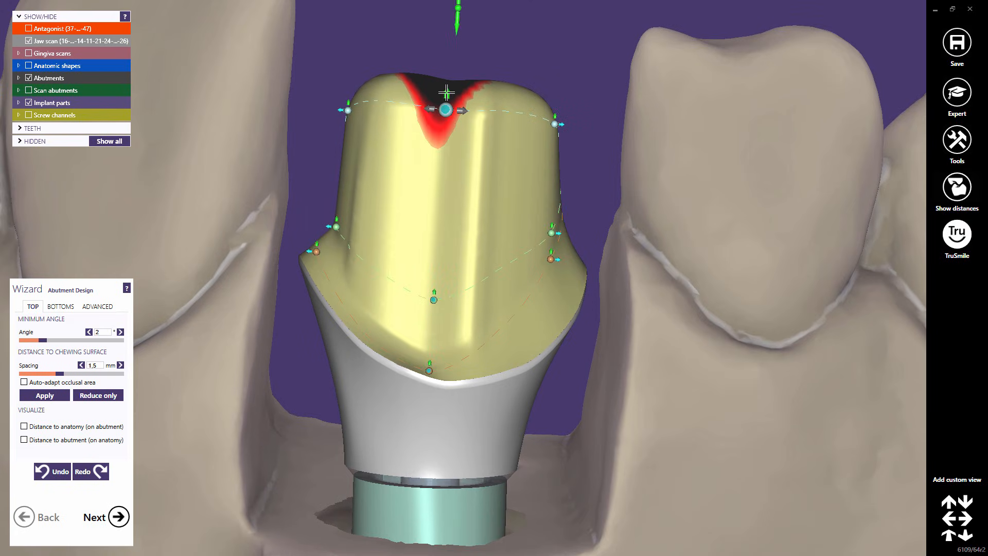
{"action": "left_click_drag", "start_coordinate": [446, 93], "coordinate": [440, 184]}
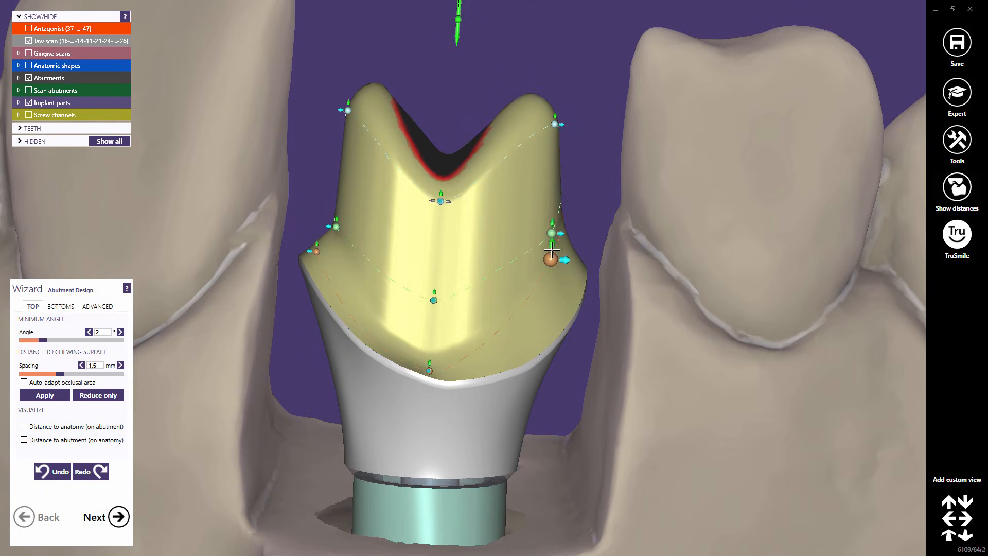
Lower the distal shoulder point of the tooth 11 abutment and draw its mesial and distal top points slightly inward.
{"action": "mouse_move", "coordinate": [552, 249]}
{"action": "left_mouse_down"}
{"action": "mouse_move", "coordinate": [551, 320]}
{"action": "mouse_move", "coordinate": [545, 300]}
{"action": "left_mouse_up"}
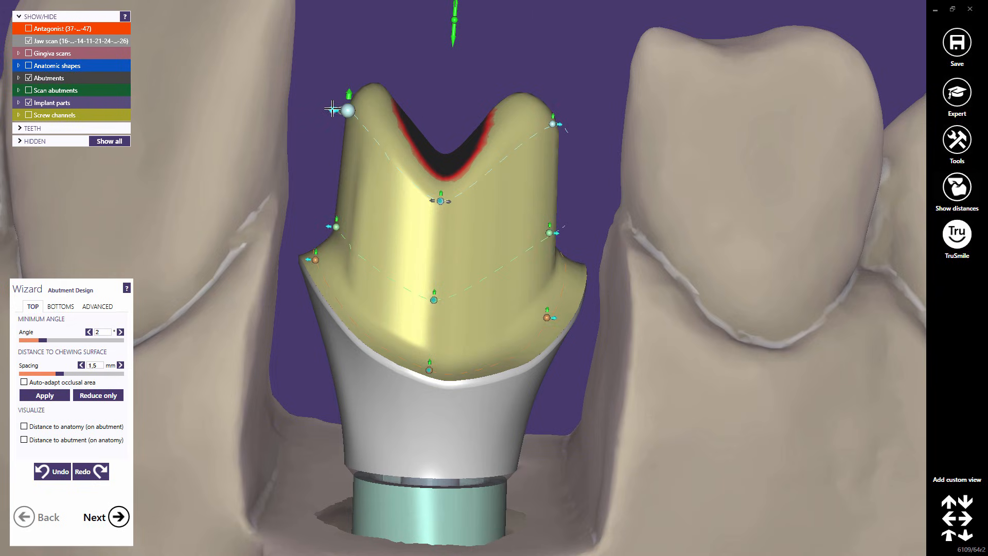
{"action": "left_click_drag", "start_coordinate": [332, 109], "coordinate": [341, 110]}
{"action": "left_click_drag", "start_coordinate": [565, 128], "coordinate": [554, 127]}
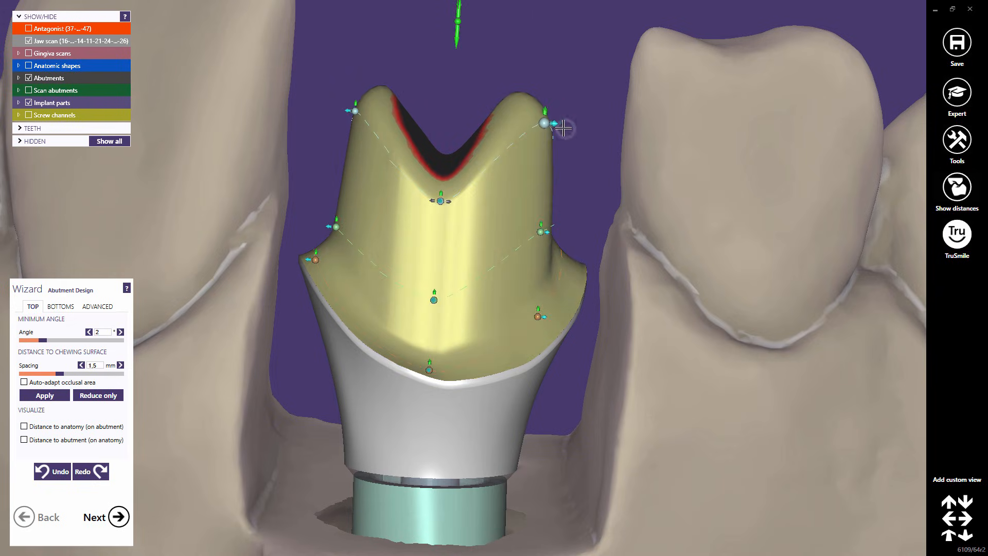
{"action": "right_click_drag", "start_coordinate": [564, 128], "coordinate": [548, 162]}
{"action": "scroll", "coordinate": [554, 105], "scroll_direction": "up", "scroll_amount": 2}
{"action": "left_click_drag", "start_coordinate": [559, 114], "coordinate": [555, 110]}
{"action": "right_click_drag", "start_coordinate": [538, 158], "coordinate": [443, 326]}
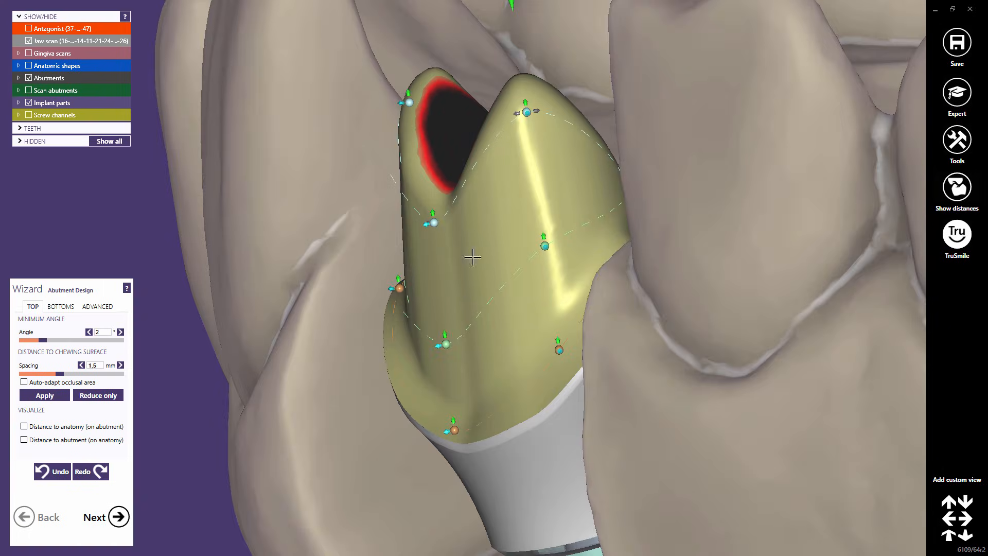
Raise the middle labial wall point and the middle labial shoulder point of the tooth 11 abutment.
{"action": "left_click_drag", "start_coordinate": [444, 323], "coordinate": [443, 303]}
{"action": "left_click_drag", "start_coordinate": [454, 415], "coordinate": [454, 400]}
{"action": "right_click_drag", "start_coordinate": [454, 400], "coordinate": [463, 401]}
{"action": "scroll", "coordinate": [446, 358], "scroll_direction": "down", "scroll_amount": 5}
{"action": "scroll", "coordinate": [444, 359], "scroll_direction": "down", "scroll_amount": 1}
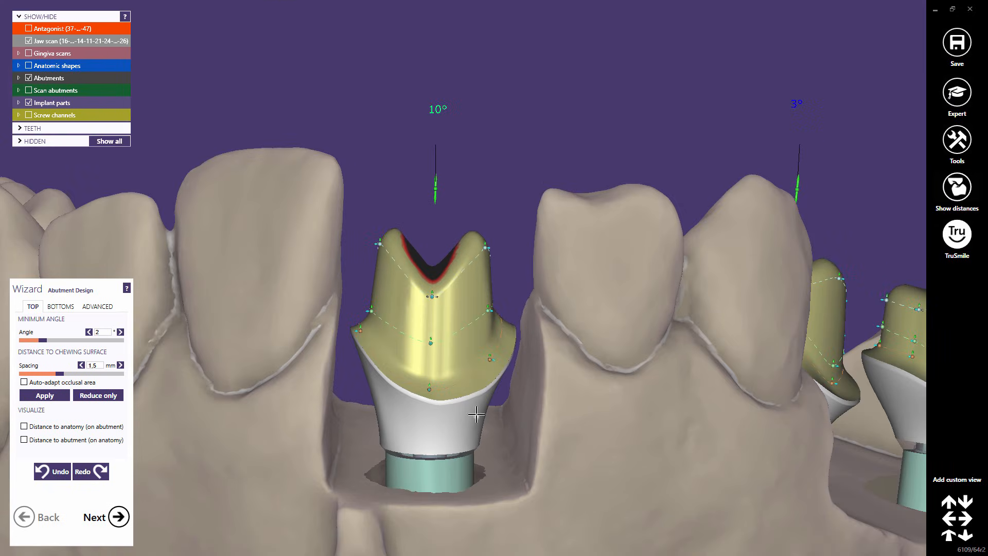
{"action": "middle_click_drag", "start_coordinate": [481, 411], "coordinate": [504, 324]}
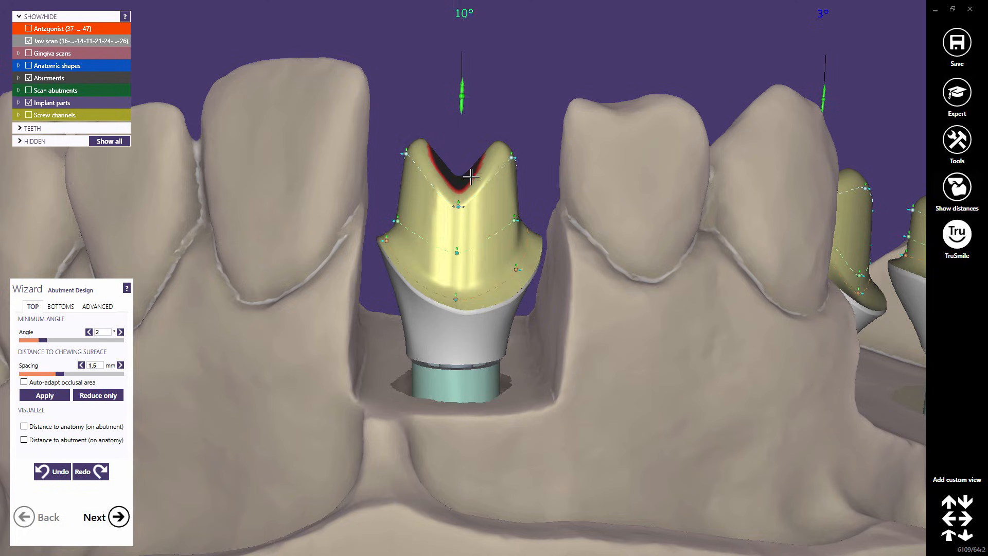
{"action": "right_click_drag", "start_coordinate": [464, 176], "coordinate": [450, 353]}
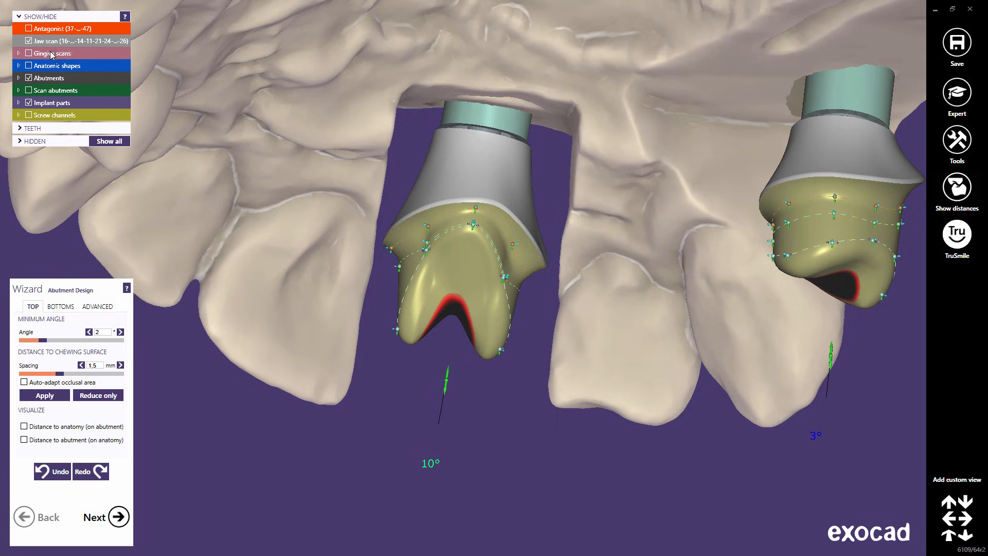
Show the gingiva scans, move two palatal margin points of the tooth 11 abutment bottom toward the implant, and add and move a middle point.
{"action": "left_click", "coordinate": [29, 54]}
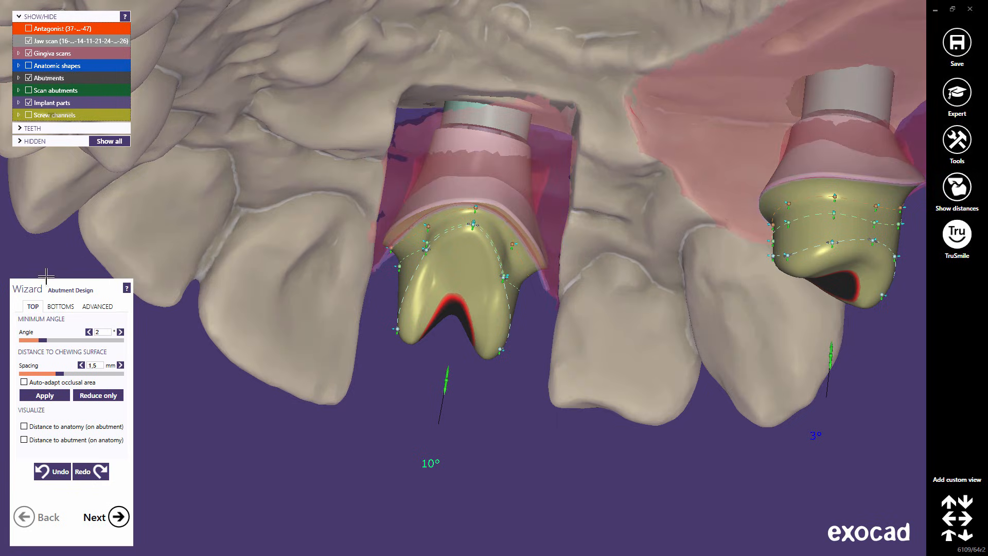
{"action": "left_click", "coordinate": [59, 307]}
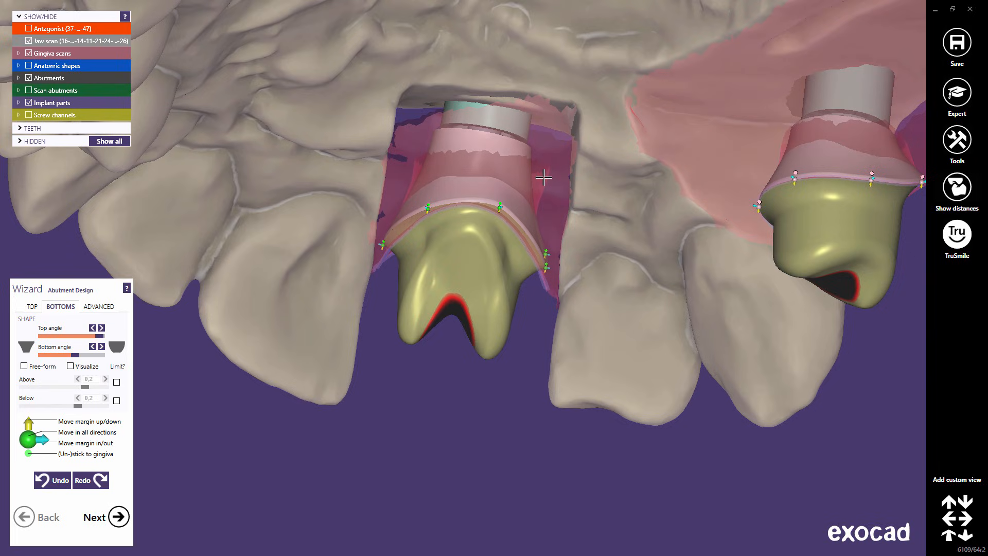
{"action": "scroll", "coordinate": [421, 198], "scroll_direction": "up", "scroll_amount": 3}
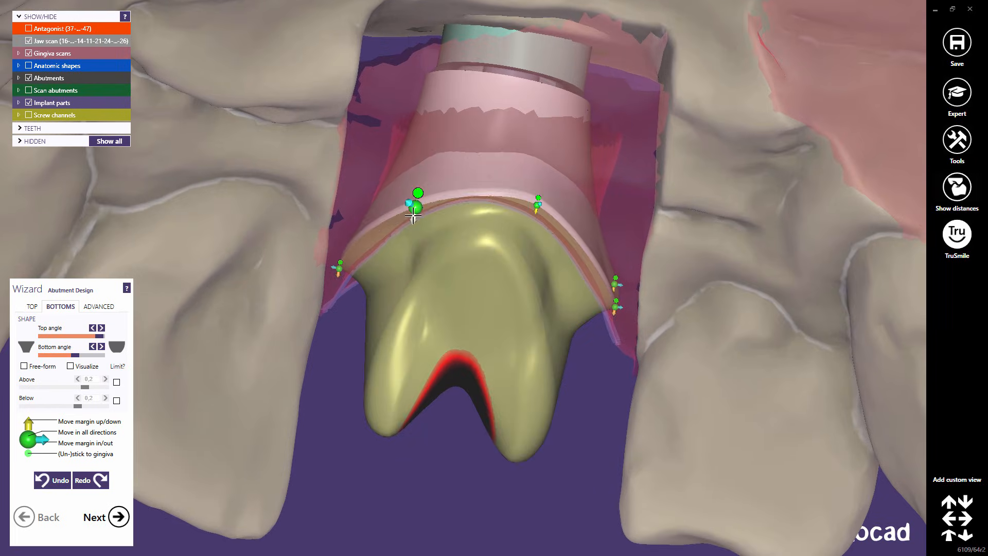
{"action": "left_click_drag", "start_coordinate": [420, 192], "coordinate": [421, 183]}
{"action": "left_click_drag", "start_coordinate": [537, 201], "coordinate": [537, 188]}
{"action": "left_click", "coordinate": [480, 178]}
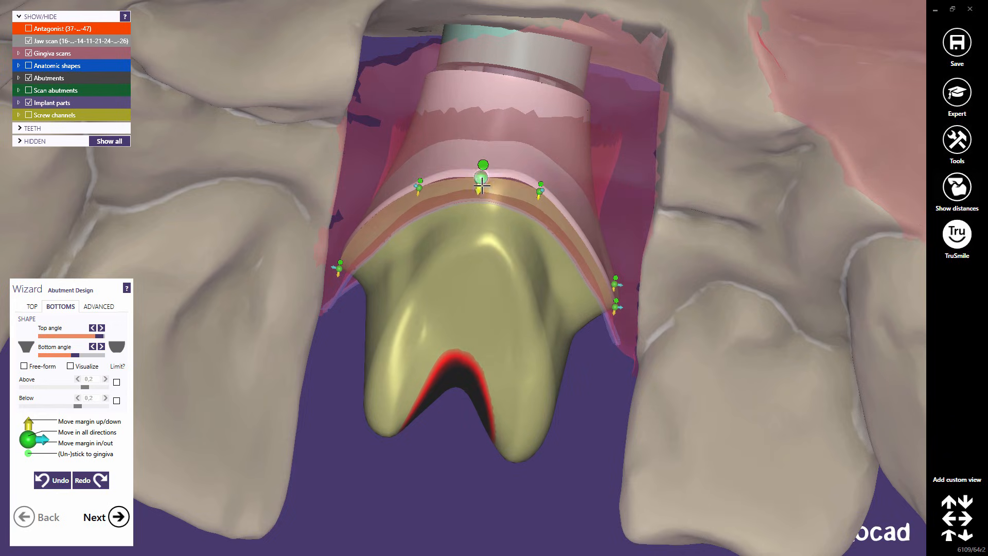
{"action": "left_click_drag", "start_coordinate": [479, 181], "coordinate": [480, 155]}
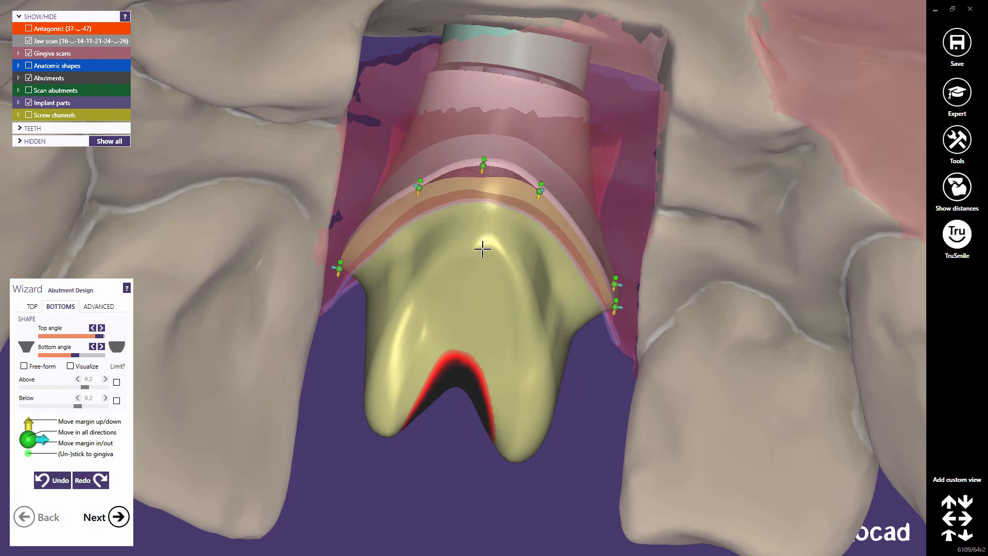
Return to editing the abutment tops and hide the jaw scans.
{"action": "right_click_drag", "start_coordinate": [481, 249], "coordinate": [438, 82]}
{"action": "middle_click_drag", "start_coordinate": [439, 83], "coordinate": [444, 344]}
{"action": "right_click_drag", "start_coordinate": [444, 344], "coordinate": [500, 342]}
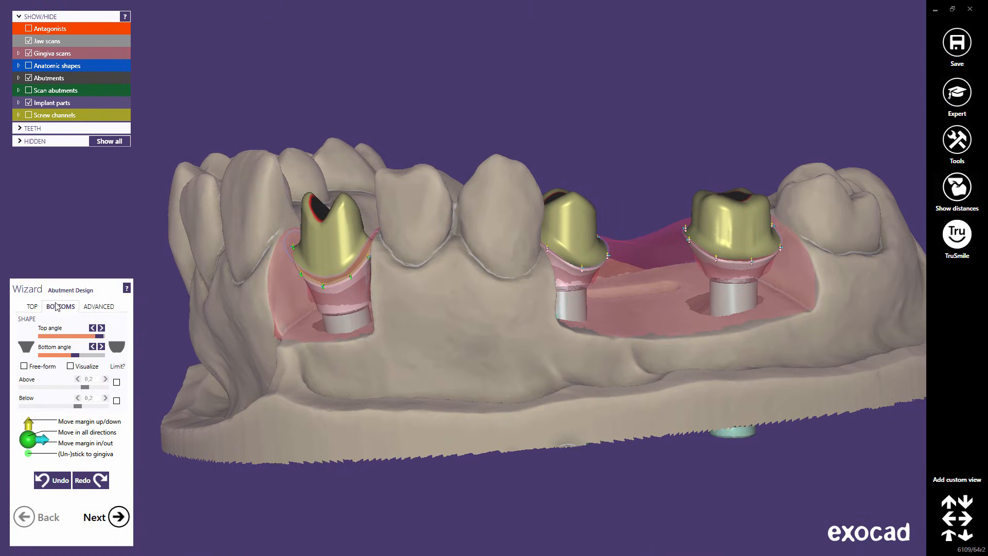
{"action": "left_click", "coordinate": [31, 306]}
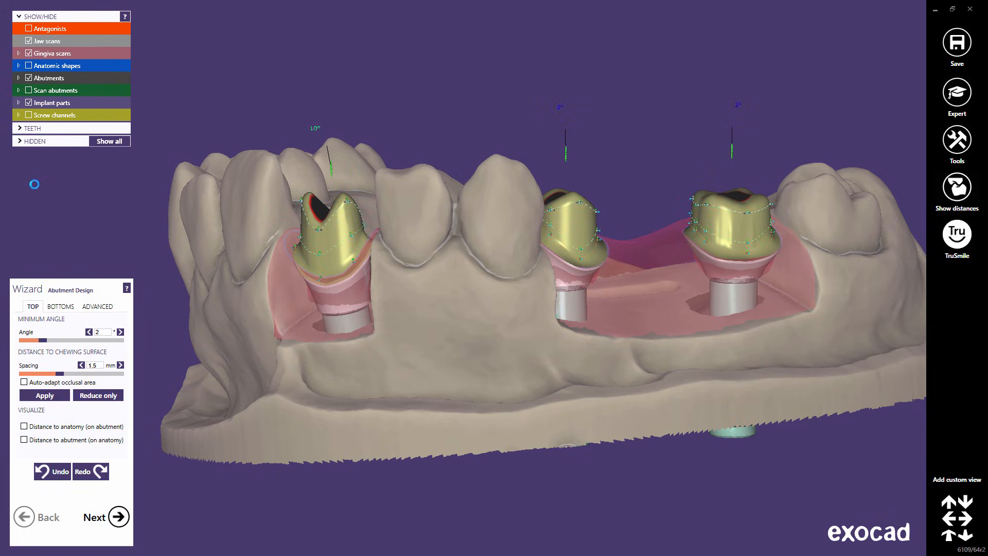
{"action": "left_click", "coordinate": [28, 41]}
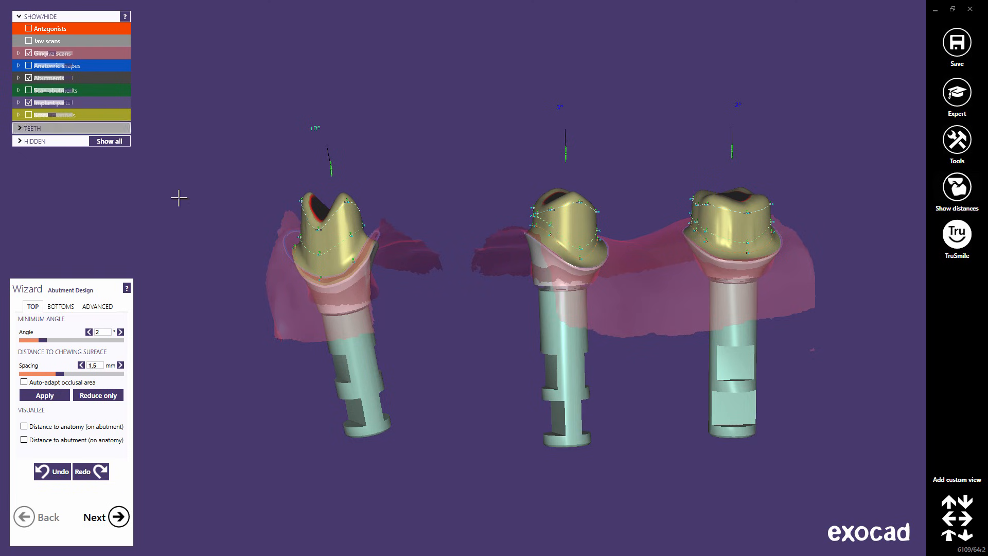
{"action": "scroll", "coordinate": [536, 278], "scroll_direction": "up", "scroll_amount": 3}
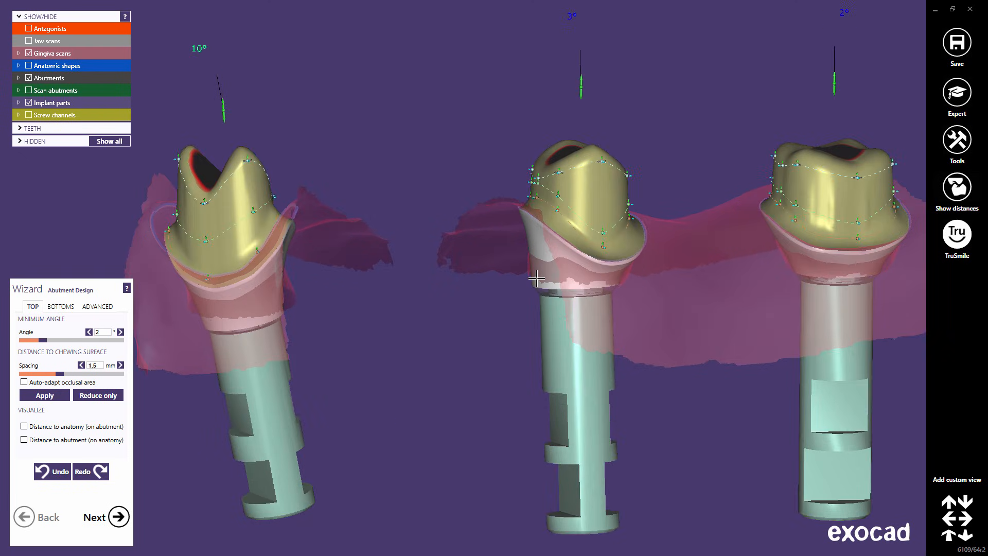
Try minimum angles of 6° and 0°, moving the facing top points of the tooth 14 and 16 abutments outward.
{"action": "double_click", "coordinate": [104, 332]}
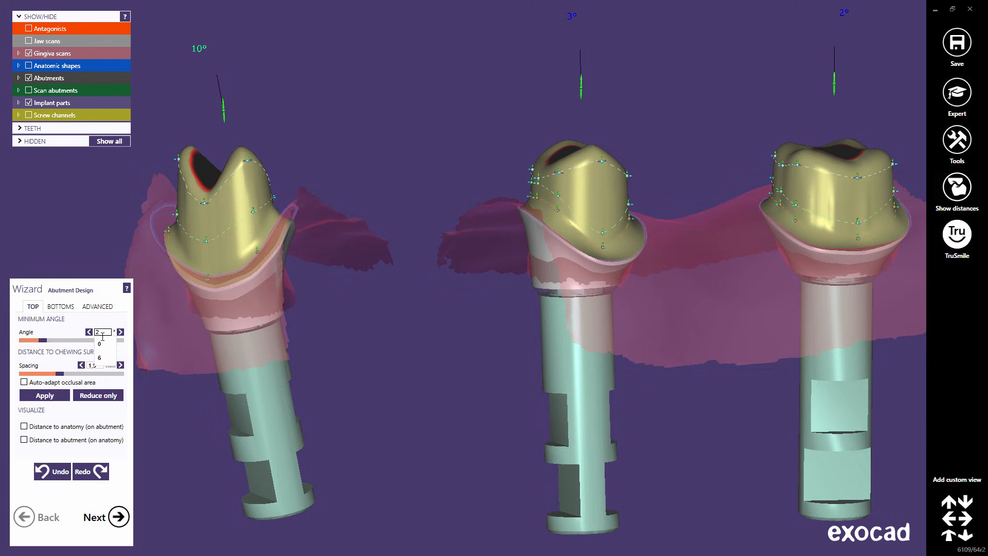
{"action": "left_click", "coordinate": [100, 358]}
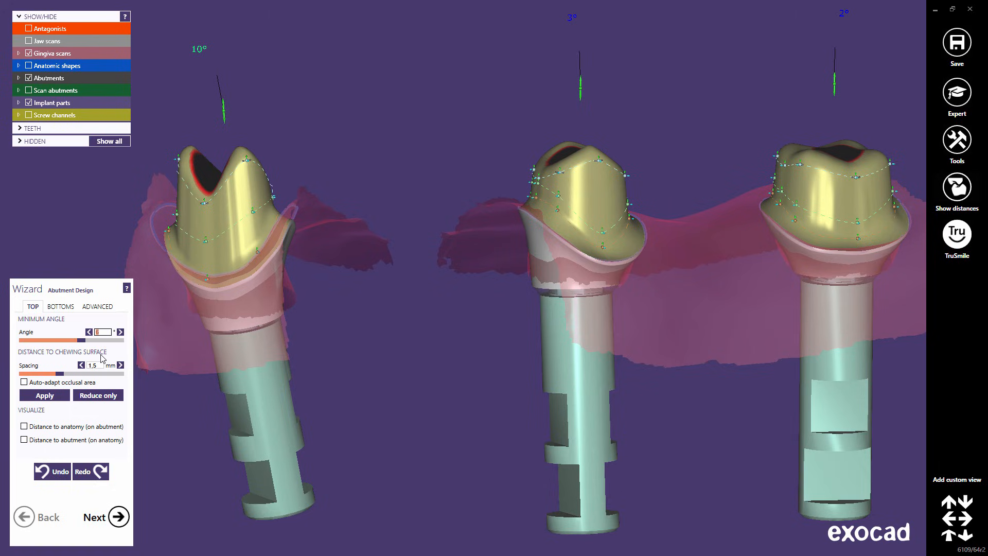
{"action": "left_click", "coordinate": [104, 332]}
{"action": "left_click", "coordinate": [105, 358]}
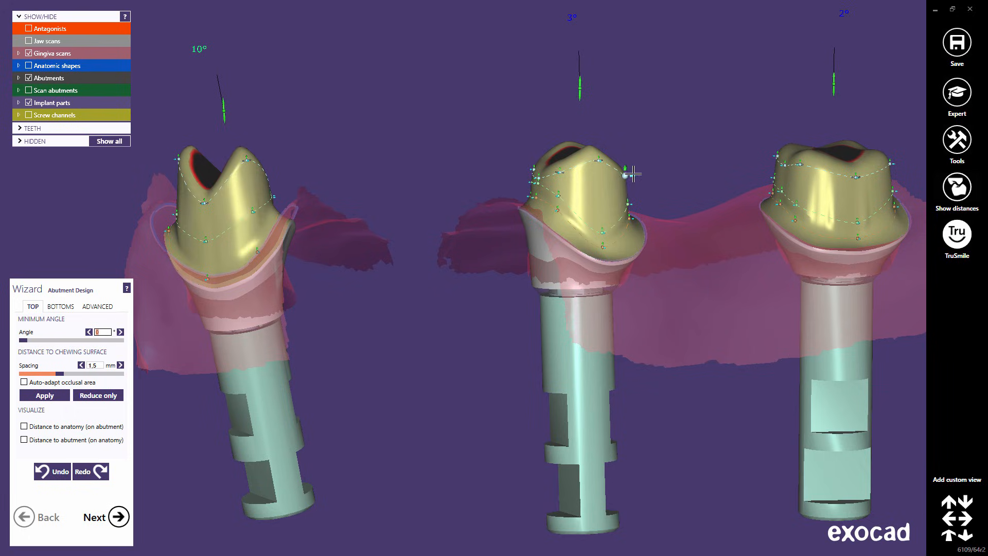
{"action": "left_click_drag", "start_coordinate": [630, 177], "coordinate": [645, 174]}
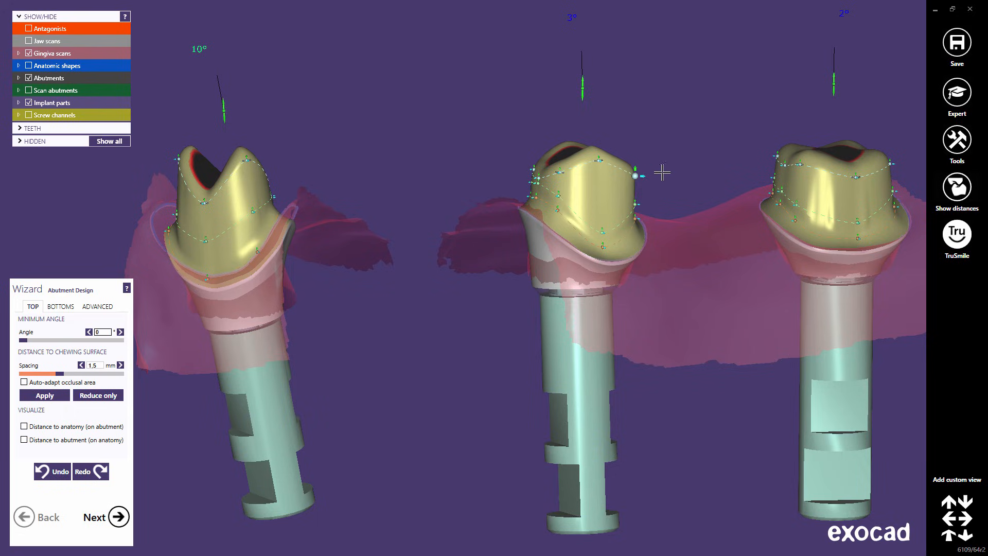
{"action": "left_click_drag", "start_coordinate": [776, 156], "coordinate": [762, 154]}
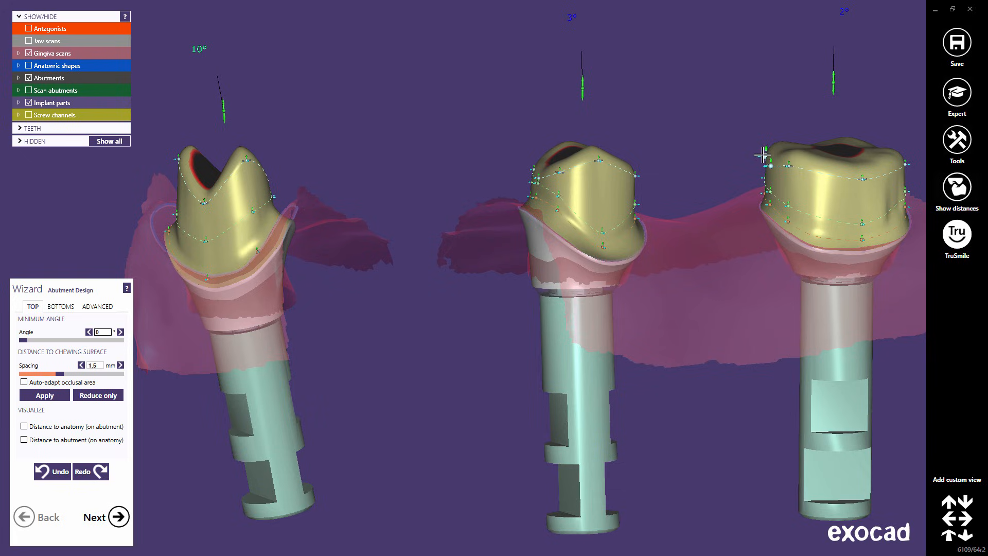
Set the minimum angle to 2° and undo the point moves on the tooth 14 and 16 abutments.
{"action": "double_click", "coordinate": [104, 333]}
{"action": "type", "text": "2"}
{"action": "key", "text": "Return"}
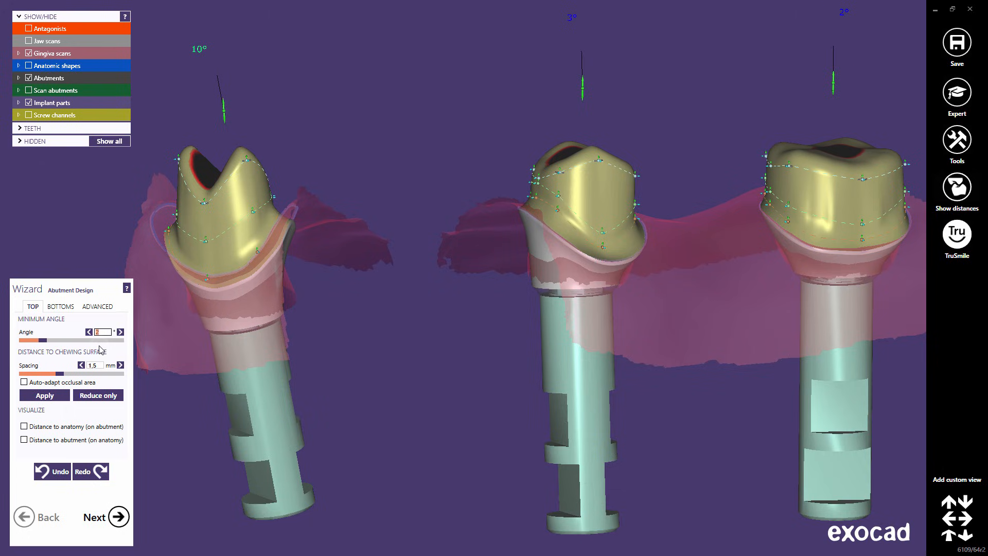
{"action": "left_click", "coordinate": [57, 472]}
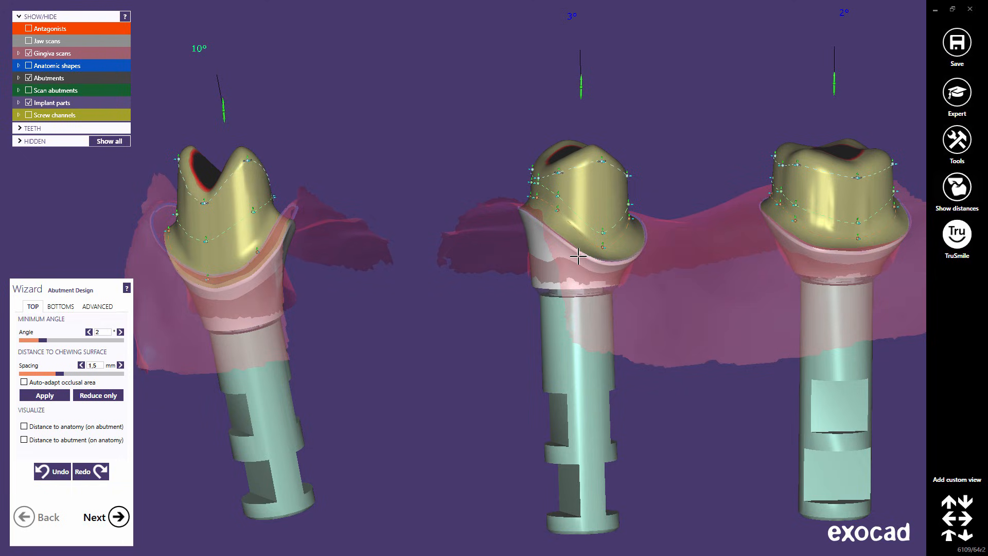
Hide the gingiva scans and view all three abutments from the occlusal side.
{"action": "scroll", "coordinate": [571, 257], "scroll_direction": "down", "scroll_amount": 3}
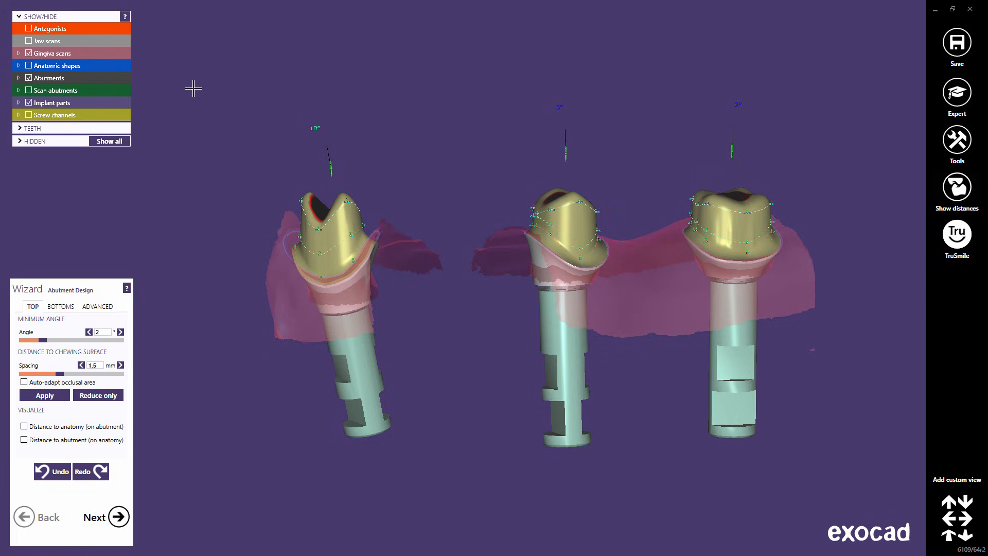
{"action": "left_click", "coordinate": [30, 54]}
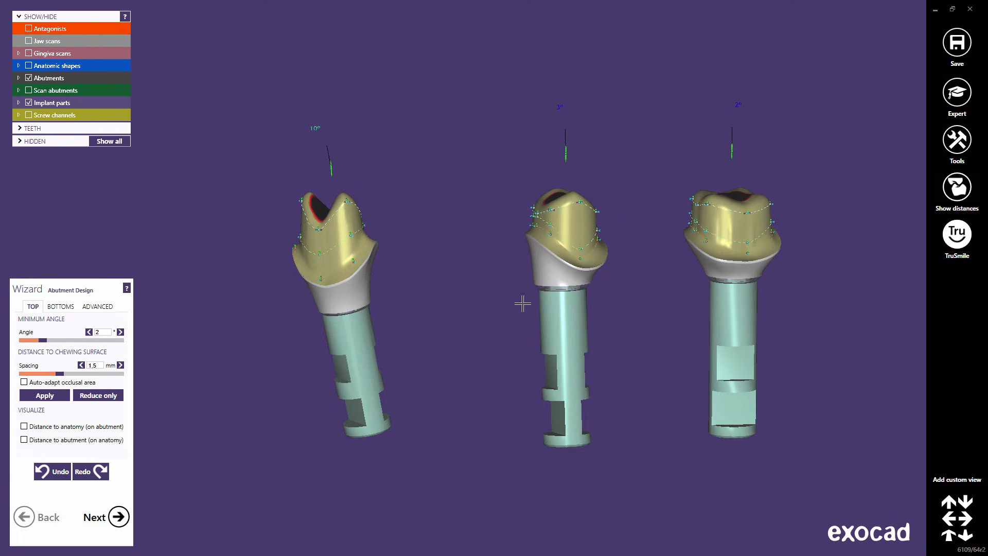
{"action": "right_click_drag", "start_coordinate": [566, 270], "coordinate": [564, 272]}
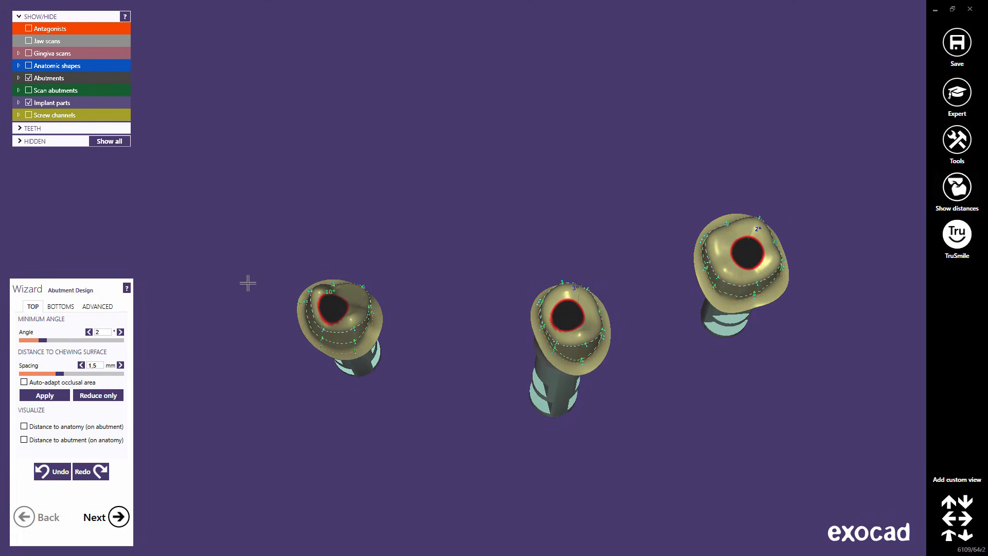
Try Apply and Reduce only with the 1.5 mm chewing surface spacing on all abutments, undoing each attempt.
{"action": "left_click", "coordinate": [23, 382]}
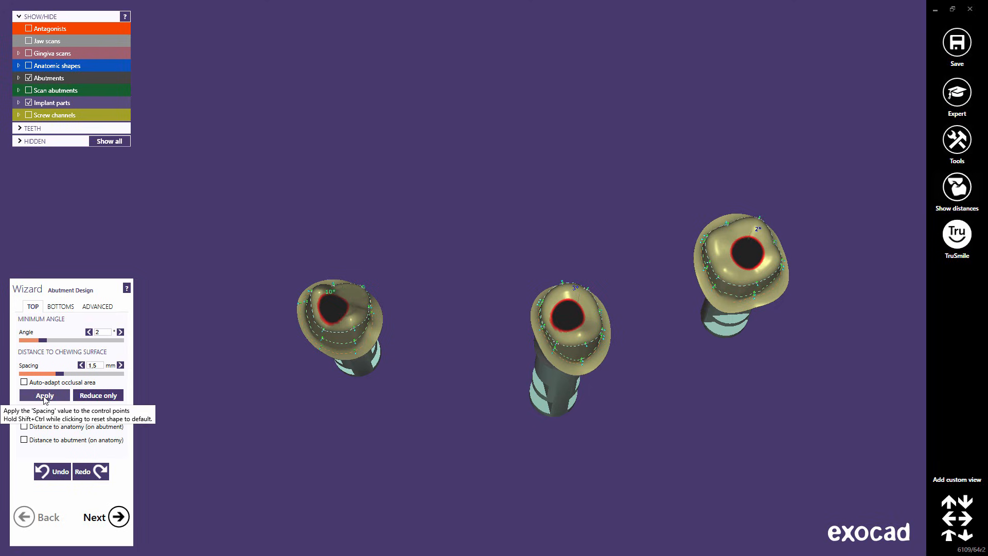
{"action": "left_click", "coordinate": [44, 395]}
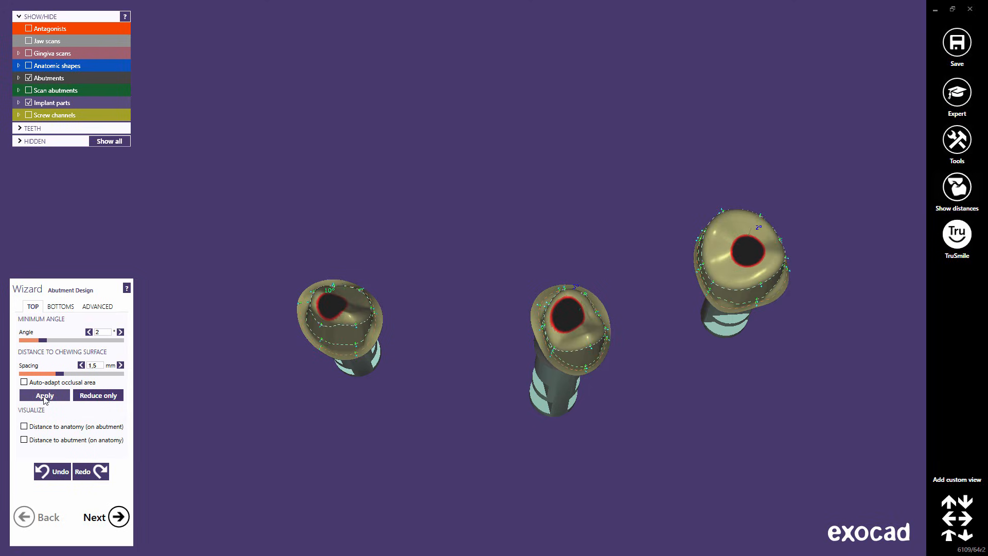
{"action": "left_click", "coordinate": [51, 472]}
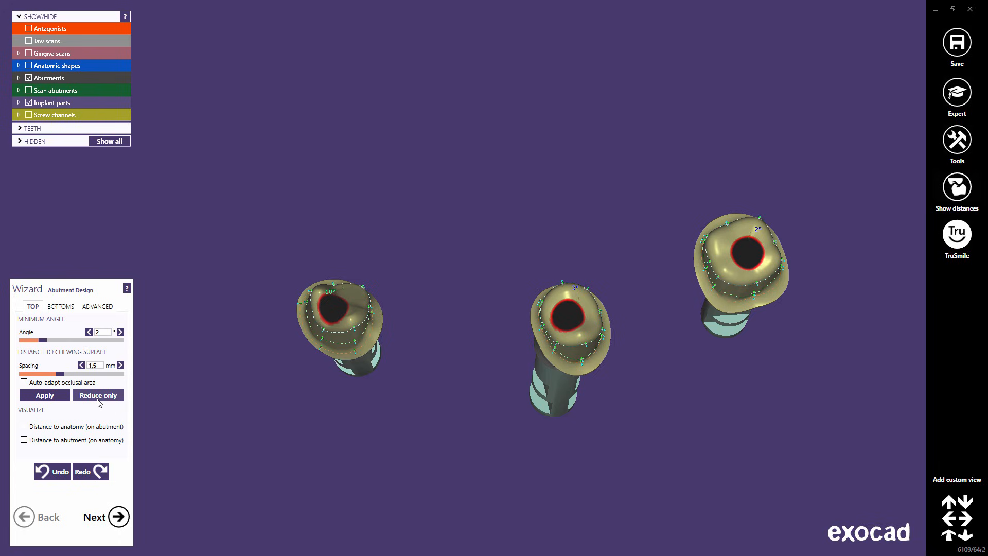
{"action": "left_click", "coordinate": [99, 401]}
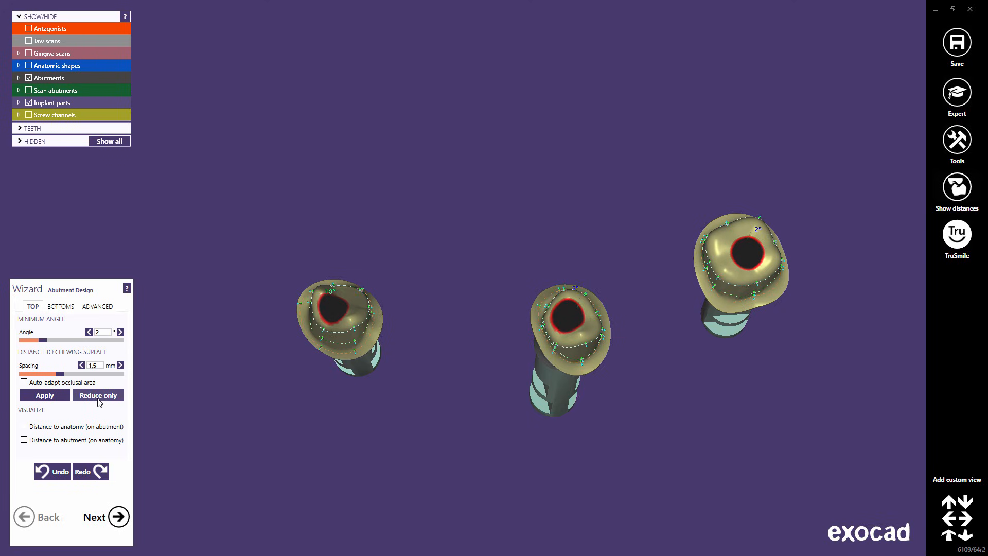
{"action": "left_click", "coordinate": [52, 473]}
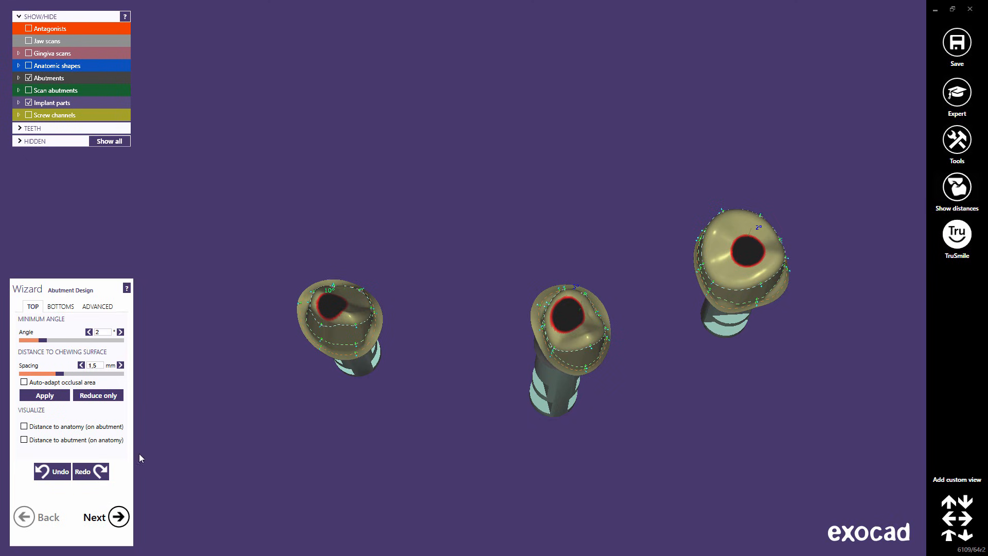
Compare Apply and Reduce only for the 1.5 mm spacing again from the side, undoing each result.
{"action": "right_click_drag", "start_coordinate": [549, 372], "coordinate": [548, 375]}
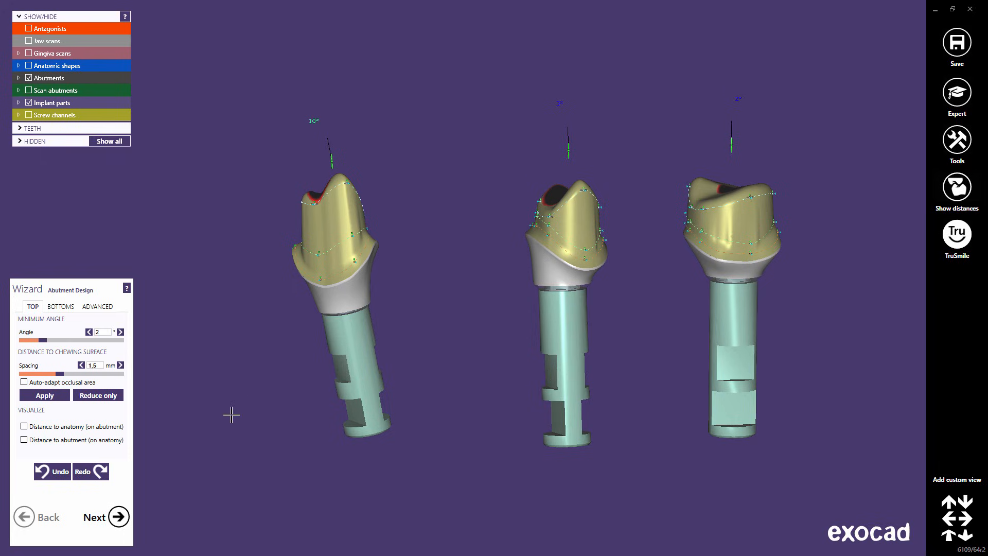
{"action": "left_click", "coordinate": [52, 471]}
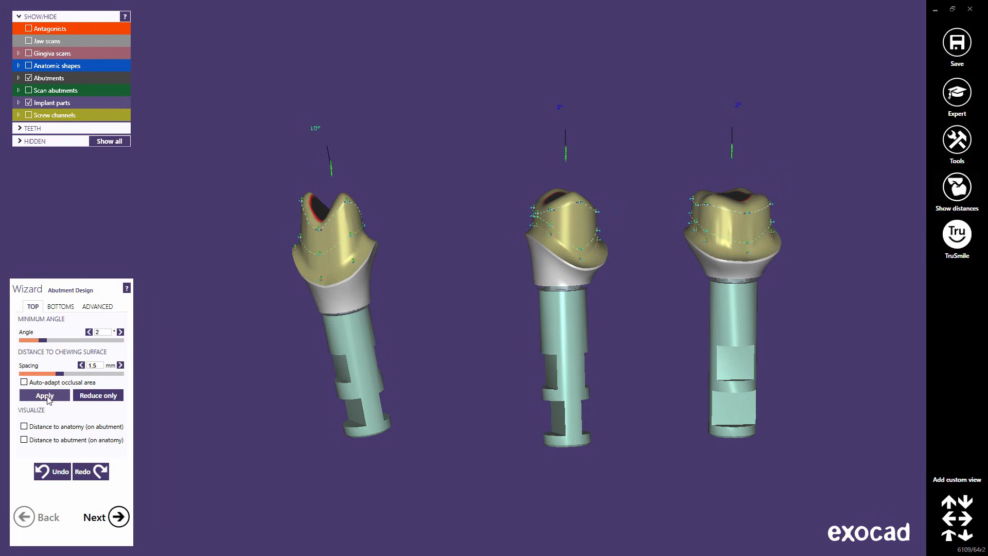
{"action": "left_click", "coordinate": [45, 395]}
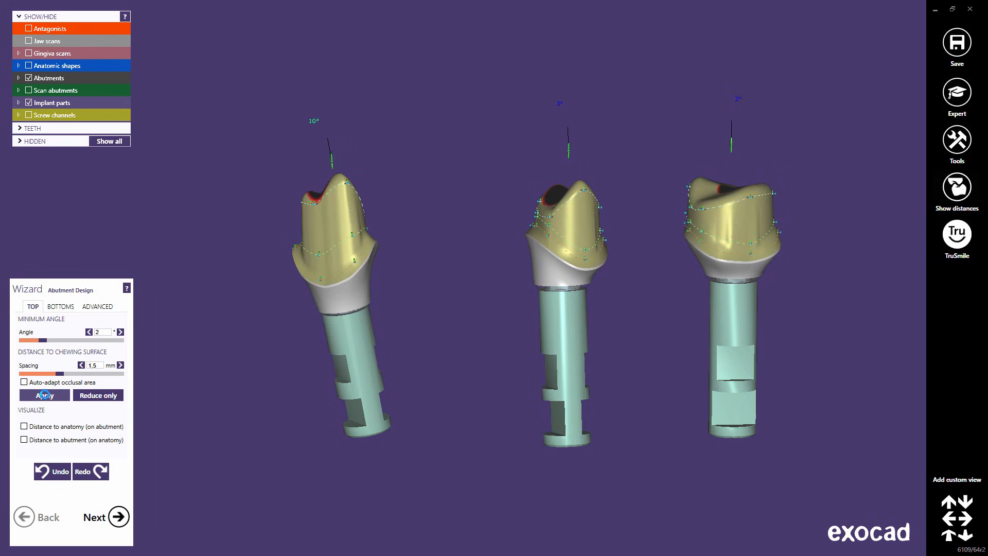
{"action": "left_click", "coordinate": [54, 473]}
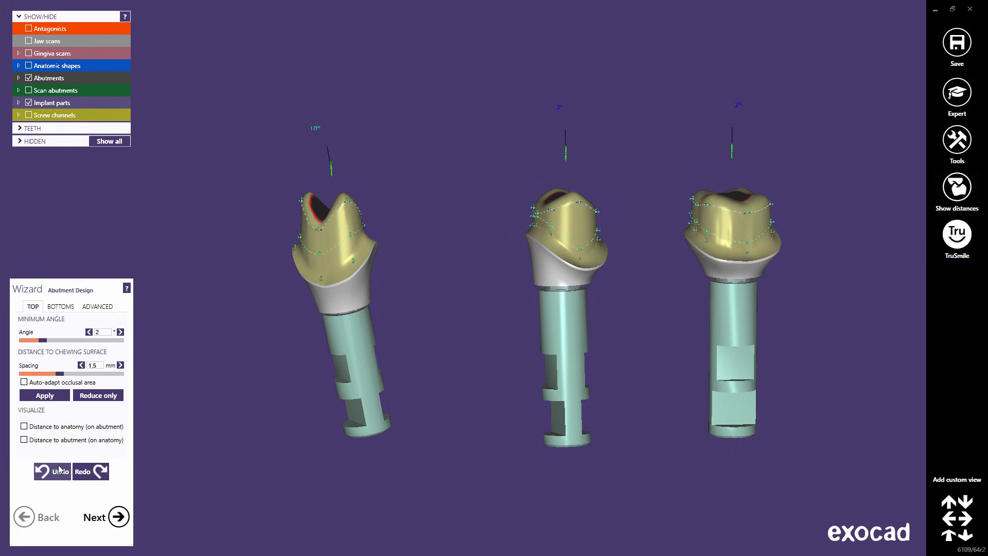
{"action": "left_click", "coordinate": [113, 399]}
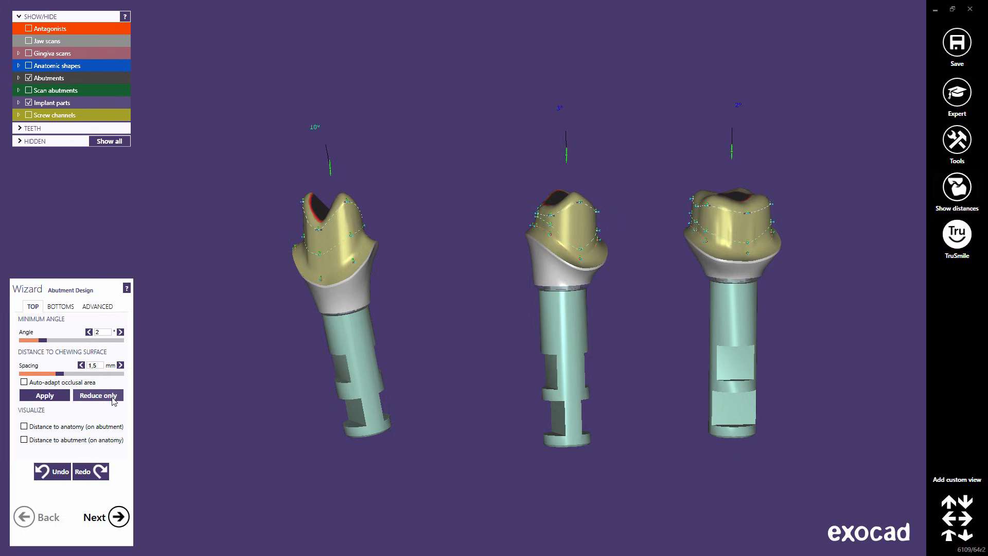
{"action": "left_click", "coordinate": [54, 476]}
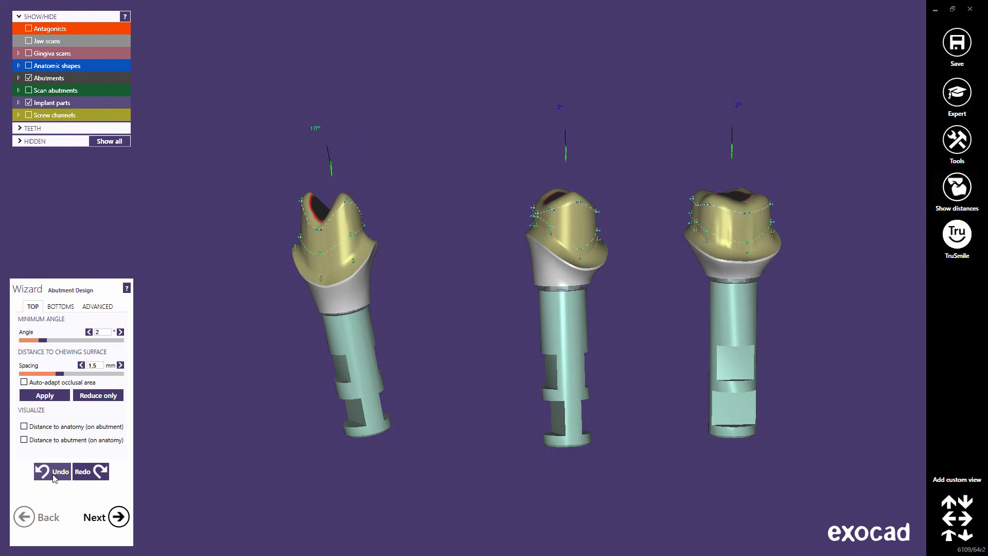
Visualize the distance to the anatomy on the abutments and set the chewing surface spacing to 1.56 mm.
{"action": "left_click", "coordinate": [25, 426]}
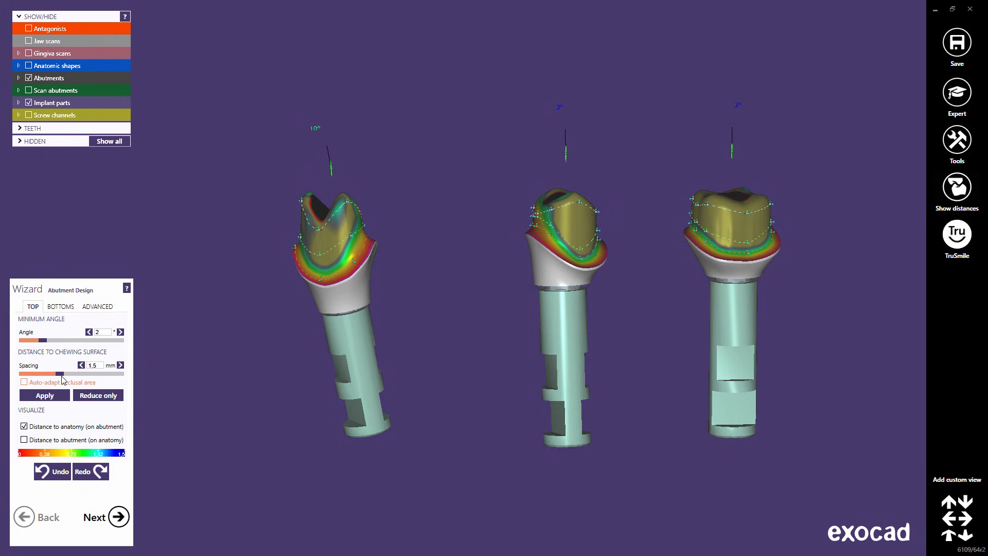
{"action": "mouse_move", "coordinate": [59, 375]}
{"action": "left_mouse_down"}
{"action": "mouse_move", "coordinate": [88, 374]}
{"action": "mouse_move", "coordinate": [47, 375]}
{"action": "mouse_move", "coordinate": [61, 376]}
{"action": "left_mouse_up"}
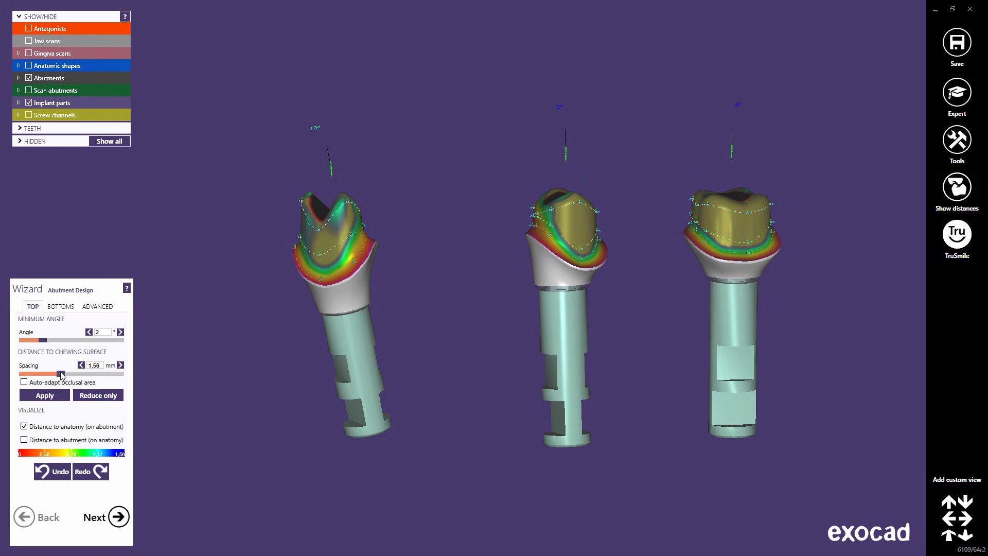
Switch the distance visualization from the abutments to the anatomy and set the chewing surface spacing to 1.5 mm.
{"action": "left_click", "coordinate": [25, 427]}
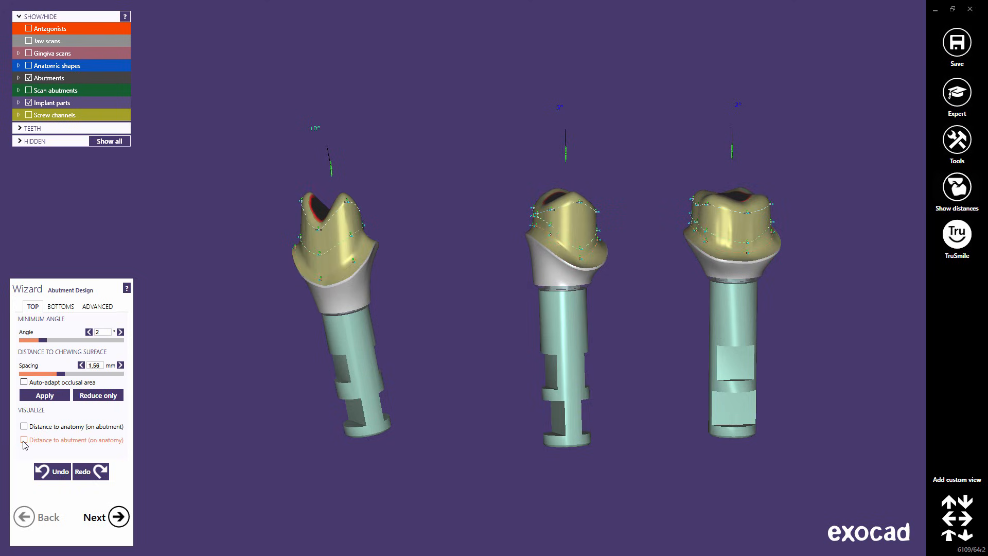
{"action": "left_click", "coordinate": [24, 441]}
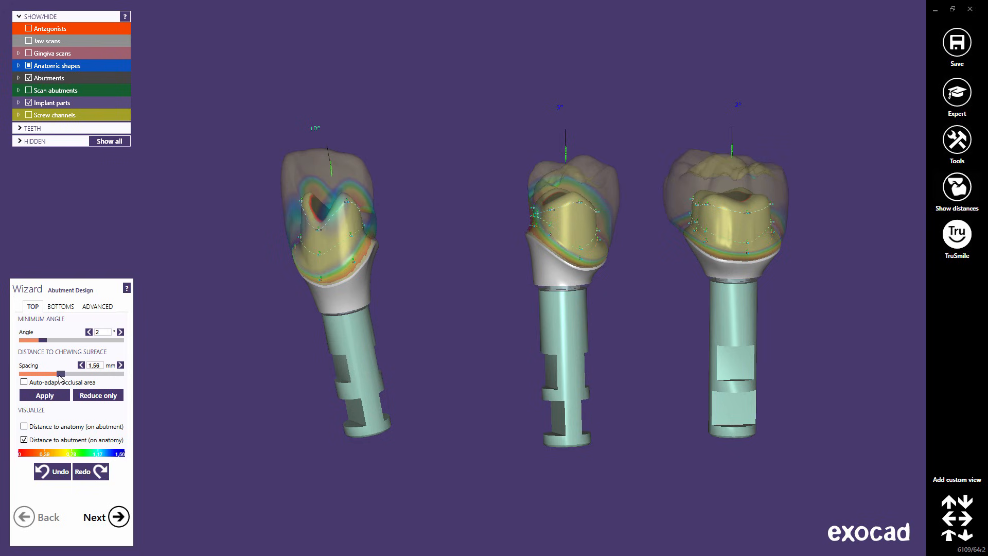
{"action": "mouse_move", "coordinate": [60, 374]}
{"action": "left_mouse_down"}
{"action": "mouse_move", "coordinate": [87, 374]}
{"action": "mouse_move", "coordinate": [51, 375]}
{"action": "left_mouse_up"}
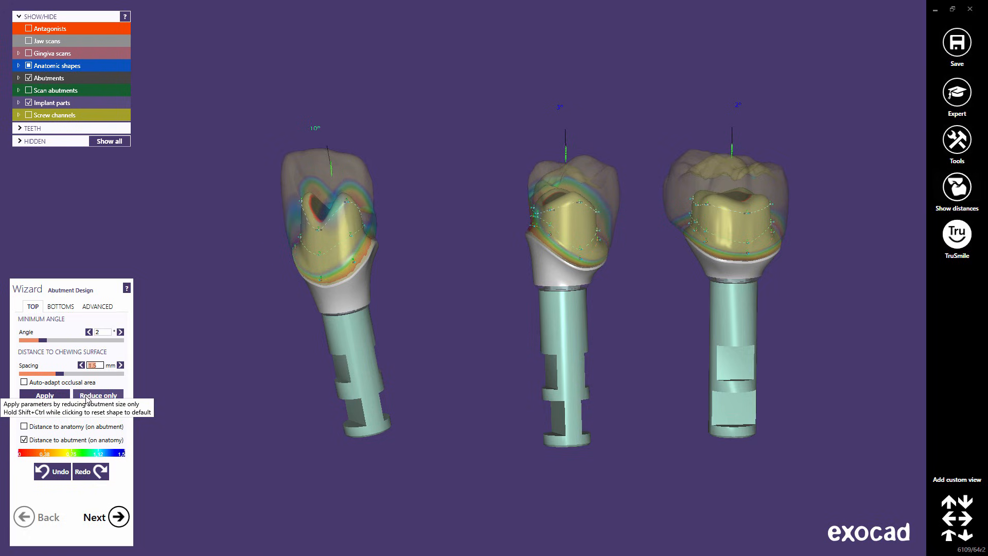
Turn off the distance visualization, hide the anatomic shapes and open the advanced milling parameters of the abutments.
{"action": "left_click", "coordinate": [24, 440]}
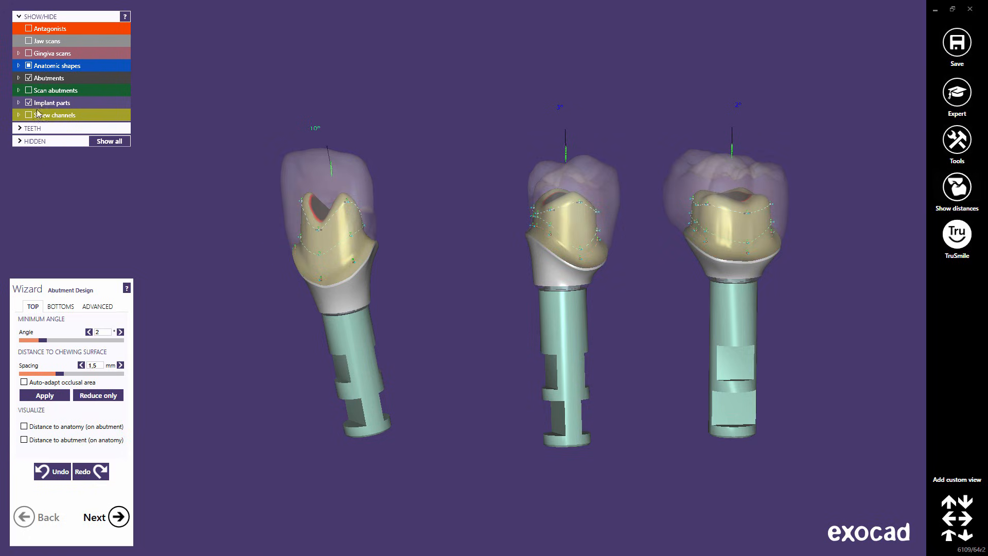
{"action": "left_click", "coordinate": [29, 66]}
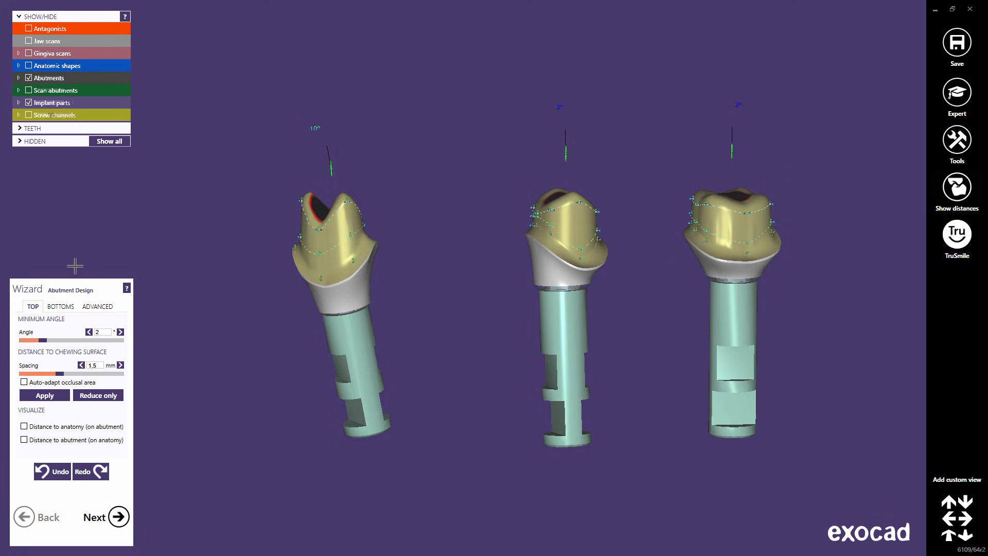
{"action": "left_click", "coordinate": [97, 307]}
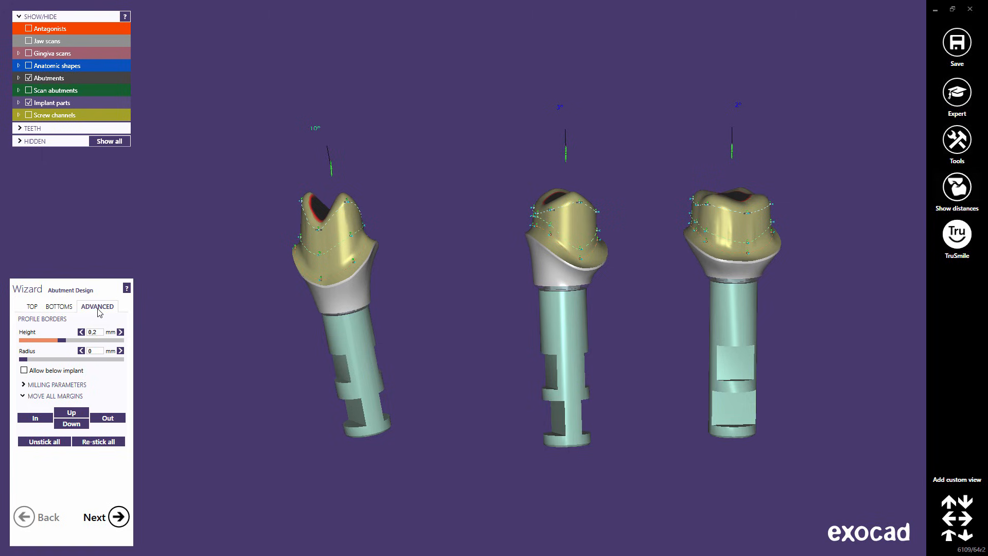
{"action": "left_click_drag", "start_coordinate": [62, 340], "coordinate": [65, 344]}
{"action": "mouse_move", "coordinate": [26, 361]}
{"action": "left_mouse_down"}
{"action": "mouse_move", "coordinate": [62, 363]}
{"action": "mouse_move", "coordinate": [17, 362]}
{"action": "left_mouse_up"}
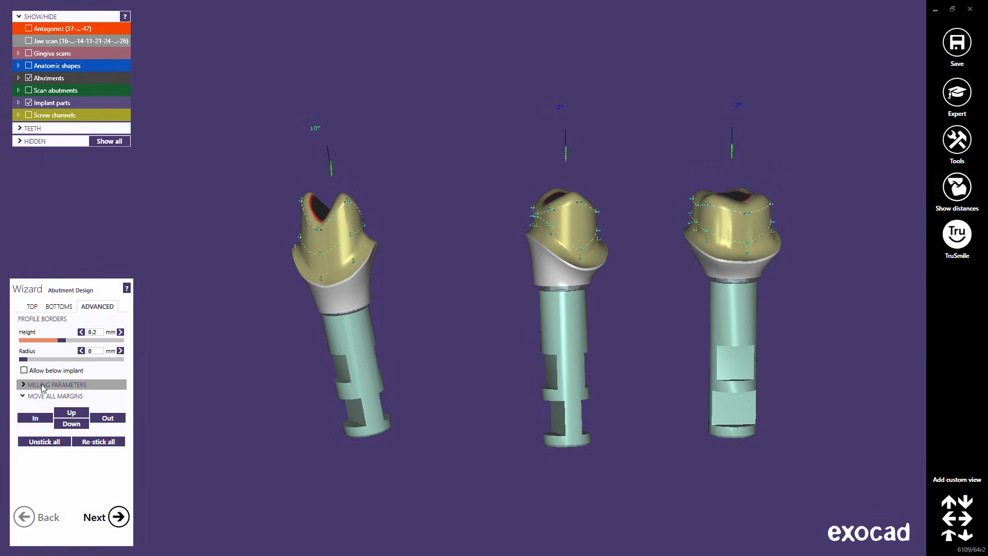
{"action": "left_click", "coordinate": [43, 385]}
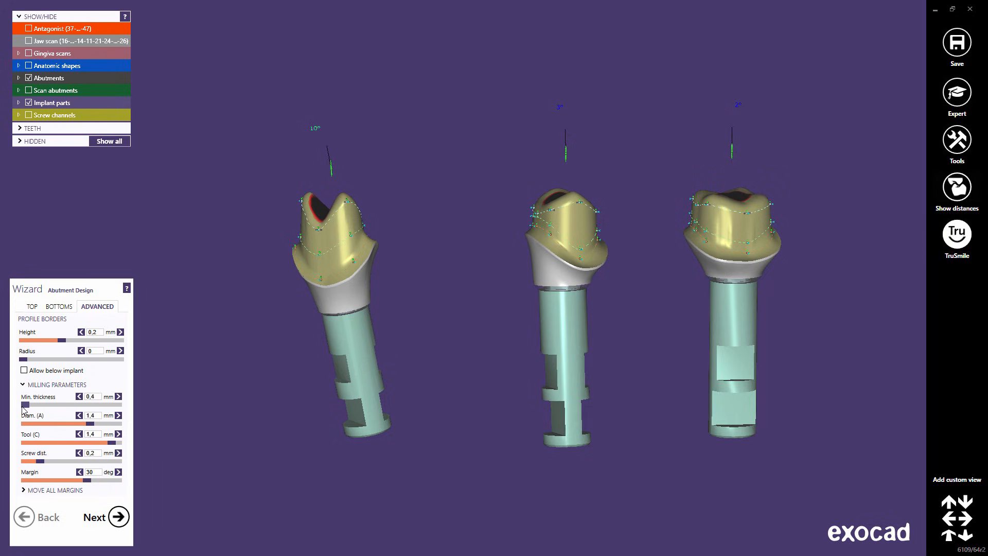
Try milling diameter (A) values of 1 mm and 0 mm and return the parameter to 1.4 mm.
{"action": "left_click", "coordinate": [95, 416]}
{"action": "left_click_drag", "start_coordinate": [94, 417], "coordinate": [80, 419]}
{"action": "type", "text": "1"}
{"action": "key", "text": "Return"}
{"action": "left_click_drag", "start_coordinate": [68, 423], "coordinate": [24, 422]}
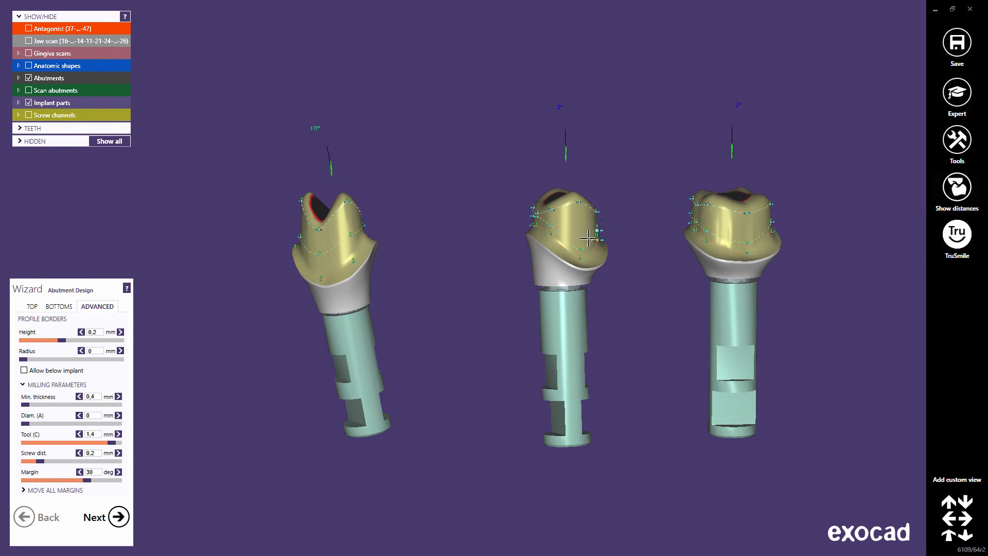
{"action": "left_click", "coordinate": [89, 415]}
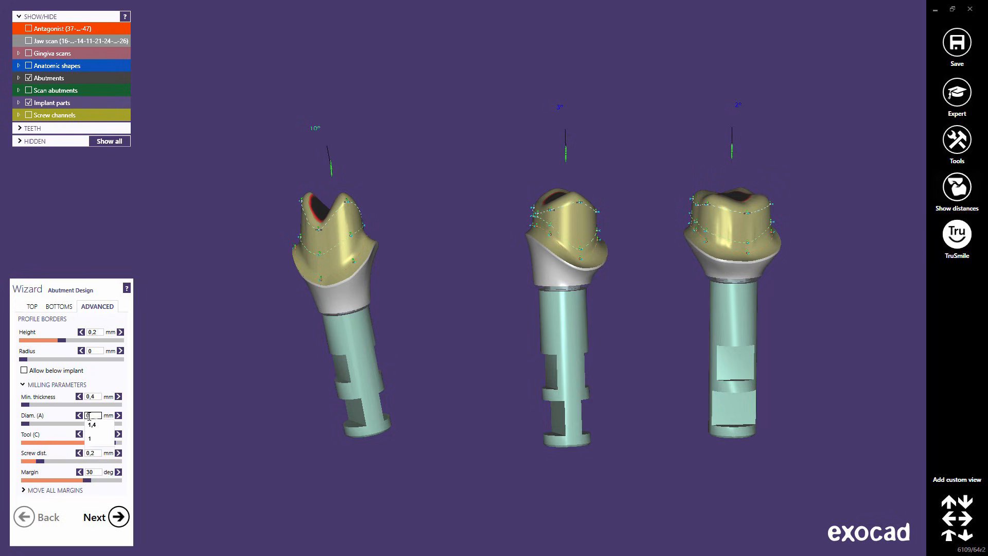
{"action": "type", "text": "1"}
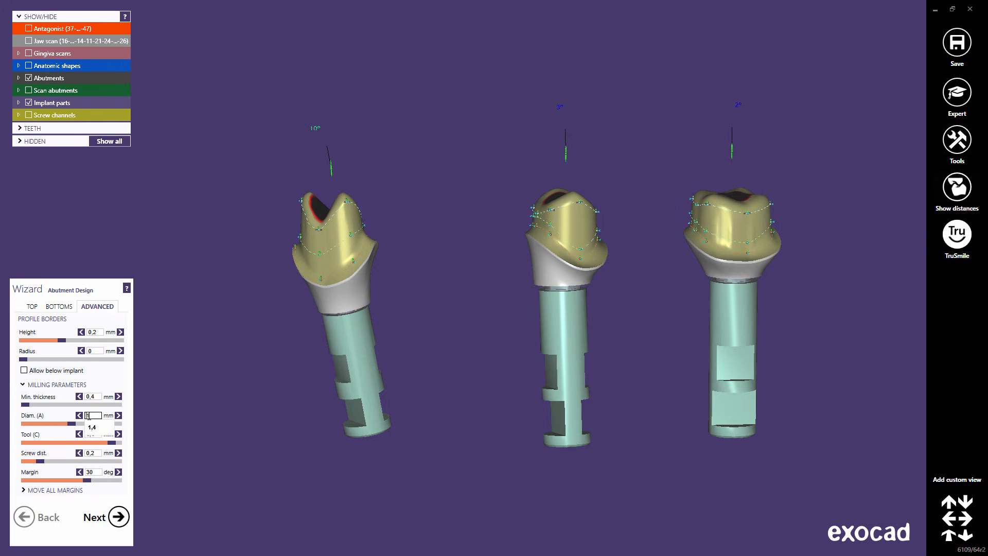
{"action": "left_click", "coordinate": [95, 427]}
Try milling tool (C) values of 0.5 mm and 0 mm and return the parameter to 1.4 mm.
{"action": "left_click", "coordinate": [93, 433]}
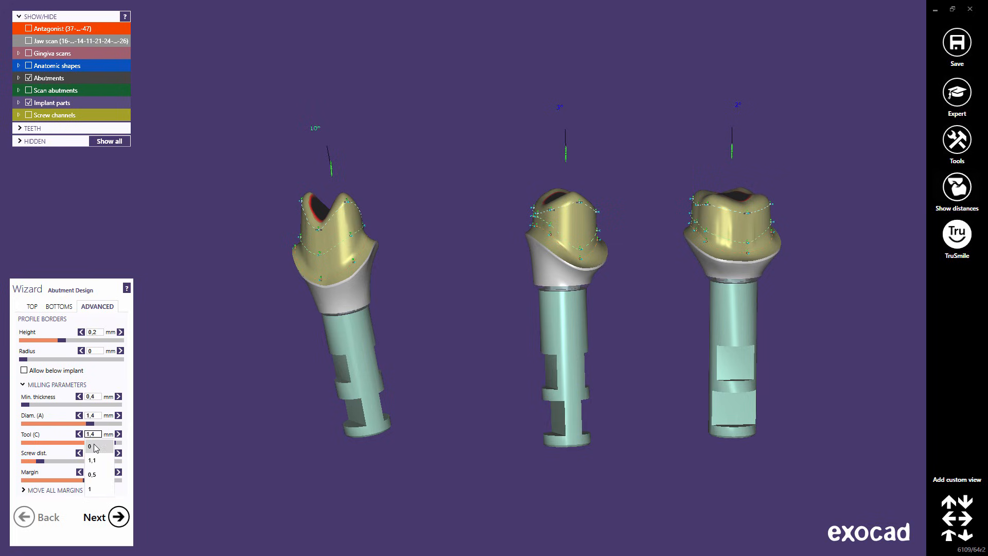
{"action": "left_click", "coordinate": [92, 474]}
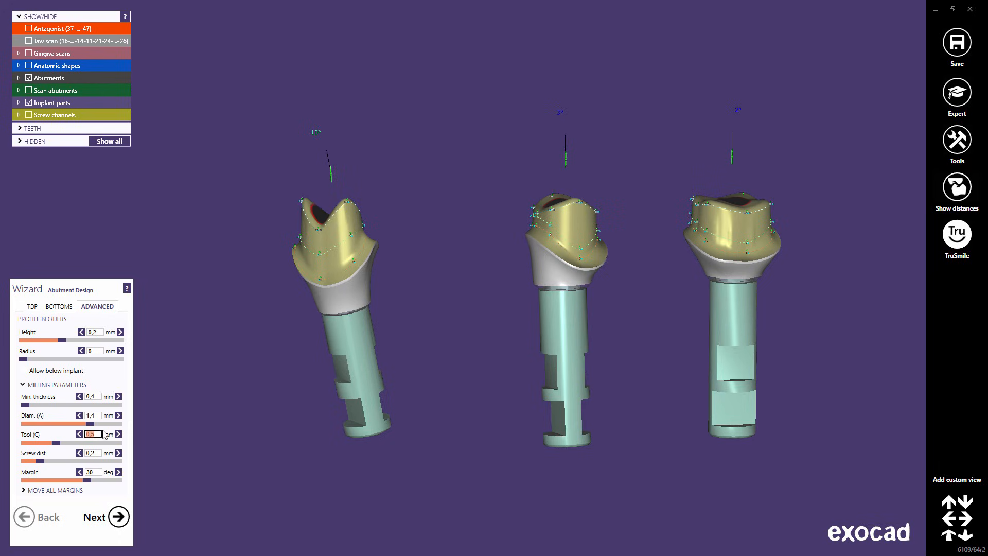
{"action": "left_click", "coordinate": [100, 434]}
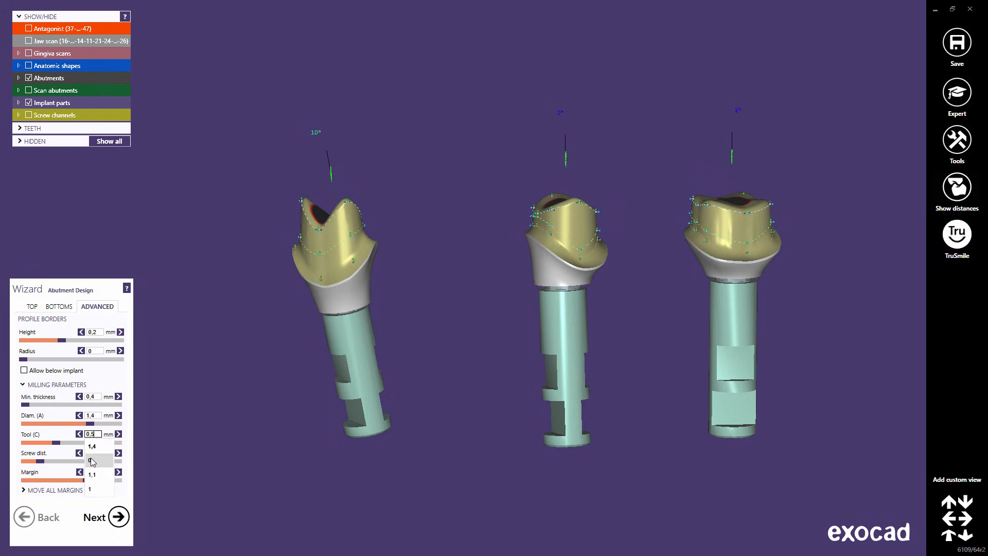
{"action": "left_click", "coordinate": [93, 459]}
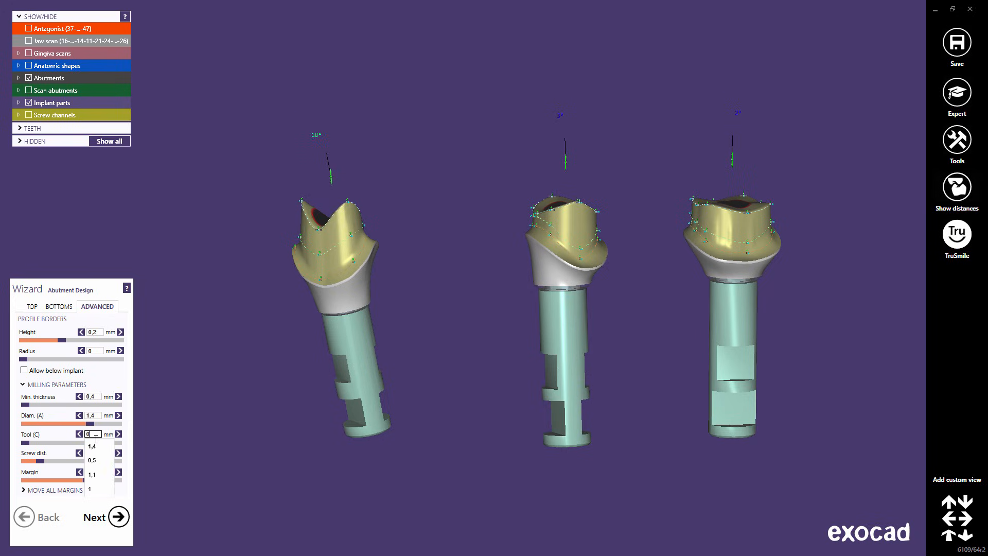
{"action": "left_click", "coordinate": [95, 434]}
{"action": "left_click", "coordinate": [94, 447]}
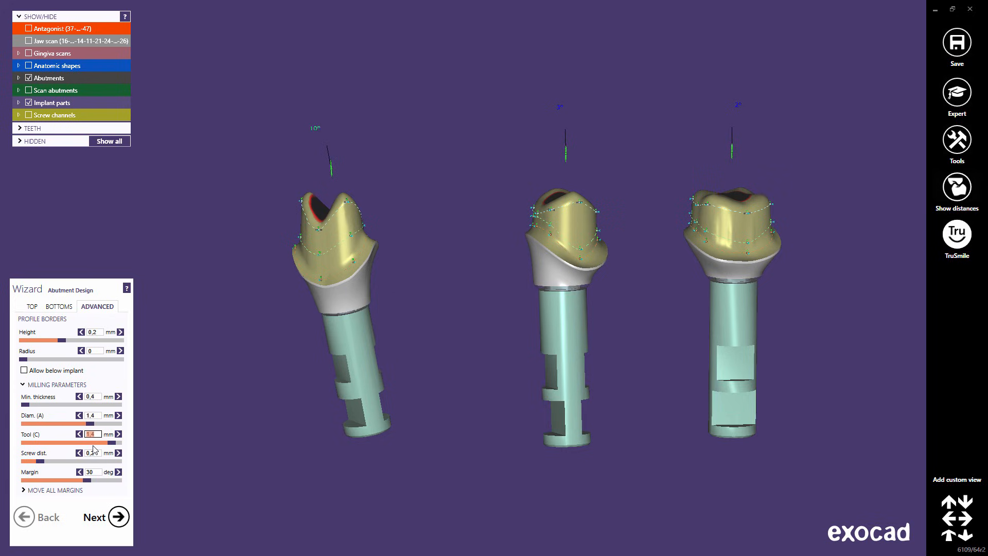
Set both the milling tool (C) and diameter (A) parameters to 1 mm.
{"action": "type", "text": "1"}
{"action": "left_click", "coordinate": [98, 415]}
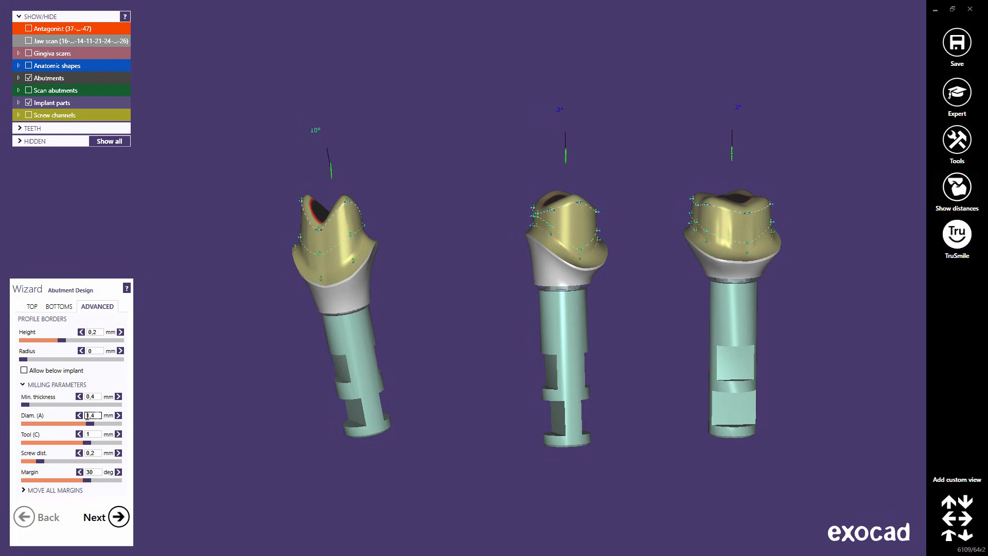
{"action": "double_click", "coordinate": [87, 415]}
{"action": "type", "text": "1"}
{"action": "key", "text": "Return"}
Try screw distances of 1.2 mm and 0.01 mm while viewing the tooth 11 abutment up close.
{"action": "right_click_drag", "start_coordinate": [310, 279], "coordinate": [308, 242]}
{"action": "scroll", "coordinate": [311, 198], "scroll_direction": "up", "scroll_amount": 10}
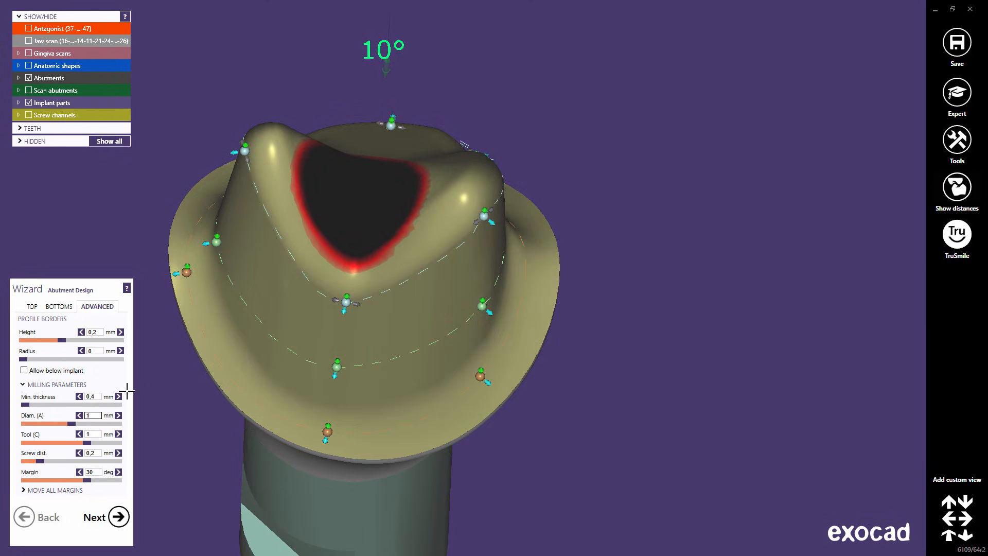
{"action": "left_click_drag", "start_coordinate": [43, 462], "coordinate": [125, 463]}
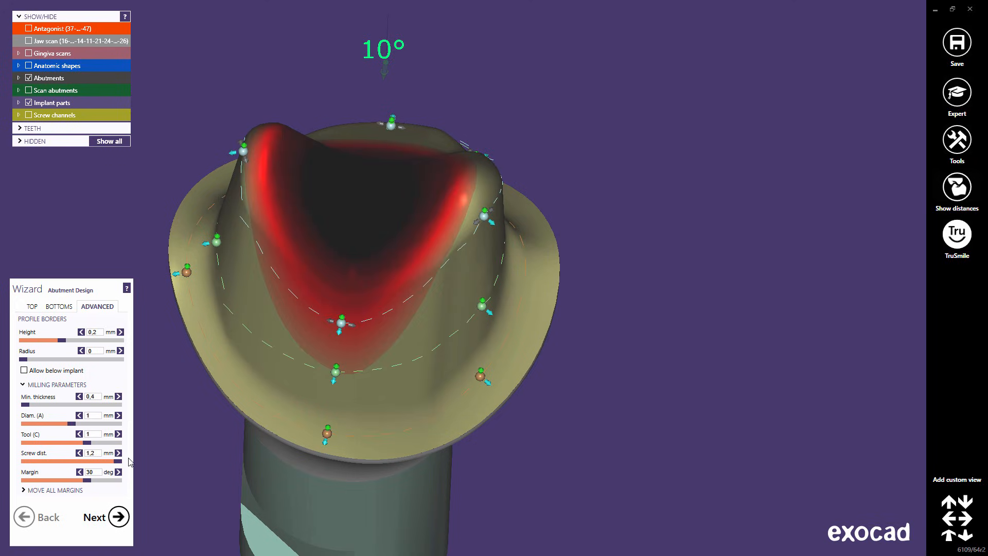
{"action": "left_click_drag", "start_coordinate": [117, 462], "coordinate": [23, 462]}
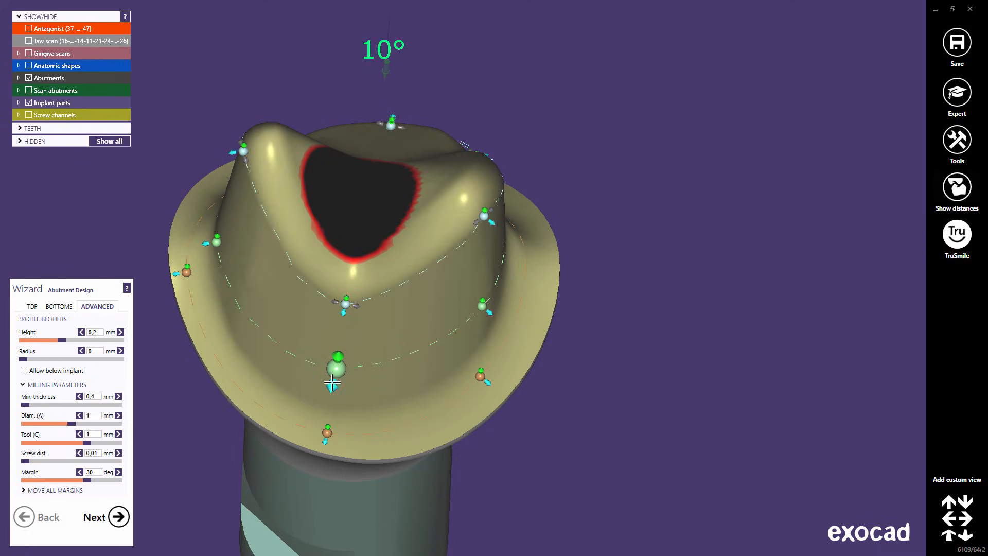
Move the middle front control point of the tooth 11 abutment slightly inward and set the screw distance to 0.49 mm.
{"action": "left_click_drag", "start_coordinate": [333, 384], "coordinate": [340, 366]}
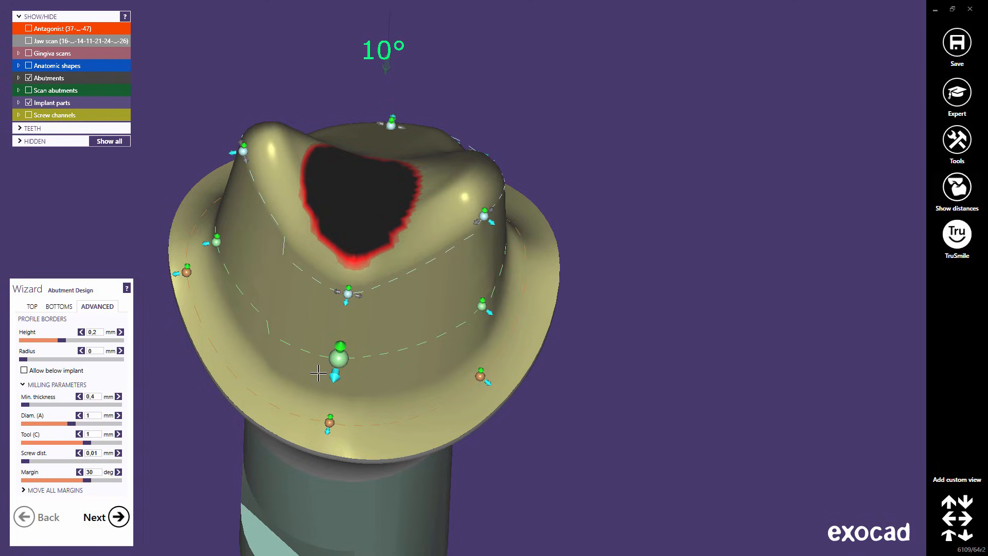
{"action": "left_click_drag", "start_coordinate": [28, 461], "coordinate": [62, 463]}
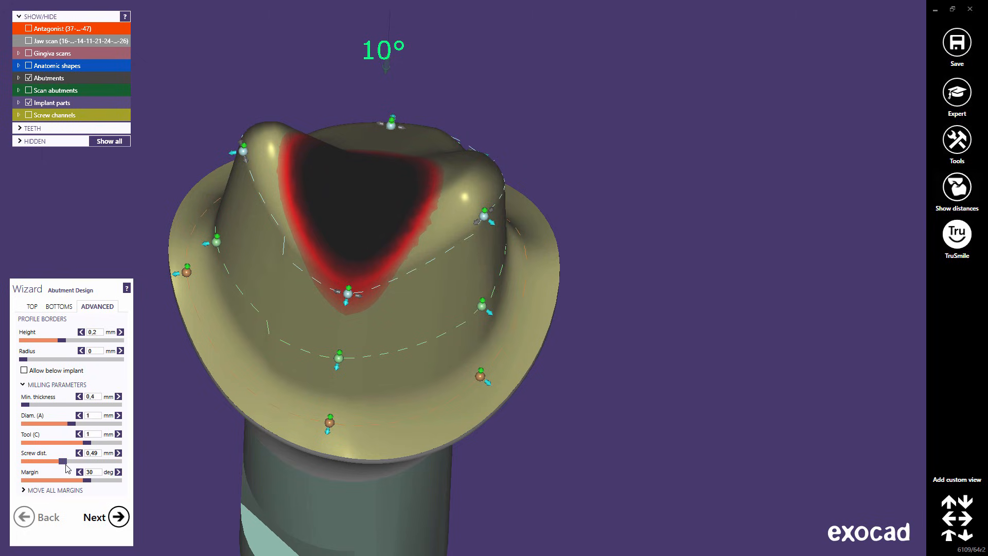
Show the antagonist and jaw scan around the three abutments and advance the wizard to Free-Forming.
{"action": "right_click_drag", "start_coordinate": [345, 390], "coordinate": [347, 389]}
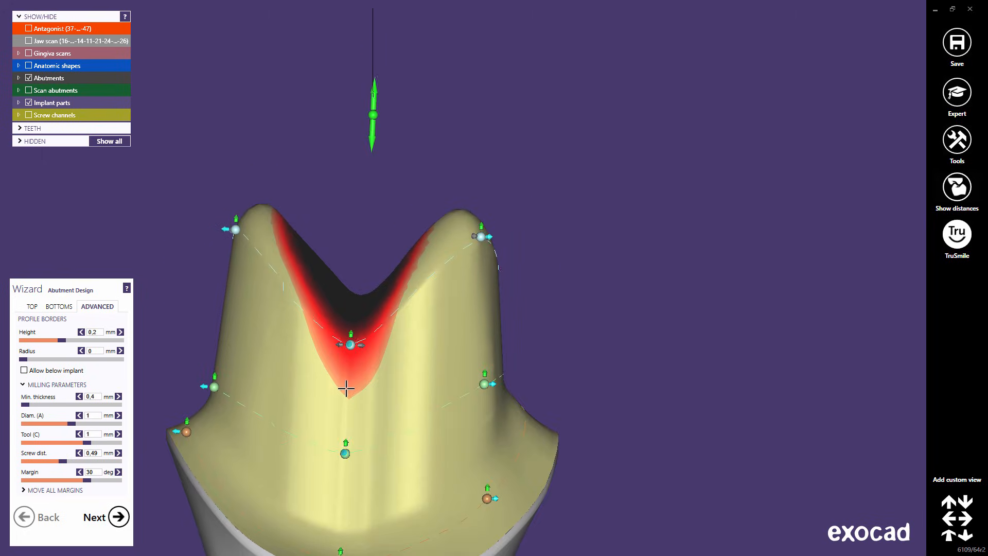
{"action": "scroll", "coordinate": [346, 391], "scroll_direction": "down", "scroll_amount": 1}
{"action": "scroll", "coordinate": [492, 415], "scroll_direction": "down", "scroll_amount": 3}
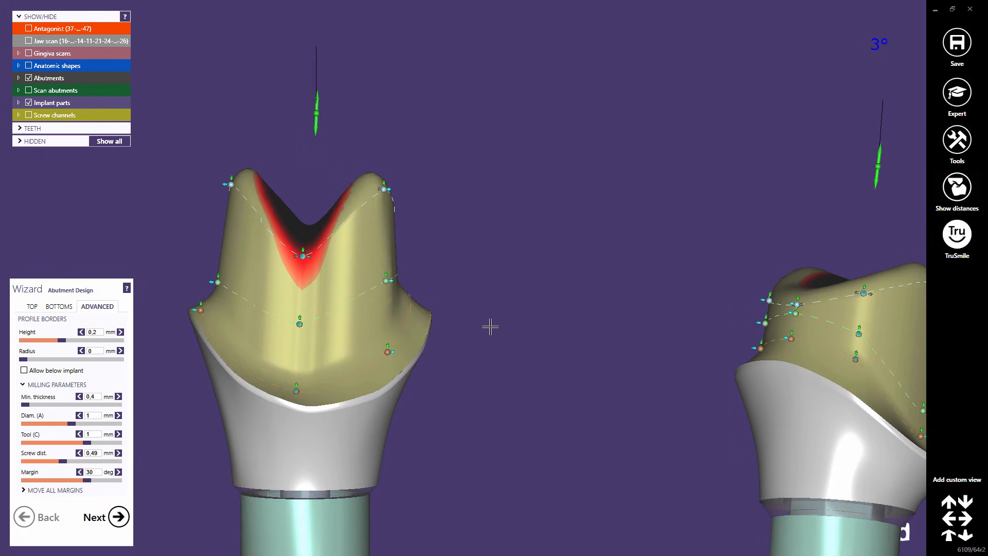
{"action": "scroll", "coordinate": [489, 326], "scroll_direction": "down", "scroll_amount": 1}
{"action": "mouse_move", "coordinate": [556, 291]}
{"action": "right_mouse_down"}
{"action": "mouse_move", "coordinate": [547, 291]}
{"action": "mouse_move", "coordinate": [558, 291]}
{"action": "right_mouse_up"}
{"action": "middle_click_drag", "start_coordinate": [558, 291], "coordinate": [436, 208]}
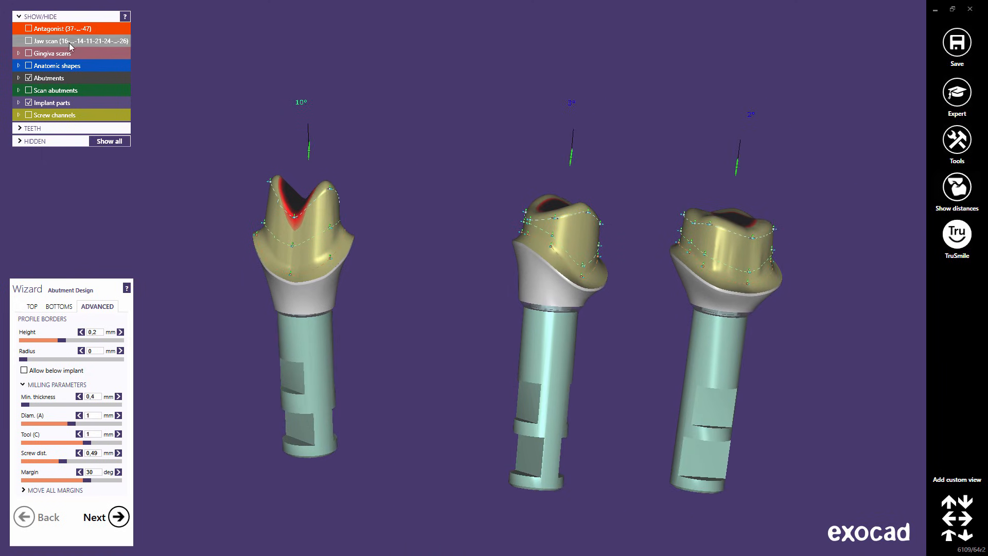
{"action": "left_click", "coordinate": [28, 28]}
{"action": "left_click", "coordinate": [28, 41]}
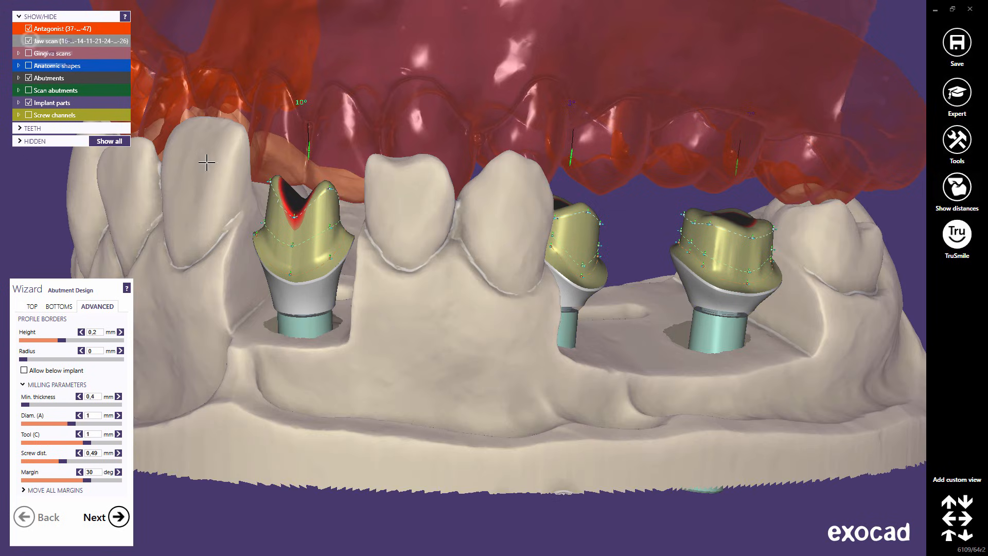
{"action": "right_click_drag", "start_coordinate": [202, 159], "coordinate": [208, 160]}
{"action": "scroll", "coordinate": [304, 176], "scroll_direction": "down", "scroll_amount": 6}
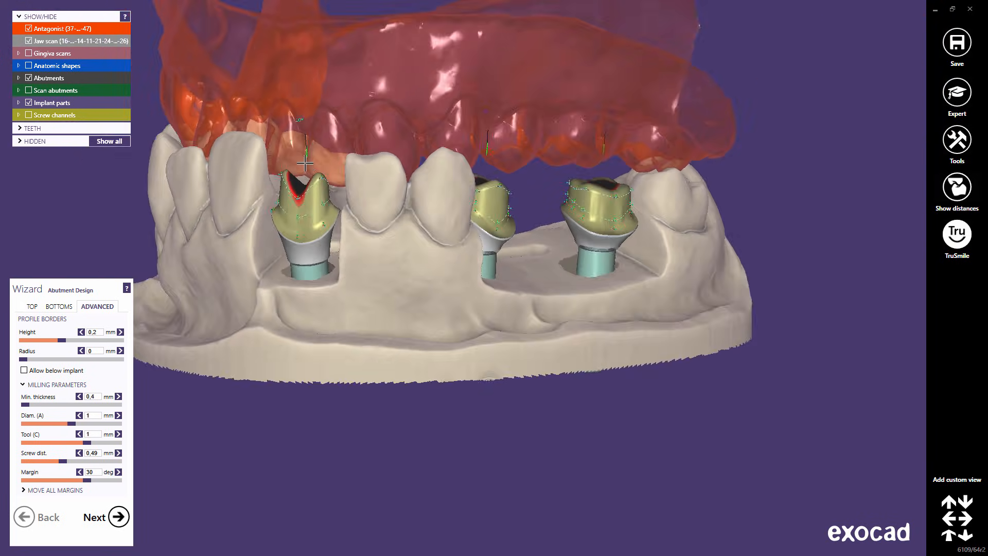
{"action": "middle_click_drag", "start_coordinate": [316, 256], "coordinate": [396, 323]}
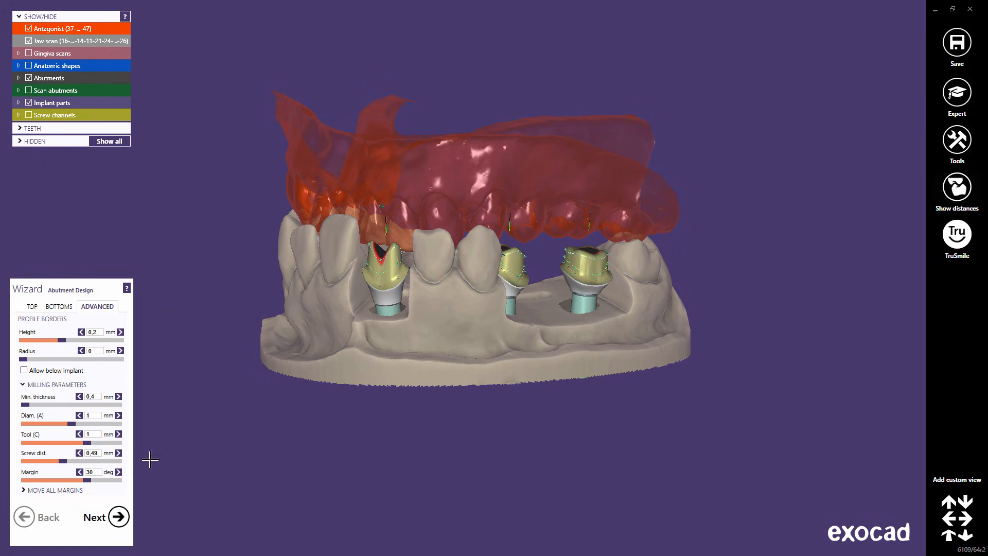
{"action": "left_click", "coordinate": [118, 517]}
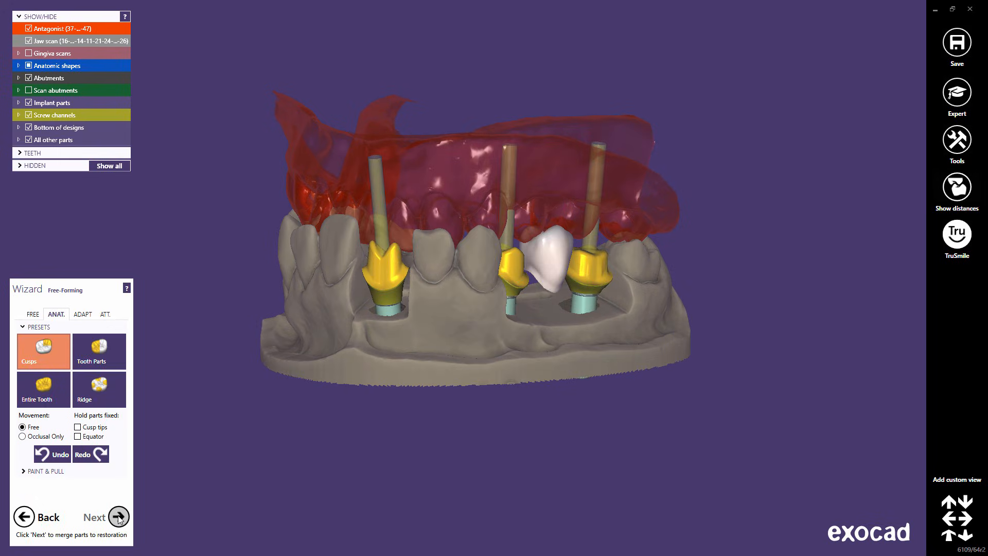
Raise both peaks of the tooth 11 abutment slightly using anatomic free-forming with the Tooth Parts preset.
{"action": "left_click", "coordinate": [104, 357]}
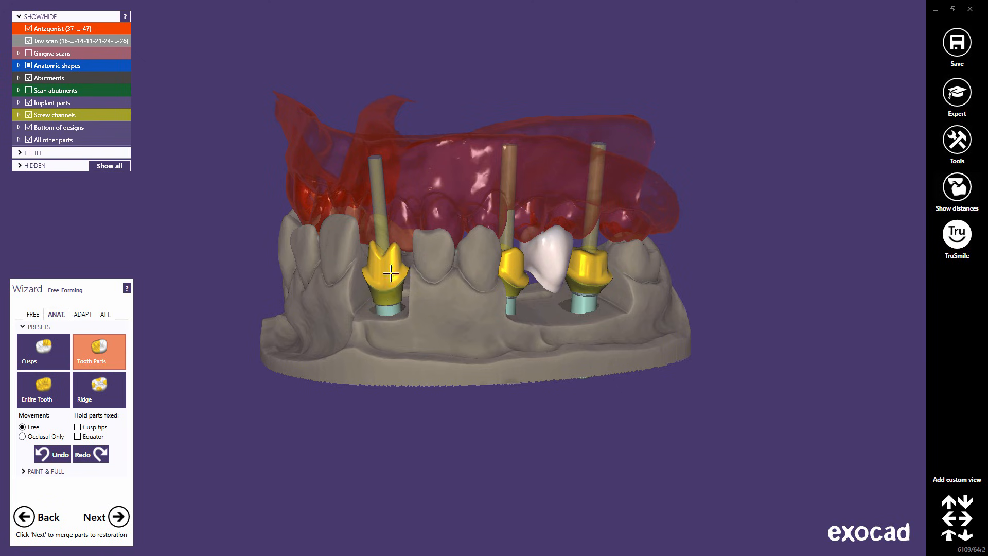
{"action": "right_click_drag", "start_coordinate": [387, 266], "coordinate": [402, 258]}
{"action": "scroll", "coordinate": [448, 249], "scroll_direction": "up", "scroll_amount": 10}
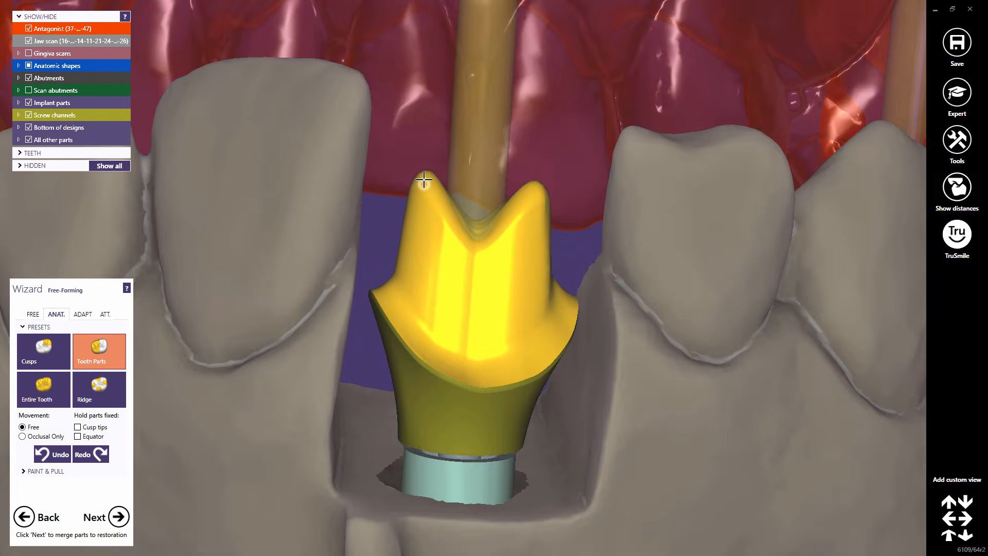
{"action": "left_click_drag", "start_coordinate": [424, 179], "coordinate": [426, 173]}
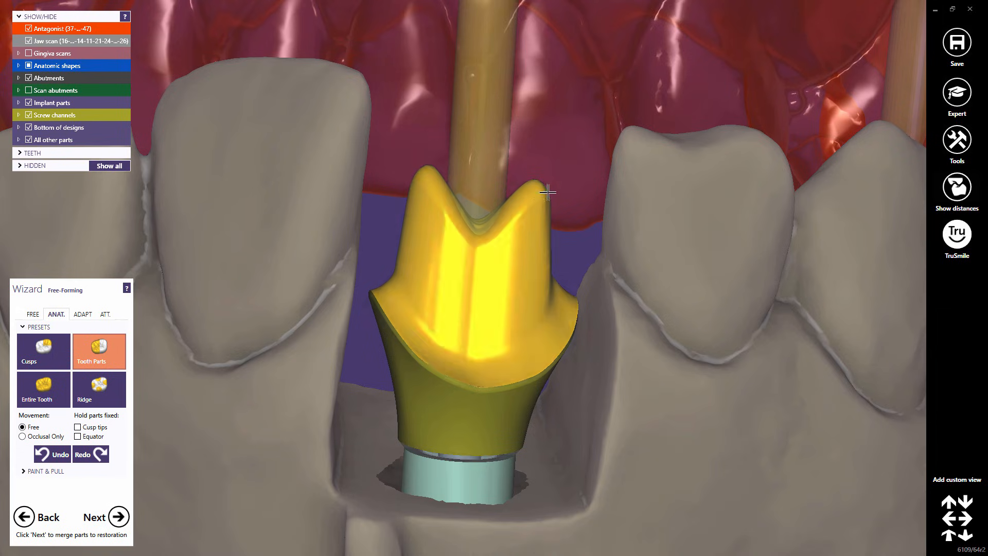
{"action": "left_click_drag", "start_coordinate": [536, 194], "coordinate": [536, 182]}
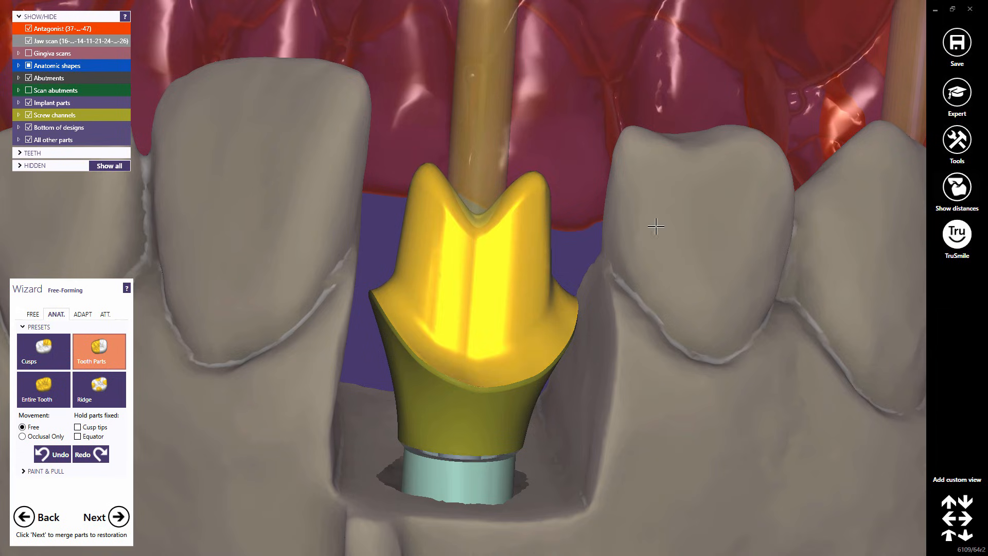
Push in the tooth 14 abutment wall just above the shoulder on the canine side, using anatomic free-forming with the Tooth Parts preset.
{"action": "scroll", "coordinate": [674, 267], "scroll_direction": "down", "scroll_amount": 6}
{"action": "right_click_drag", "start_coordinate": [694, 322], "coordinate": [687, 344]}
{"action": "middle_click_drag", "start_coordinate": [685, 348], "coordinate": [554, 331]}
{"action": "right_click_drag", "start_coordinate": [553, 331], "coordinate": [540, 335]}
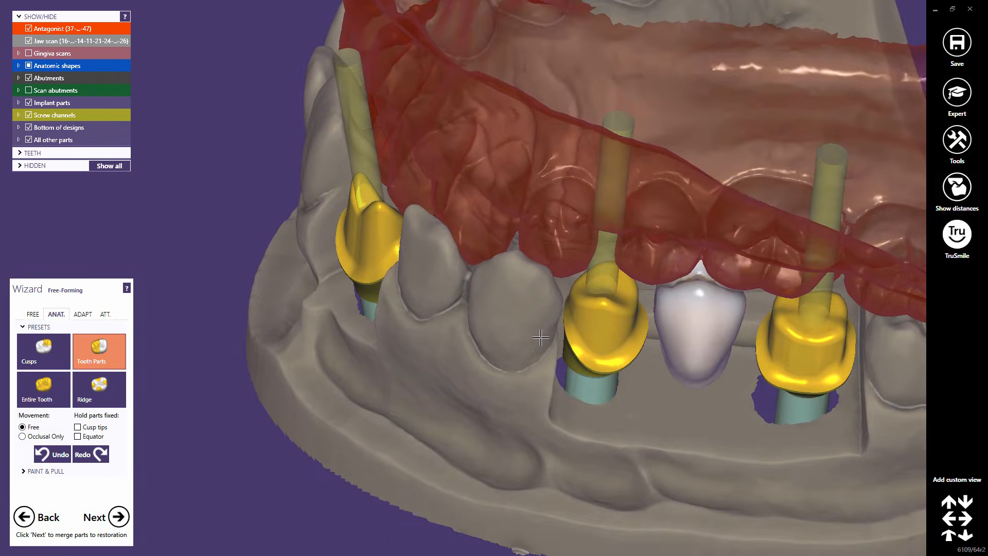
{"action": "scroll", "coordinate": [541, 340], "scroll_direction": "up", "scroll_amount": 5}
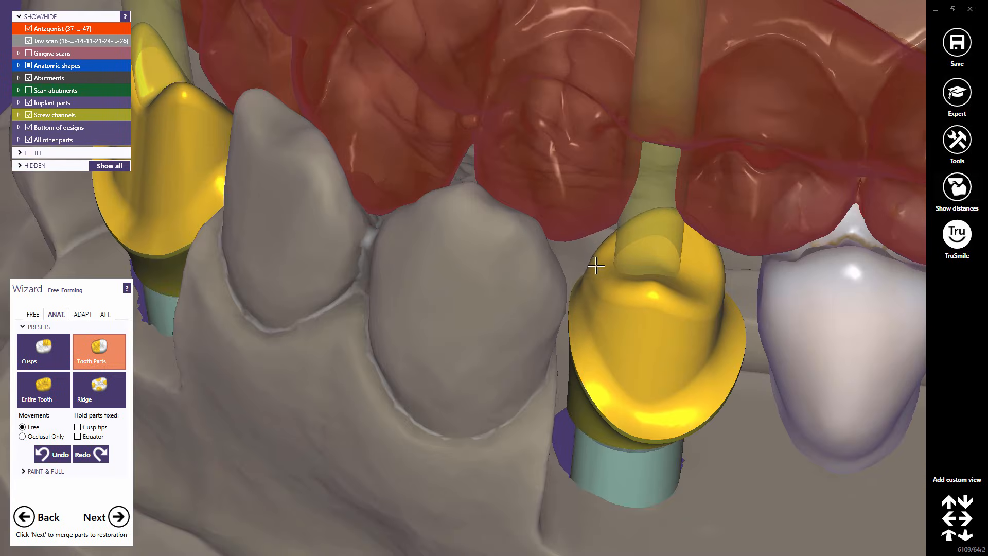
{"action": "right_click_drag", "start_coordinate": [588, 307], "coordinate": [589, 301]}
{"action": "scroll", "coordinate": [584, 286], "scroll_direction": "up", "scroll_amount": 2}
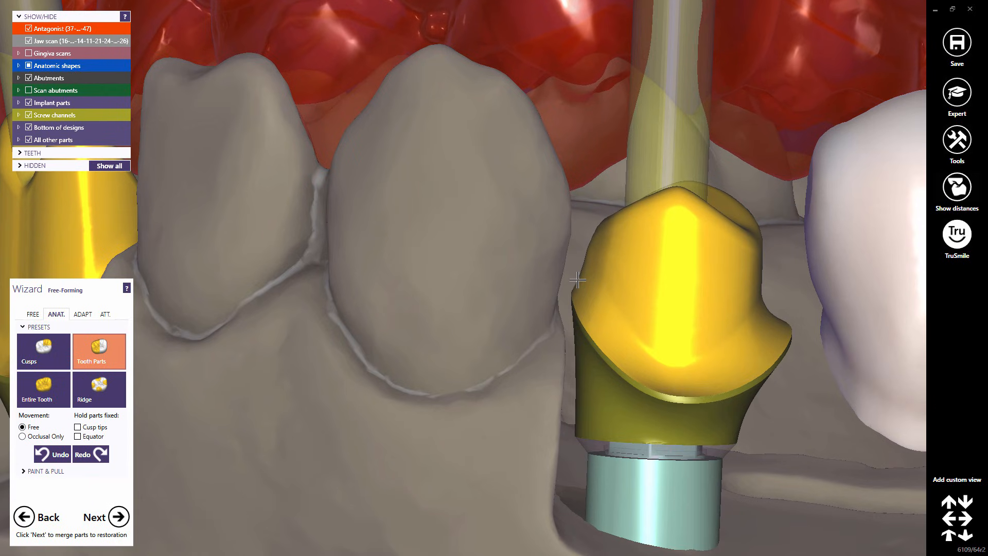
{"action": "mouse_move", "coordinate": [578, 279]}
{"action": "left_mouse_down"}
{"action": "mouse_move", "coordinate": [618, 284]}
{"action": "mouse_move", "coordinate": [592, 285]}
{"action": "left_mouse_up"}
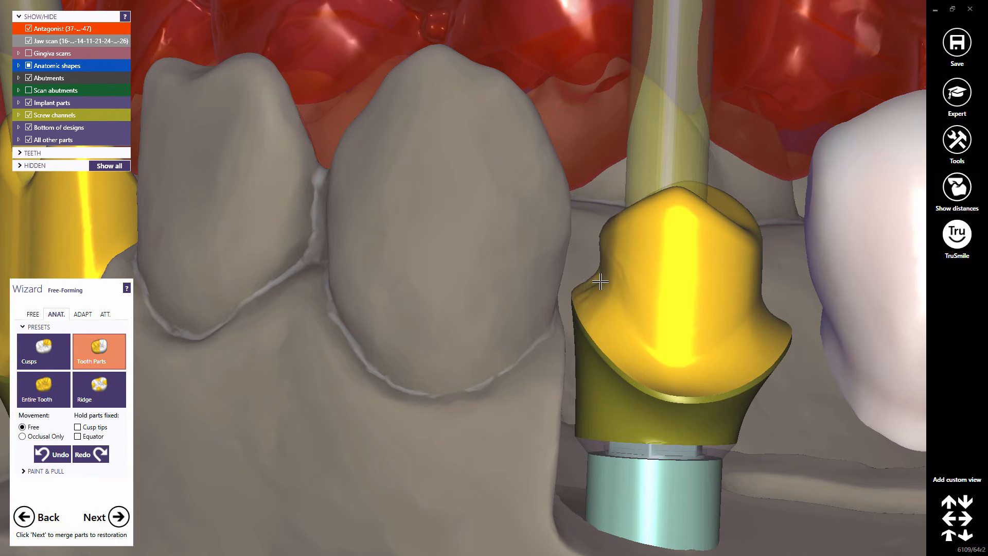
{"action": "right_click_drag", "start_coordinate": [602, 282], "coordinate": [605, 281]}
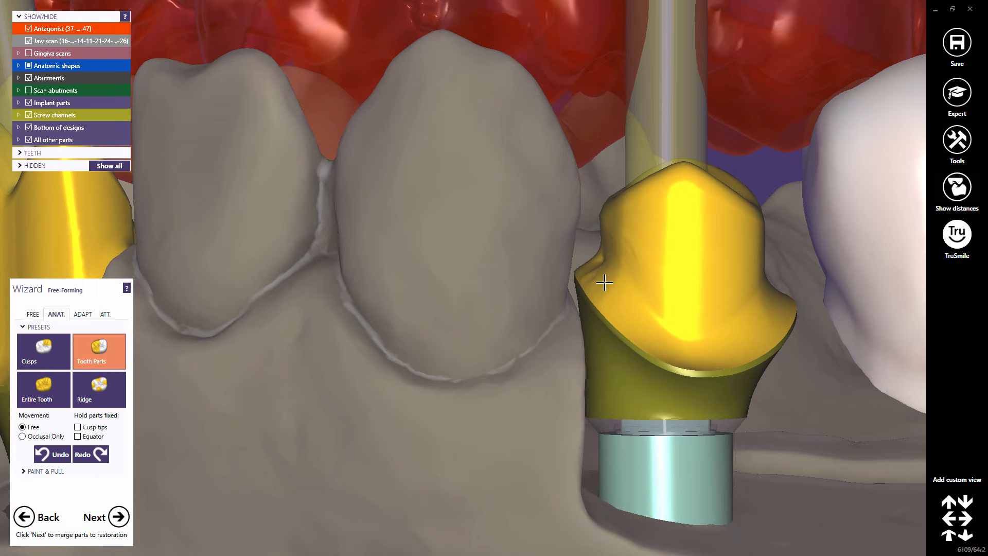
{"action": "scroll", "coordinate": [604, 283], "scroll_direction": "down", "scroll_amount": 8}
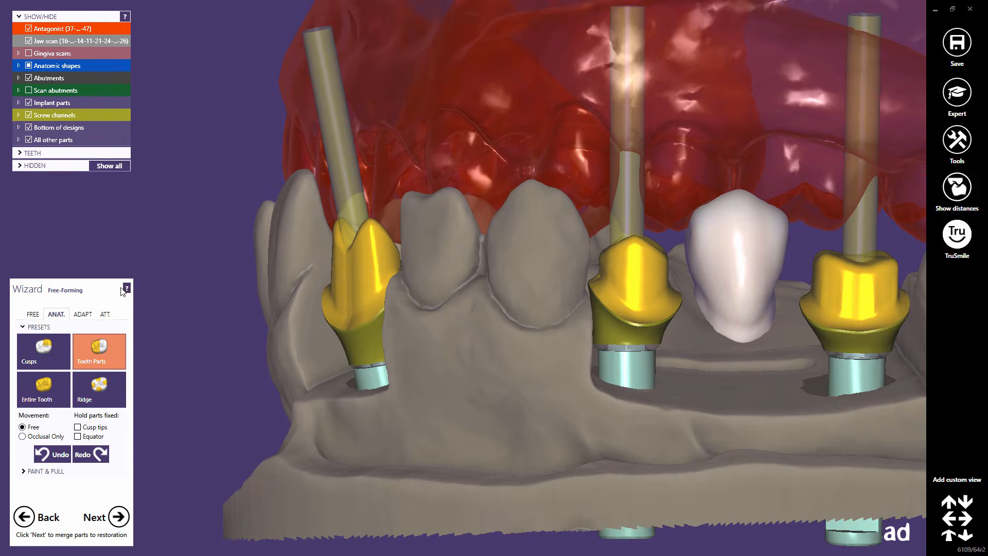
Smooth the surface of the tooth 11 abutment using the Smooth/Flatten brush in free mode.
{"action": "left_click", "coordinate": [34, 314]}
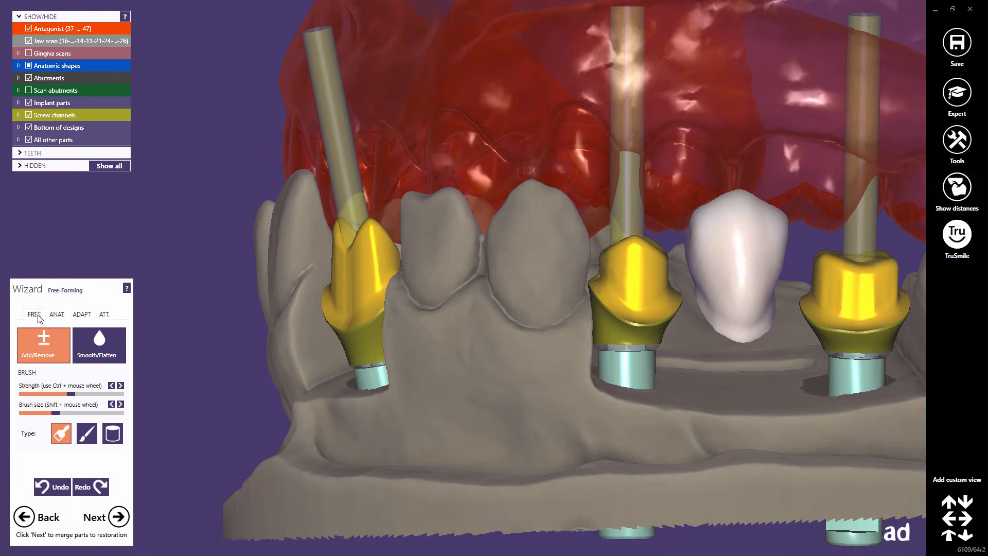
{"action": "left_click", "coordinate": [90, 342]}
{"action": "right_click_drag", "start_coordinate": [378, 314], "coordinate": [371, 312]}
{"action": "scroll", "coordinate": [297, 272], "scroll_direction": "up", "scroll_amount": 5}
{"action": "mouse_move", "coordinate": [306, 273]}
{"action": "left_mouse_down"}
{"action": "mouse_move", "coordinate": [304, 282]}
{"action": "mouse_move", "coordinate": [353, 260]}
{"action": "mouse_move", "coordinate": [364, 282]}
{"action": "mouse_move", "coordinate": [291, 293]}
{"action": "mouse_move", "coordinate": [342, 284]}
{"action": "left_mouse_up"}
{"action": "scroll", "coordinate": [344, 284], "scroll_direction": "down", "scroll_amount": 6}
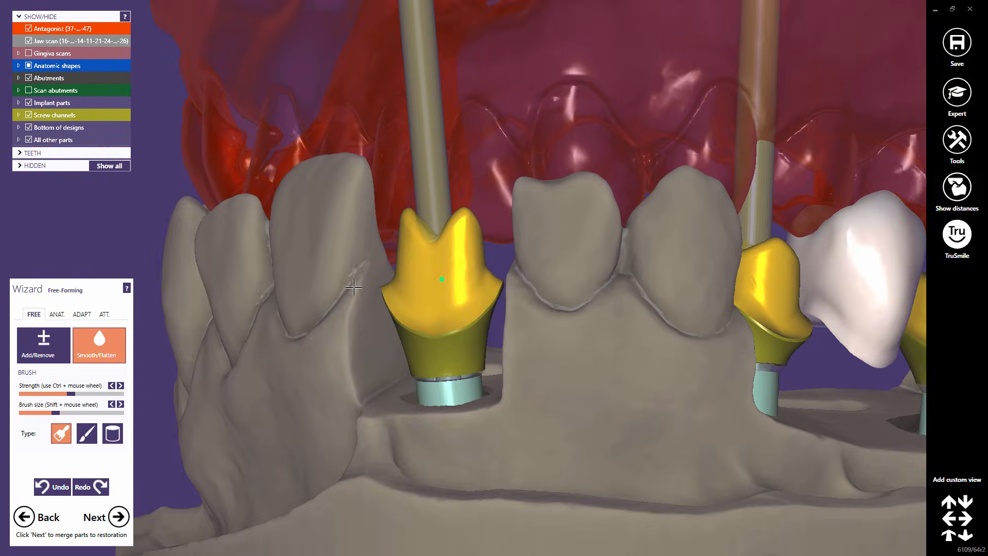
{"action": "right_click_drag", "start_coordinate": [557, 311], "coordinate": [427, 307]}
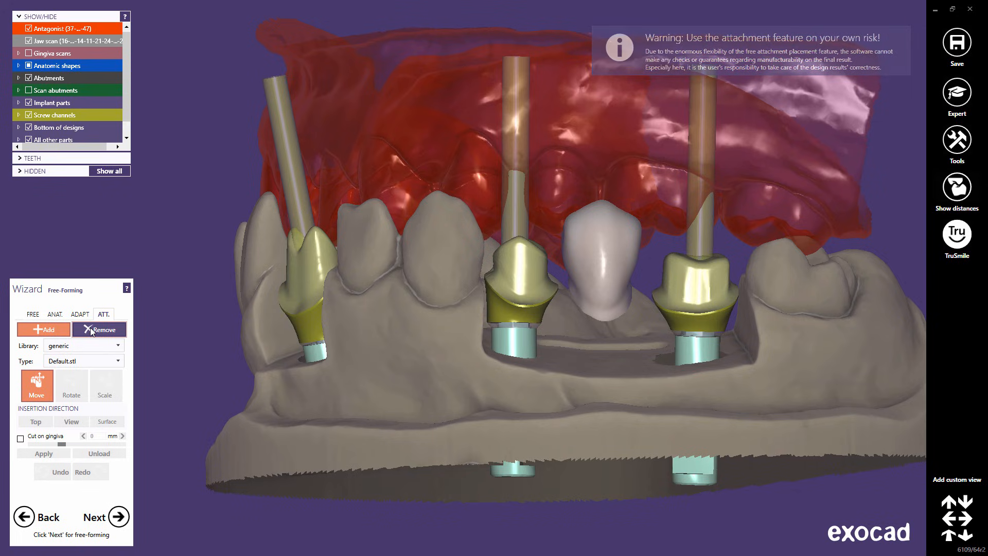
Leave attachment placement for brush free-forming and merge the parts of the three abutments into restorations.
{"action": "left_click", "coordinate": [385, 334]}
{"action": "left_click_drag", "start_coordinate": [416, 321], "coordinate": [244, 299]}
{"action": "left_click", "coordinate": [33, 314]}
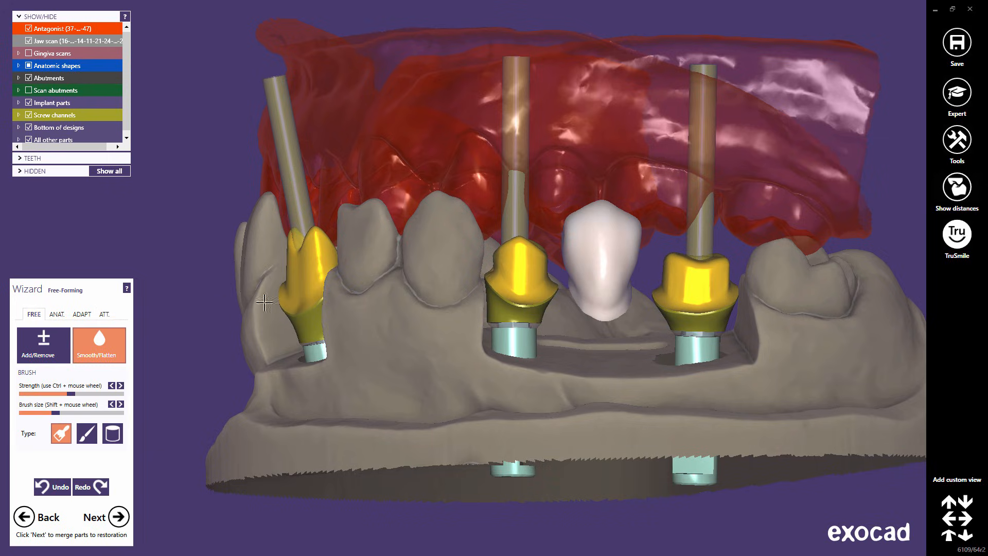
{"action": "middle_click_drag", "start_coordinate": [496, 282], "coordinate": [463, 276]}
{"action": "right_click_drag", "start_coordinate": [463, 276], "coordinate": [476, 274]}
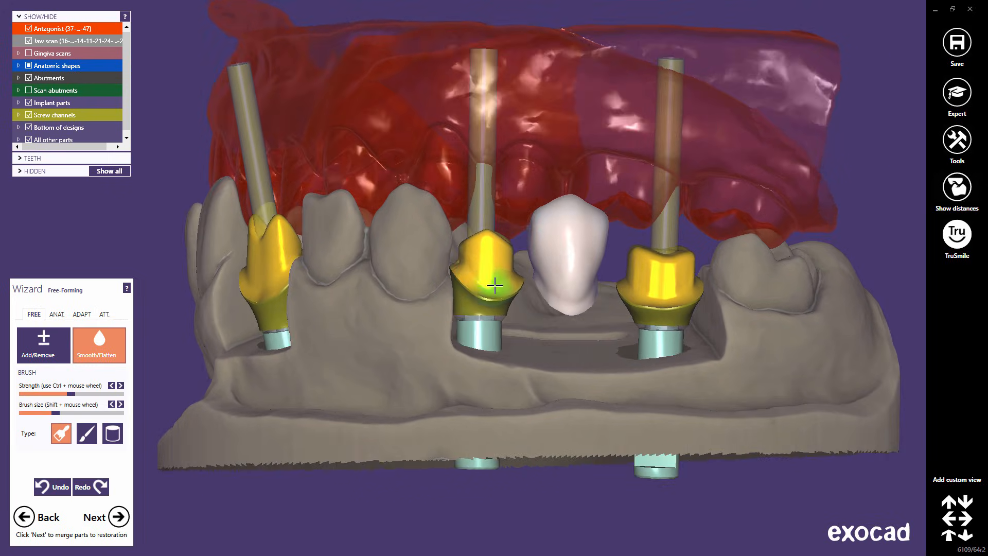
{"action": "scroll", "coordinate": [475, 274], "scroll_direction": "up", "scroll_amount": 6}
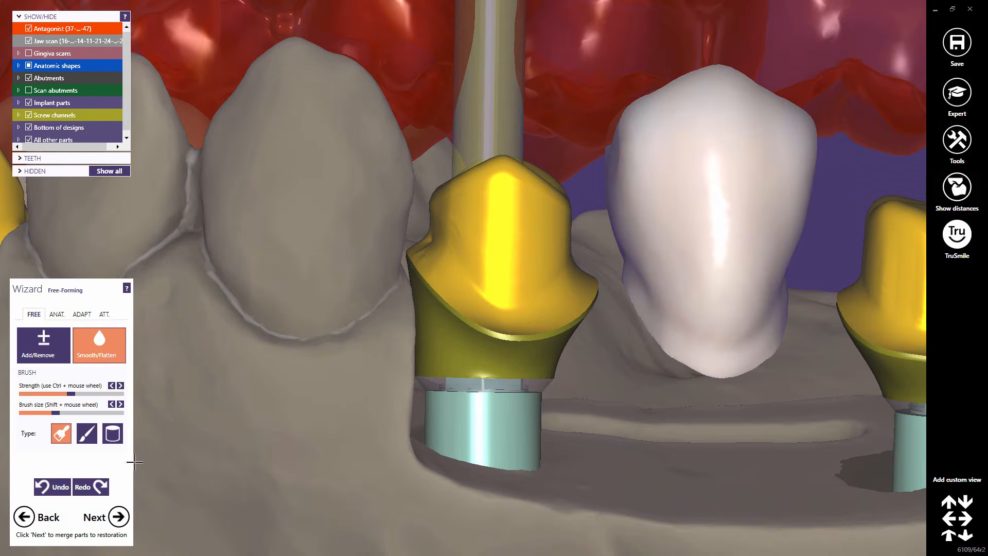
{"action": "left_click", "coordinate": [119, 516]}
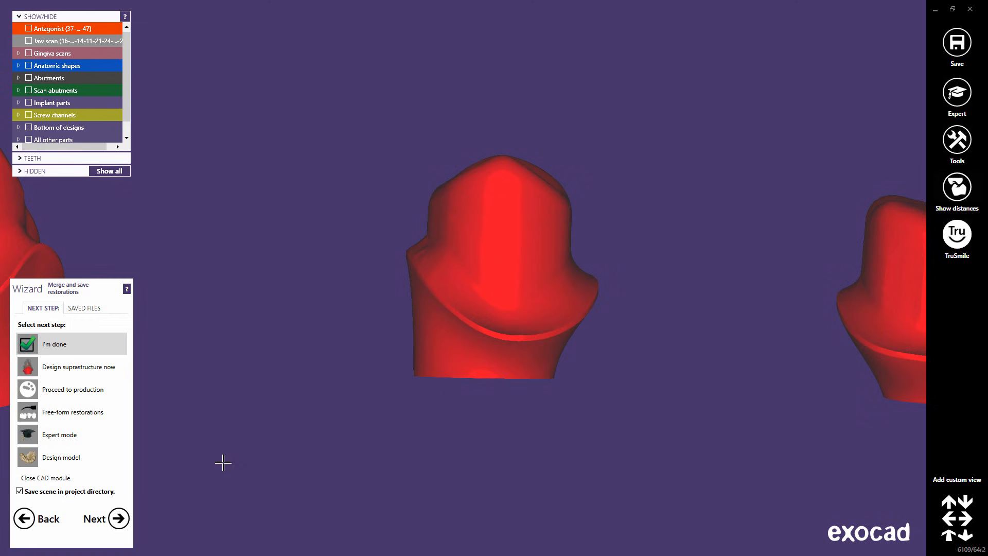
Display the jaw scan, gingiva scans and antagonist around the three merged abutments.
{"action": "right_click_drag", "start_coordinate": [453, 251], "coordinate": [432, 187]}
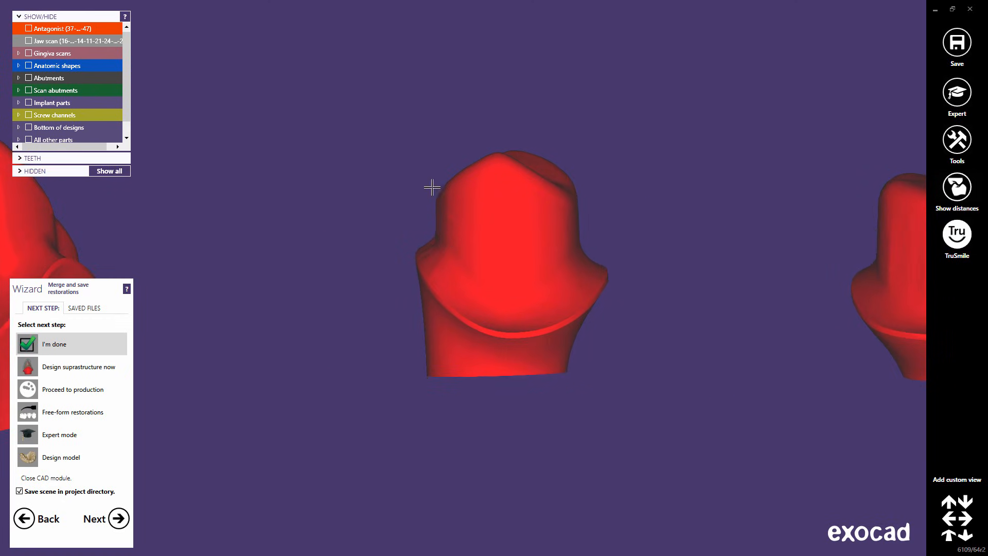
{"action": "right_click_drag", "start_coordinate": [448, 226], "coordinate": [455, 228]}
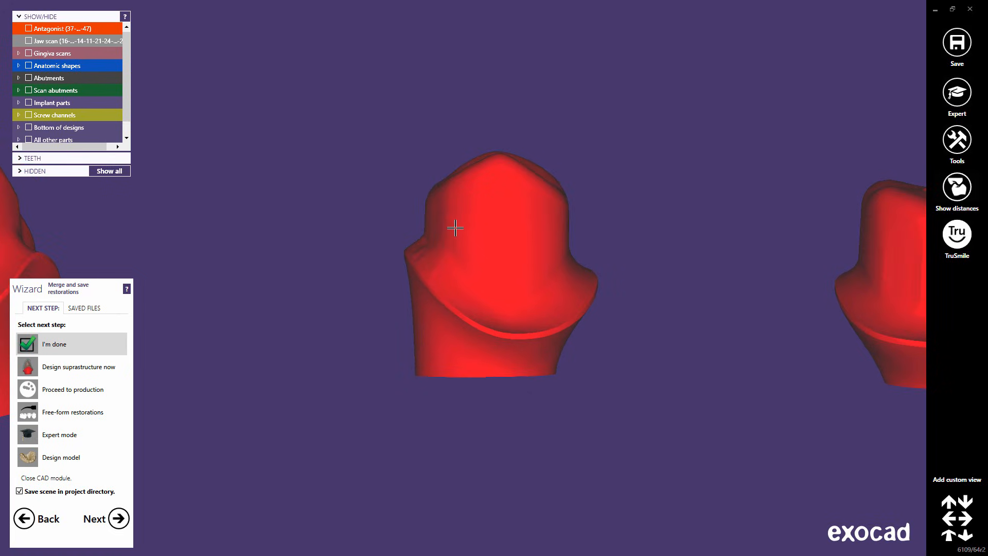
{"action": "scroll", "coordinate": [454, 228], "scroll_direction": "down", "scroll_amount": 10}
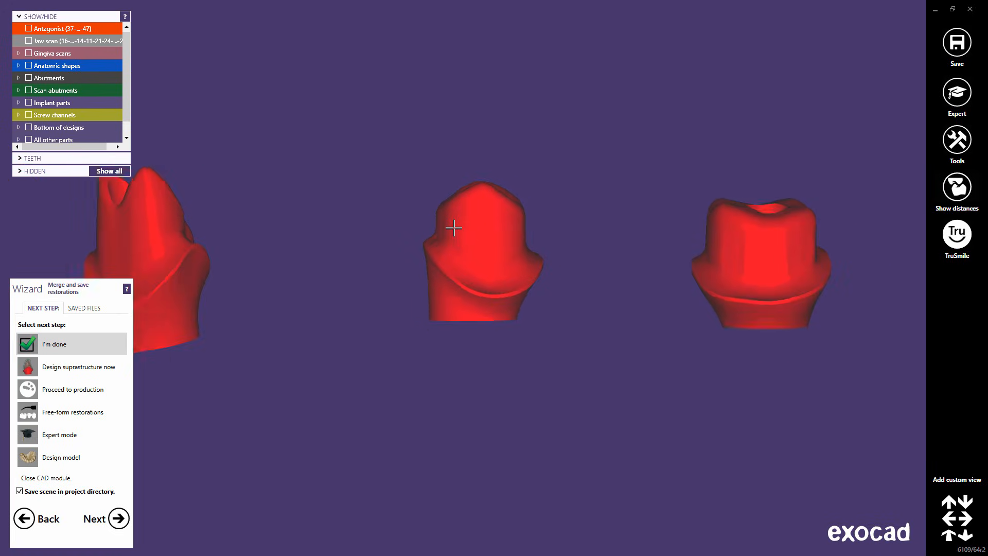
{"action": "middle_click_drag", "start_coordinate": [434, 300], "coordinate": [499, 341]}
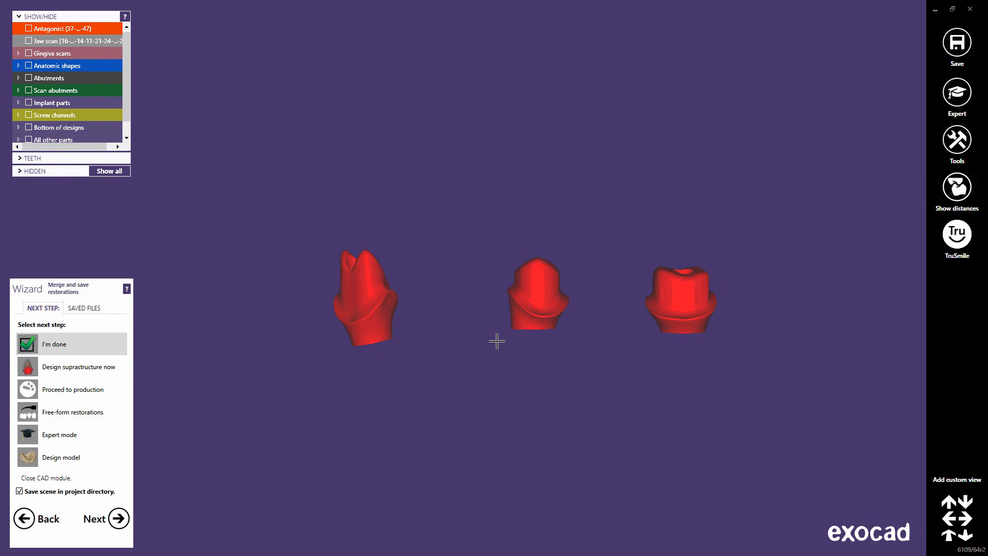
{"action": "left_click", "coordinate": [29, 41]}
{"action": "left_click", "coordinate": [29, 54]}
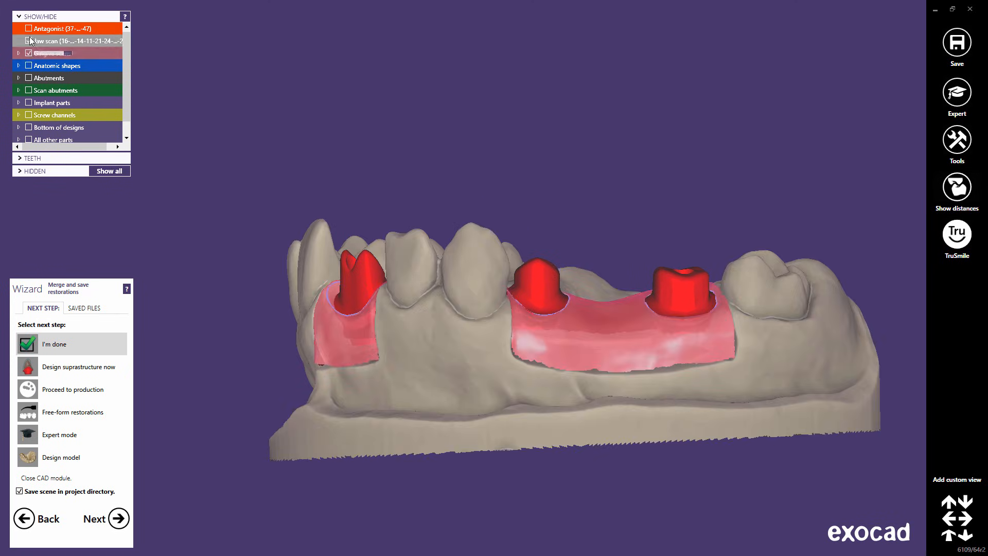
{"action": "left_click", "coordinate": [29, 29]}
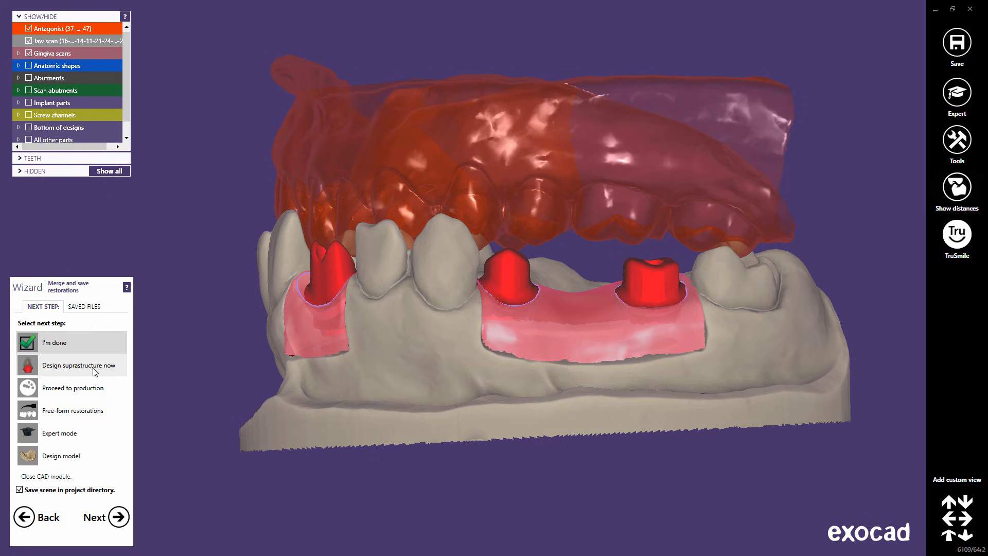
Continue to free-forming the merged restorations and hide the jaw scan, antagonist and gingiva scans.
{"action": "left_click", "coordinate": [68, 414]}
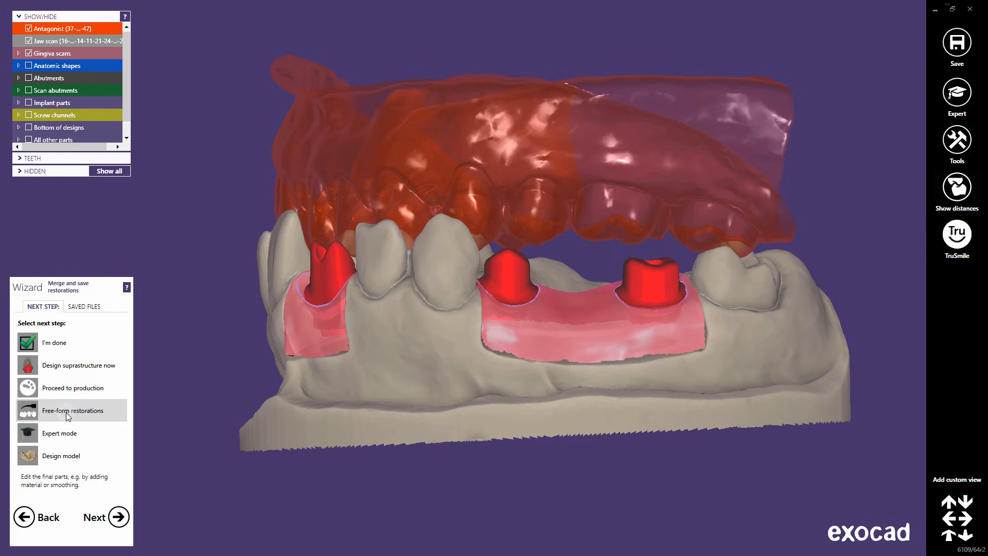
{"action": "left_click", "coordinate": [119, 517]}
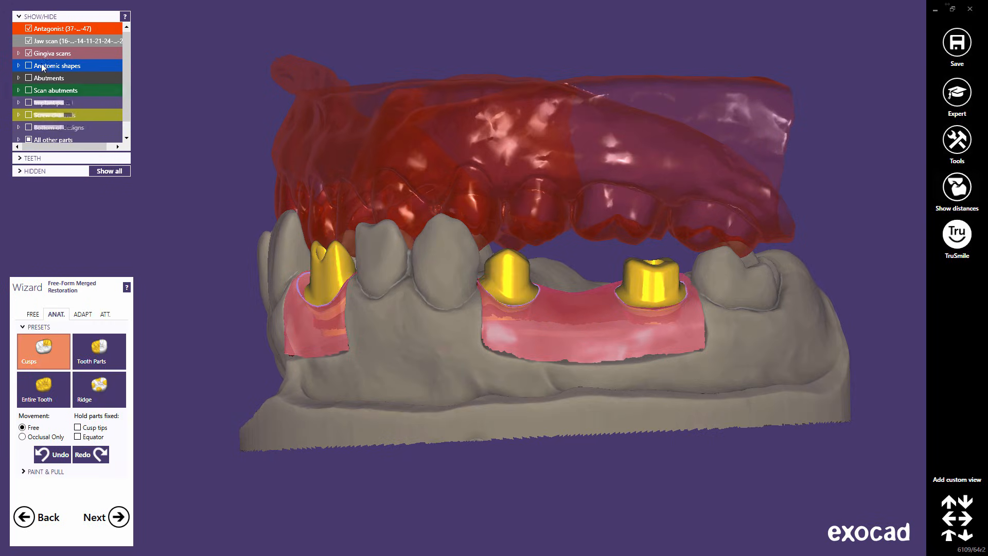
{"action": "left_click", "coordinate": [29, 42]}
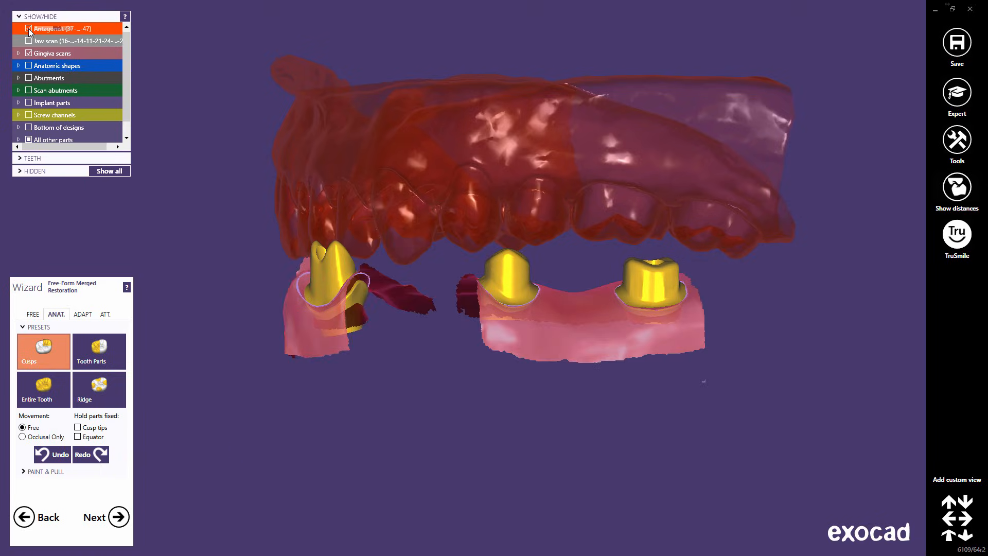
{"action": "left_click", "coordinate": [29, 28]}
{"action": "left_click", "coordinate": [29, 53]}
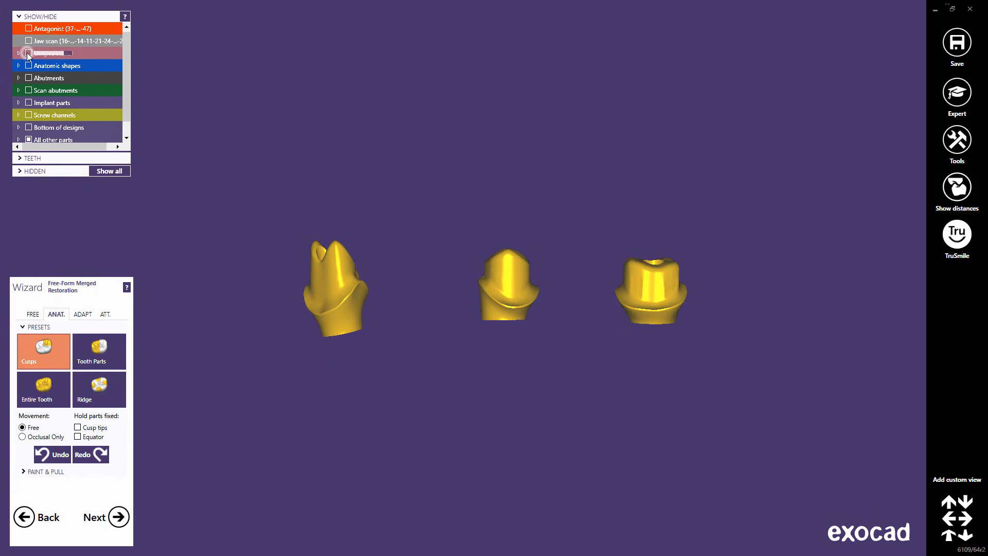
Add material around the emergence profile of the tooth 14 abutment below its margin using the Add/Remove brush.
{"action": "left_click", "coordinate": [33, 314]}
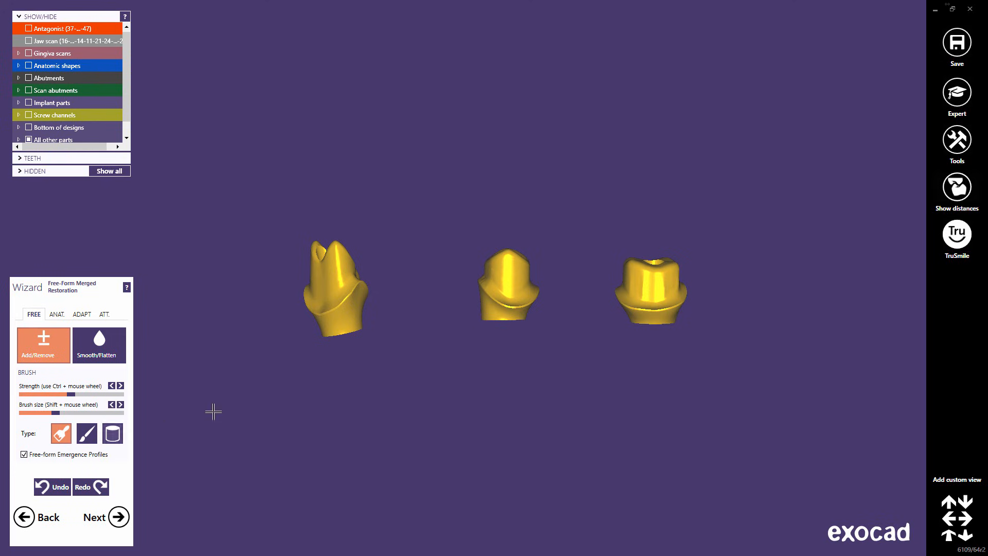
{"action": "right_click_drag", "start_coordinate": [513, 311], "coordinate": [485, 303]}
{"action": "scroll", "coordinate": [484, 303], "scroll_direction": "up", "scroll_amount": 10}
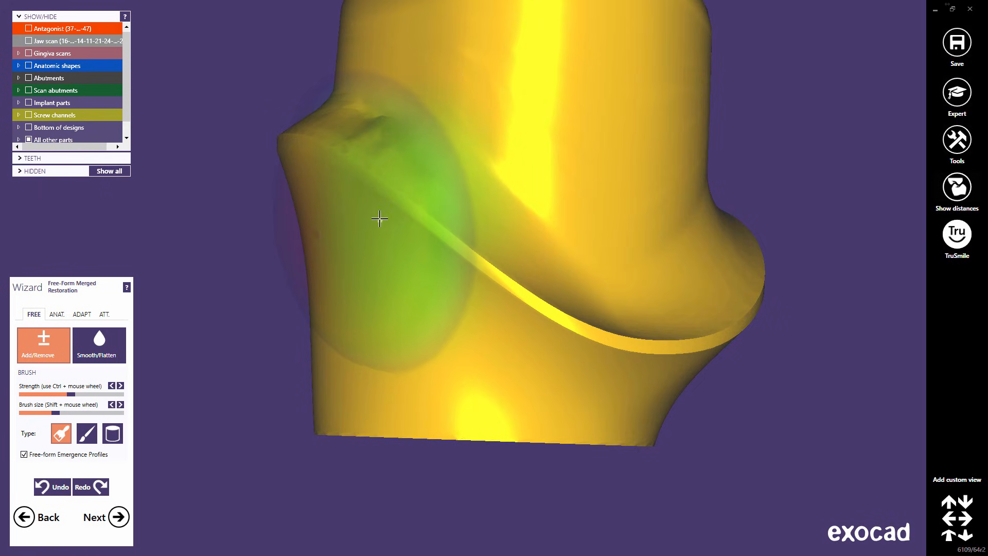
{"action": "mouse_move", "coordinate": [342, 226]}
{"action": "right_mouse_down"}
{"action": "mouse_move", "coordinate": [393, 246]}
{"action": "mouse_move", "coordinate": [384, 234]}
{"action": "right_mouse_up"}
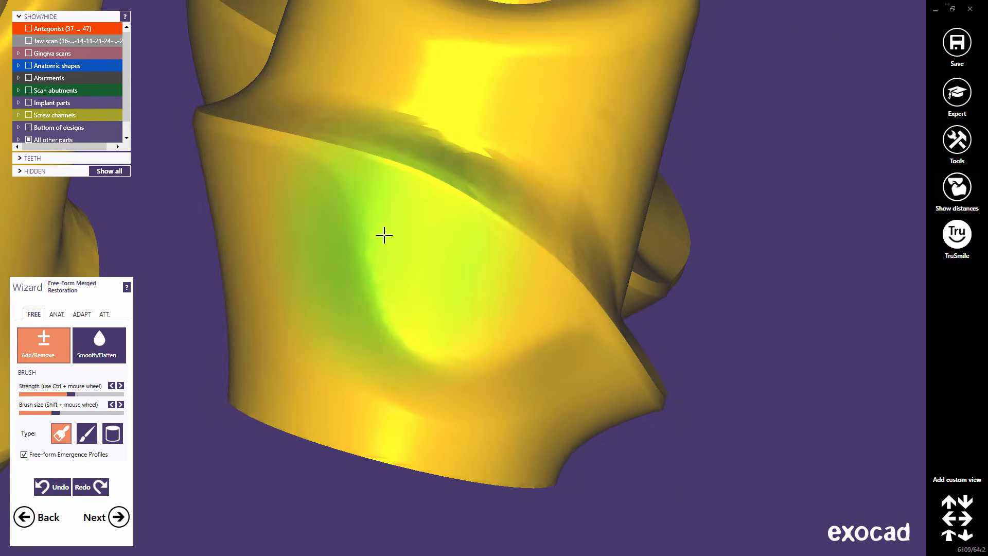
{"action": "right_click_drag", "start_coordinate": [234, 209], "coordinate": [302, 236]}
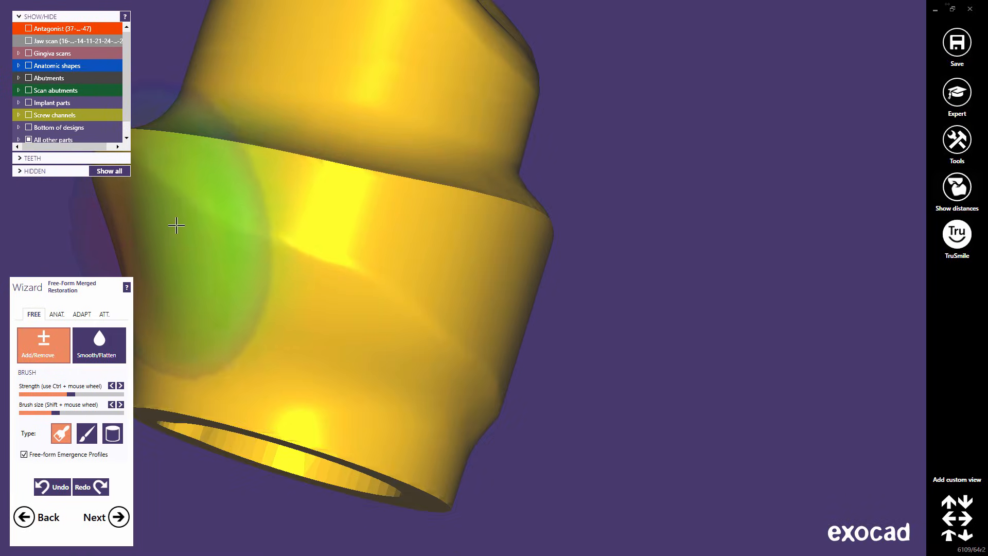
{"action": "right_click_drag", "start_coordinate": [176, 220], "coordinate": [452, 250]}
{"action": "scroll", "coordinate": [453, 252], "scroll_direction": "down", "scroll_amount": 3}
Smooth the built-up emergence profile of the tooth 14 abutment using the Smooth/Flatten brush.
{"action": "left_click", "coordinate": [103, 351]}
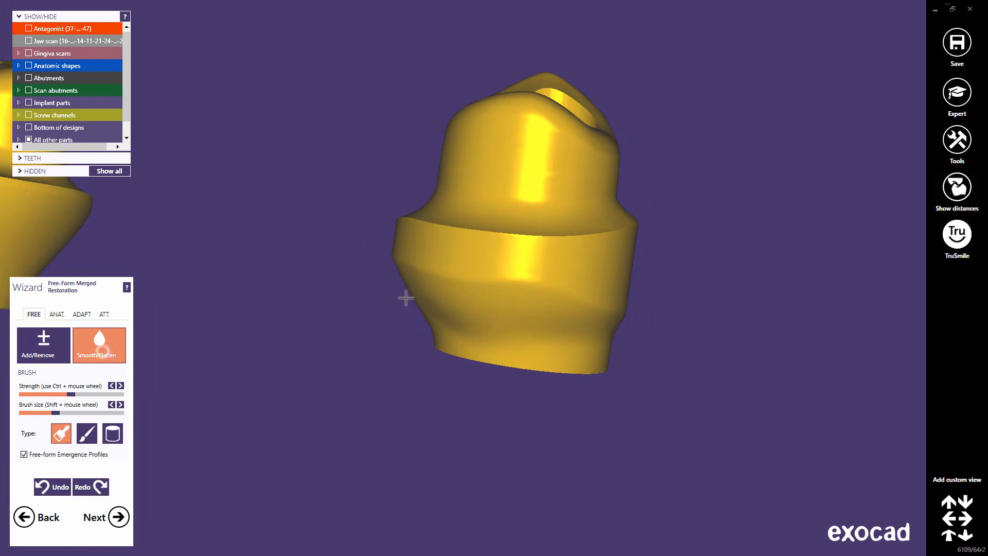
{"action": "right_click_drag", "start_coordinate": [605, 318], "coordinate": [605, 320]}
{"action": "left_click_drag", "start_coordinate": [442, 309], "coordinate": [531, 267]}
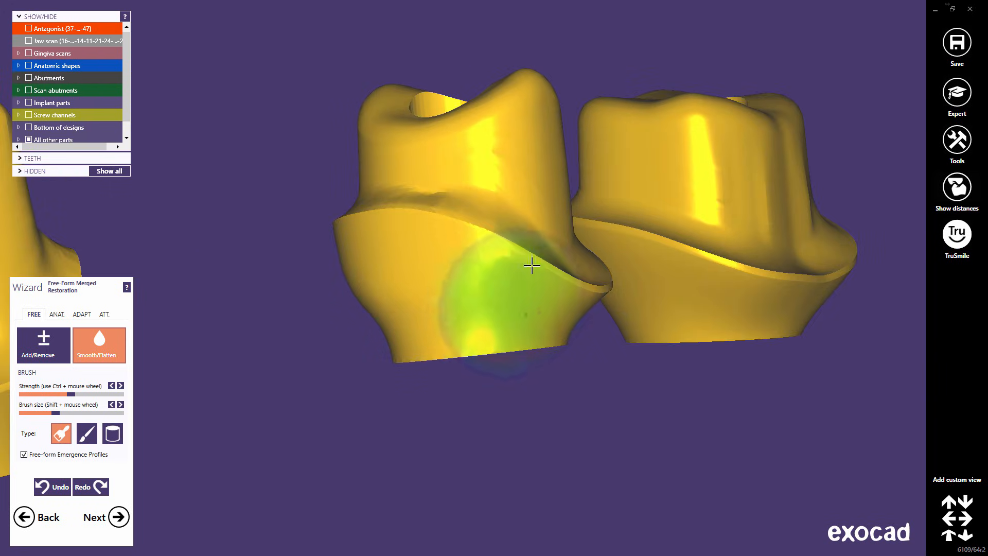
{"action": "middle_click", "coordinate": [531, 258]}
{"action": "right_click_drag", "start_coordinate": [532, 251], "coordinate": [527, 249]}
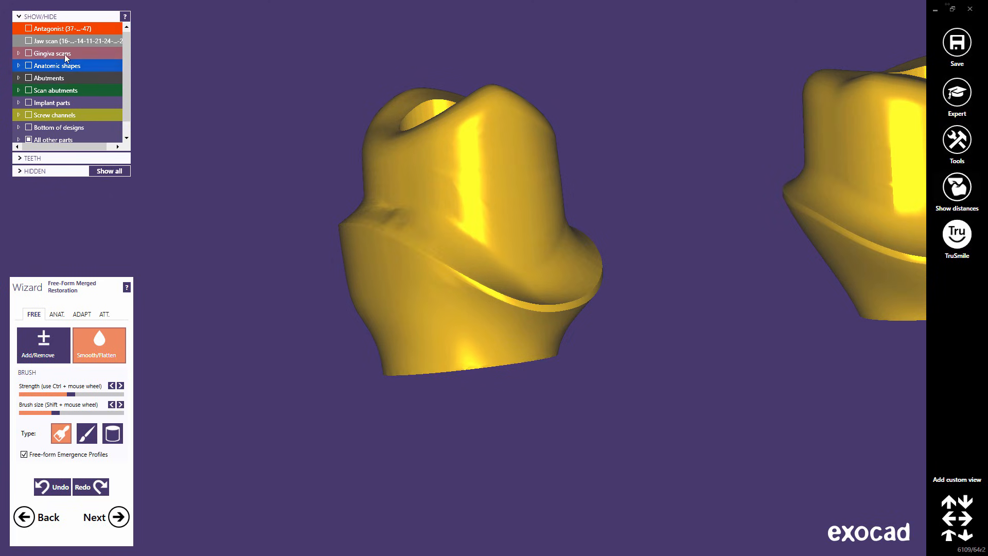
Show the gingiva scans, try cutting the abutment emergence profiles on the scan with a 0 mm offset, and undo the cut.
{"action": "left_click", "coordinate": [29, 53]}
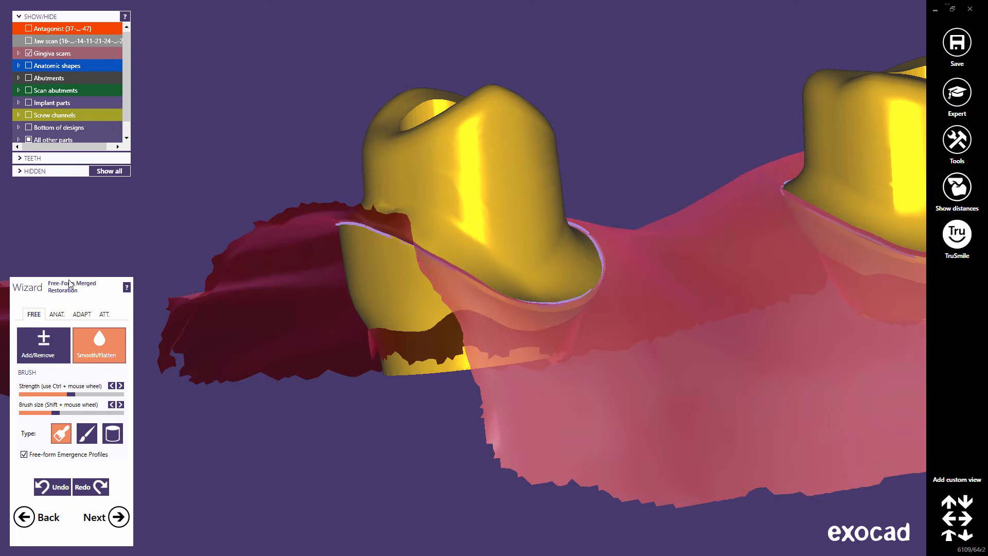
{"action": "left_click", "coordinate": [82, 314]}
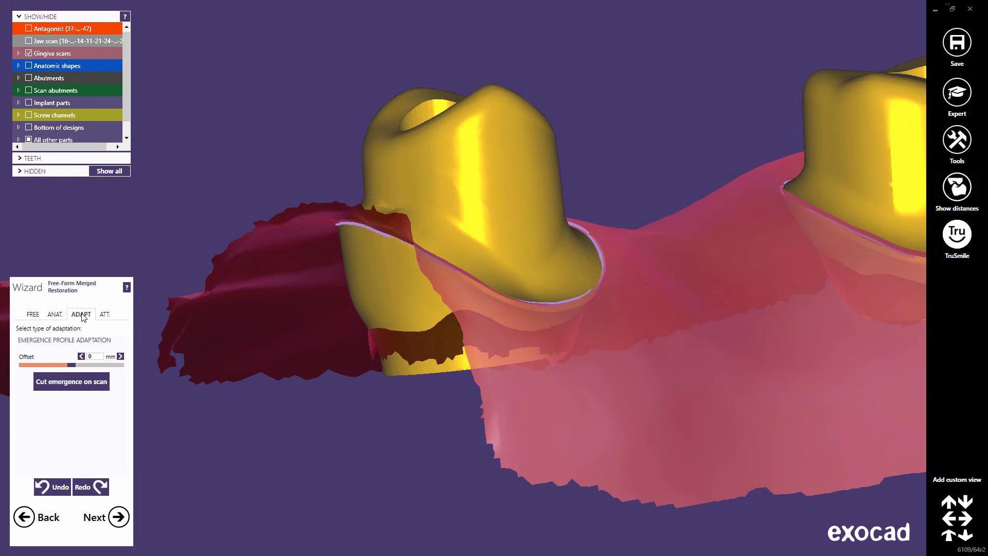
{"action": "left_click", "coordinate": [75, 386]}
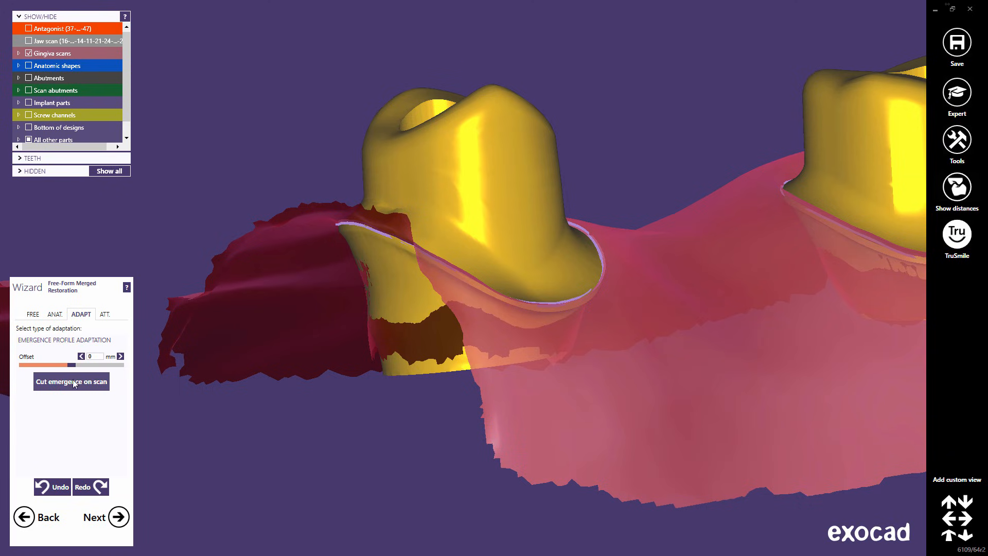
{"action": "right_click_drag", "start_coordinate": [328, 318], "coordinate": [332, 319]}
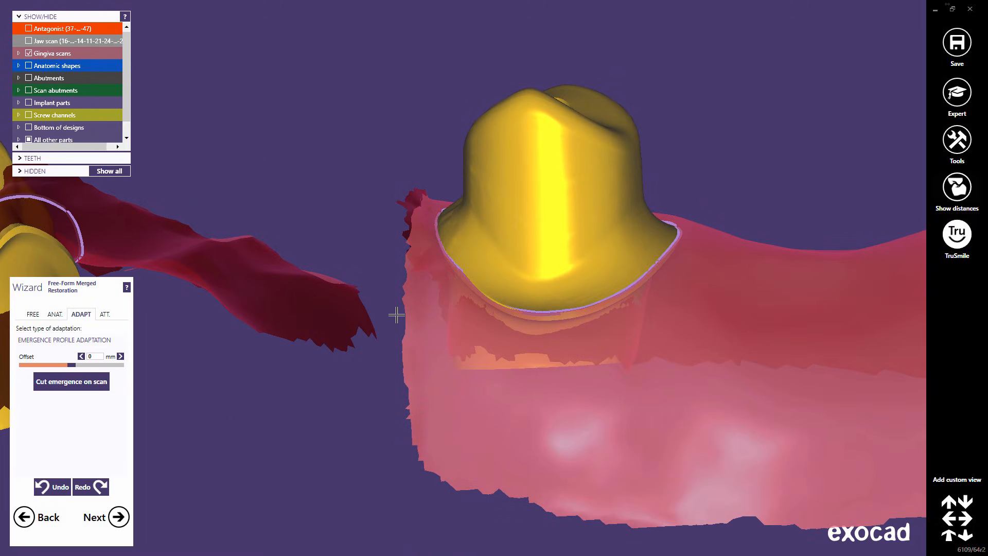
{"action": "left_click", "coordinate": [56, 486]}
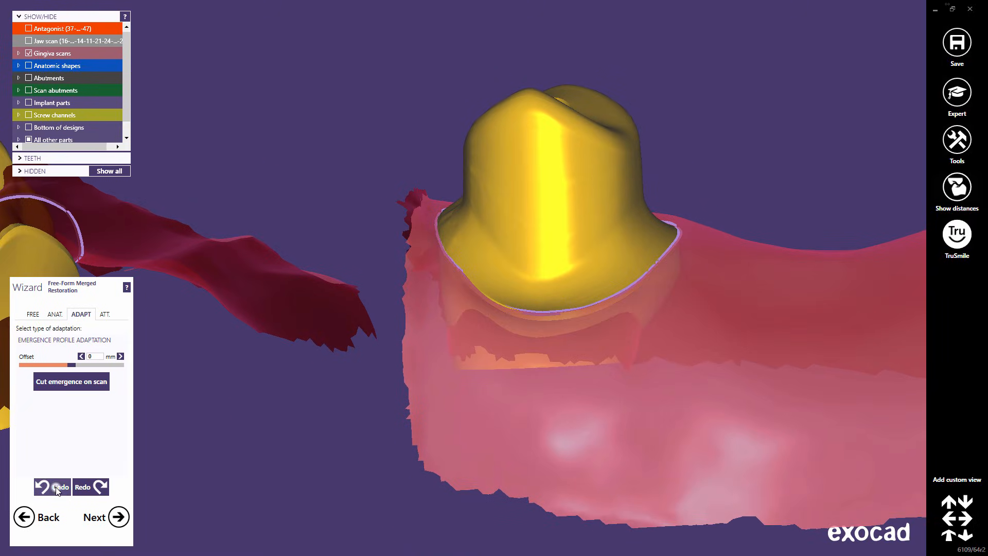
Finish free-forming the merged abutments and save the modifications to the abutment files for teeth 16, 14 and 11.
{"action": "scroll", "coordinate": [490, 349], "scroll_direction": "down", "scroll_amount": 3}
{"action": "scroll", "coordinate": [490, 348], "scroll_direction": "down", "scroll_amount": 3}
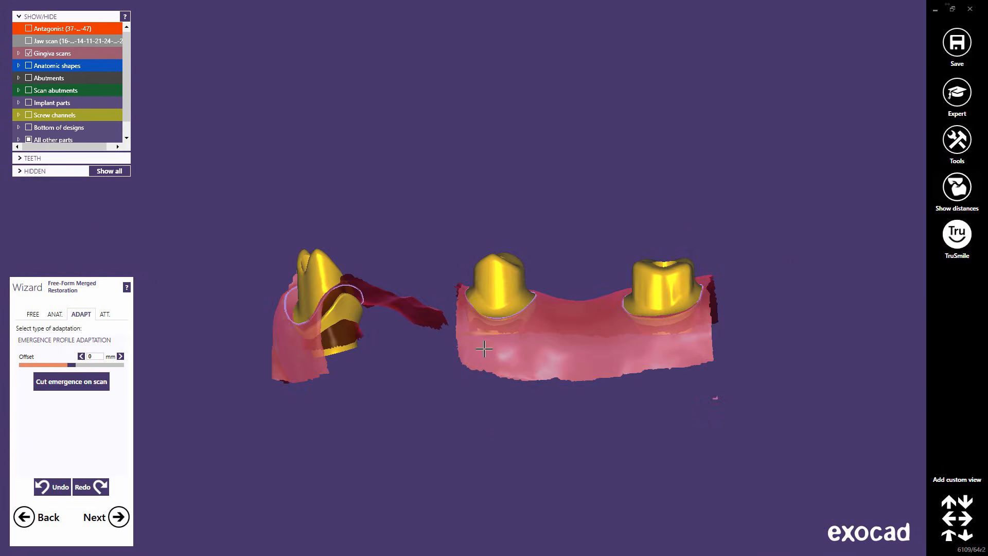
{"action": "right_click_drag", "start_coordinate": [476, 344], "coordinate": [441, 337]}
{"action": "left_click", "coordinate": [119, 516]}
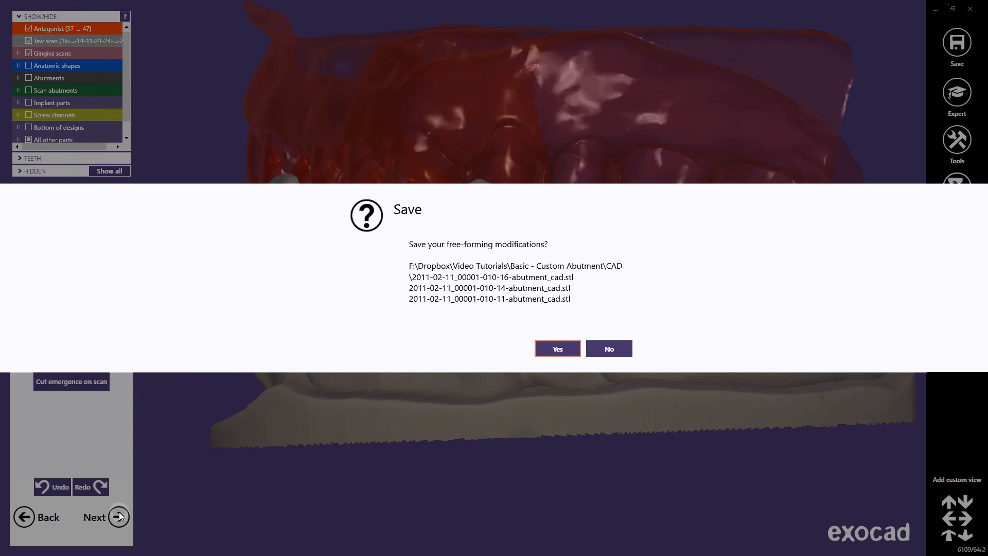
{"action": "left_click", "coordinate": [558, 348]}
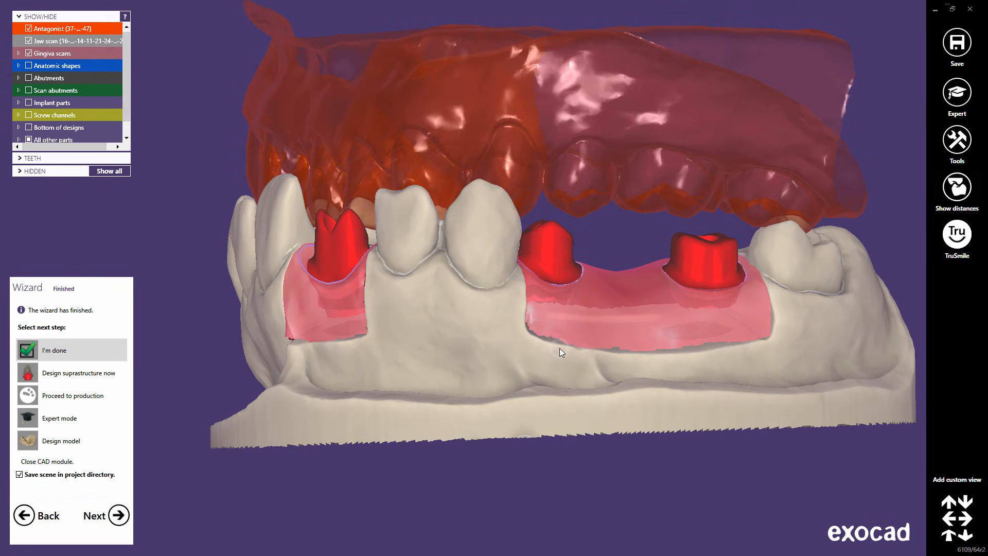